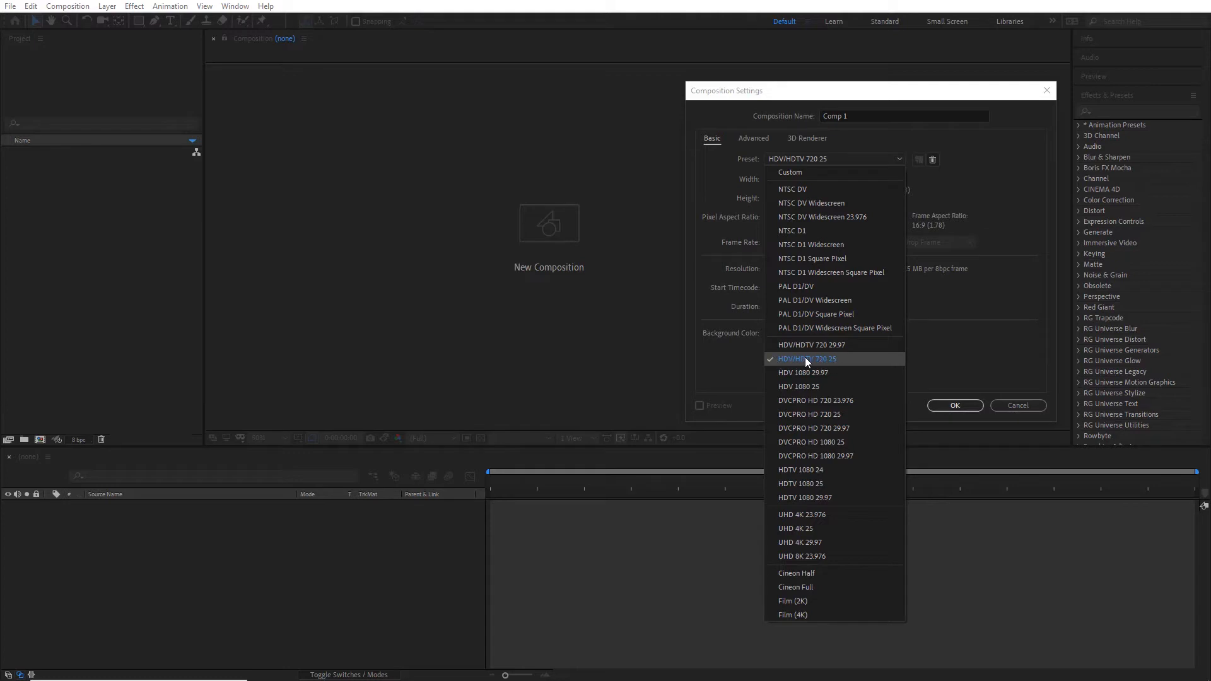
# - Create a composition using the HDV/HDTV 720 25 preset with a duration of 0:00:10:00
pyautogui.click(814, 363)
pyautogui.moveTo(867, 96); pyautogui.dragTo(290, 162)
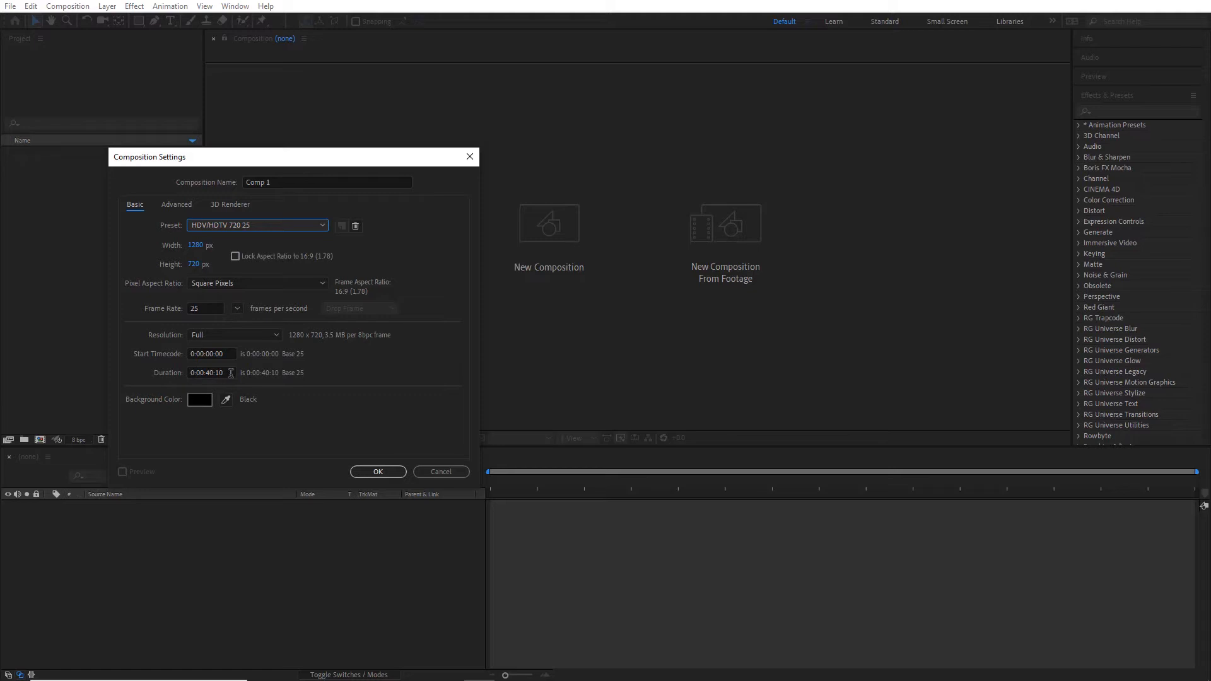
pyautogui.click(191, 373)
pyautogui.click(206, 373)
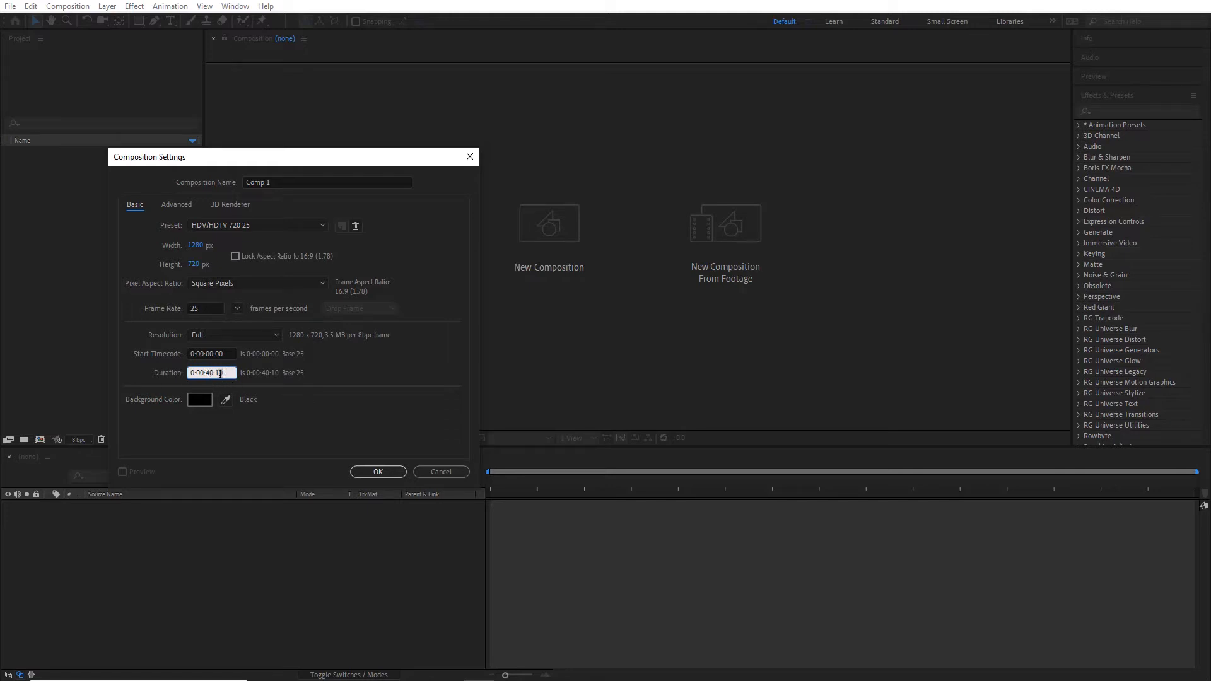
pyautogui.click(215, 374)
pyautogui.press('BackSpace')
pyautogui.press('BackSpace')
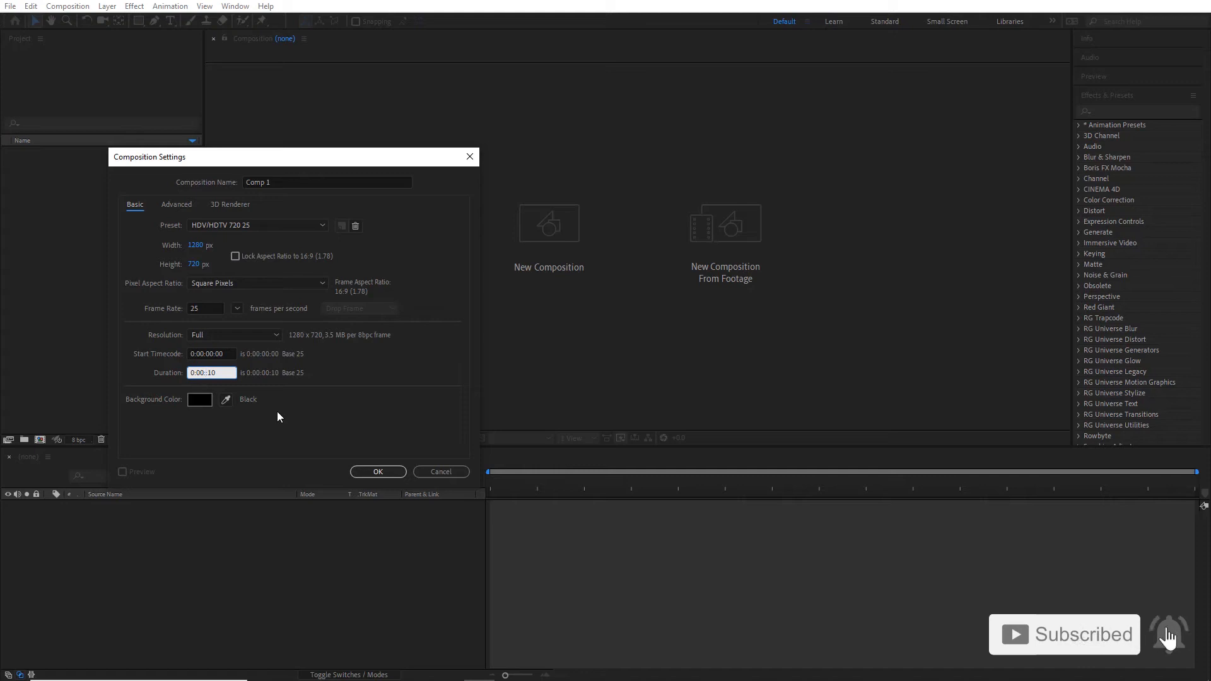
pyautogui.write('10')
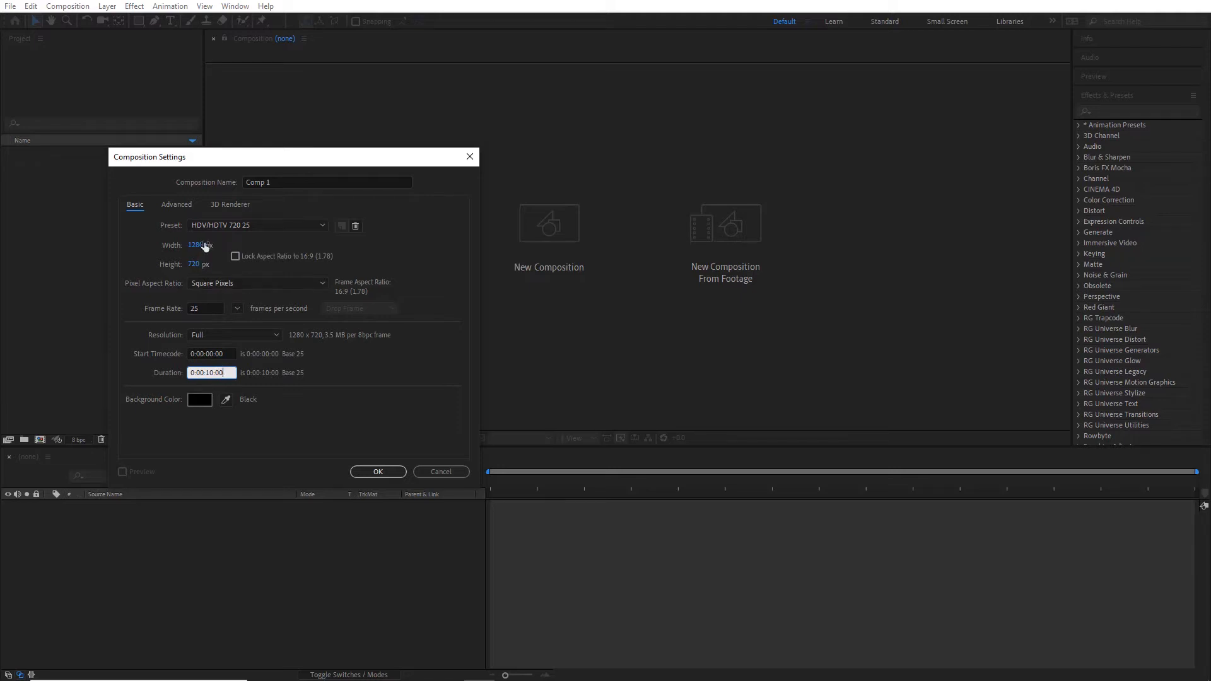
pyautogui.click(452, 288)
pyautogui.click(237, 284)
pyautogui.click(237, 283)
pyautogui.click(379, 473)
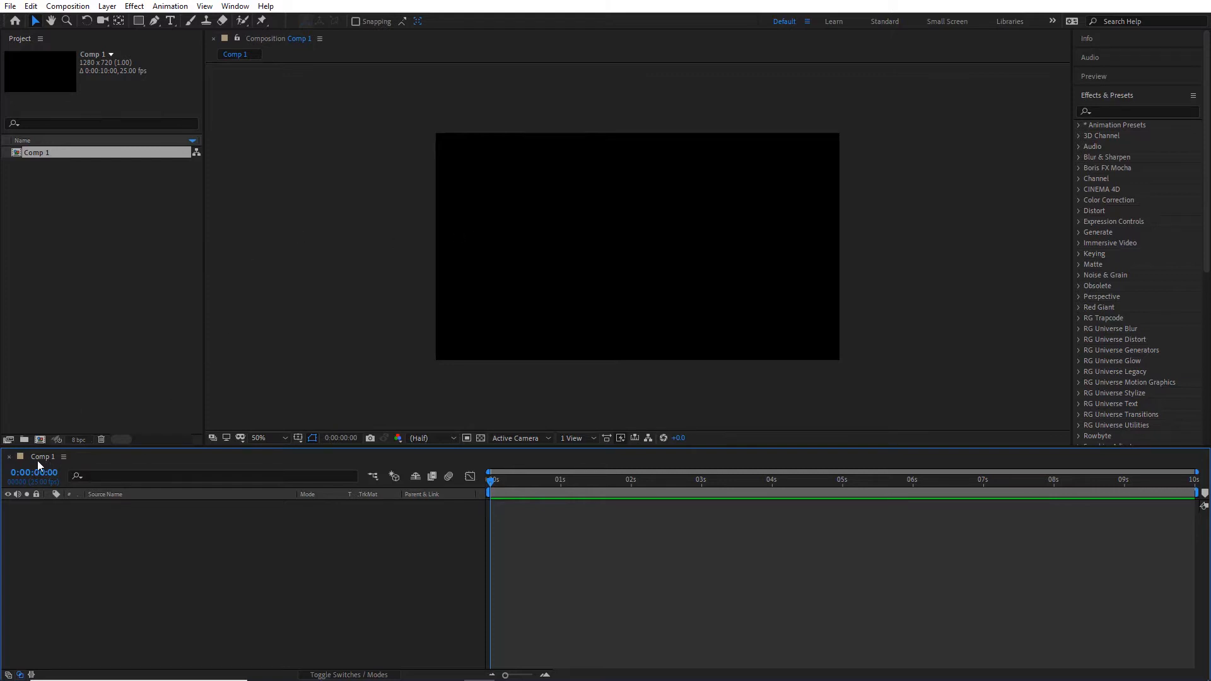
# - Rename the composition as Logo in its composition settings
pyautogui.click(71, 7)
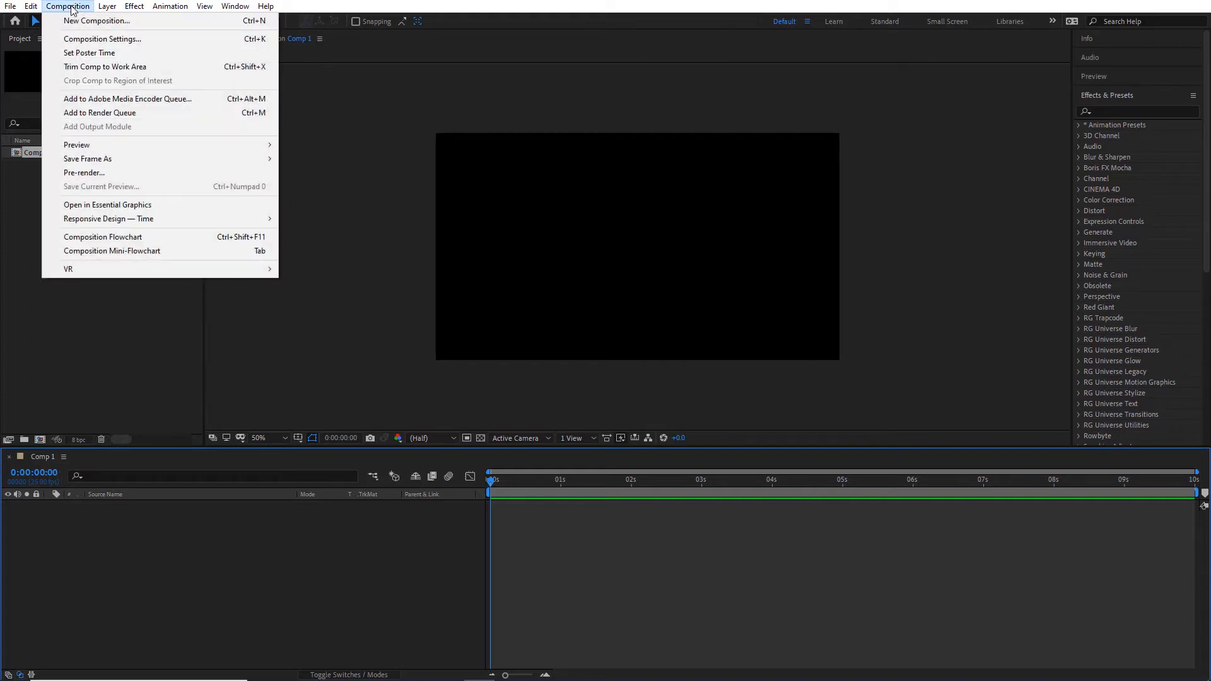
pyautogui.click(105, 39)
pyautogui.moveTo(273, 151); pyautogui.dragTo(840, 119)
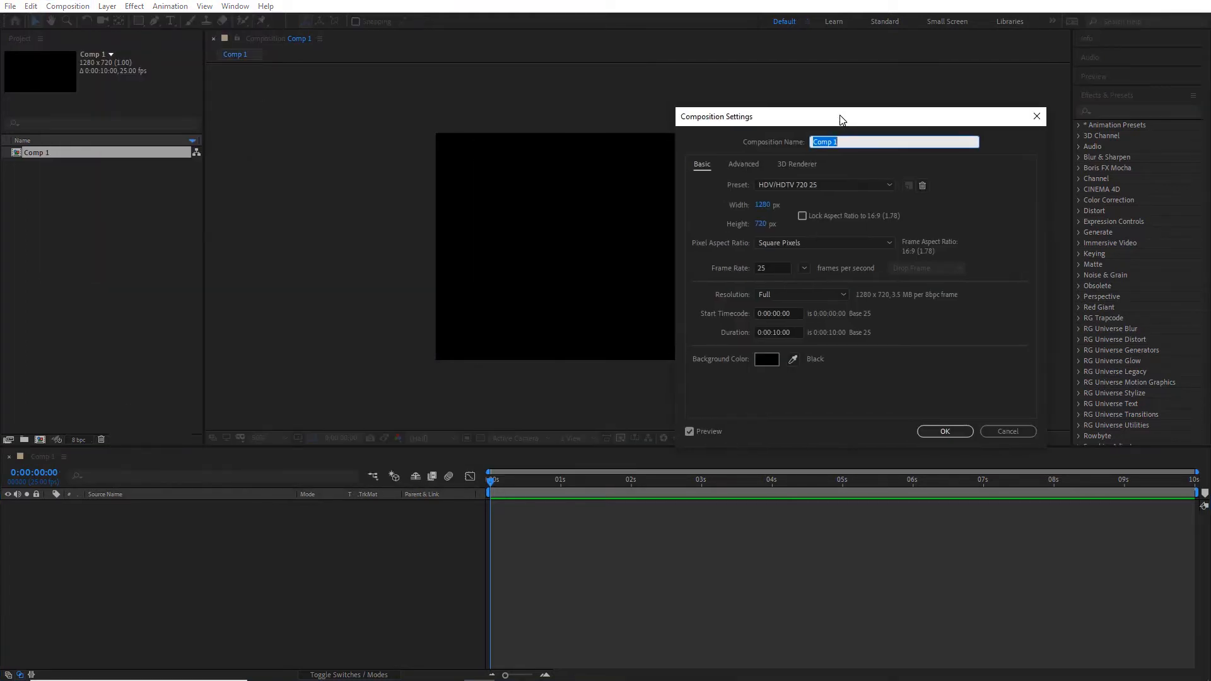
pyautogui.click(863, 143)
pyautogui.moveTo(842, 149); pyautogui.dragTo(809, 150)
pyautogui.click(946, 432)
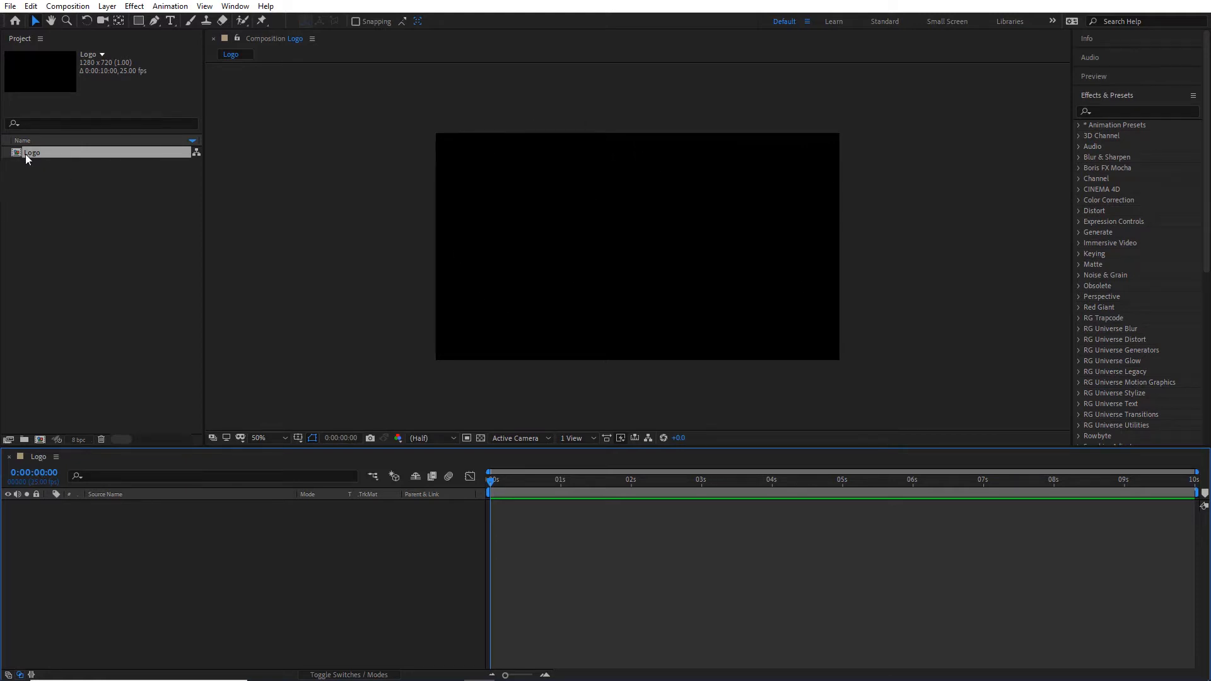
pyautogui.click(76, 183)
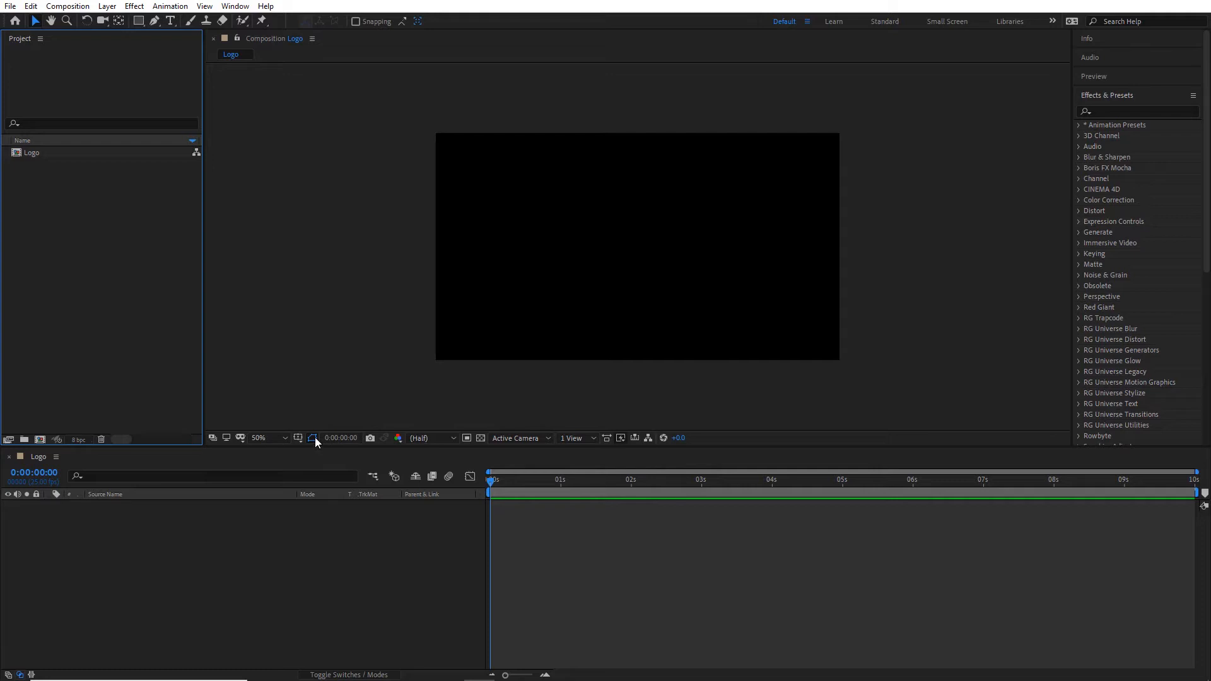
# - Try the composition viewer at 33.3% and 200% magnification, and set it to Fit
pyautogui.click(269, 437)
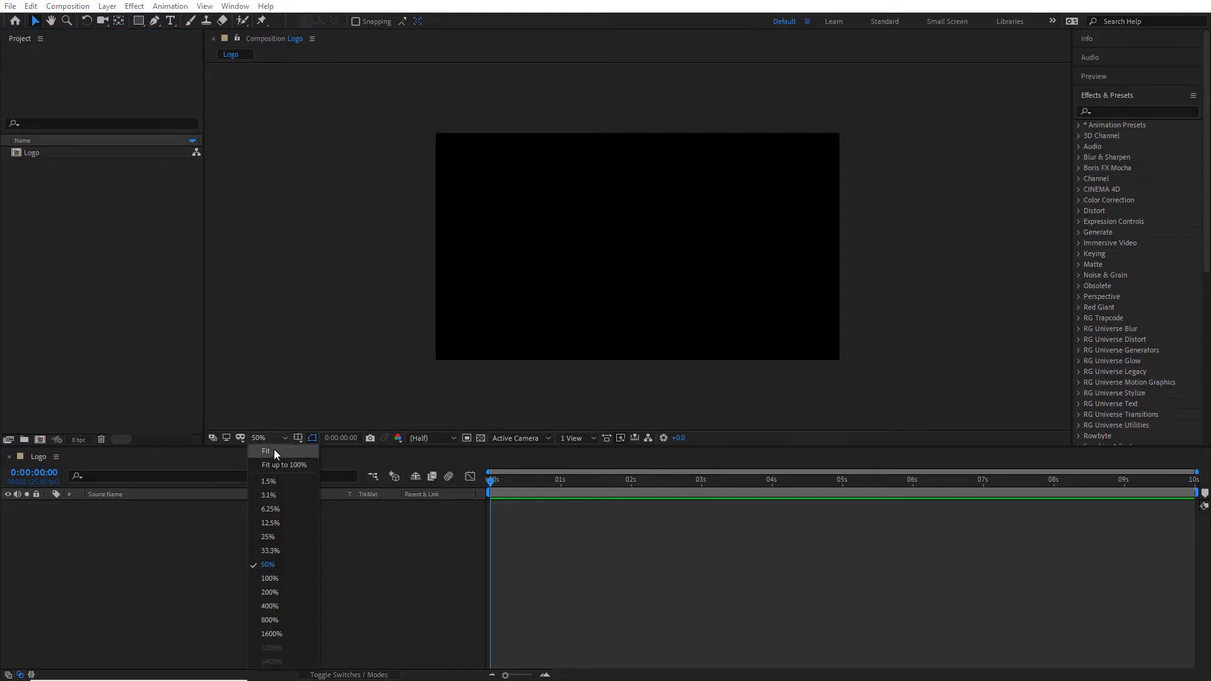
pyautogui.click(274, 449)
pyautogui.click(269, 438)
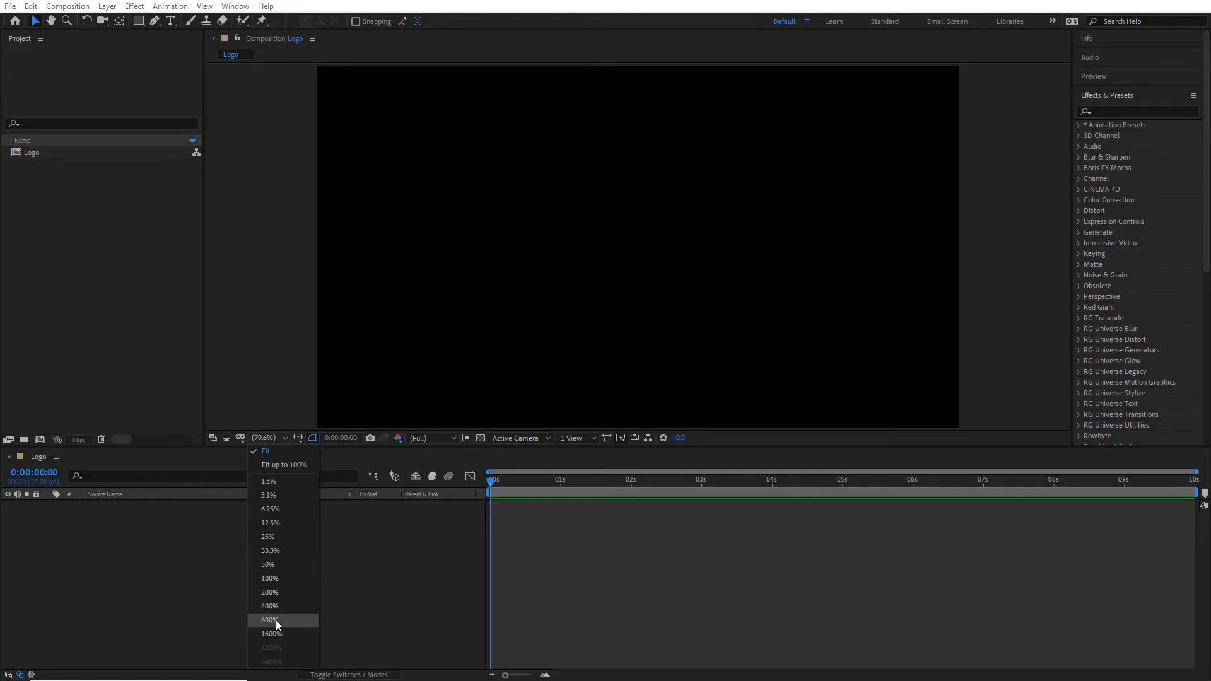
pyautogui.click(271, 550)
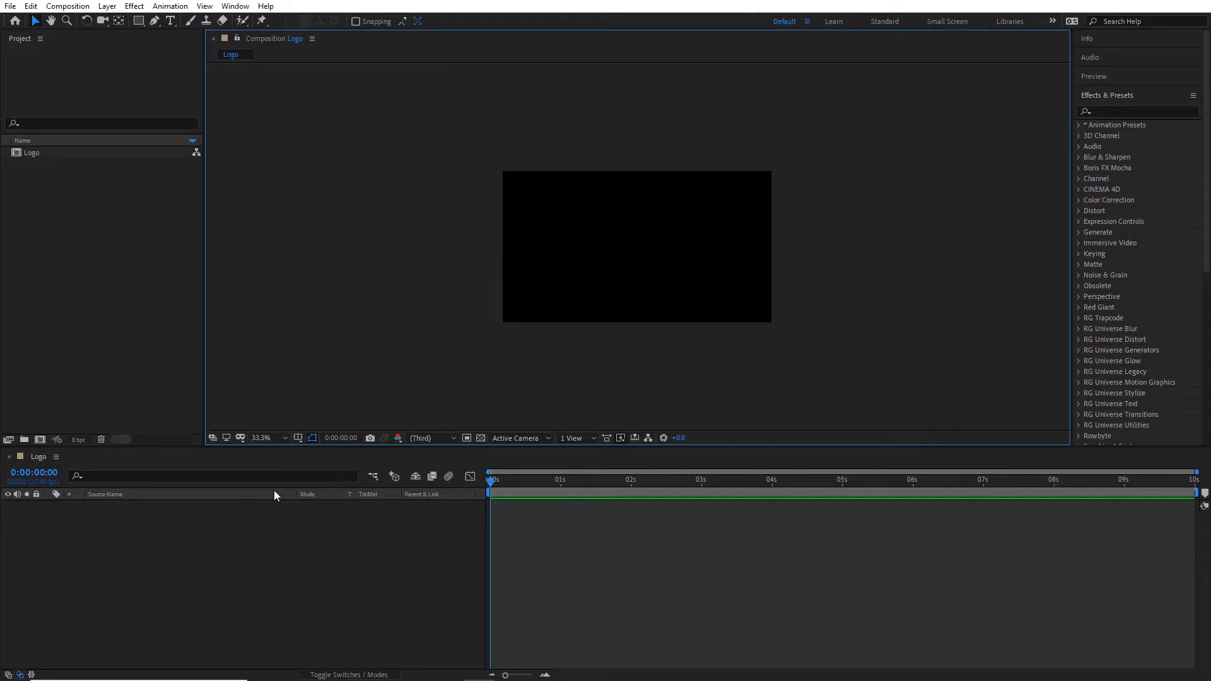
pyautogui.click(271, 438)
pyautogui.click(277, 588)
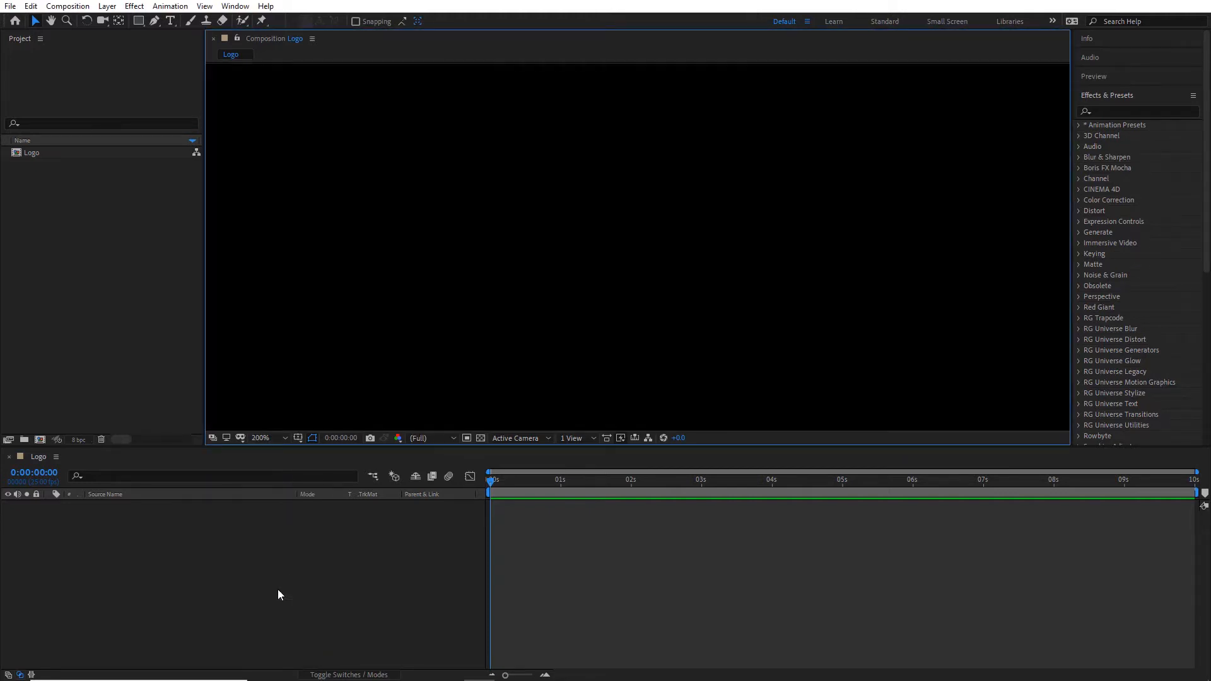
pyautogui.click(271, 438)
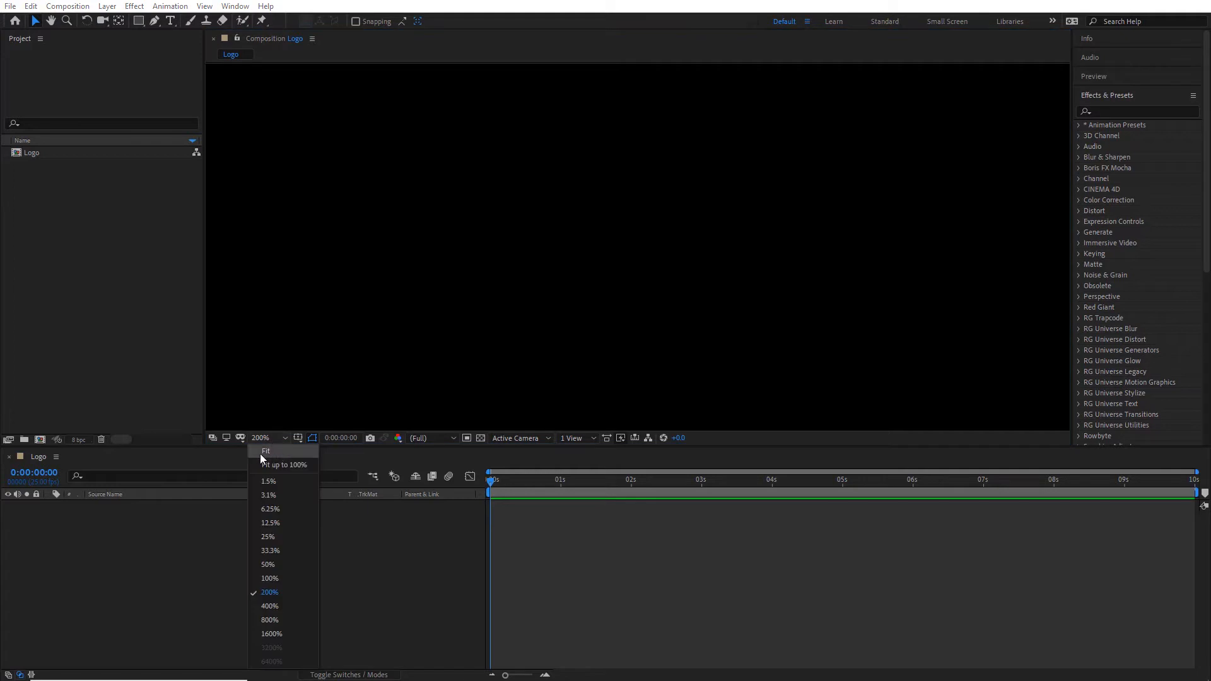
pyautogui.click(277, 450)
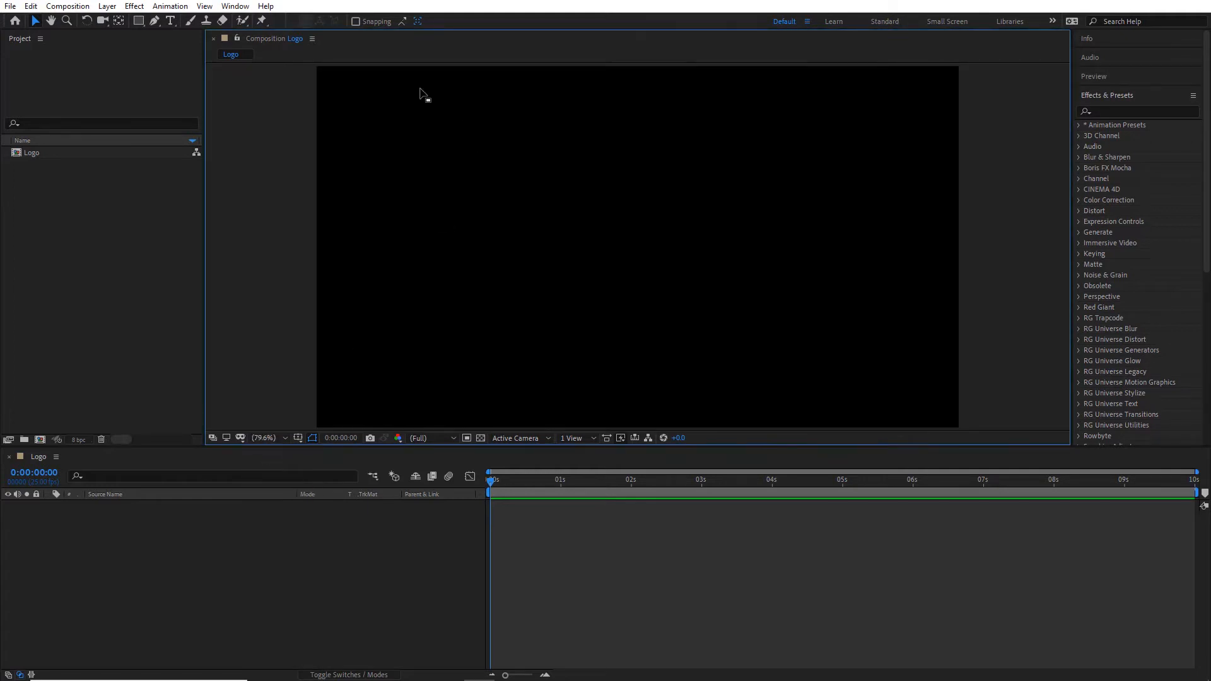
pyautogui.click(662, 599)
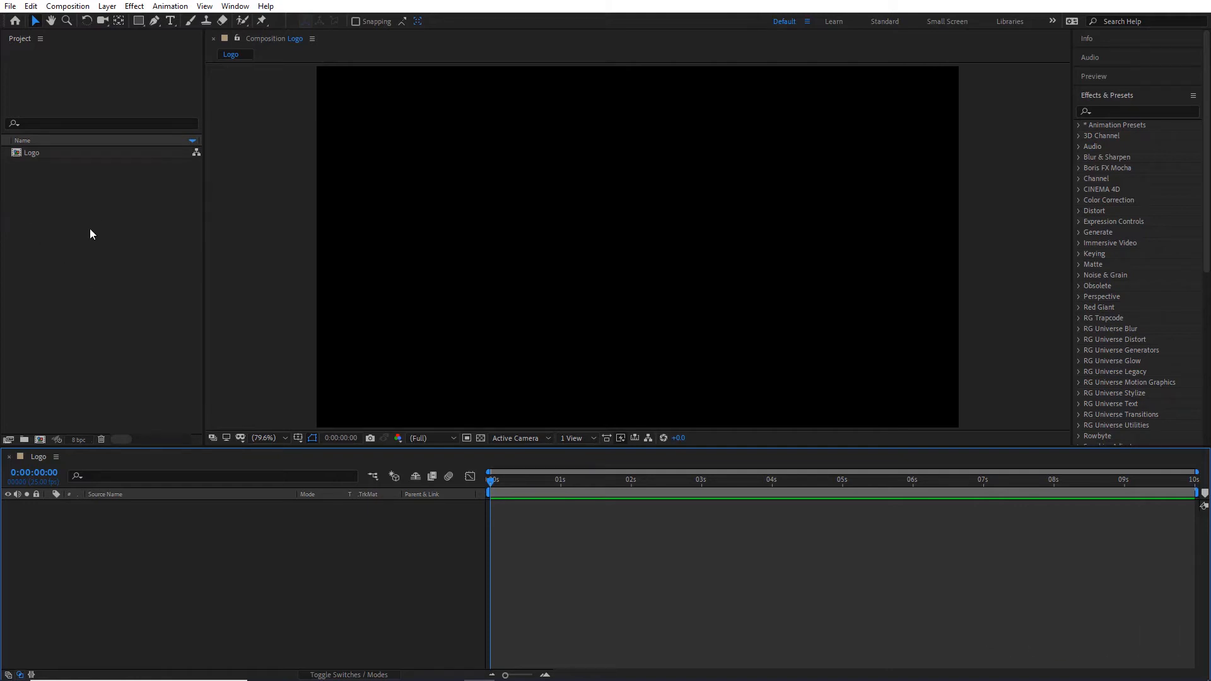
# - Choose Mokeup.psd from the Age\Ph folder on drive F: as the file to import
pyautogui.click(10, 6)
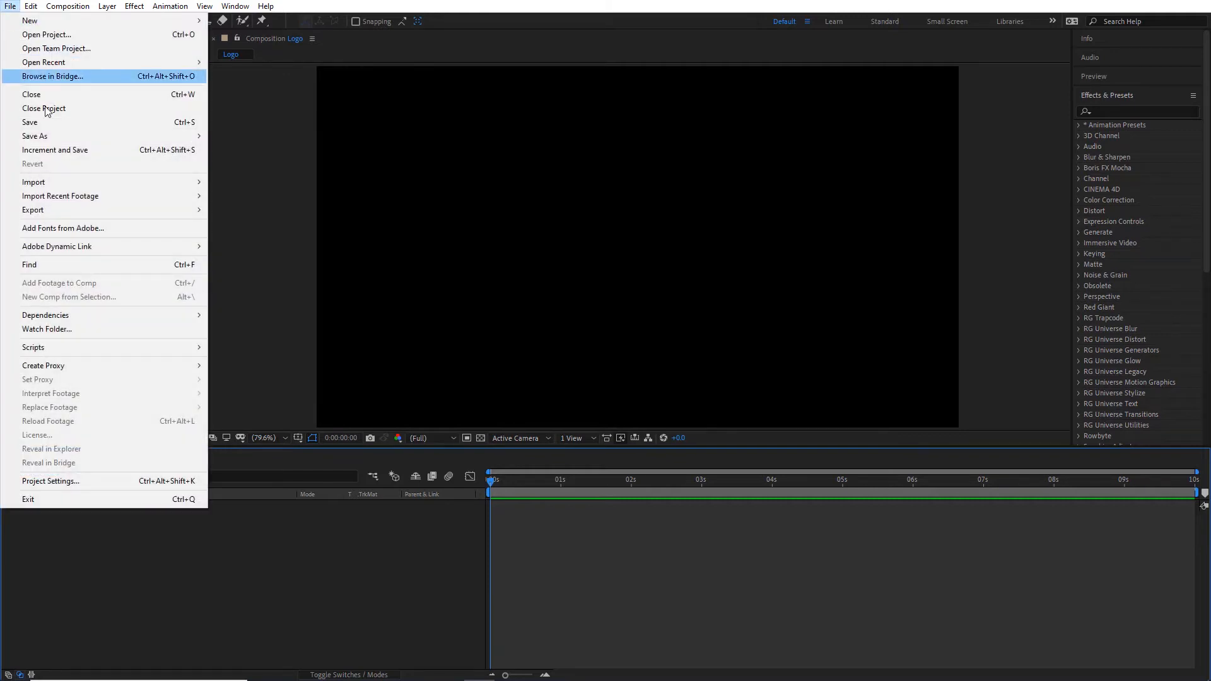
pyautogui.moveTo(53, 182)
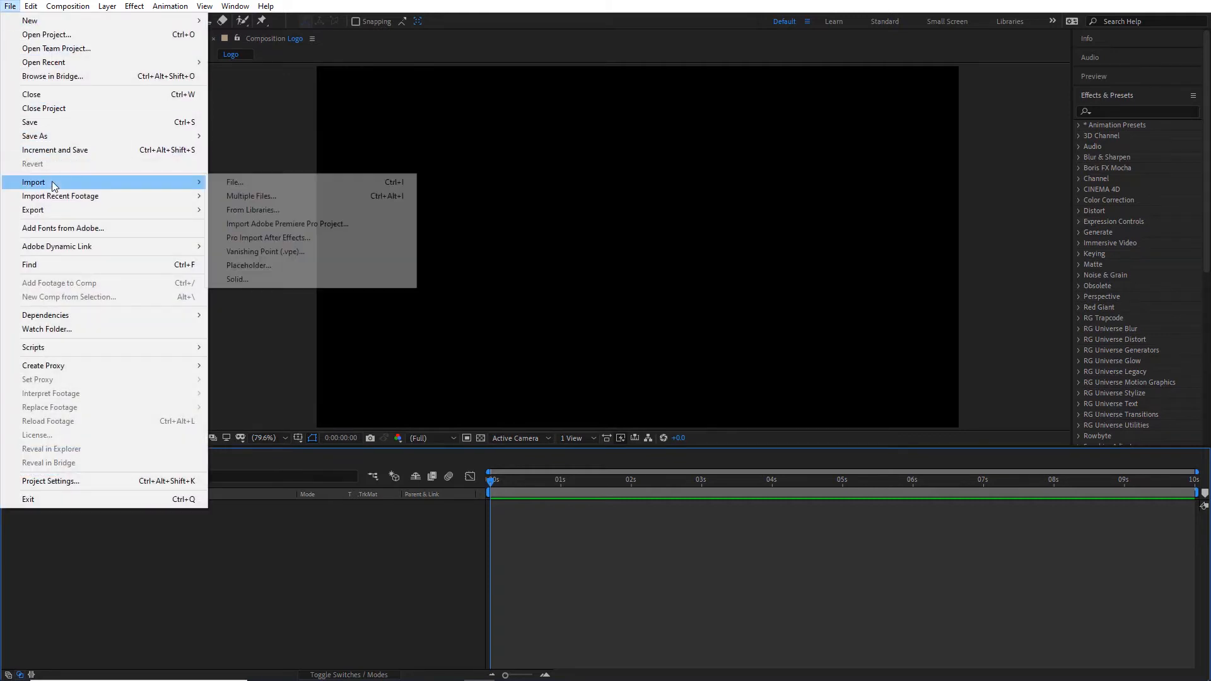
pyautogui.click(247, 183)
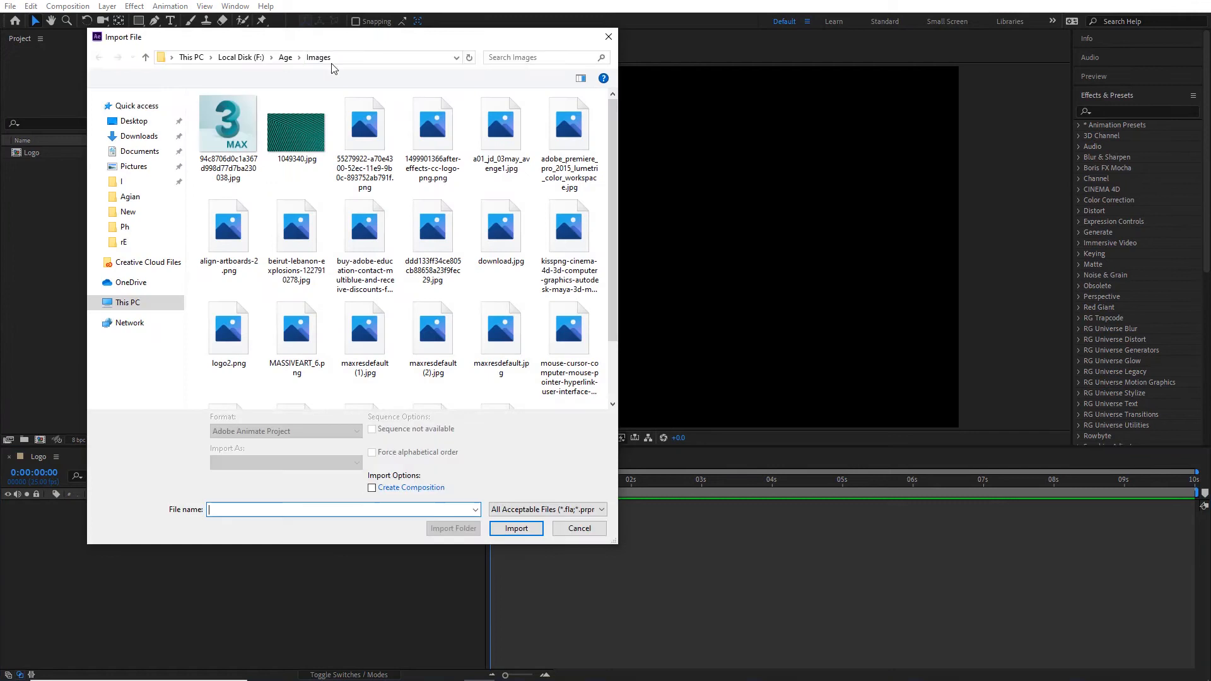
pyautogui.click(129, 303)
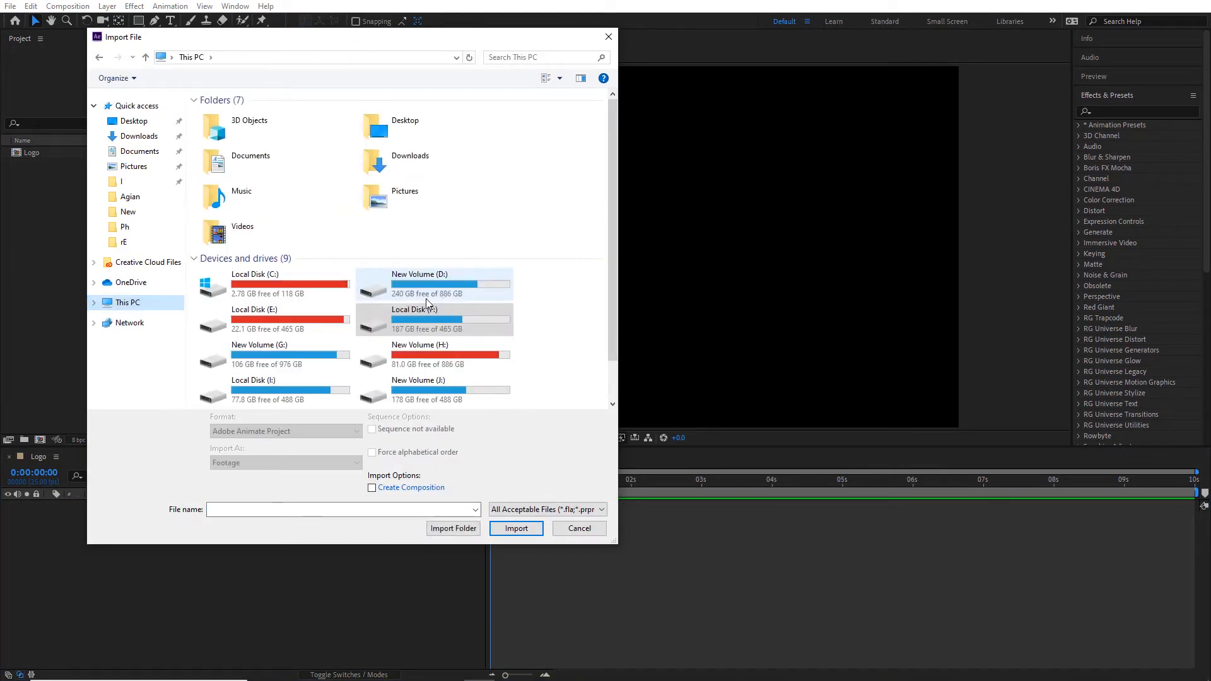
pyautogui.doubleClick(413, 325)
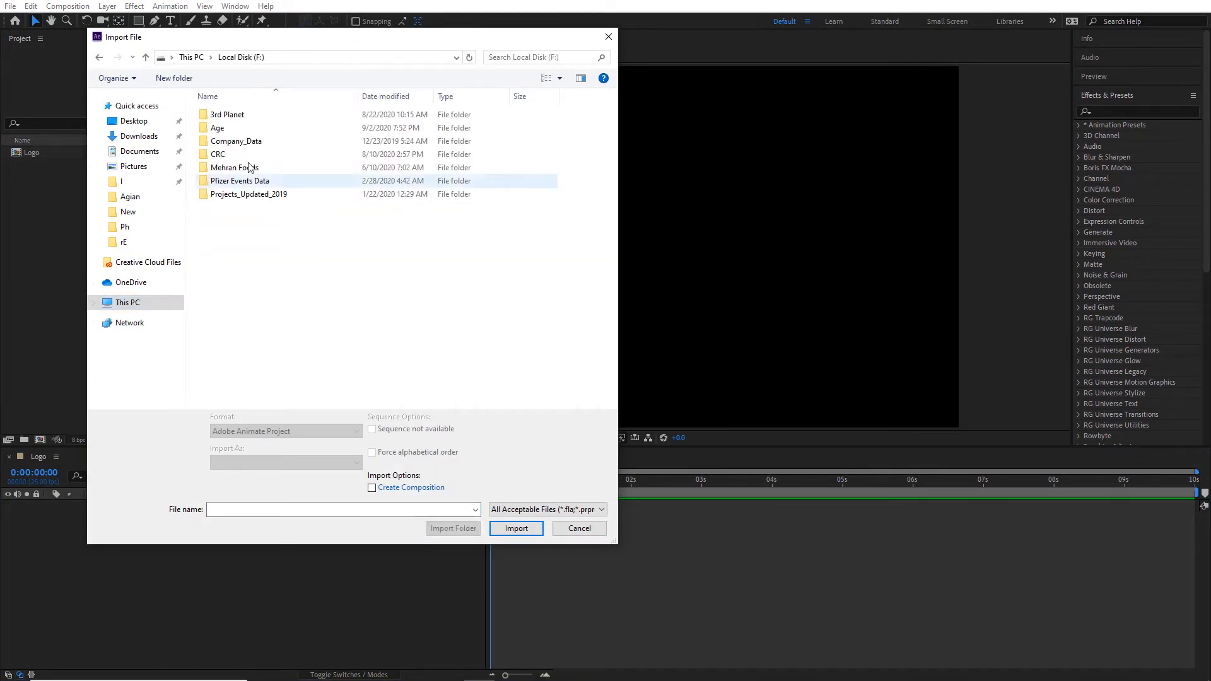
pyautogui.doubleClick(232, 130)
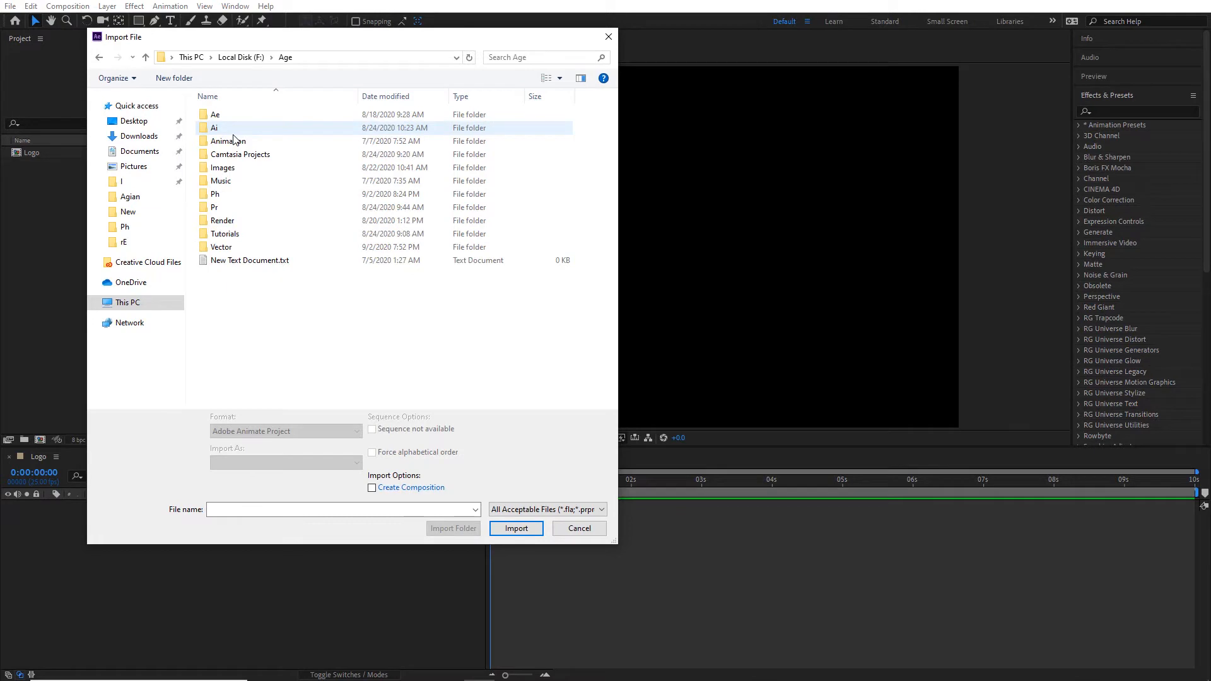
pyautogui.doubleClick(229, 195)
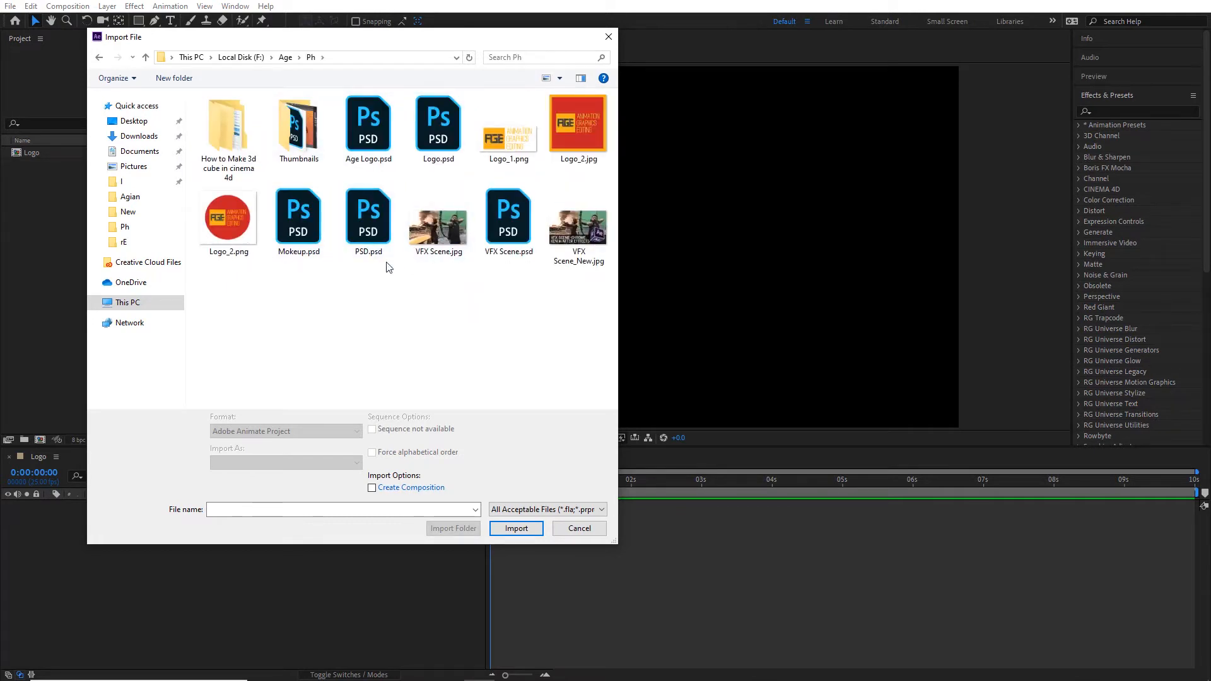
pyautogui.click(325, 240)
pyautogui.doubleClick(327, 240)
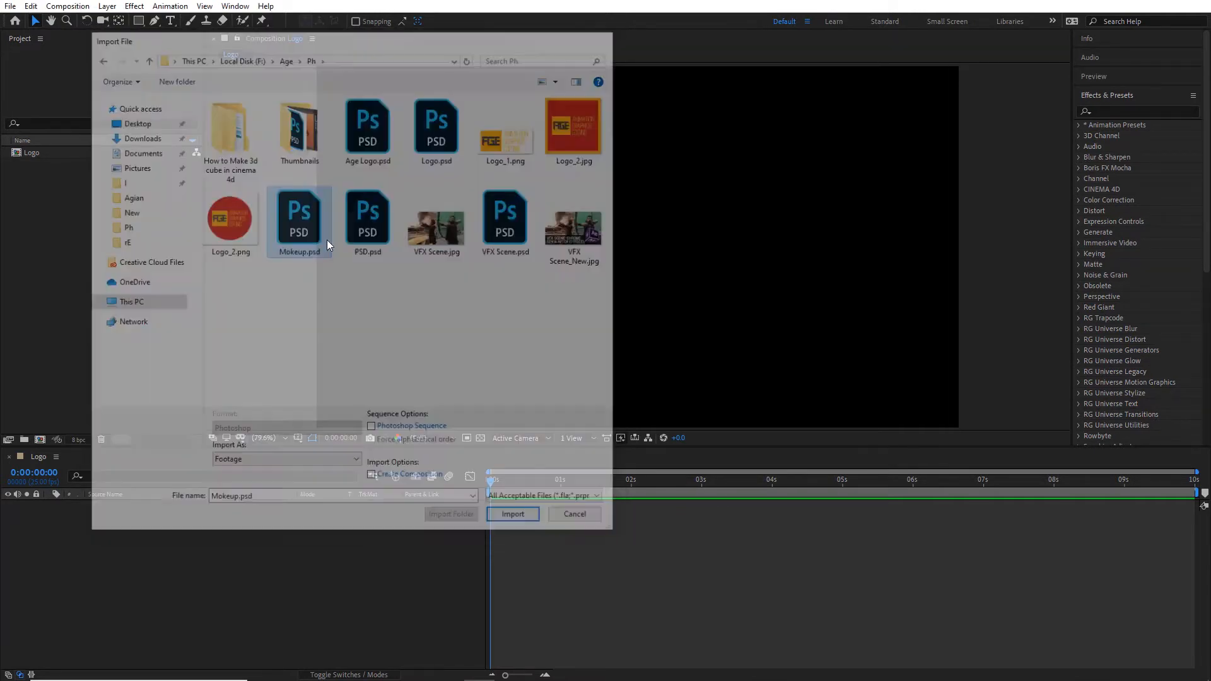
# - Import Mokeup.psd as Composition - Retain Layer Sizes with editable layer styles
pyautogui.moveTo(563, 245); pyautogui.dragTo(391, 162)
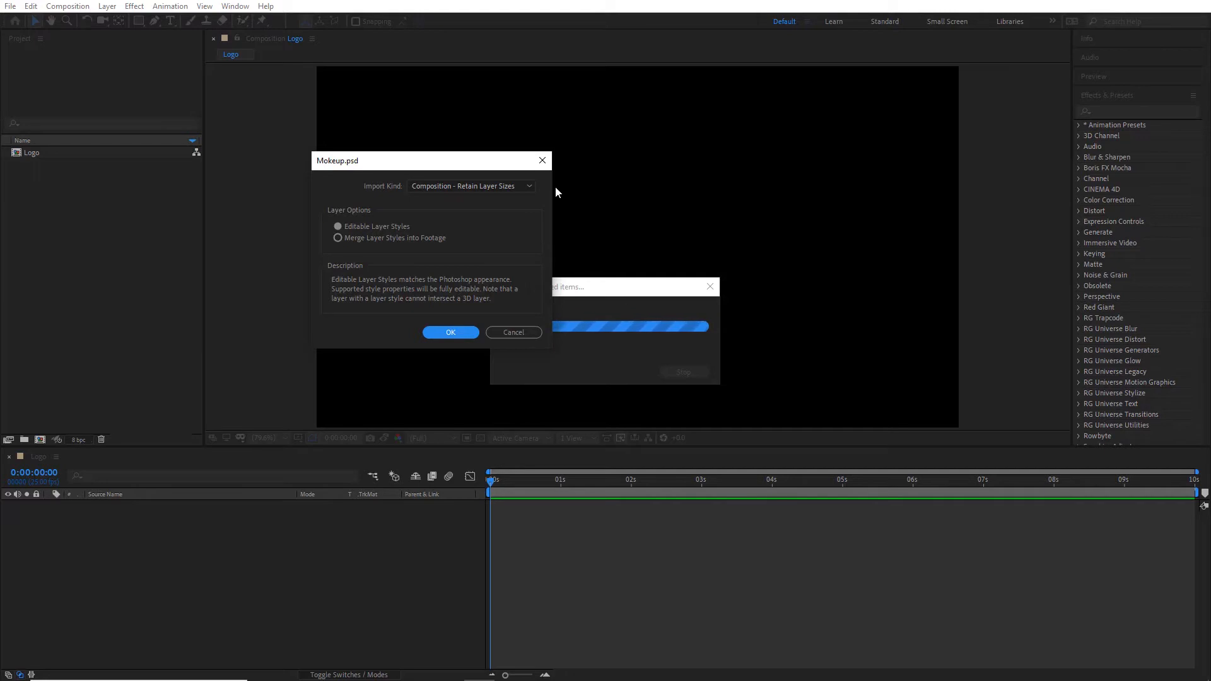
pyautogui.click(460, 186)
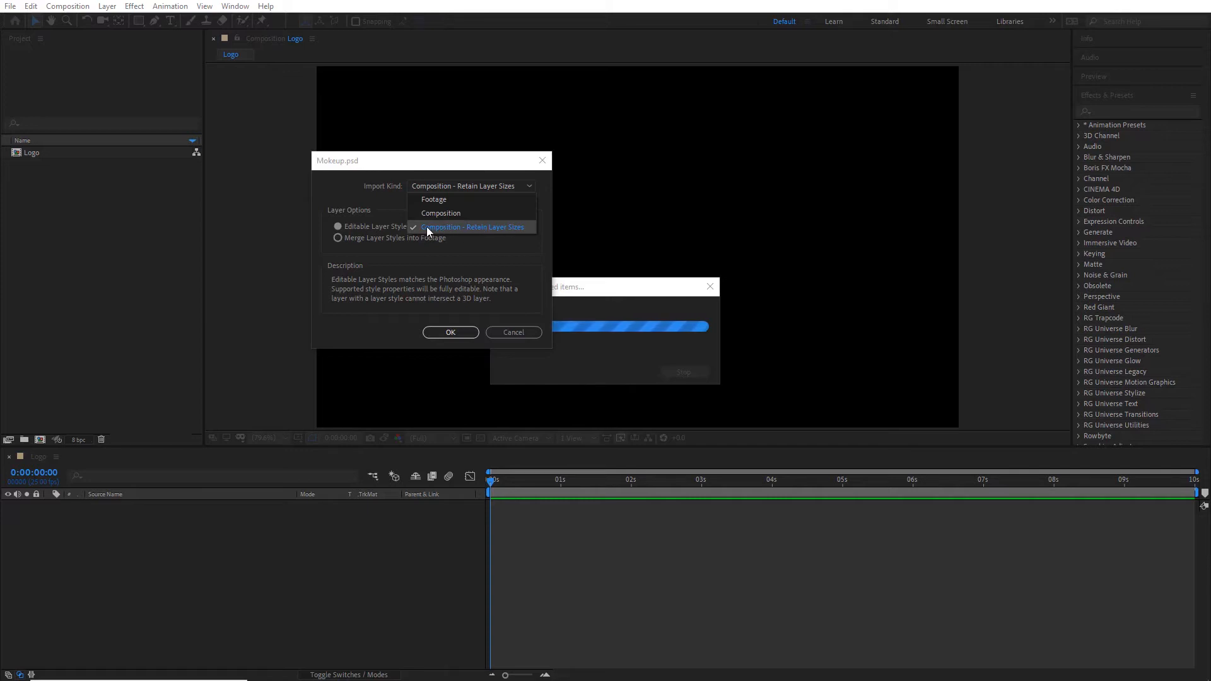
pyautogui.click(499, 226)
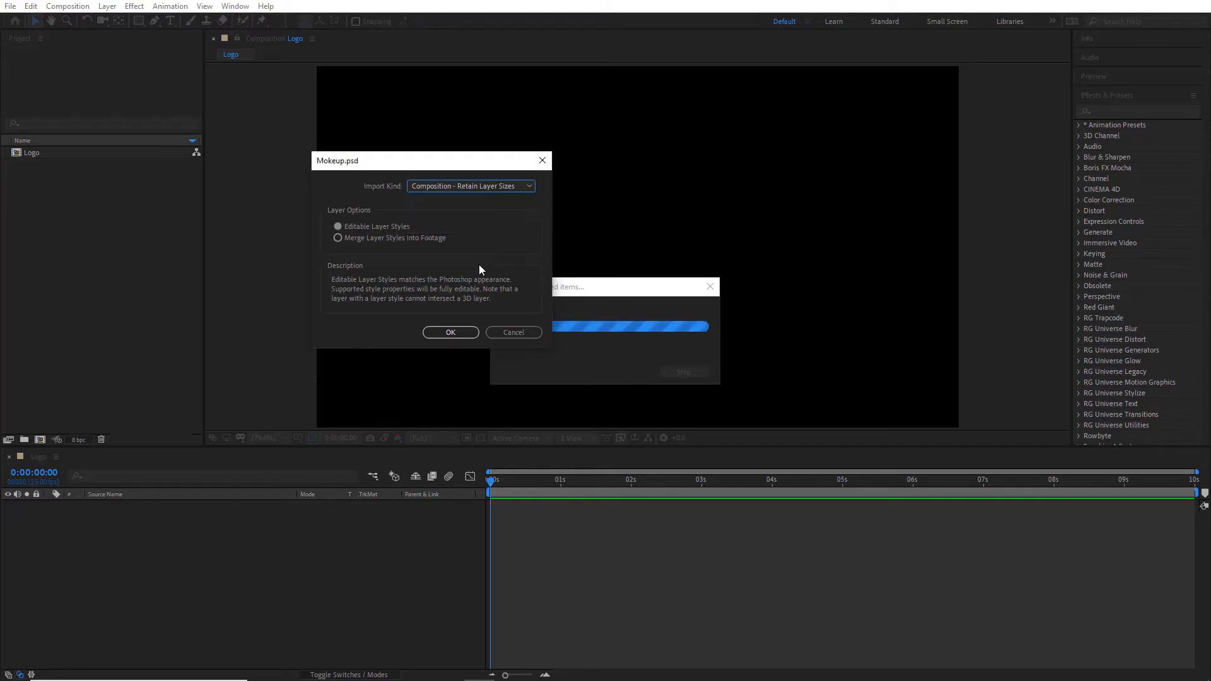
pyautogui.click(471, 331)
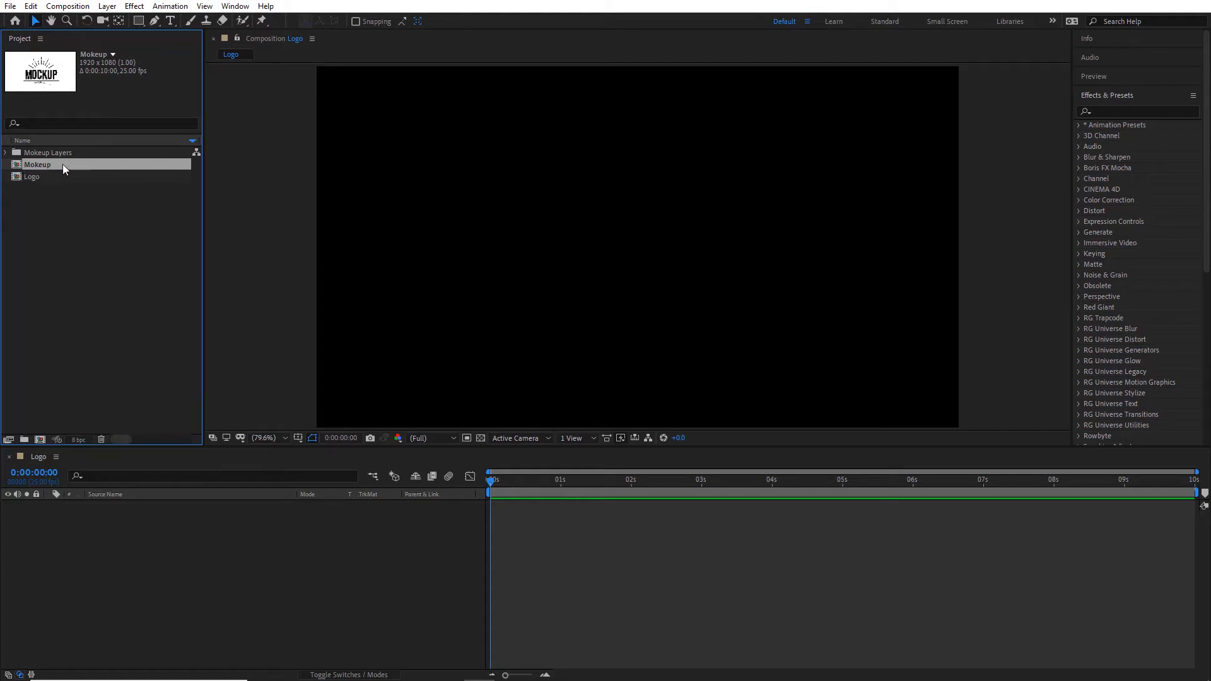
# - Open the imported Mokeup composition, compare its timeline with the Logo composition's, and deselect all its layers
pyautogui.doubleClick(17, 165)
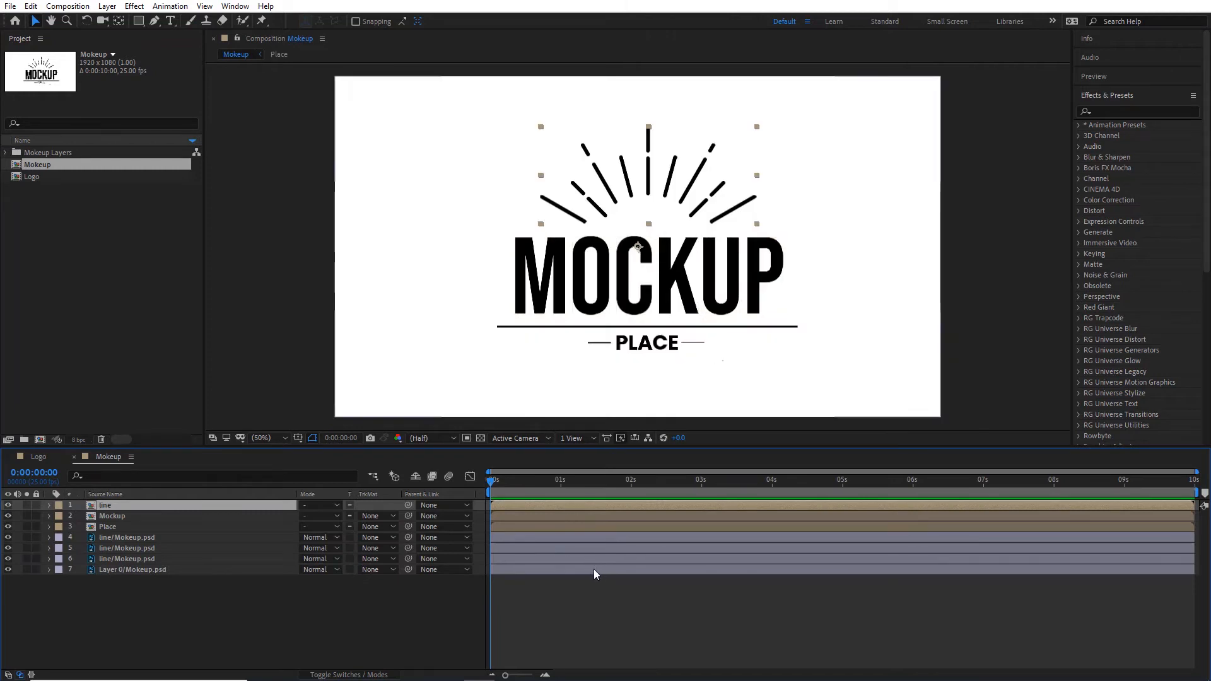
pyautogui.click(39, 456)
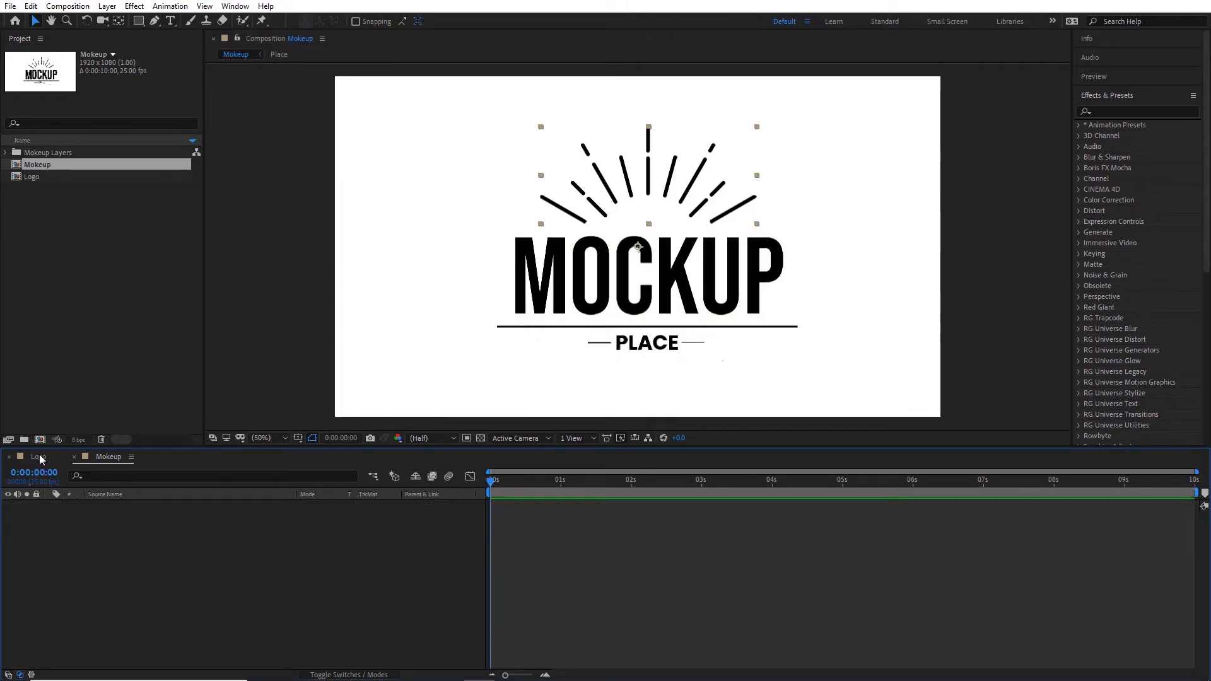
pyautogui.click(110, 456)
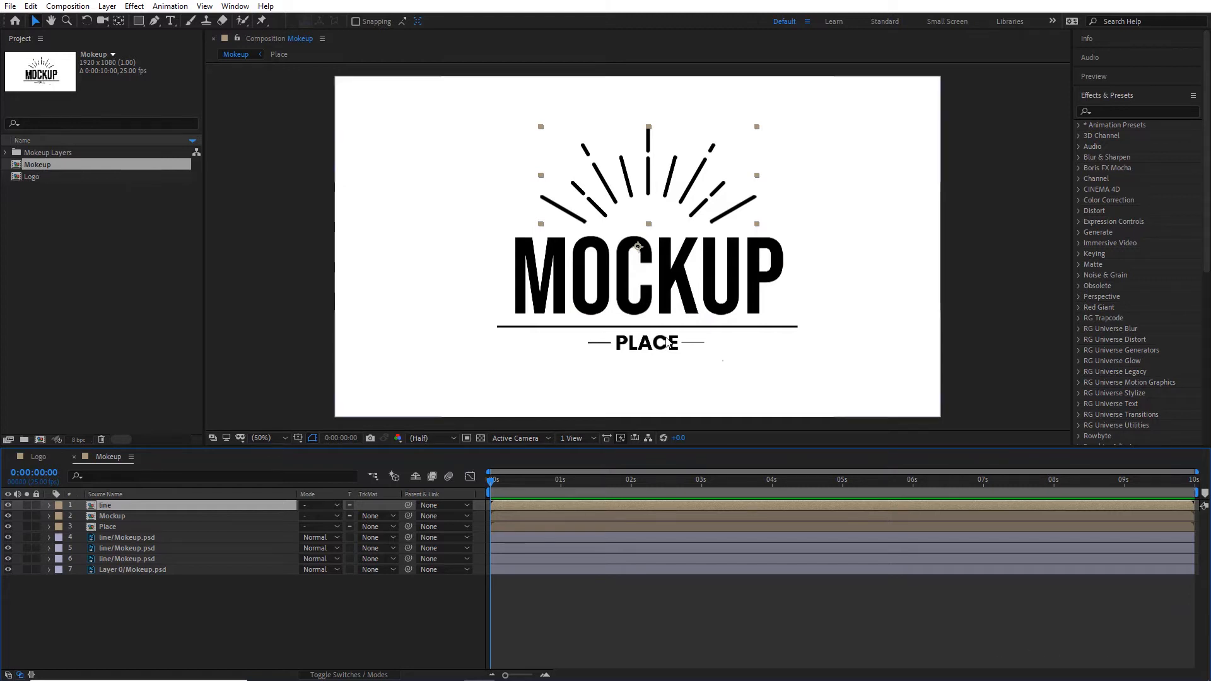
pyautogui.click(646, 602)
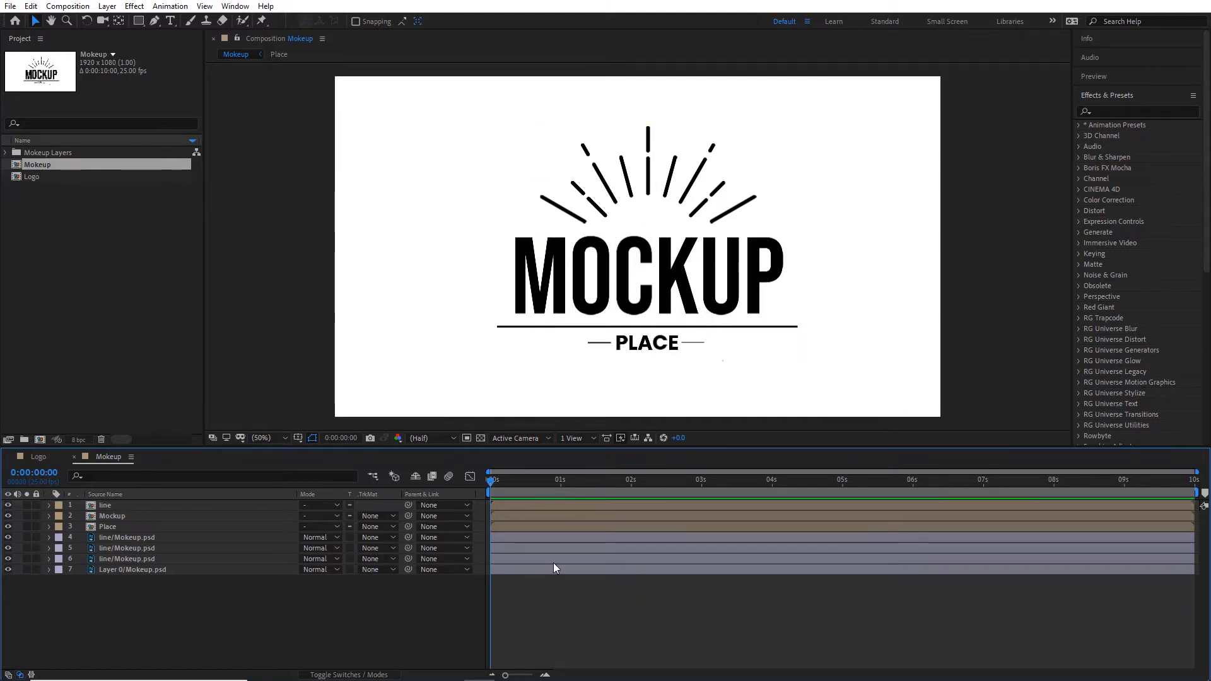
# - Hide and show each of the seven Mokeup layers in turn to identify which part of the logo it holds
pyautogui.click(125, 504)
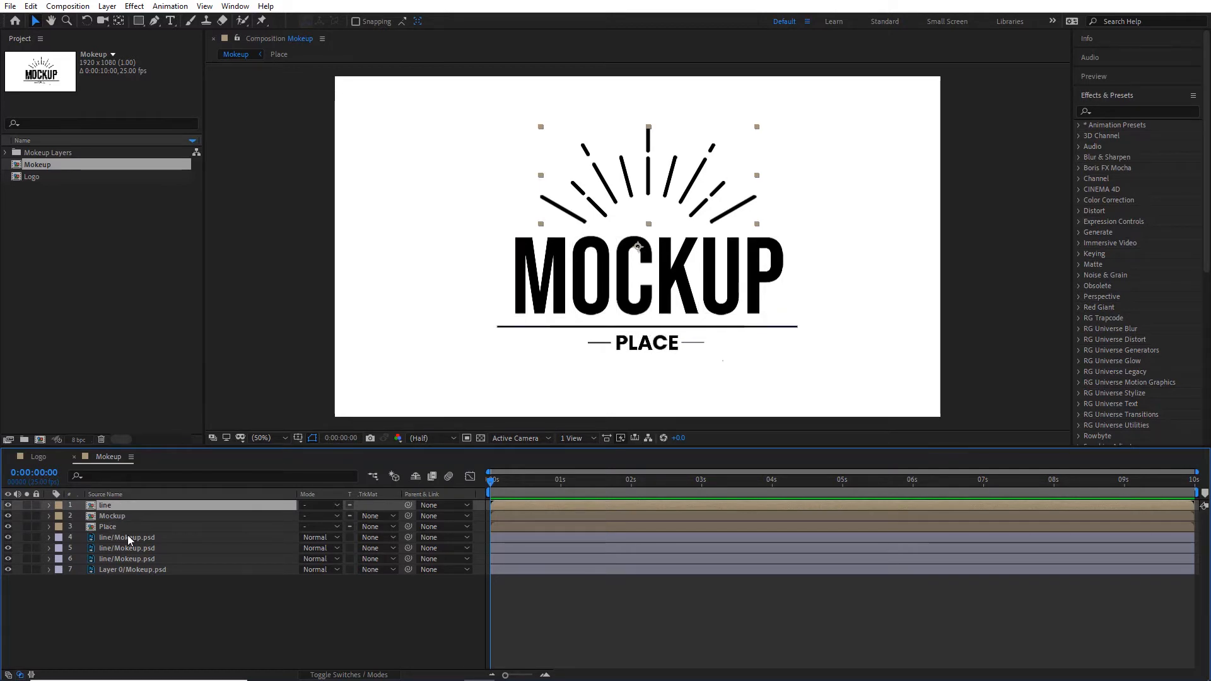
pyautogui.click(9, 505)
pyautogui.click(8, 505)
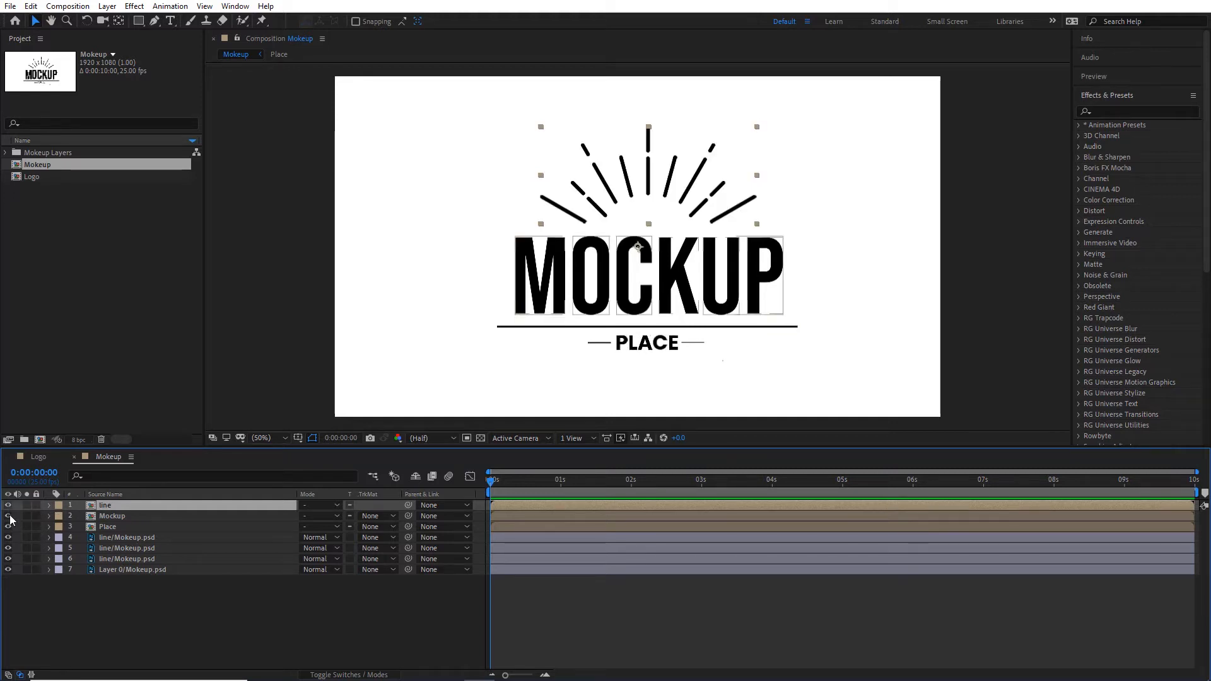
pyautogui.click(8, 516)
pyautogui.click(8, 515)
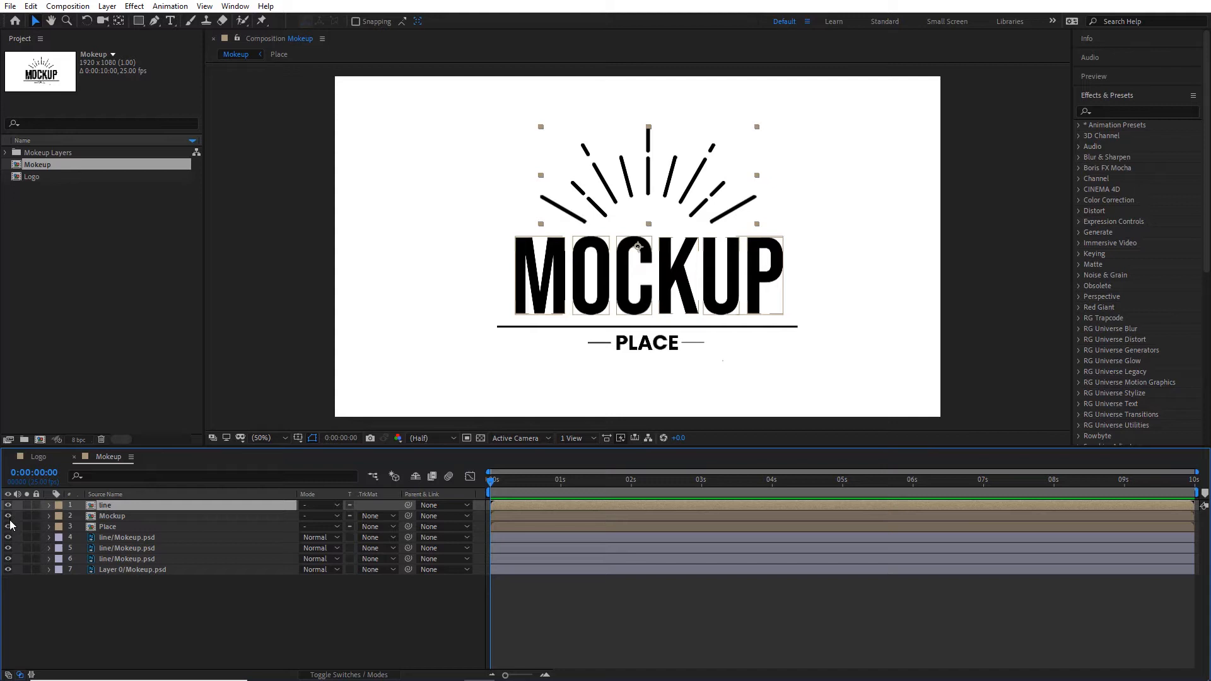
pyautogui.click(8, 527)
pyautogui.click(9, 526)
pyautogui.click(8, 538)
pyautogui.click(8, 537)
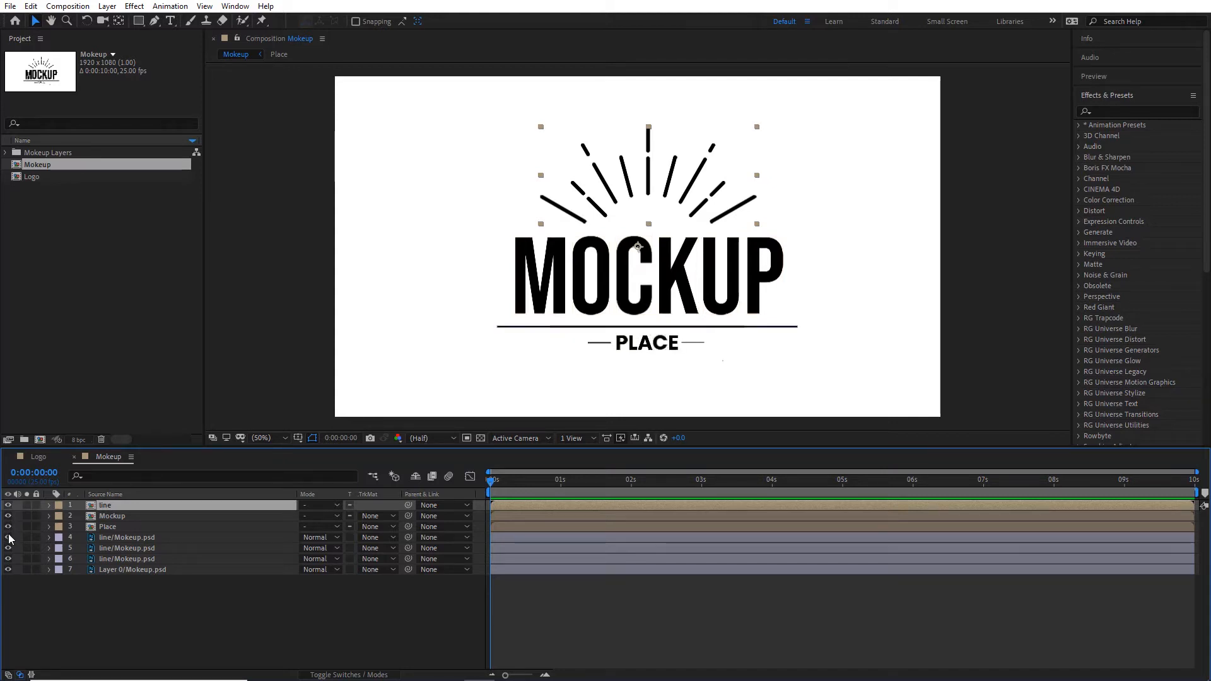
pyautogui.click(8, 548)
pyautogui.click(8, 548)
pyautogui.click(9, 559)
pyautogui.click(8, 558)
pyautogui.click(9, 569)
pyautogui.click(8, 569)
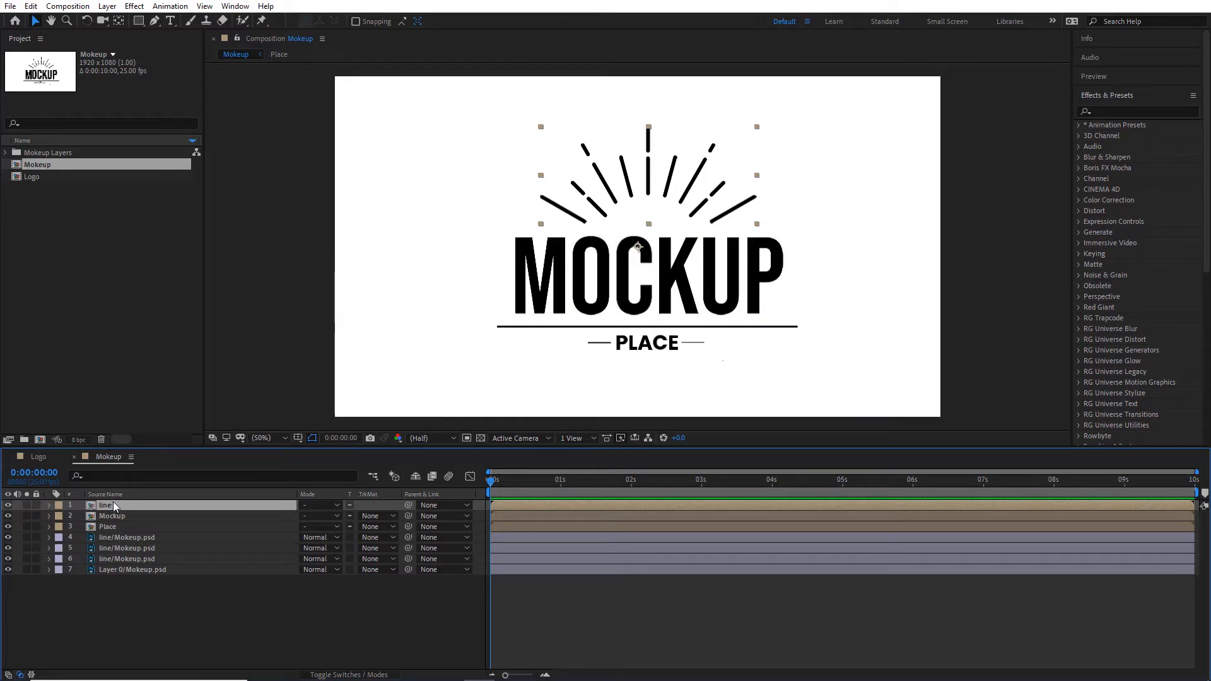
# - Open the nested line composition from the Mokeup timeline
pyautogui.click(121, 536)
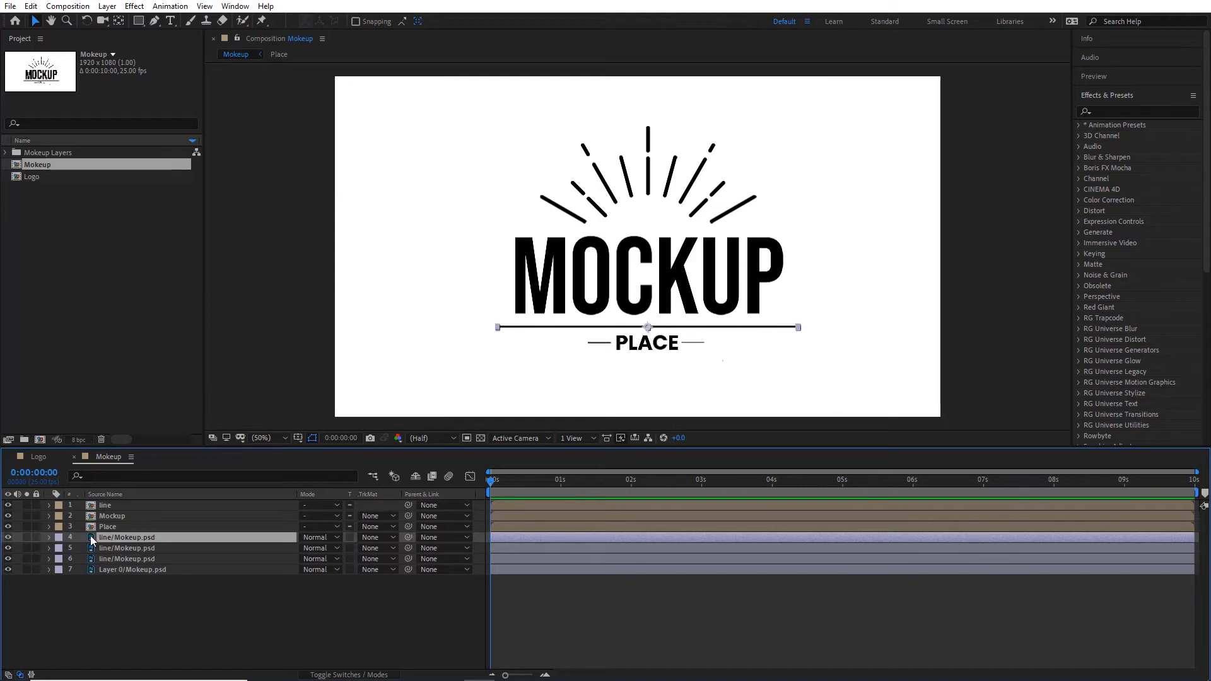
pyautogui.click(133, 585)
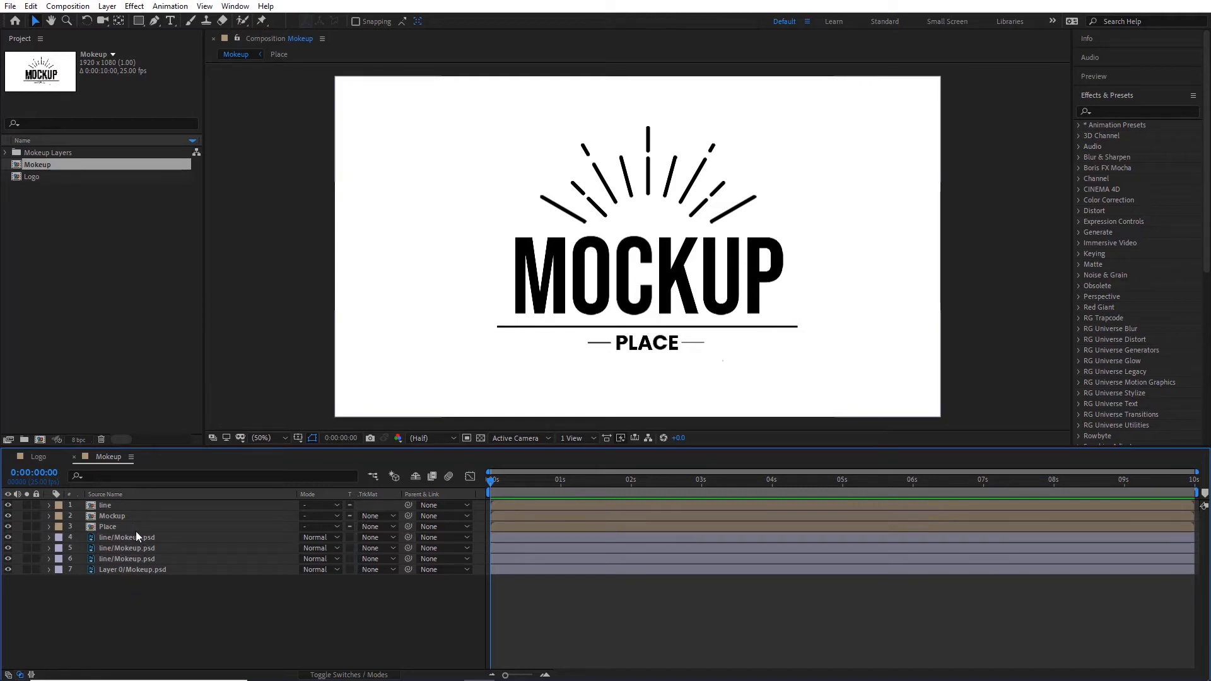
pyautogui.click(96, 504)
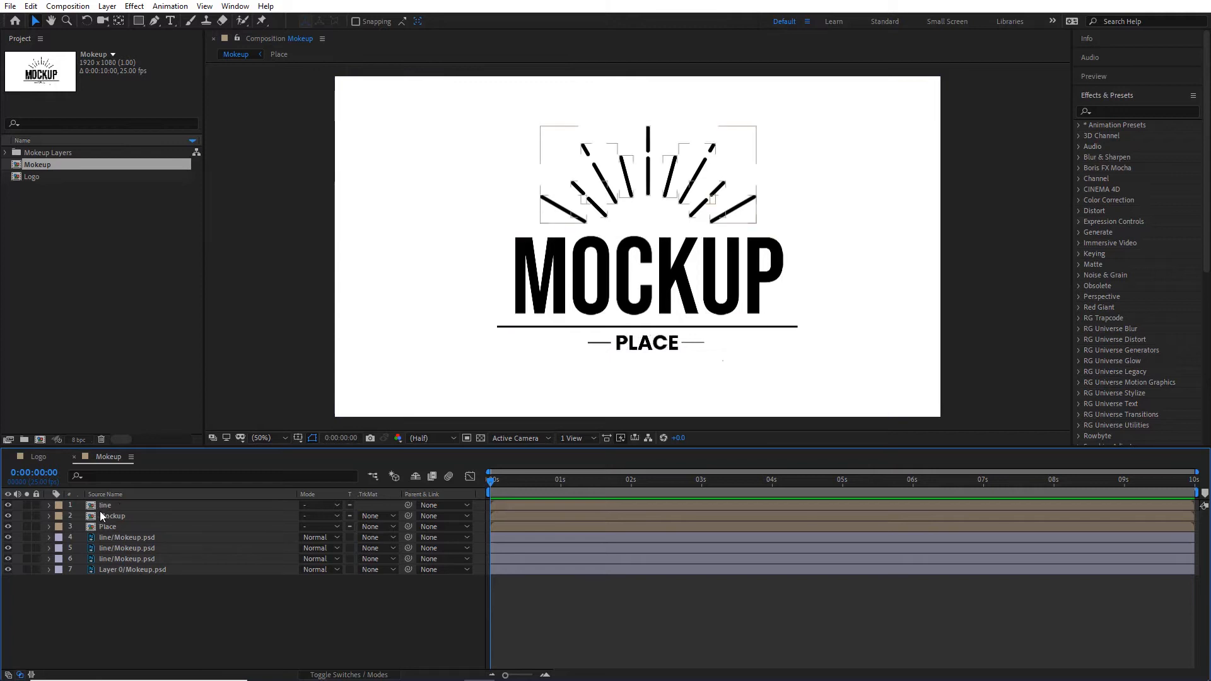
pyautogui.click(108, 504)
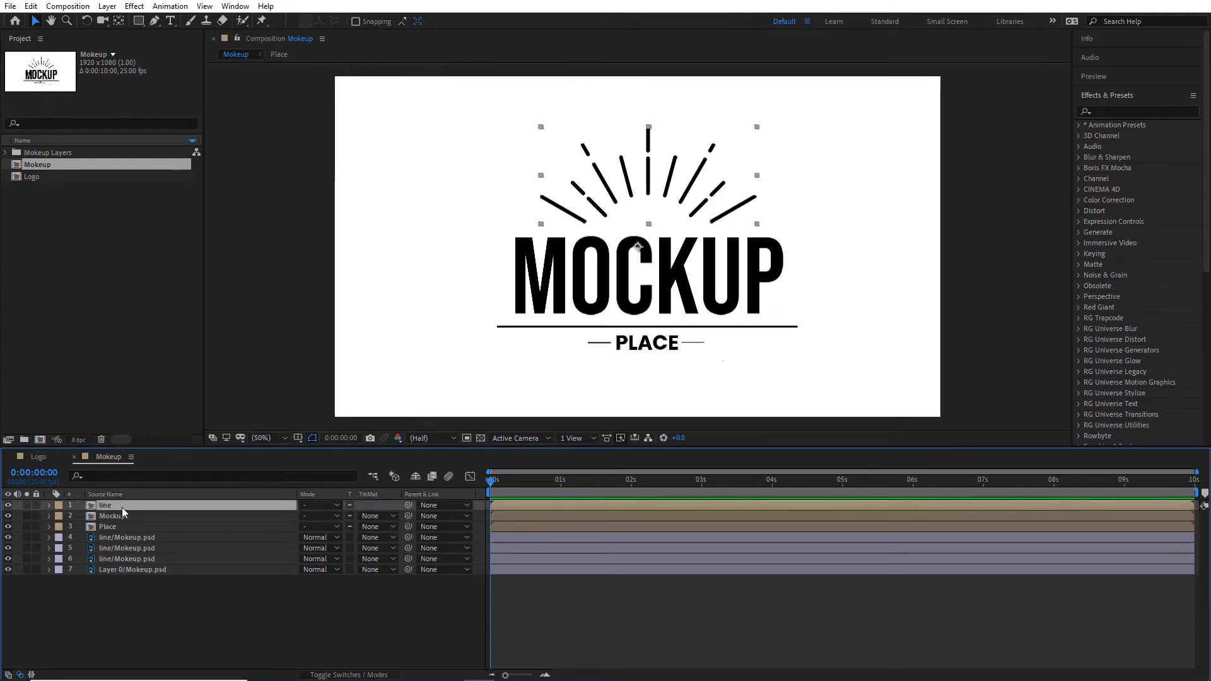
pyautogui.doubleClick(122, 507)
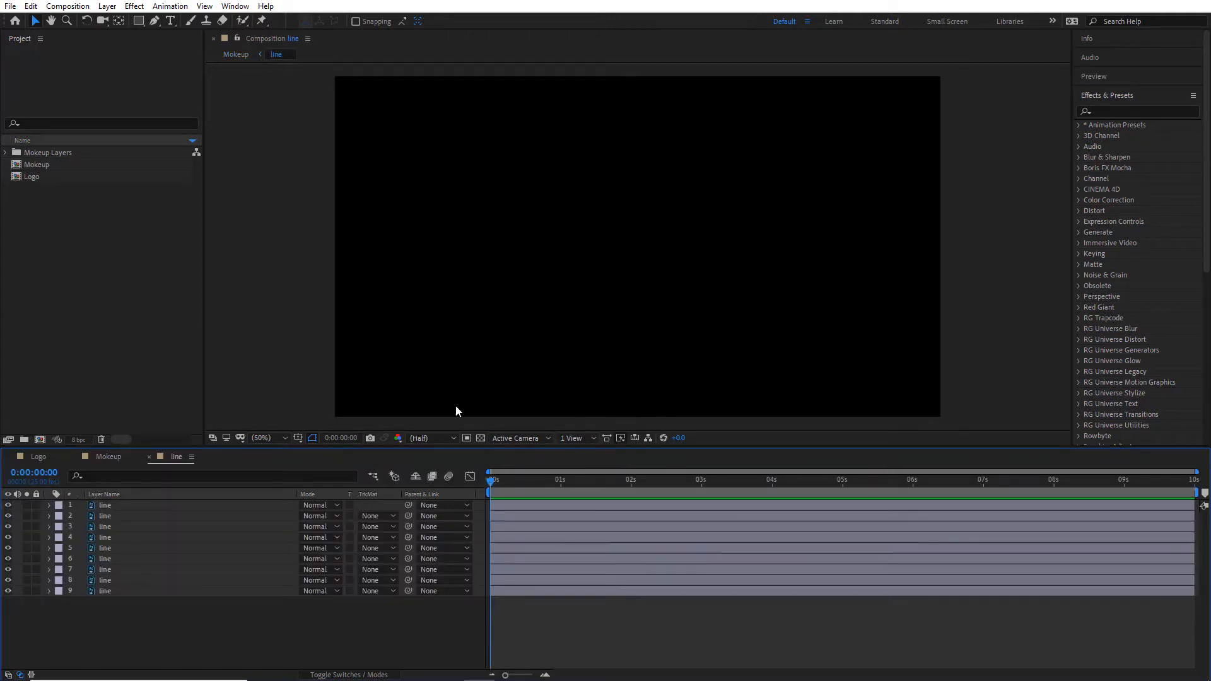
# - Turn on the transparency grid for the line composition and set the viewer magnification to Fit
pyautogui.click(481, 438)
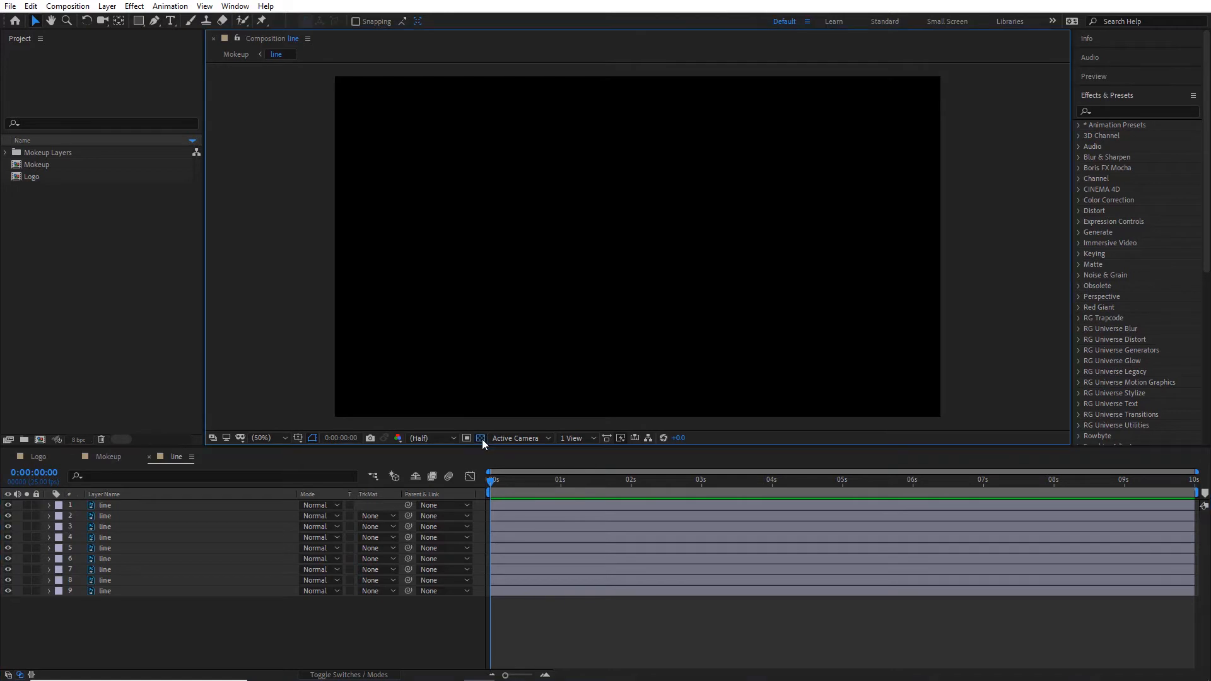
pyautogui.click(481, 438)
pyautogui.click(481, 438)
pyautogui.click(481, 438)
pyautogui.click(481, 438)
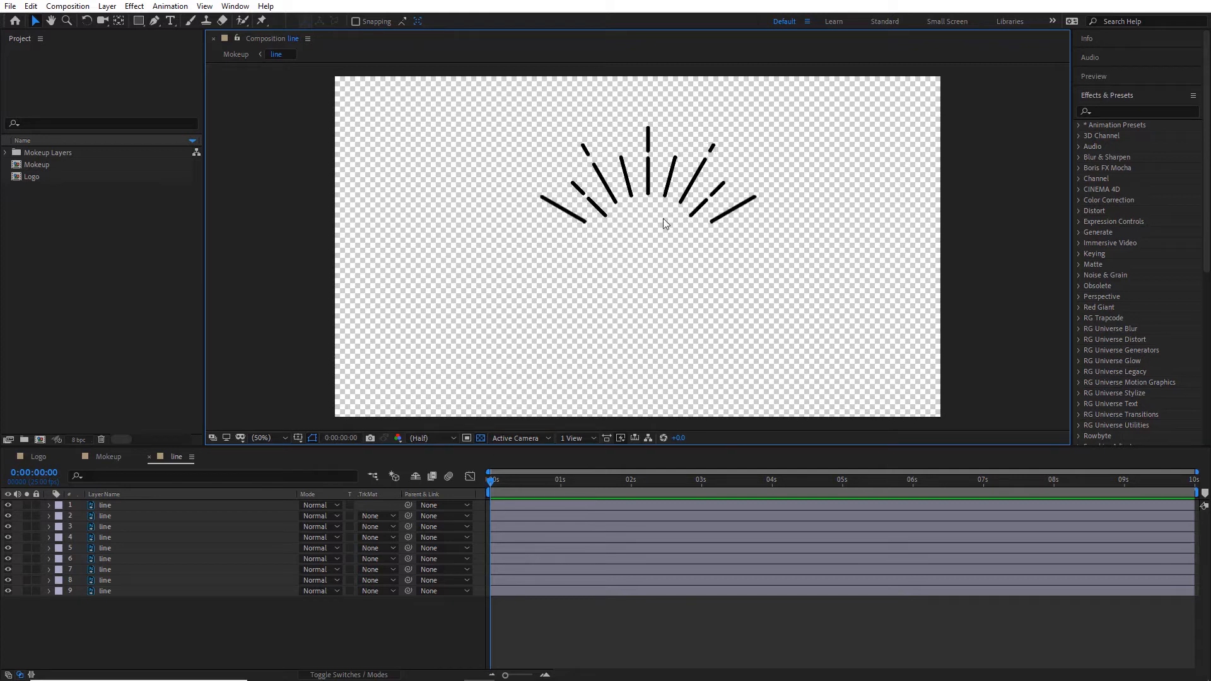
pyautogui.scroll(1, 660, 168)
pyautogui.press('space')
pyautogui.moveTo(626, 191); pyautogui.dragTo(631, 225)
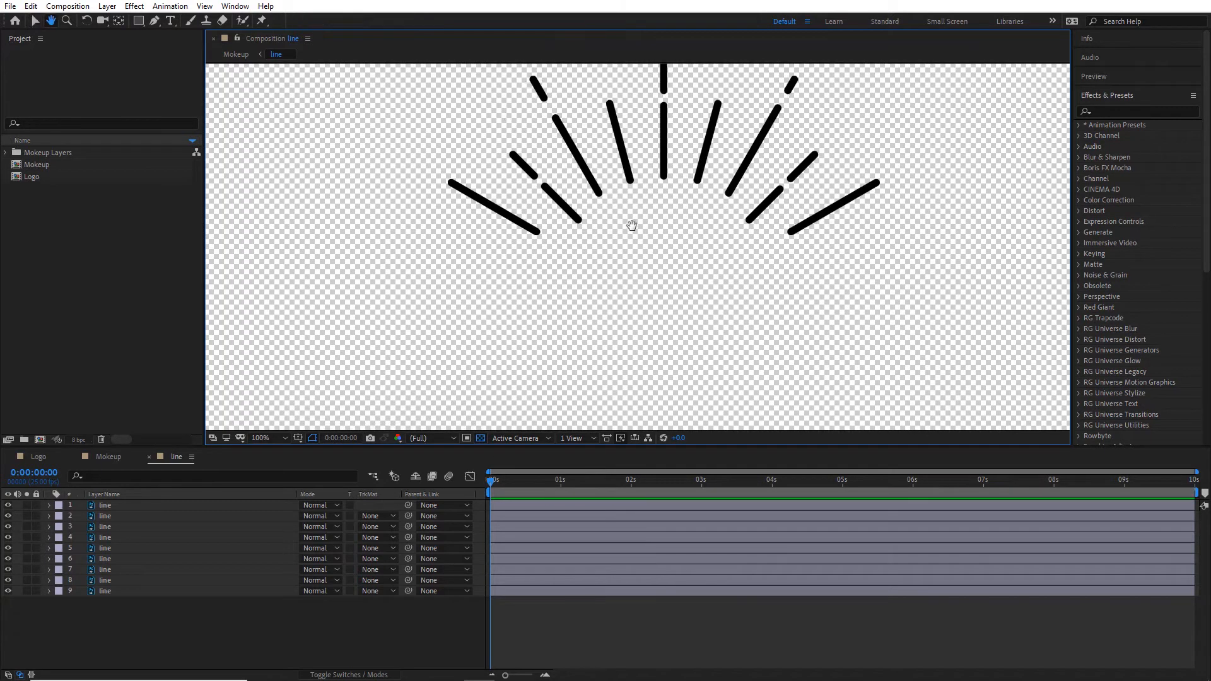
pyautogui.click(271, 437)
pyautogui.click(268, 480)
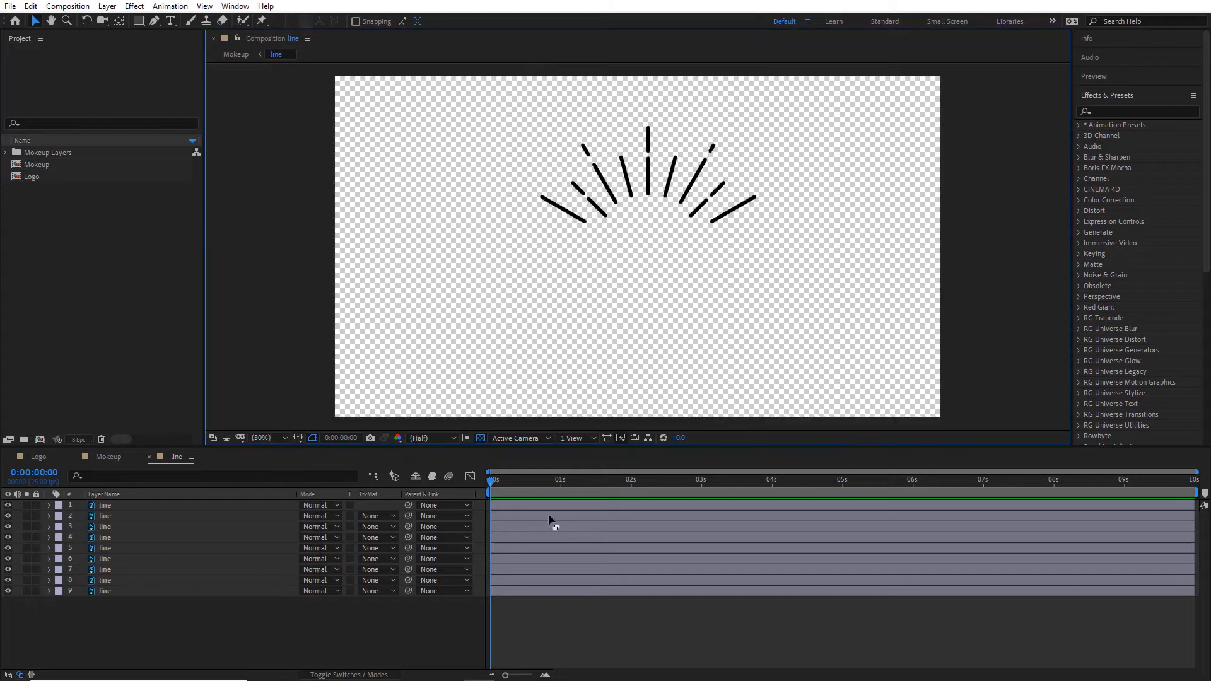
# - Select the line layers one after another to identify which ray each one holds, and clear the selection
pyautogui.click(514, 508)
pyautogui.click(522, 519)
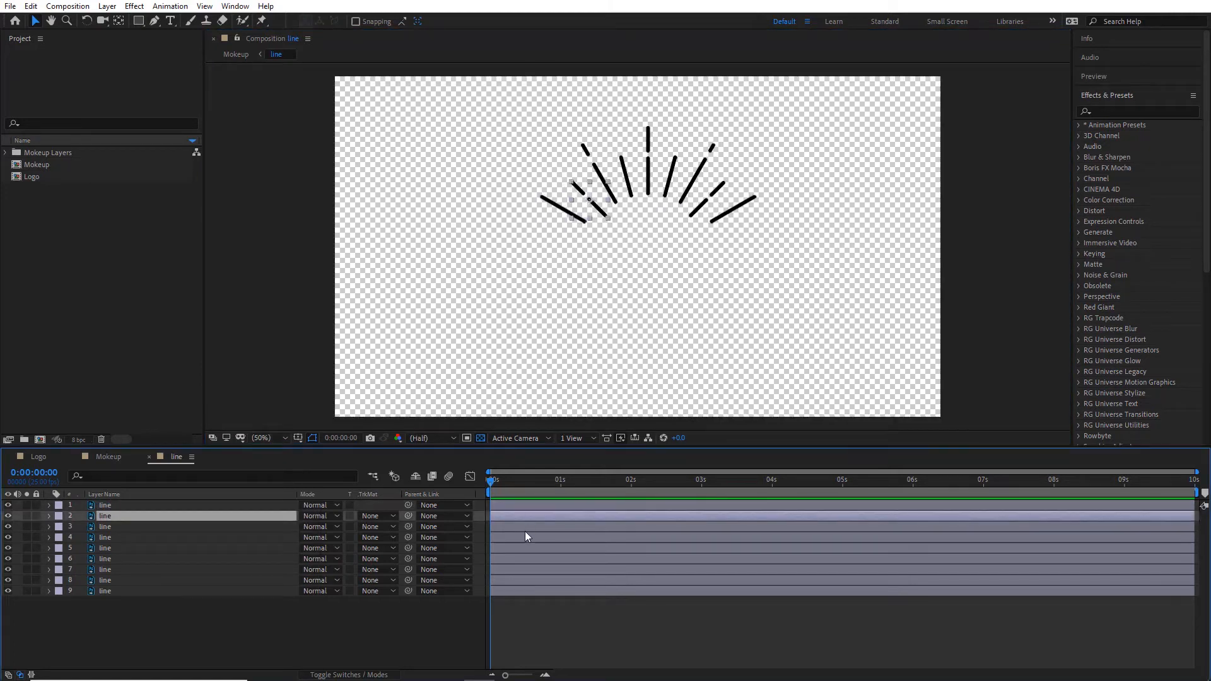
pyautogui.click(527, 528)
pyautogui.click(527, 536)
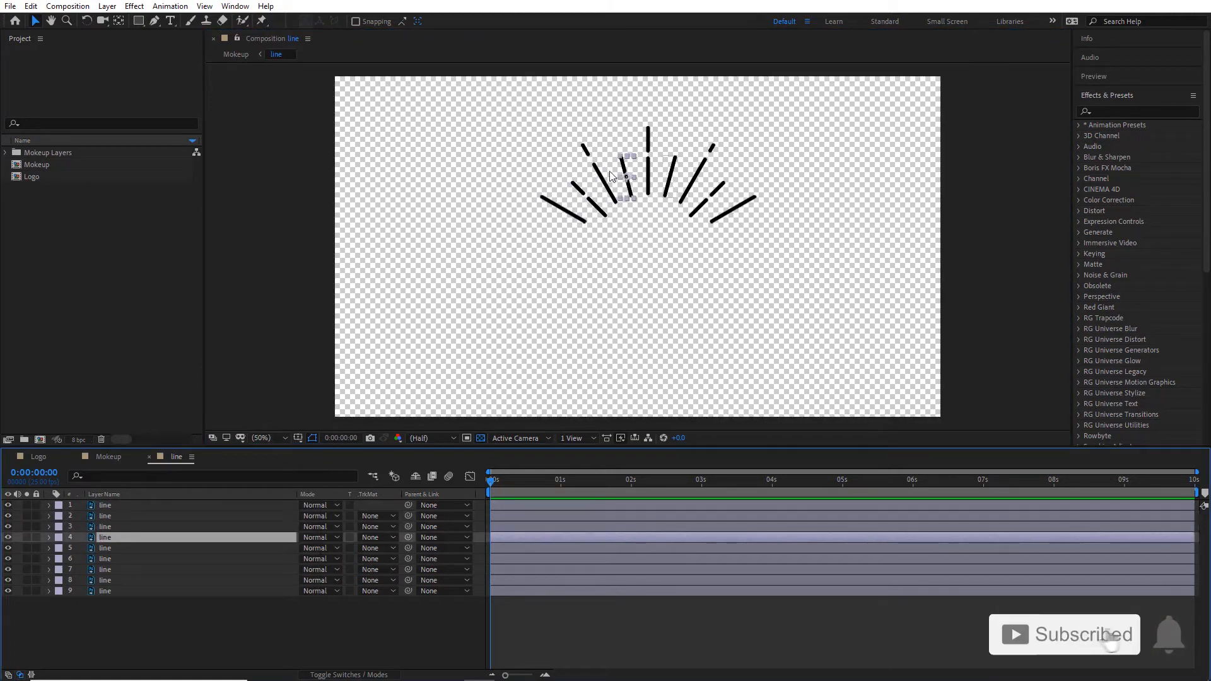
pyautogui.click(516, 506)
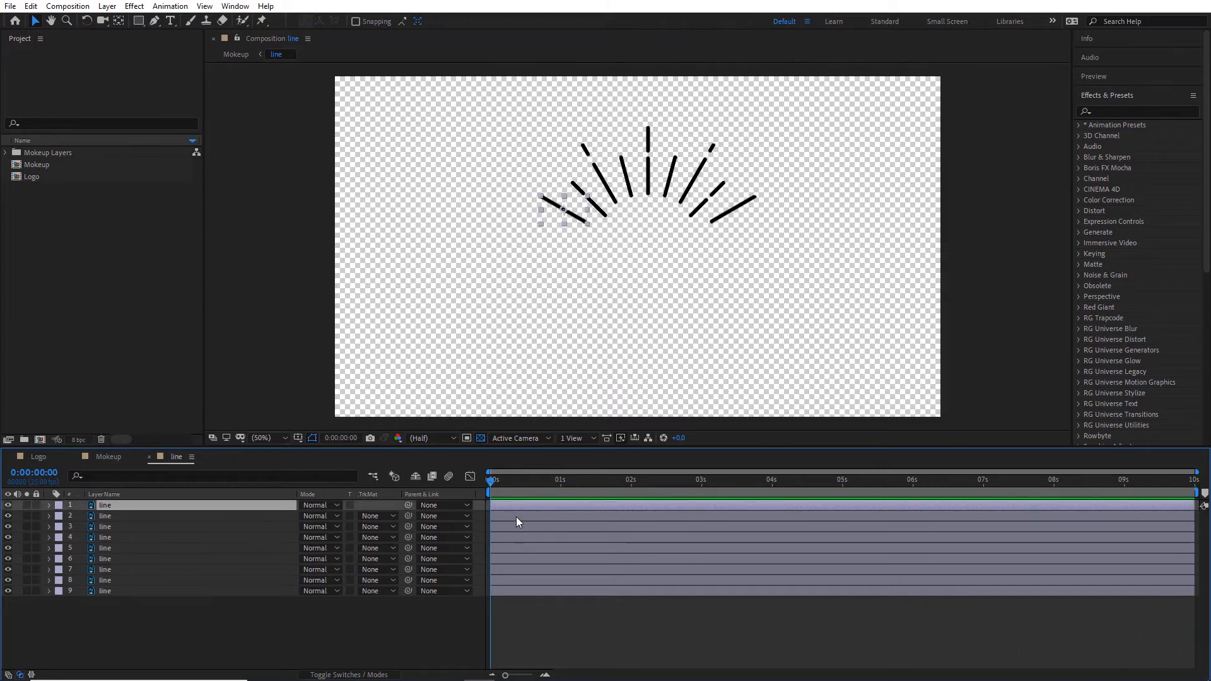
pyautogui.click(516, 527)
pyautogui.click(518, 538)
pyautogui.click(520, 547)
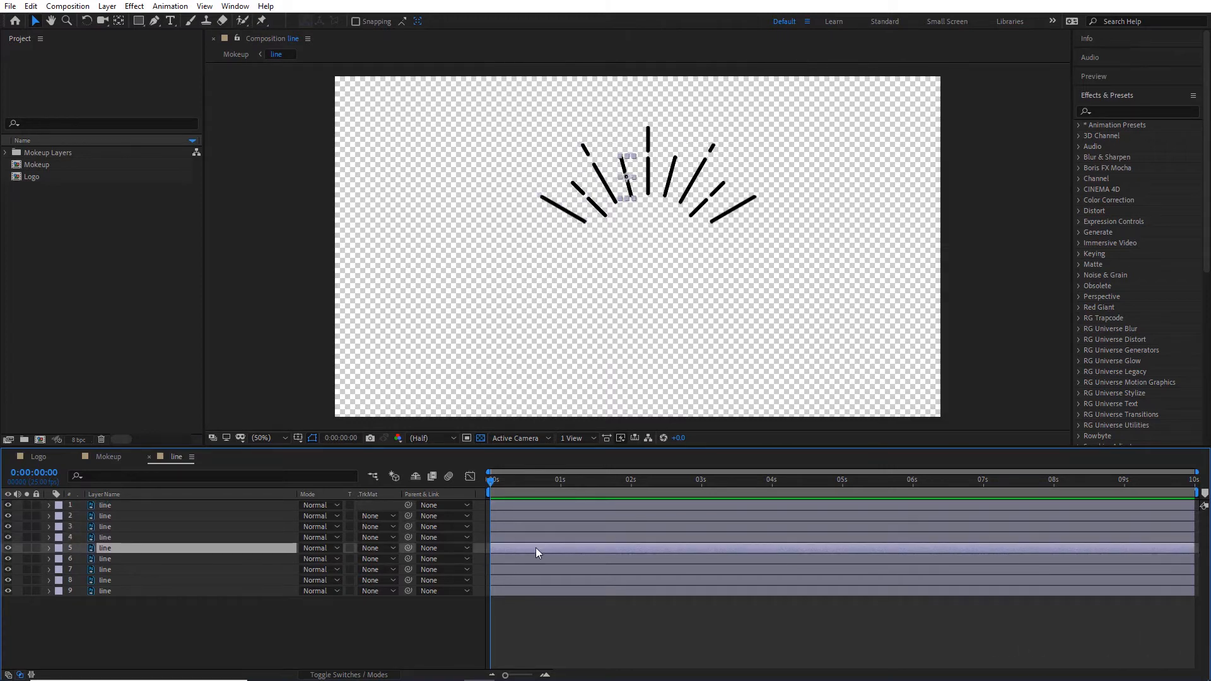
pyautogui.click(526, 558)
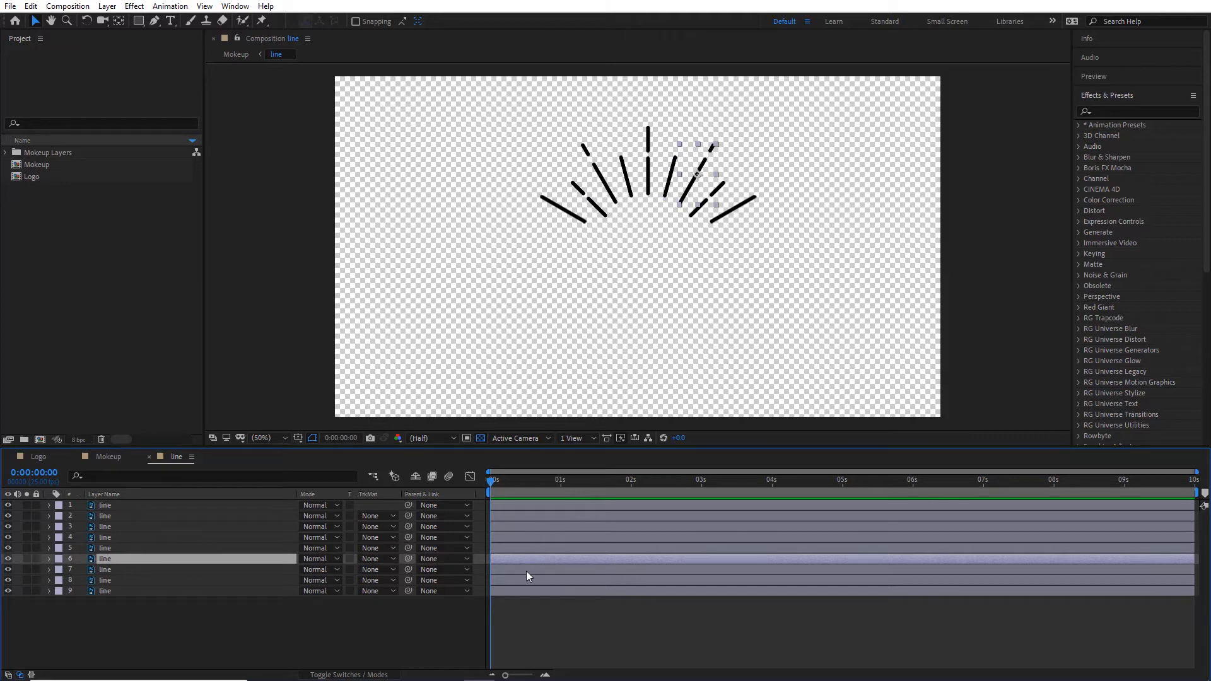
pyautogui.click(526, 570)
pyautogui.click(526, 591)
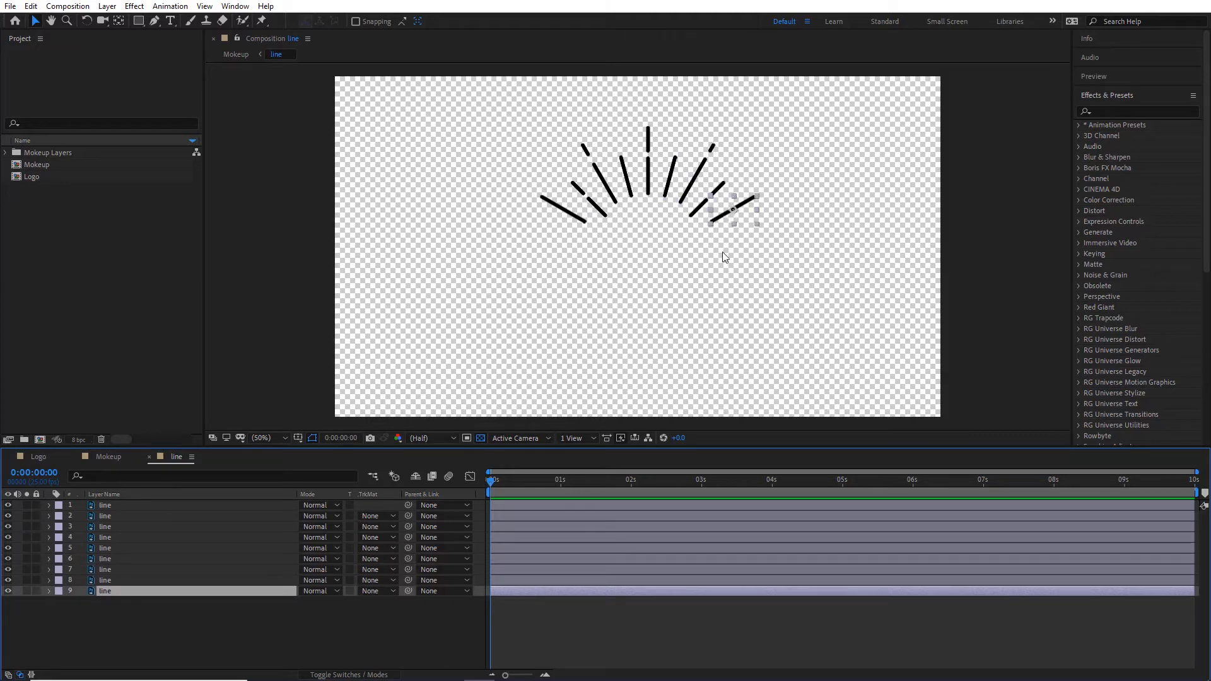
pyautogui.click(764, 284)
# - Select the leftmost ray's layer at 100% magnification and expand its Transform properties in the timeline
pyautogui.moveTo(697, 268); pyautogui.dragTo(693, 257)
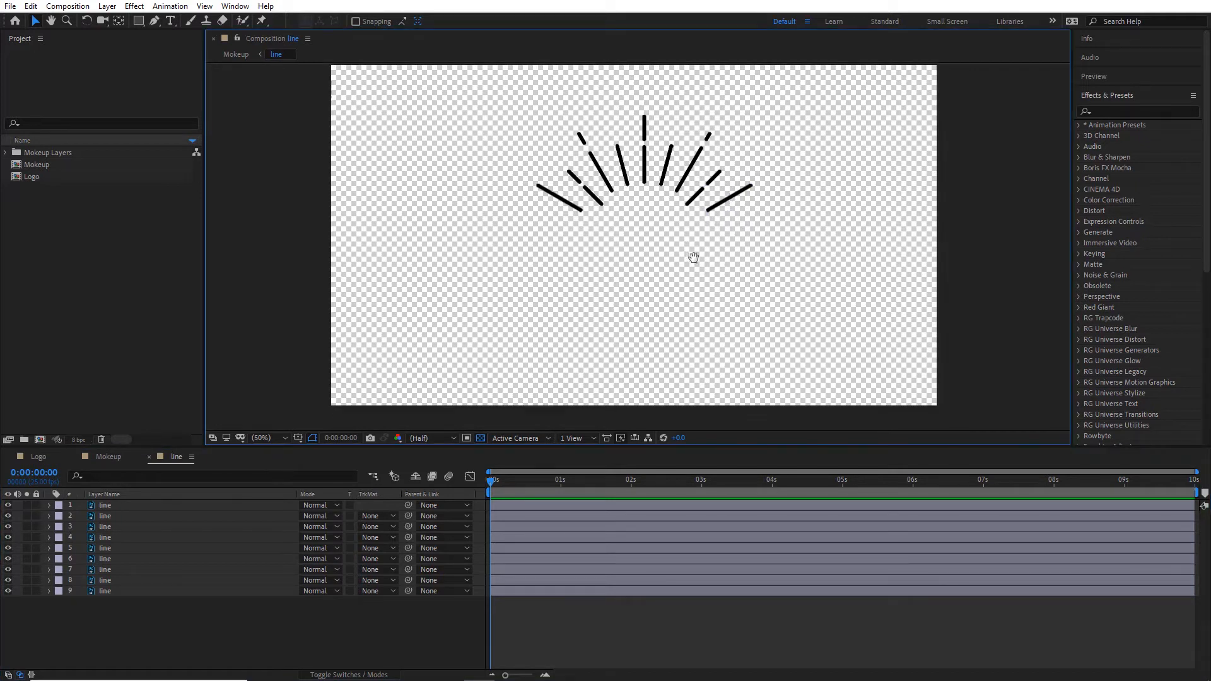
pyautogui.click(570, 206)
pyautogui.scroll(1, 661, 221)
pyautogui.moveTo(523, 174); pyautogui.dragTo(567, 277)
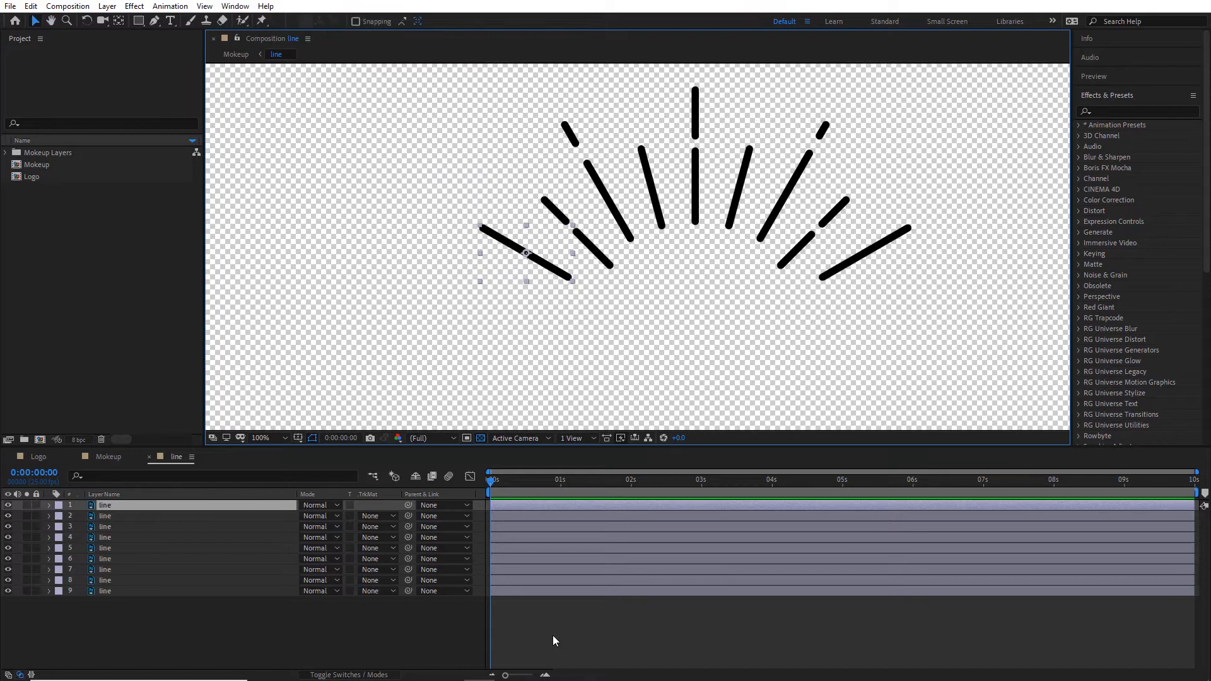
pyautogui.click(552, 634)
pyautogui.click(546, 504)
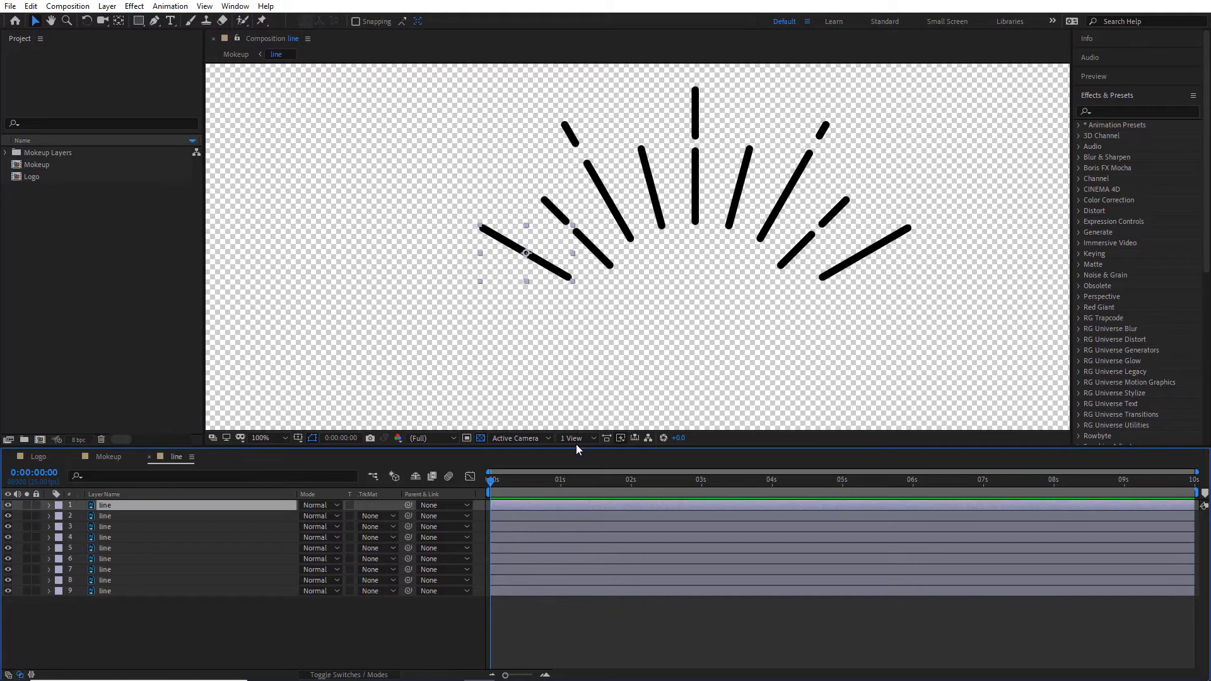
pyautogui.moveTo(533, 324); pyautogui.dragTo(508, 318)
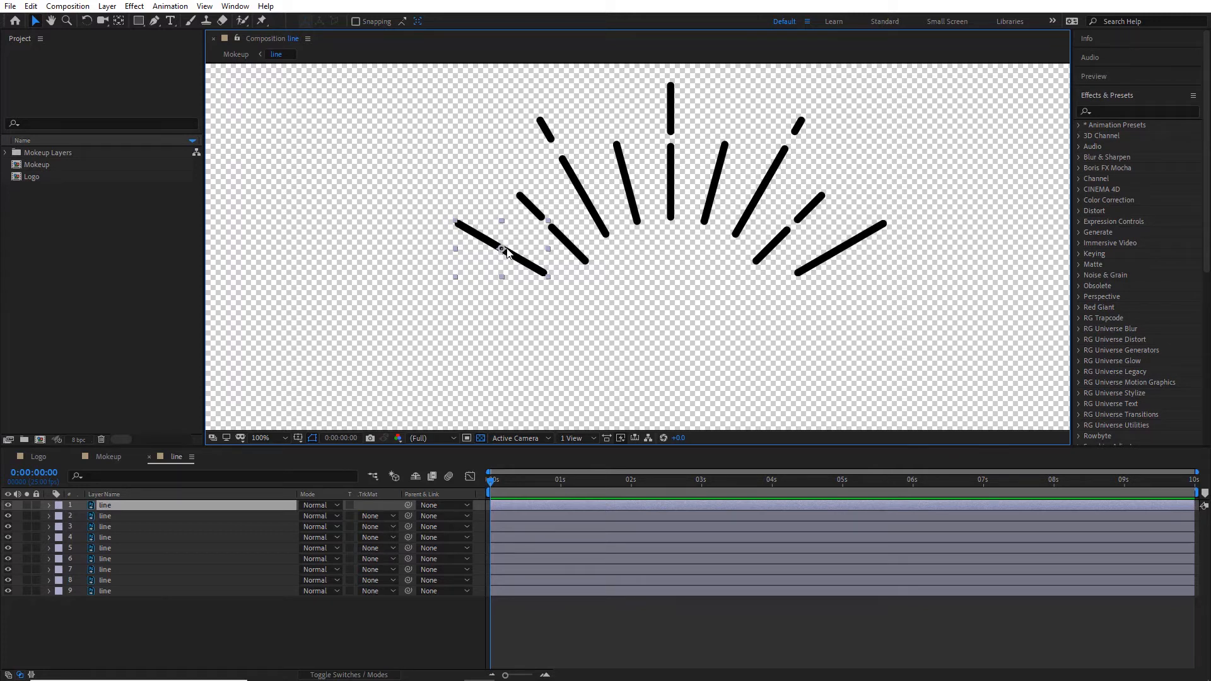
pyautogui.press('h')
pyautogui.moveTo(549, 265); pyautogui.dragTo(514, 222)
pyautogui.press('v')
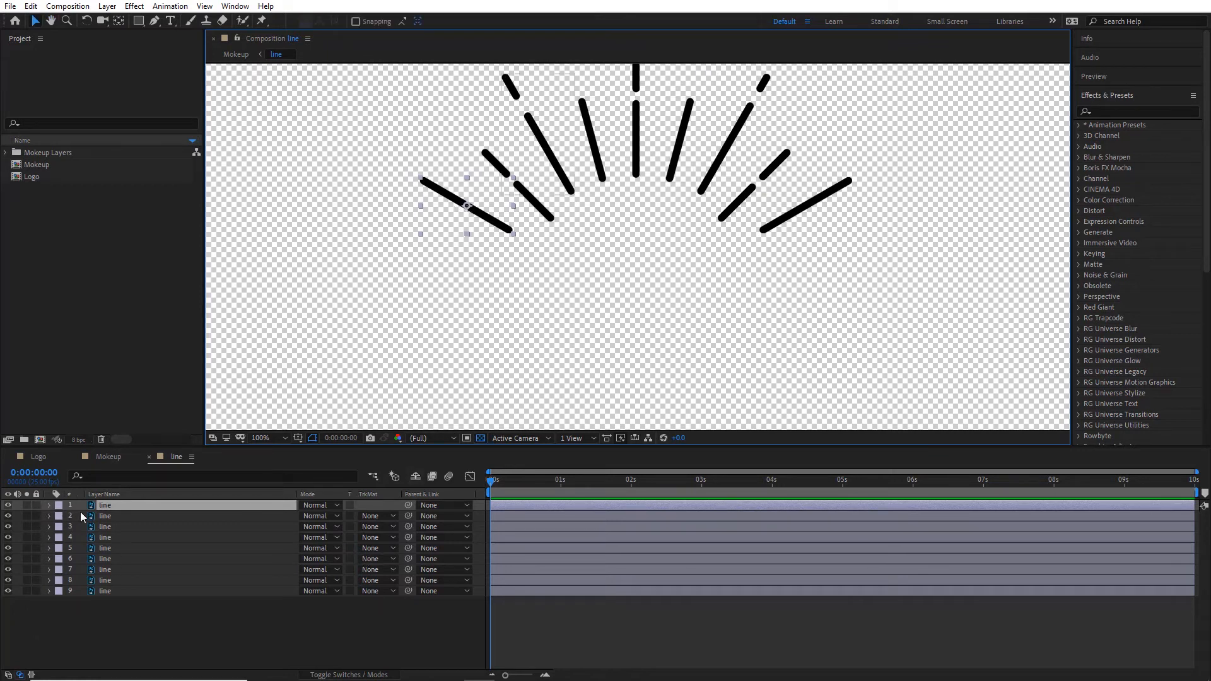
pyautogui.click(49, 504)
pyautogui.click(49, 505)
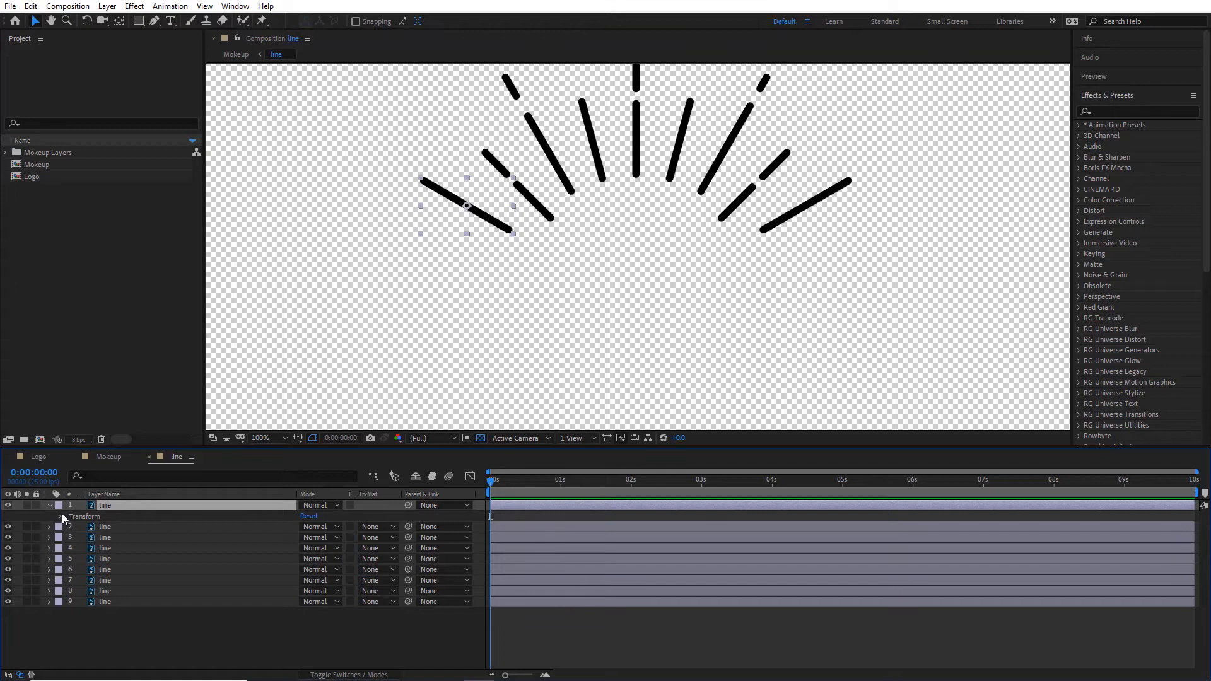
pyautogui.click(61, 517)
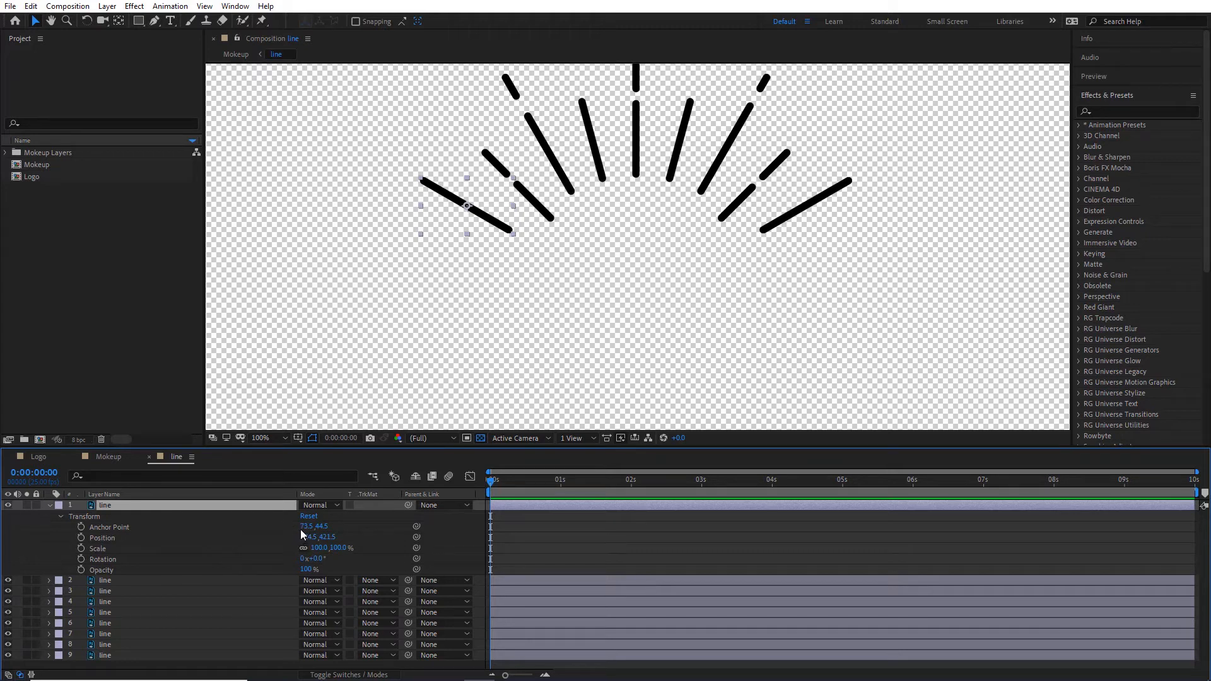
# - Try changing the leftmost ray's position, rotation, scale and opacity, restoring the original value after each trial
pyautogui.moveTo(301, 534); pyautogui.dragTo(189, 555)
pyautogui.hotkey('ctrl', 'z')
pyautogui.moveTo(320, 559); pyautogui.dragTo(664, 564)
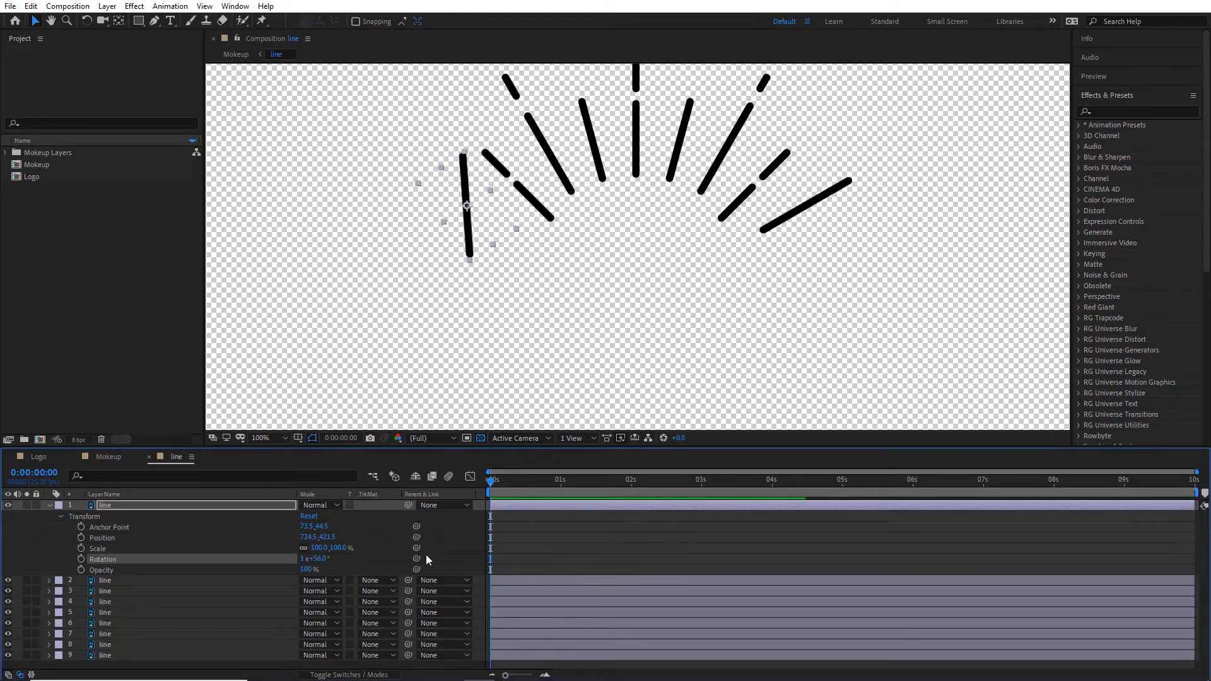
pyautogui.hotkey('ctrl', 'z')
pyautogui.moveTo(319, 547); pyautogui.dragTo(353, 549)
pyautogui.hotkey('ctrl', 'z')
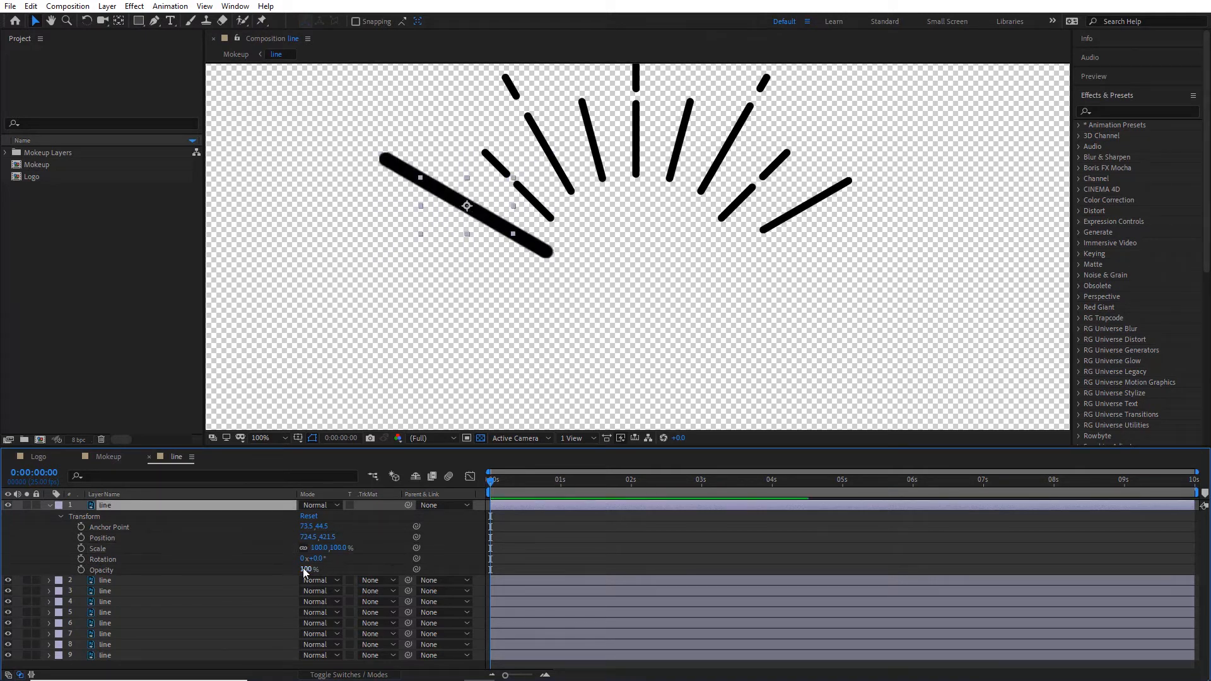
pyautogui.moveTo(278, 569); pyautogui.dragTo(320, 570)
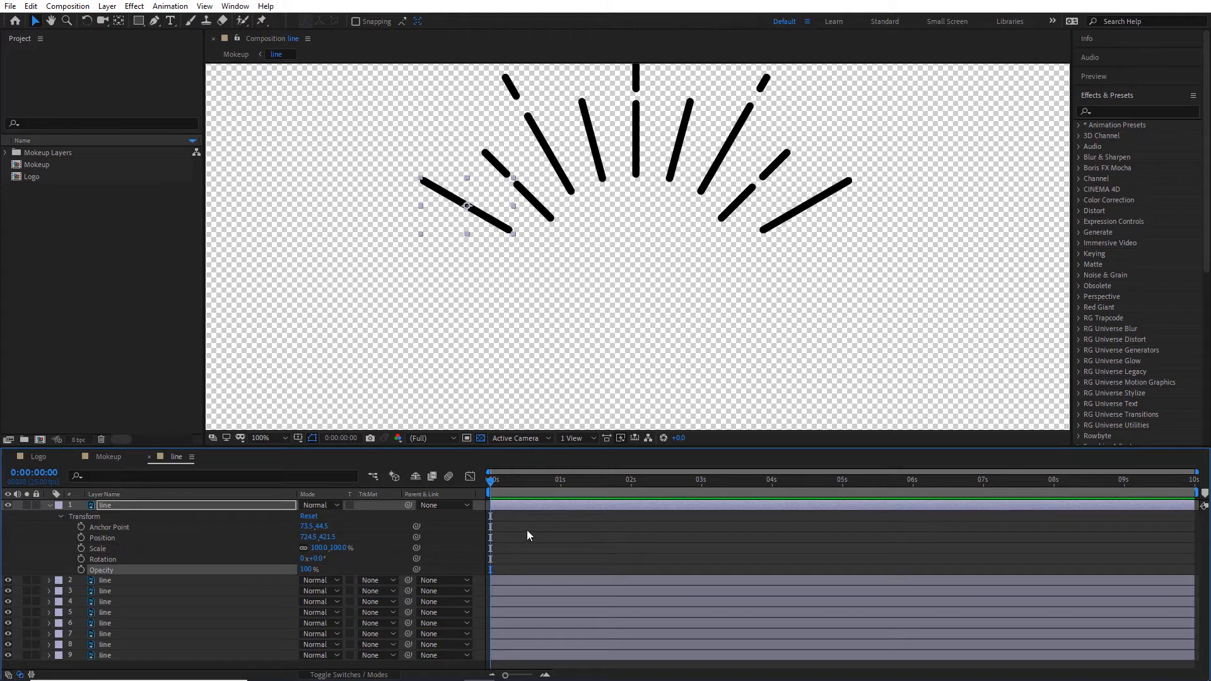
# - Try rotating the leftmost ray to 1x+64.0° around its central anchor point at 200% magnification, and undo the rotation
pyautogui.press('.')
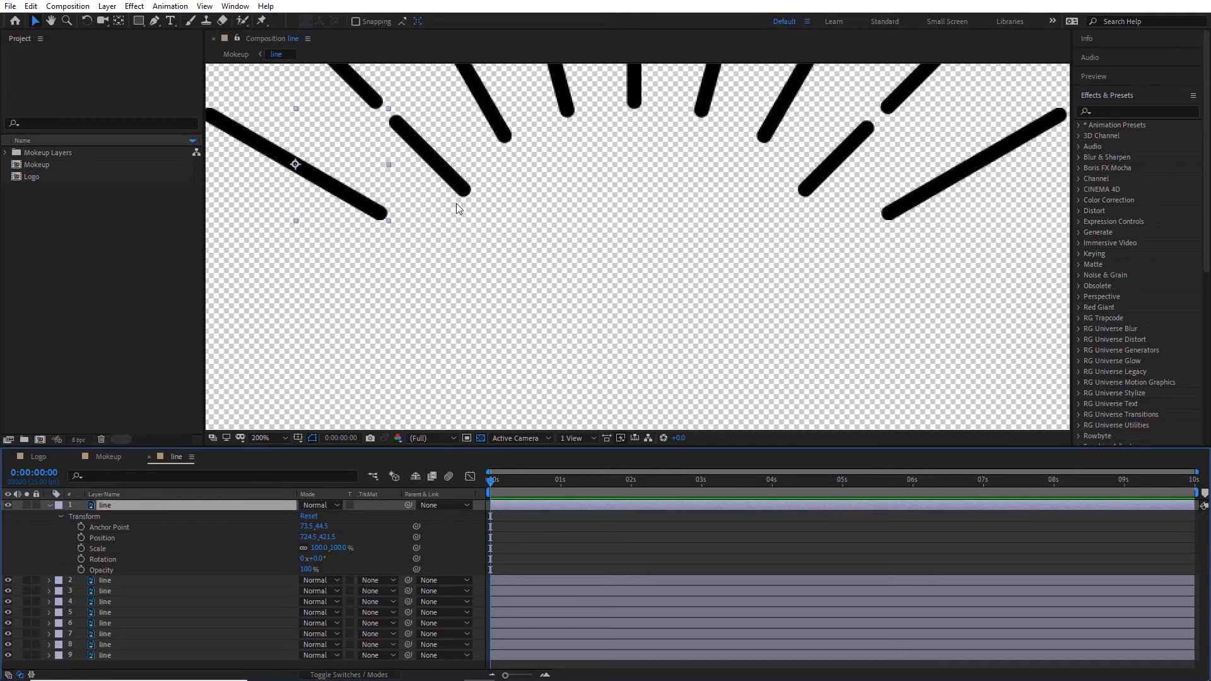
pyautogui.press('space')
pyautogui.moveTo(349, 200); pyautogui.dragTo(583, 271)
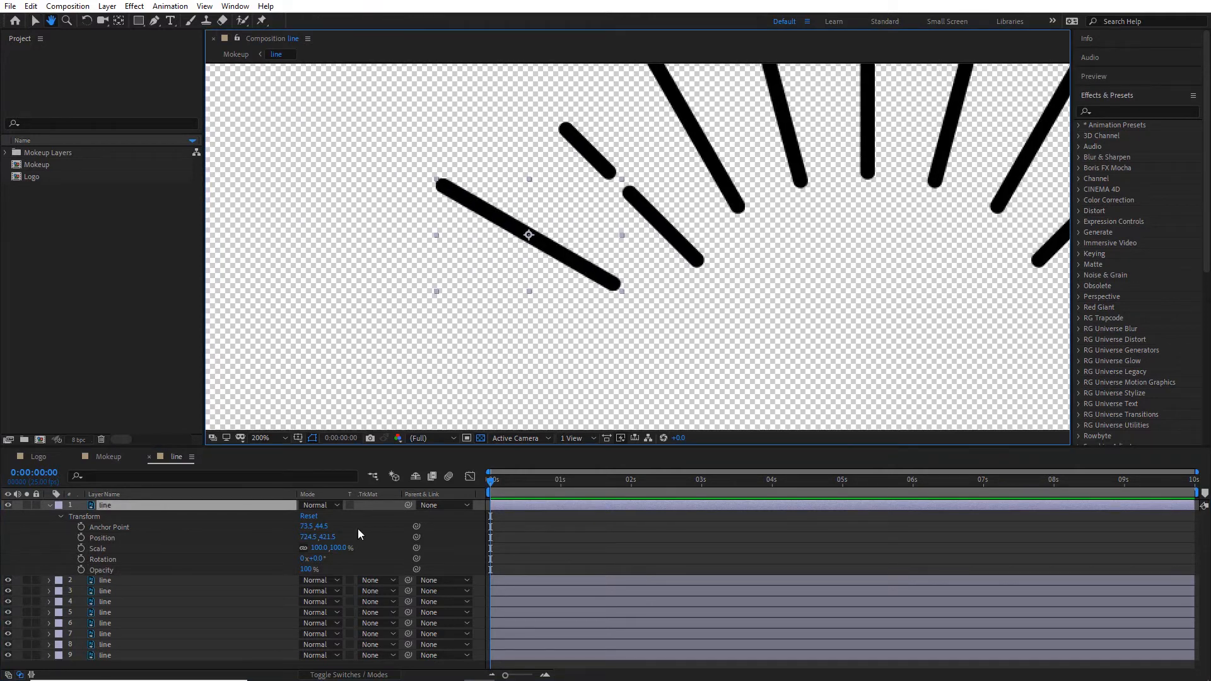
pyautogui.moveTo(318, 563); pyautogui.dragTo(626, 582)
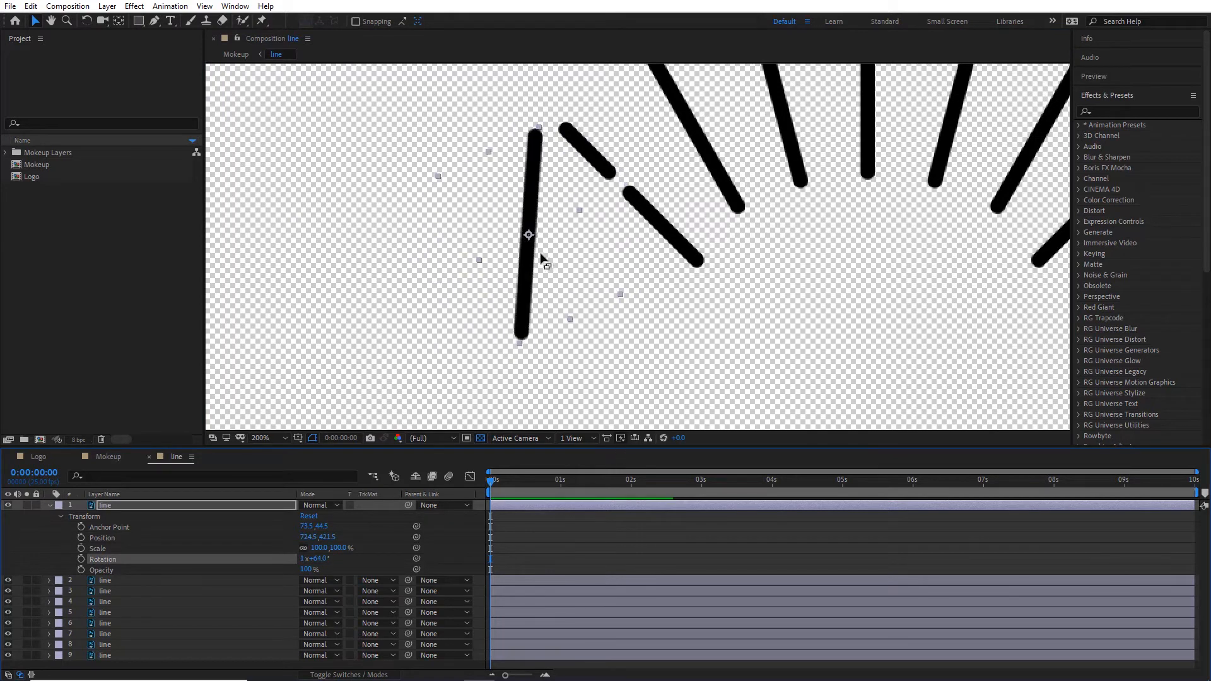
pyautogui.hotkey('ctrl', 'z')
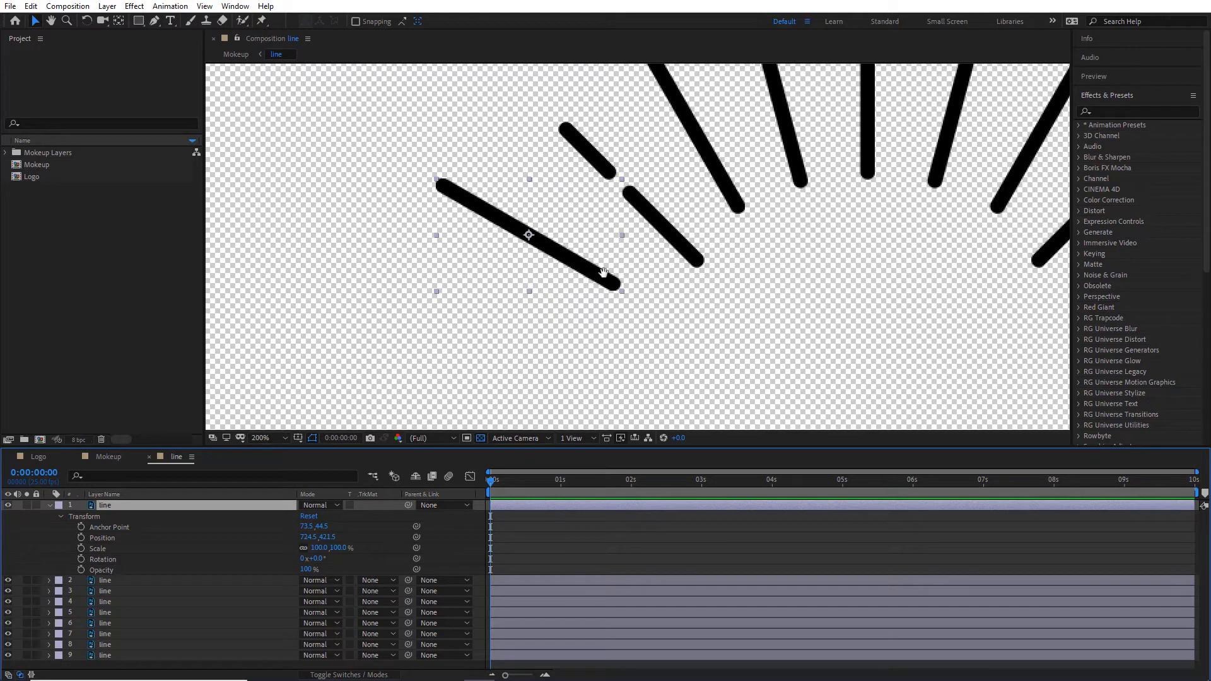
pyautogui.press('h')
pyautogui.moveTo(921, 349); pyautogui.dragTo(785, 314)
pyautogui.press('v')
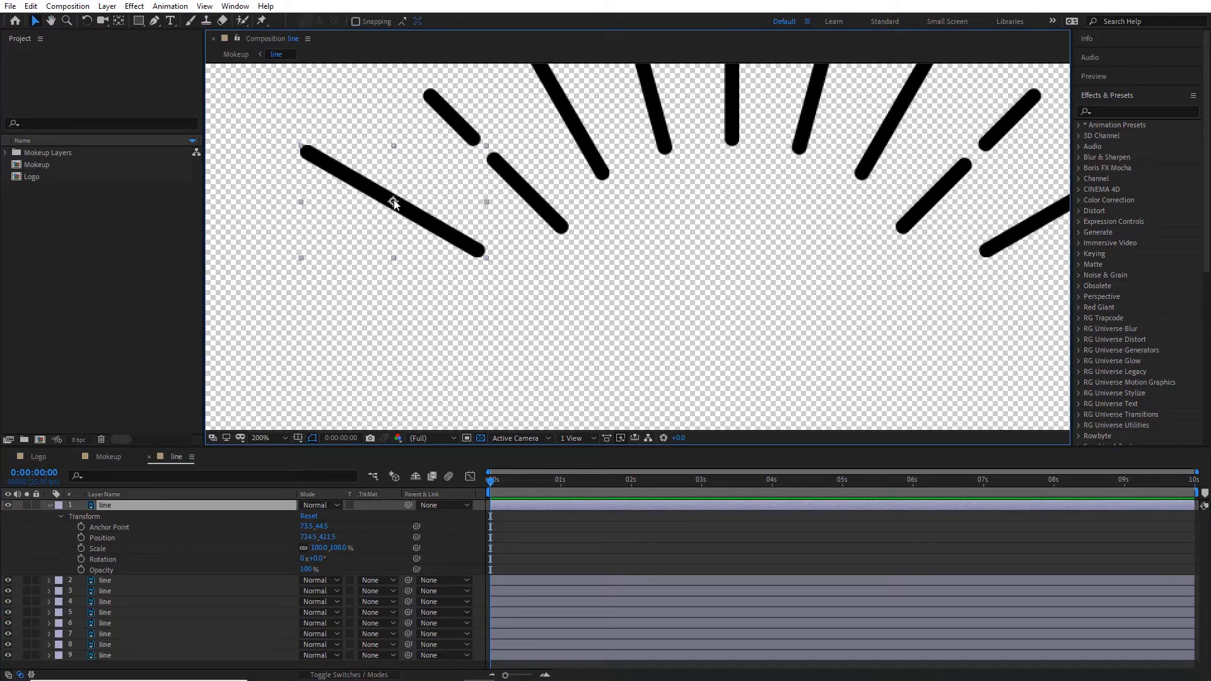
# - Move the leftmost ray's anchor point to about 344, 160 with the Pan Behind tool, at the fan's common centre below the rays
pyautogui.click(119, 22)
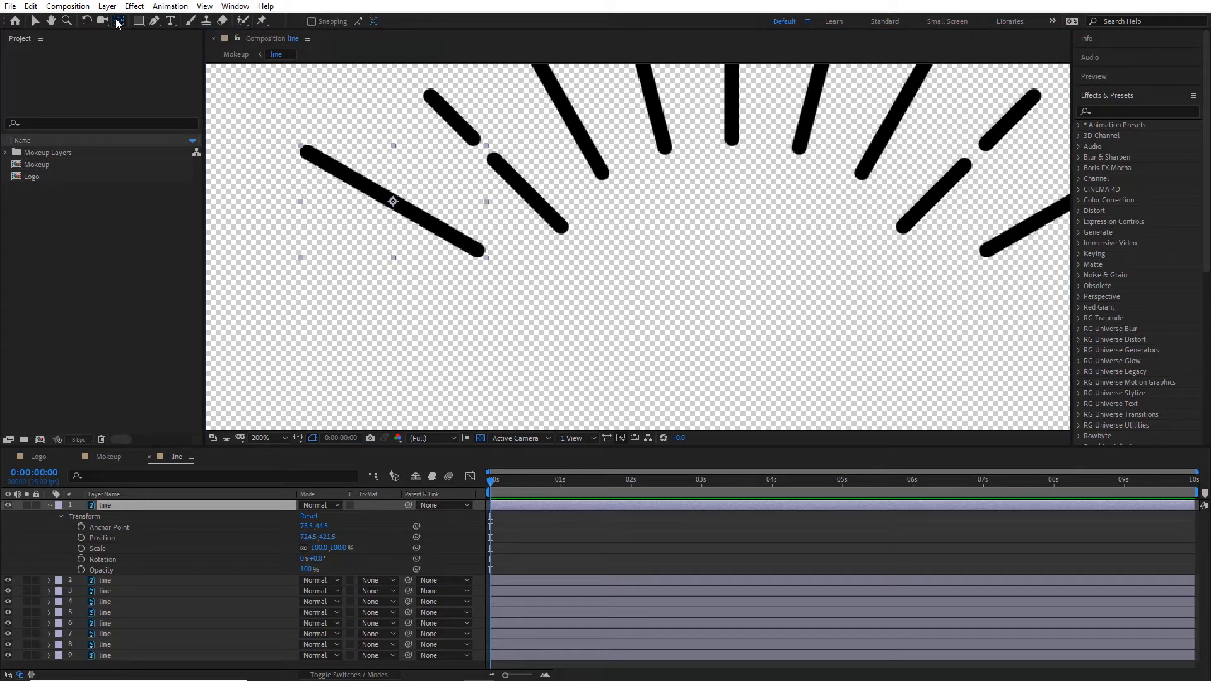
pyautogui.click(392, 201)
pyautogui.moveTo(393, 201); pyautogui.dragTo(538, 280)
pyautogui.moveTo(644, 313); pyautogui.dragTo(734, 332)
pyautogui.press(',')
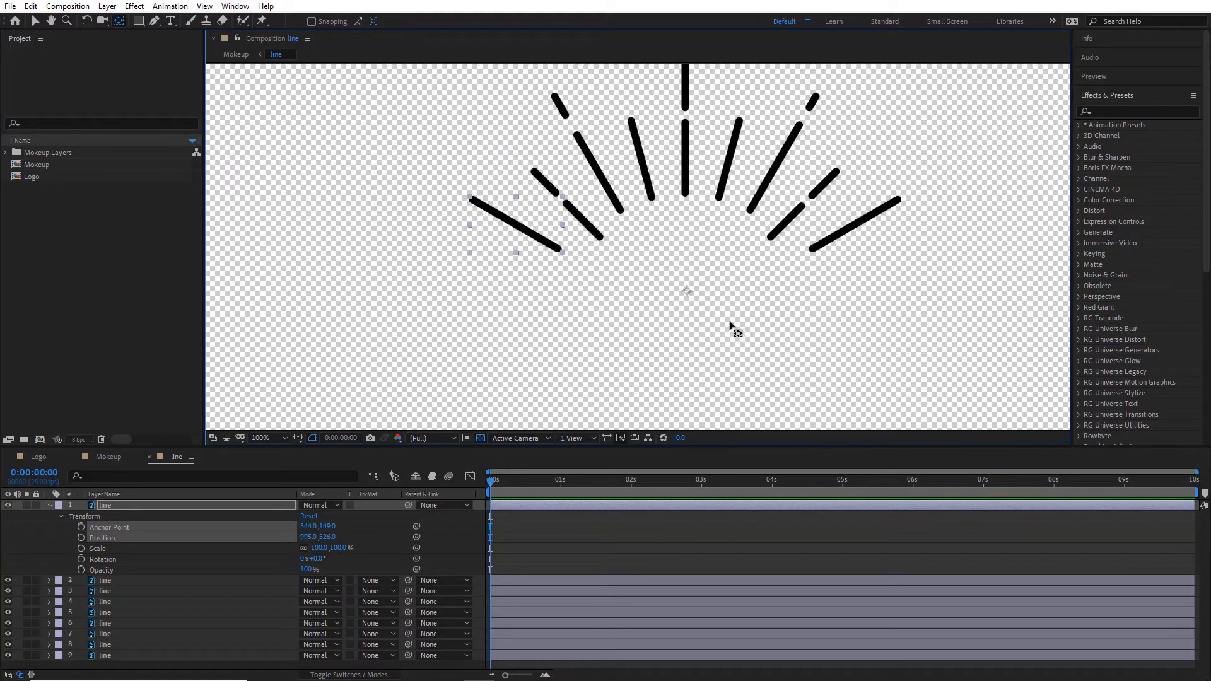
pyautogui.moveTo(686, 292); pyautogui.dragTo(685, 299)
# - Try rotating the leftmost ray around its relocated anchor point, up to 1x+163.0°, and undo the rotations
pyautogui.moveTo(320, 561); pyautogui.dragTo(419, 555)
pyautogui.hotkey('ctrl', 'z')
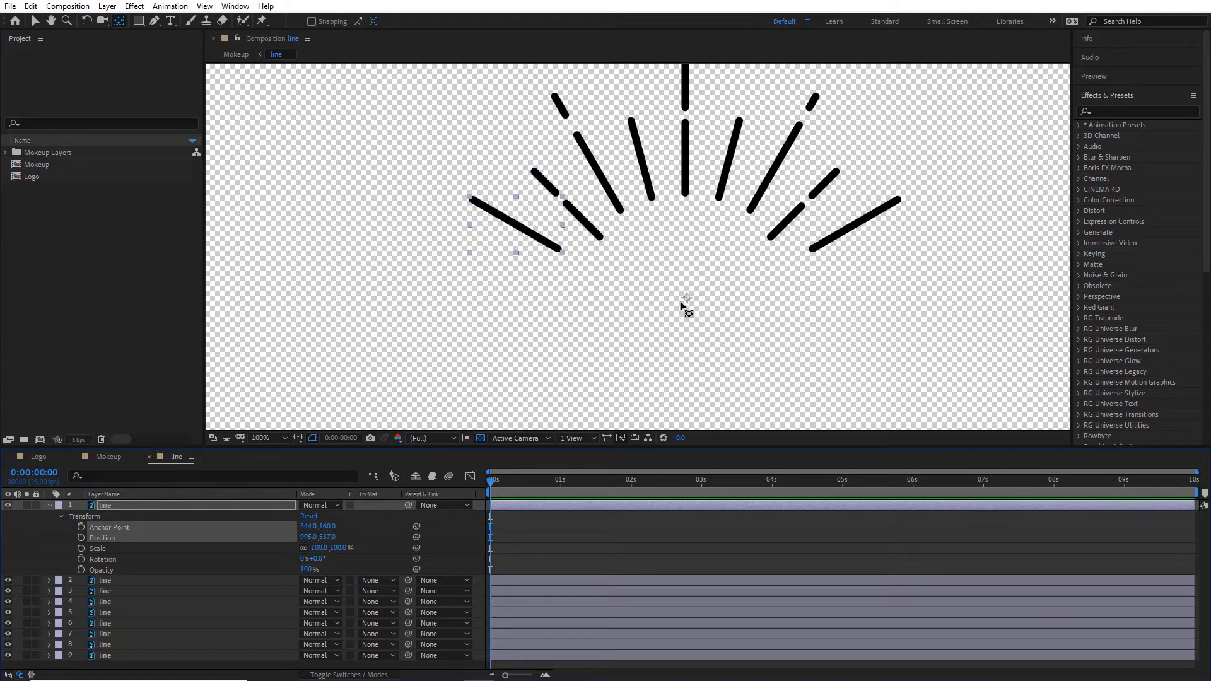
pyautogui.moveTo(335, 562); pyautogui.dragTo(652, 550)
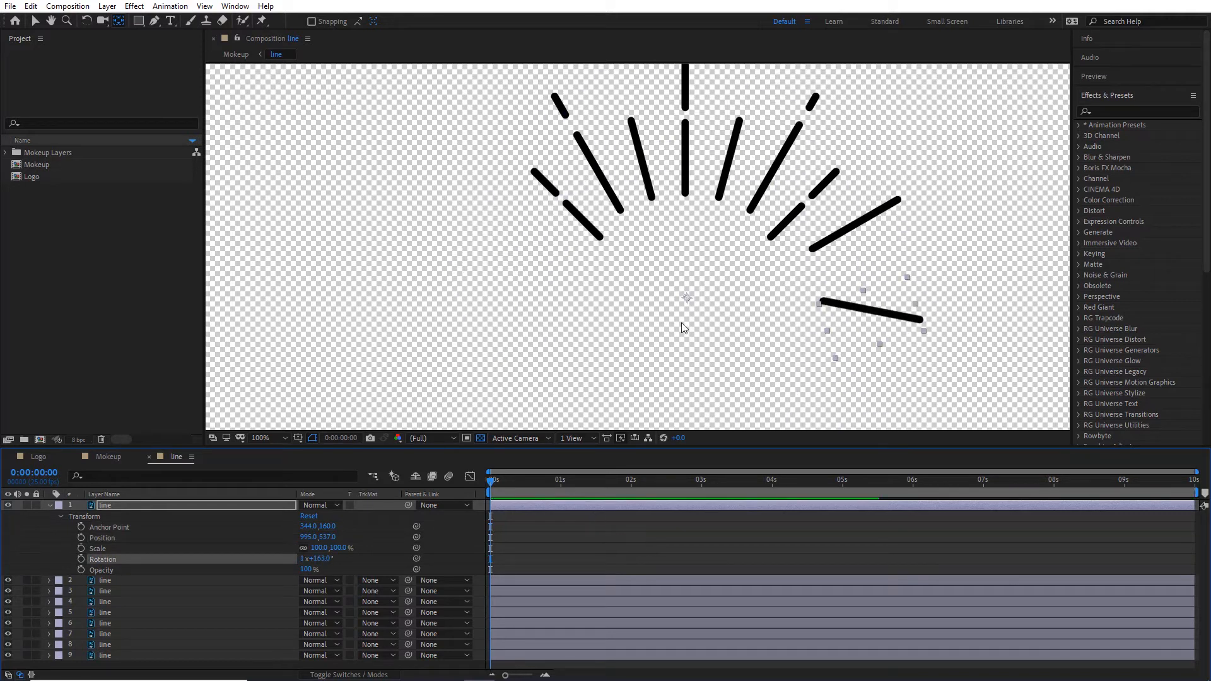
pyautogui.hotkey('ctrl', 'z')
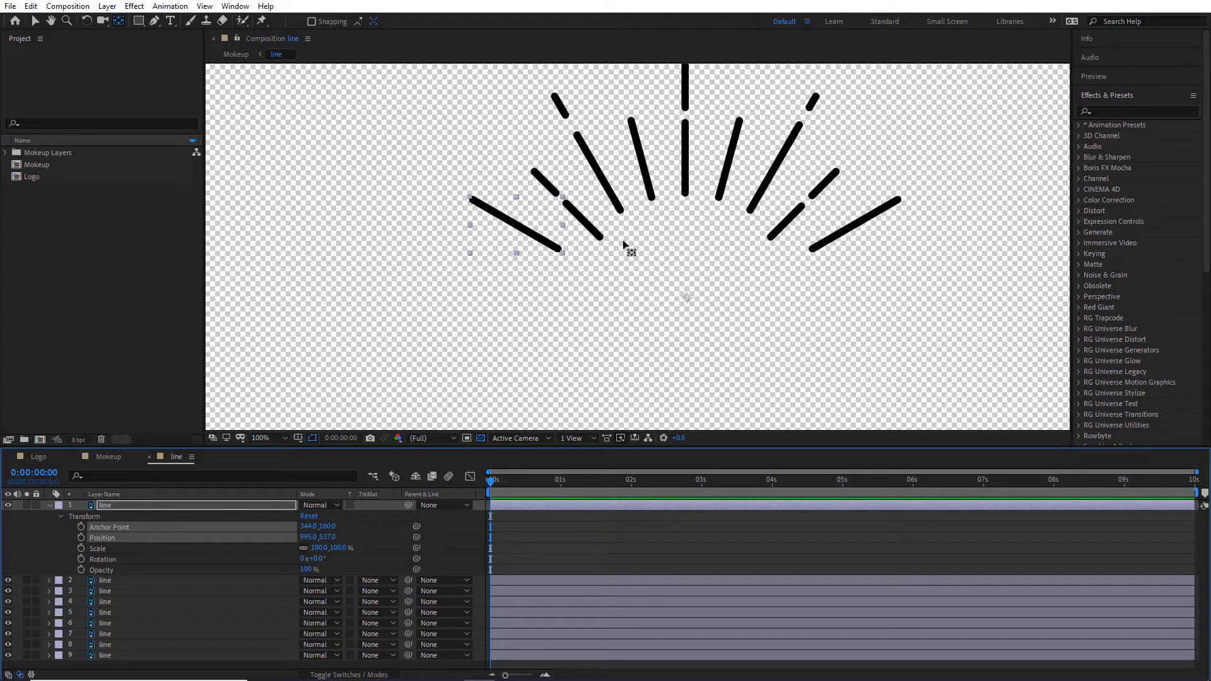
# - Collapse the leftmost ray's properties and move the anchor points of line layers 2, 3 and 4 to the common centre below the rays
pyautogui.click(50, 505)
pyautogui.click(546, 517)
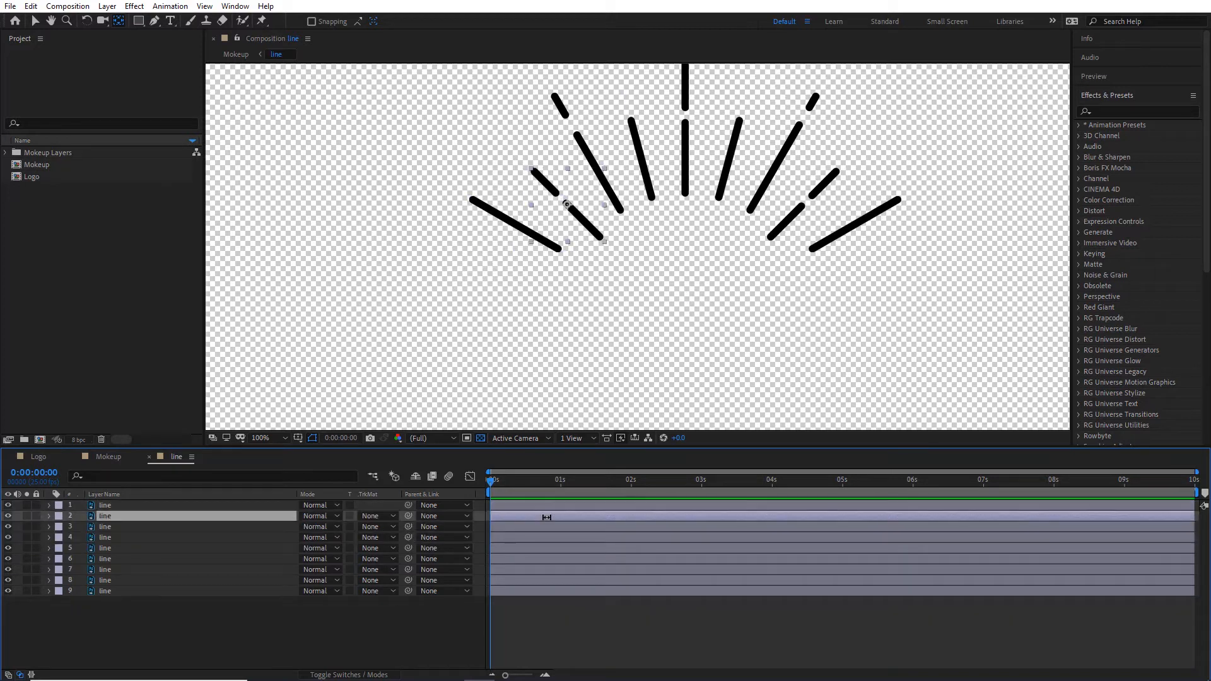
pyautogui.click(566, 203)
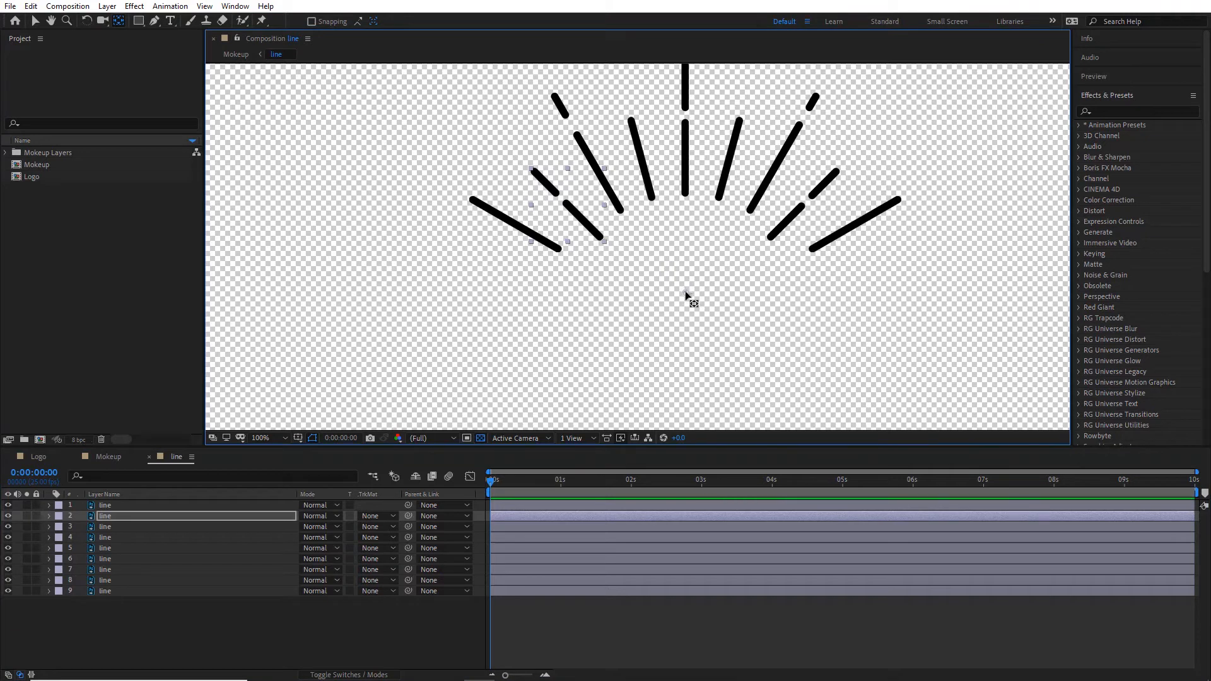
pyautogui.click(525, 528)
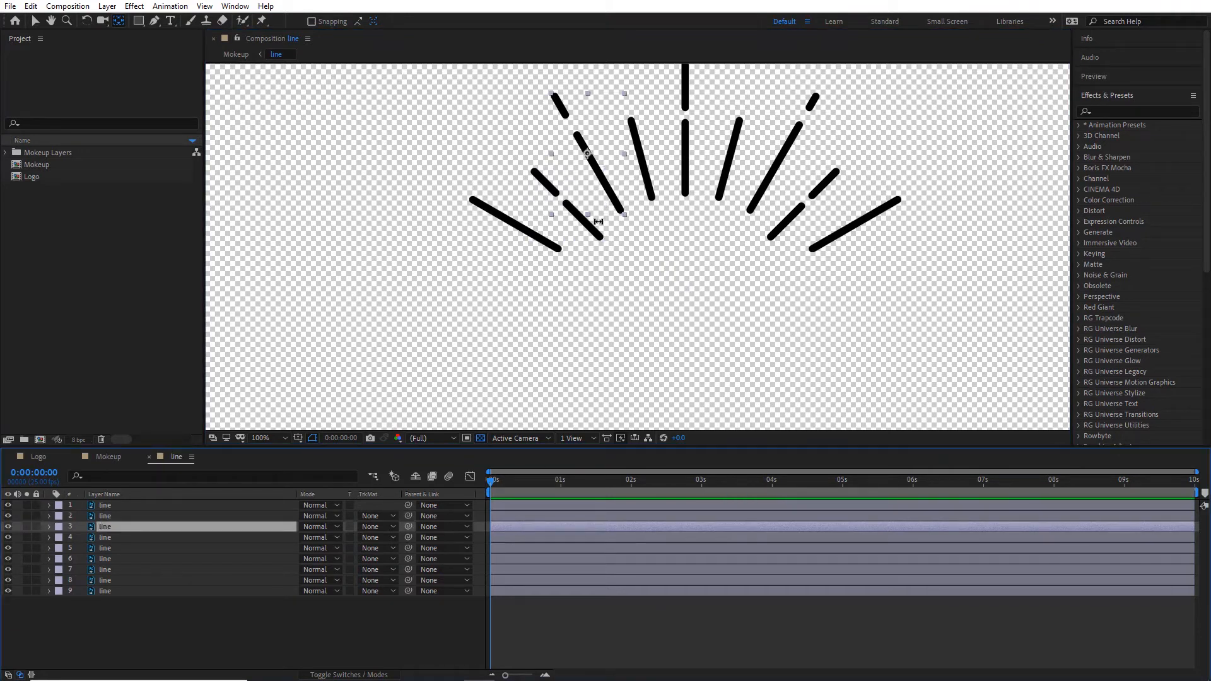
pyautogui.moveTo(587, 153); pyautogui.dragTo(683, 271)
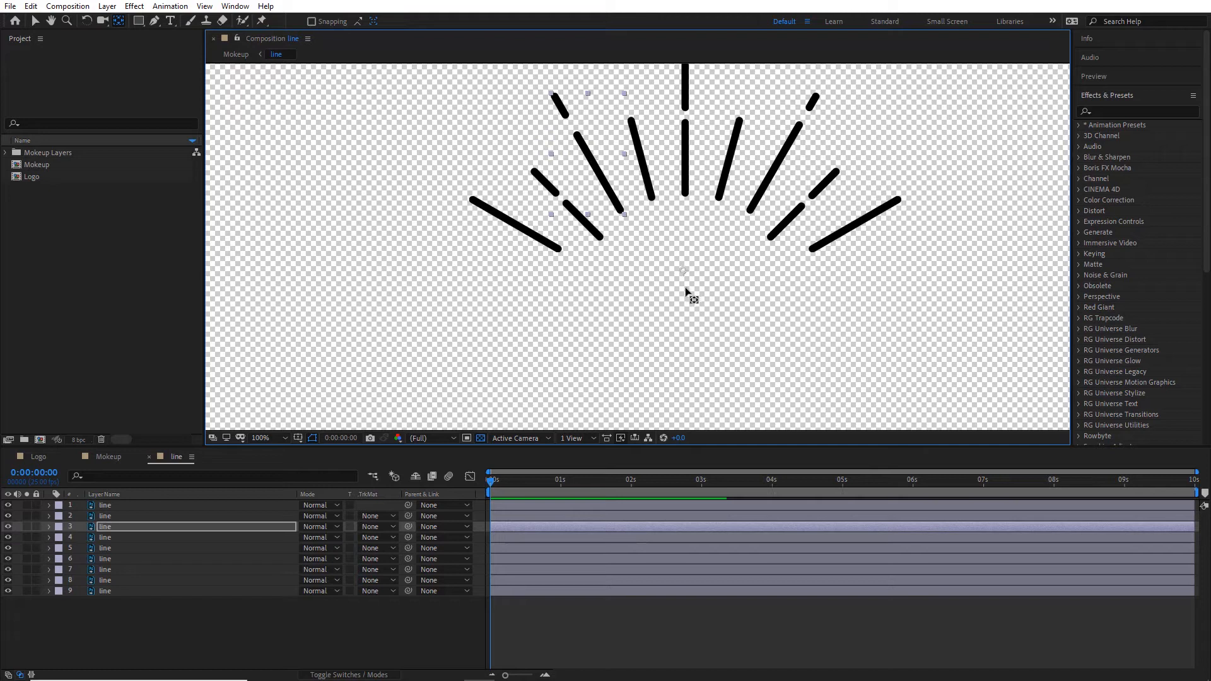
pyautogui.click(546, 539)
pyautogui.moveTo(641, 160); pyautogui.dragTo(684, 300)
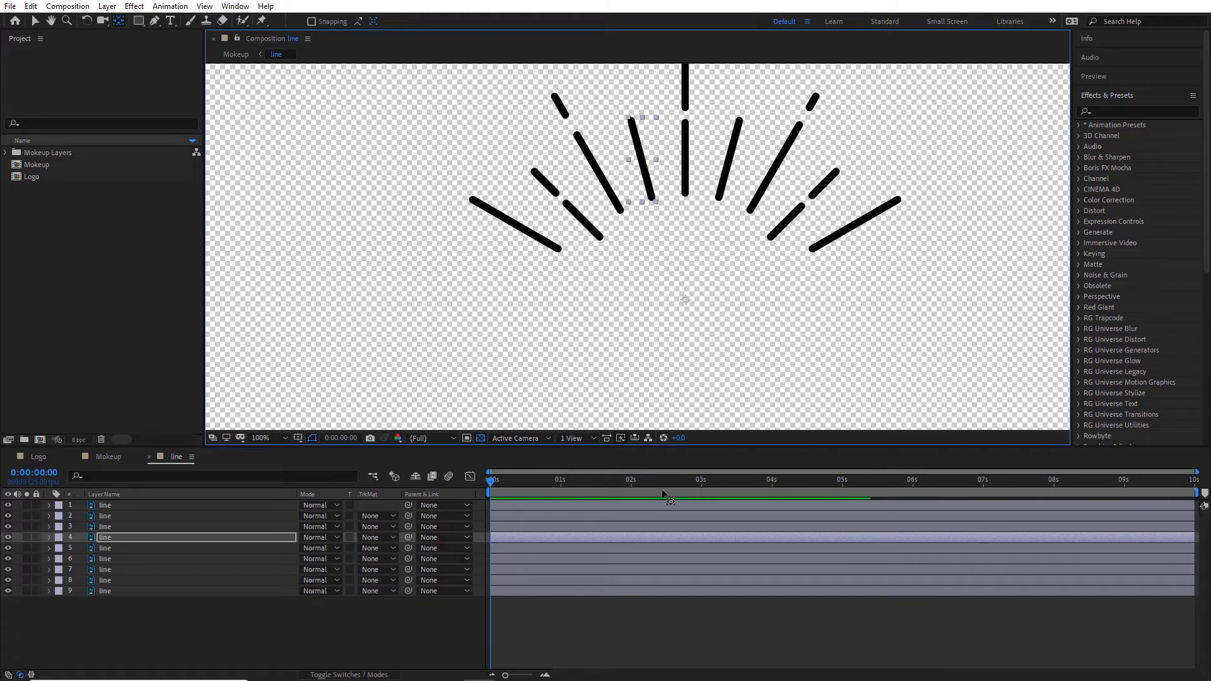
# - Move the anchor points of line layers 5, 6 and 7 to the common centre below the rays
pyautogui.click(628, 546)
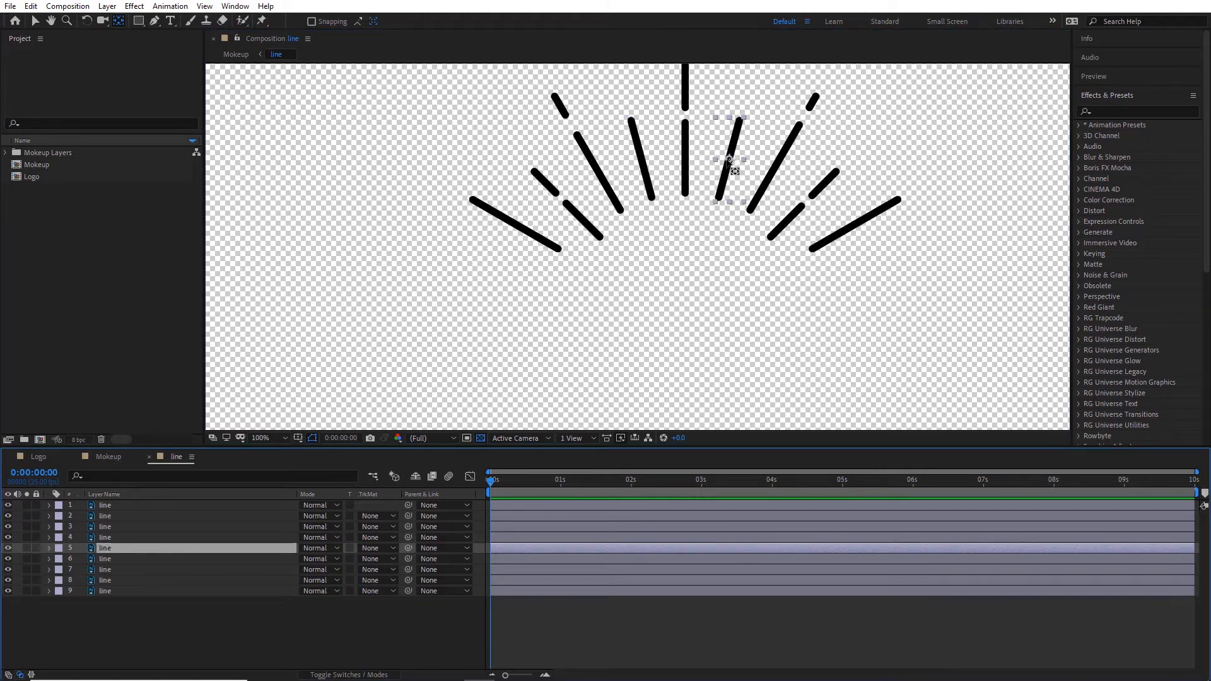
pyautogui.moveTo(690, 284); pyautogui.dragTo(689, 290)
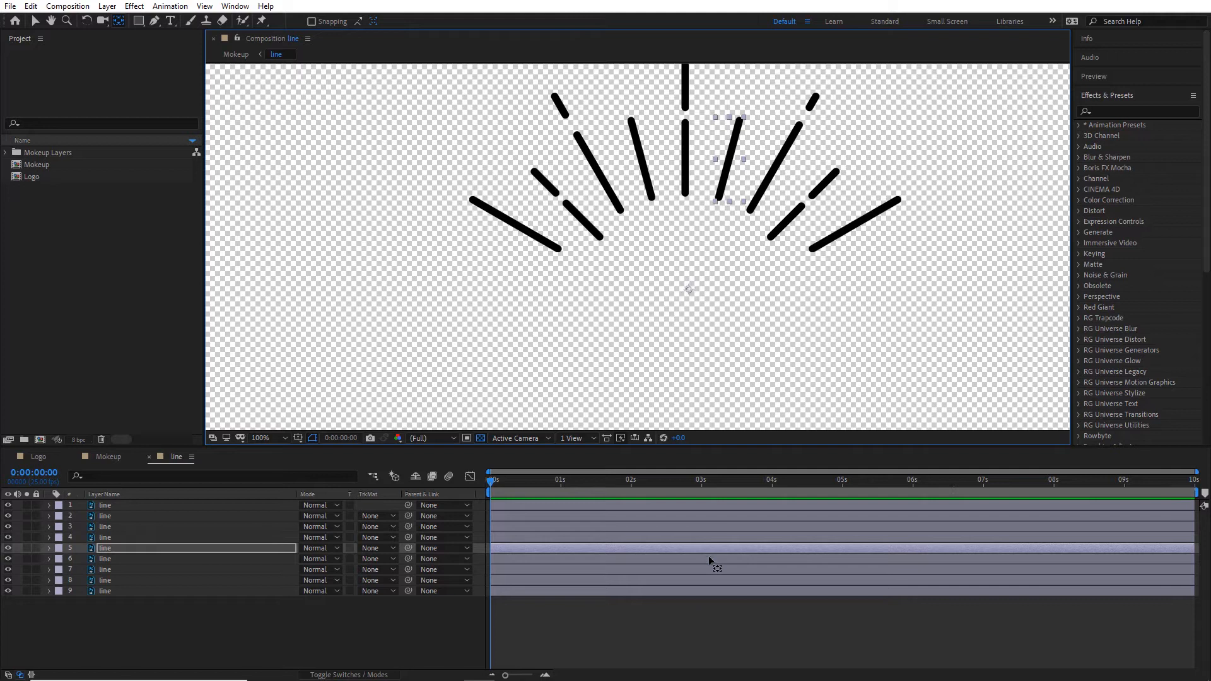
pyautogui.hotkey('ctrl', 'Down')
pyautogui.moveTo(785, 156); pyautogui.dragTo(689, 309)
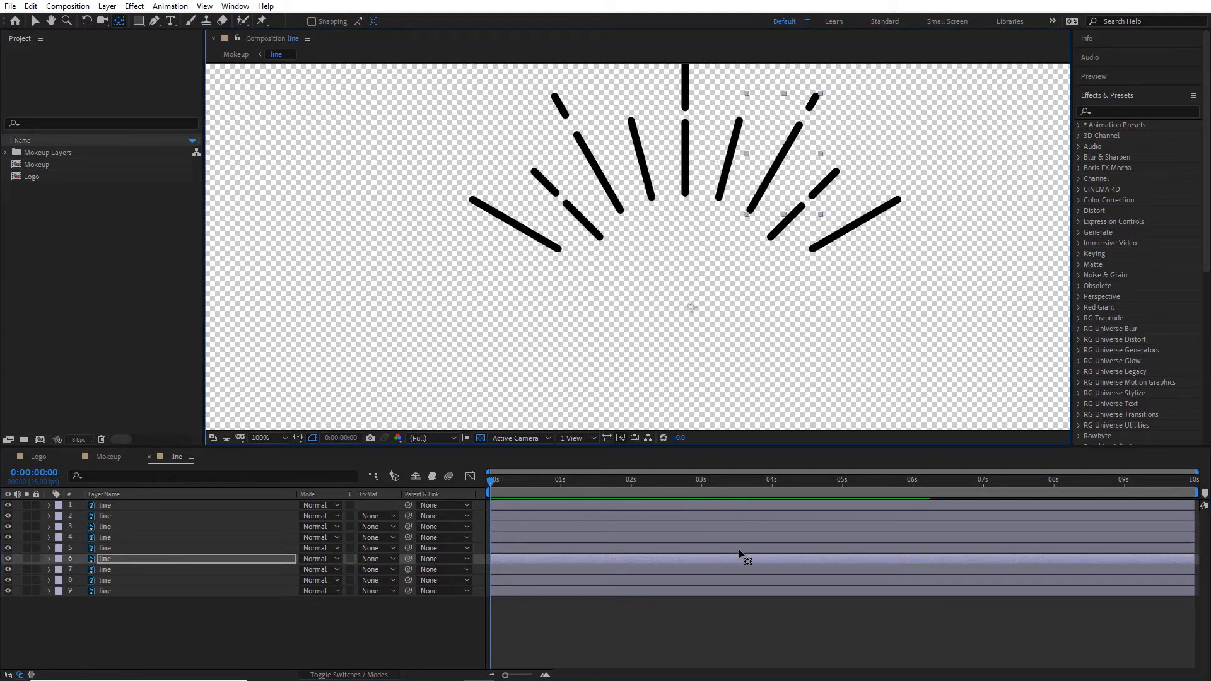
pyautogui.hotkey('ctrl', 'Down')
pyautogui.moveTo(811, 206); pyautogui.dragTo(684, 303)
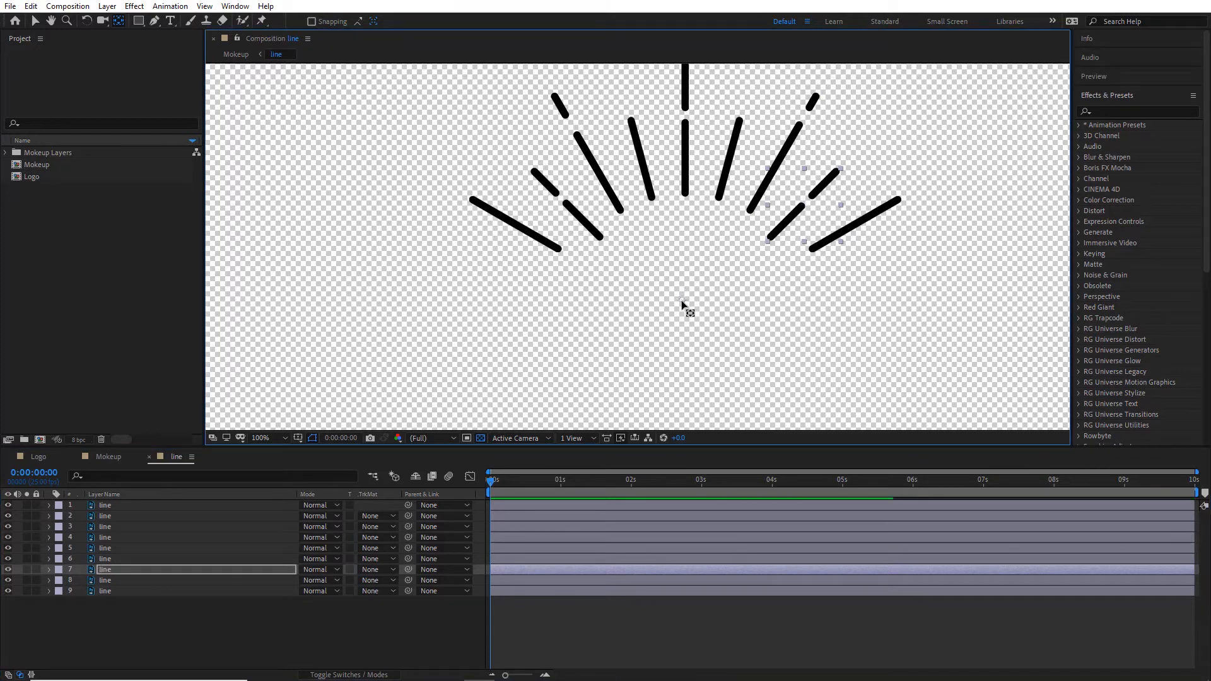
# - Move the anchor points of the vertical middle ray and the rightmost ray to the common centre, and return to the Selection tool
pyautogui.click(753, 582)
pyautogui.moveTo(688, 175); pyautogui.dragTo(694, 309)
pyautogui.click(721, 591)
pyautogui.moveTo(856, 225); pyautogui.dragTo(692, 322)
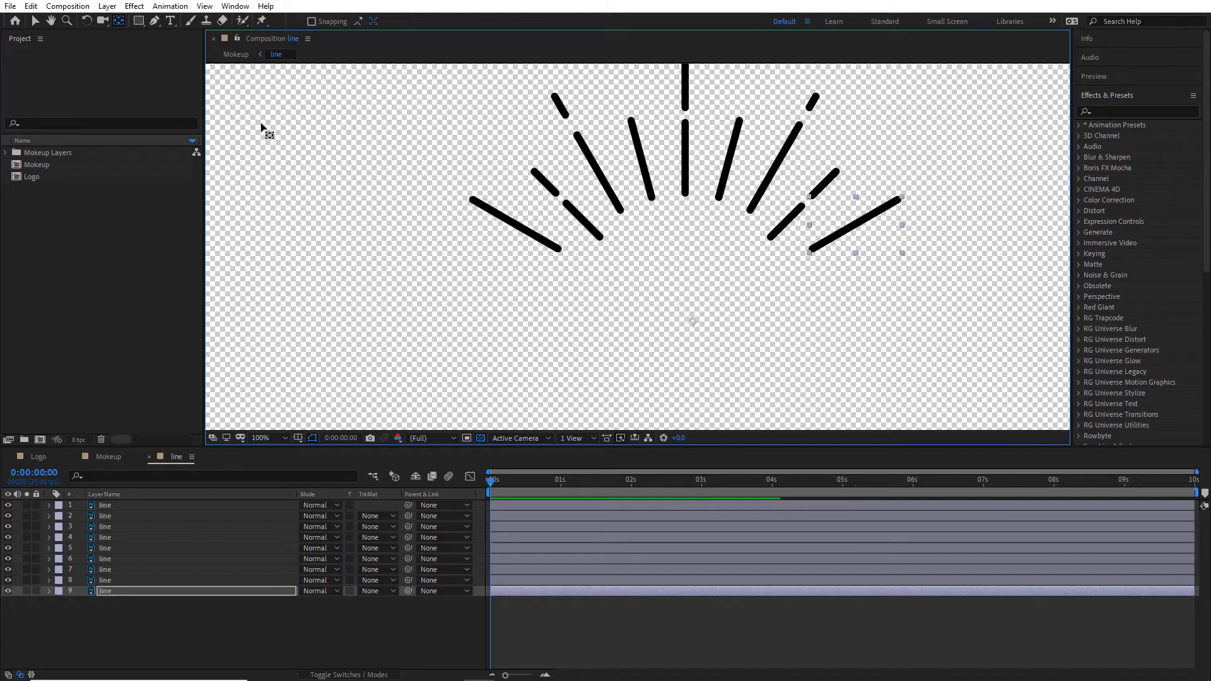
pyautogui.click(35, 21)
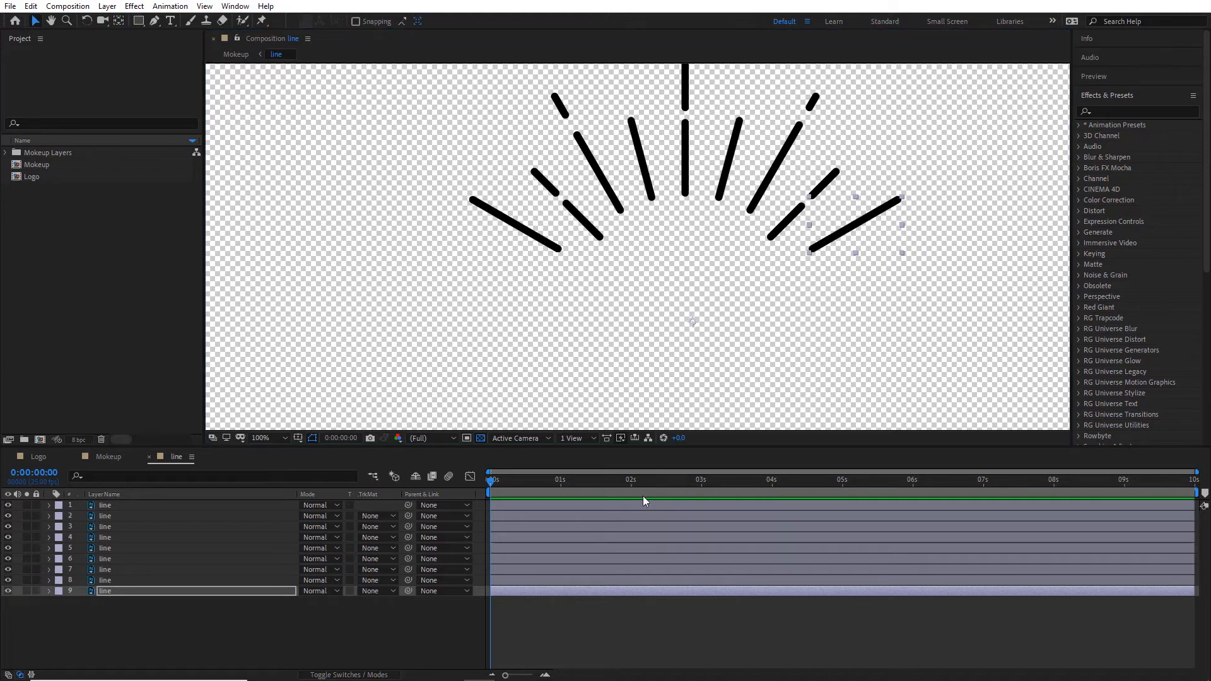
# - Select the nine line layers one after another to check where each anchor point sits, and clear the selection
pyautogui.click(634, 505)
pyautogui.click(633, 516)
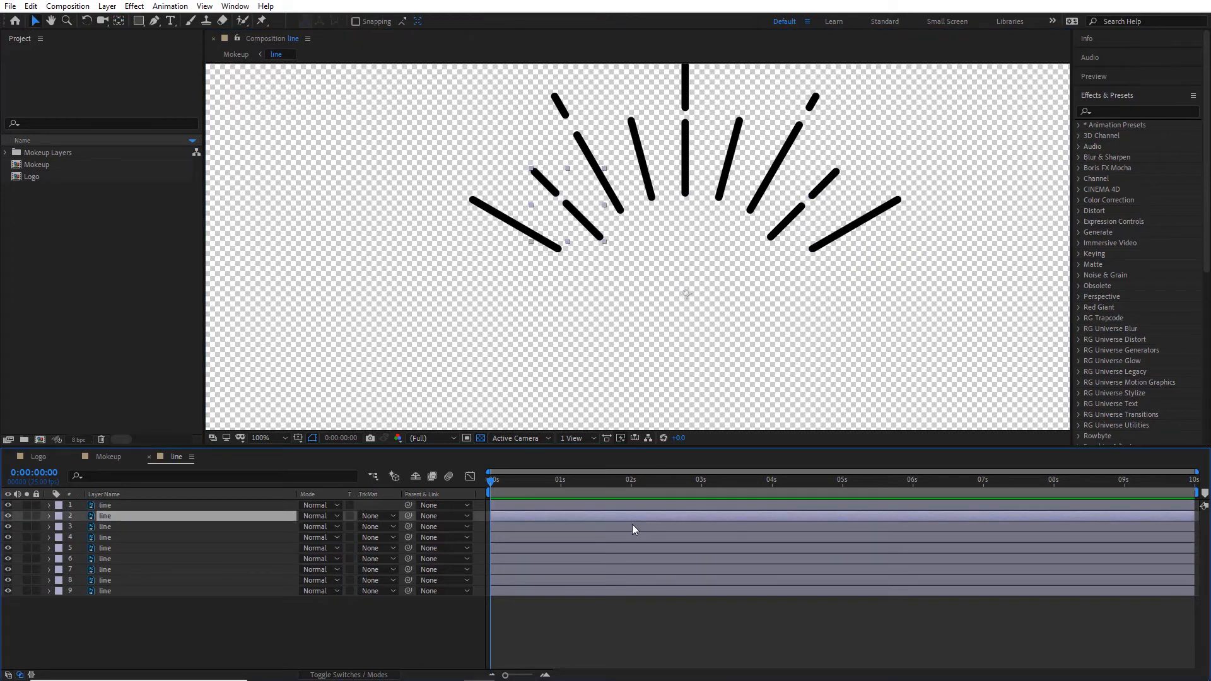
pyautogui.click(632, 528)
pyautogui.click(632, 538)
pyautogui.click(634, 549)
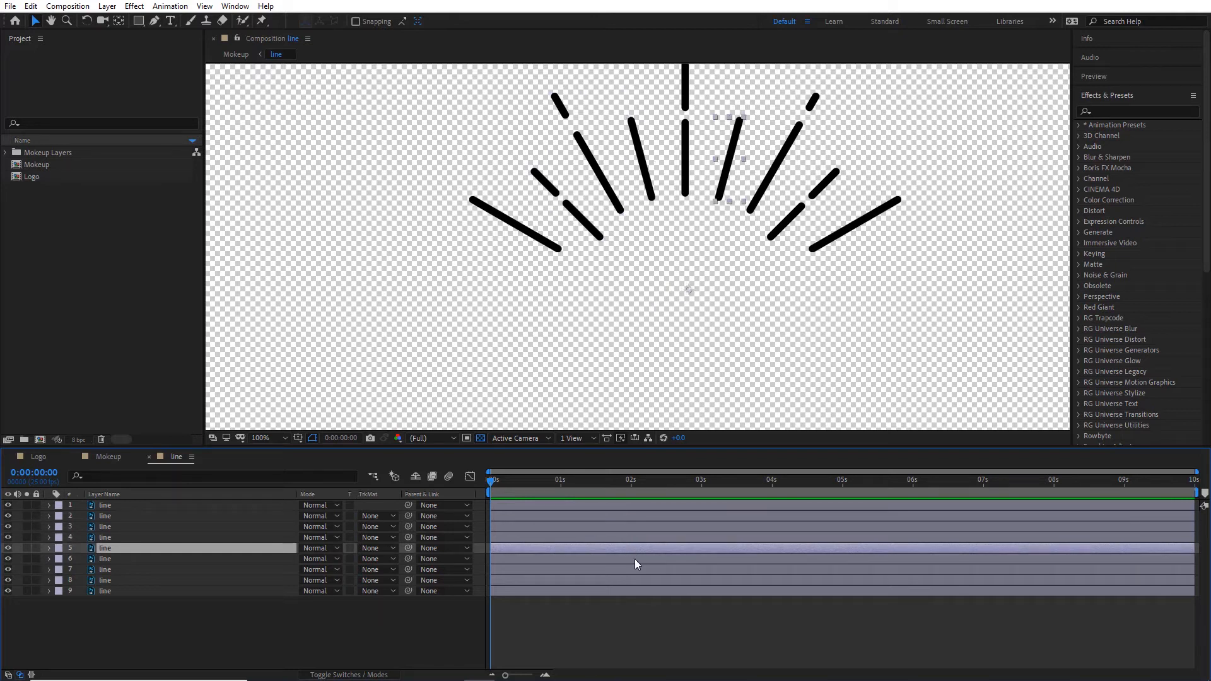
pyautogui.click(636, 561)
pyautogui.click(637, 570)
pyautogui.click(637, 580)
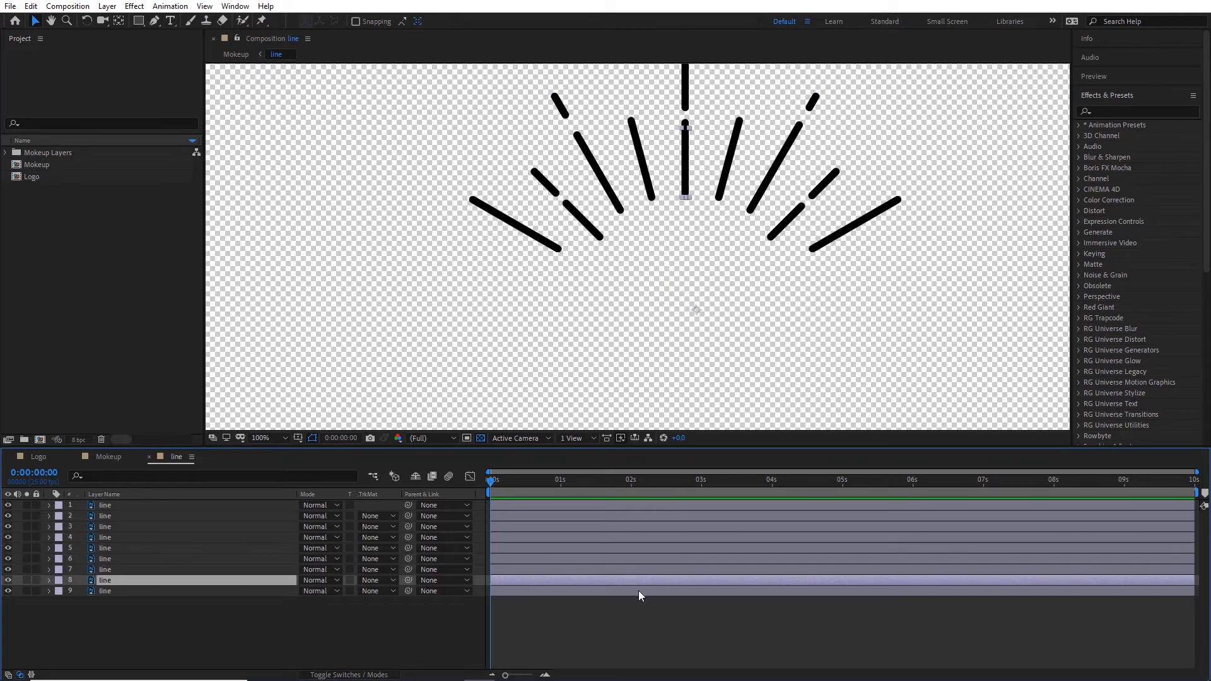
pyautogui.click(638, 592)
pyautogui.click(636, 505)
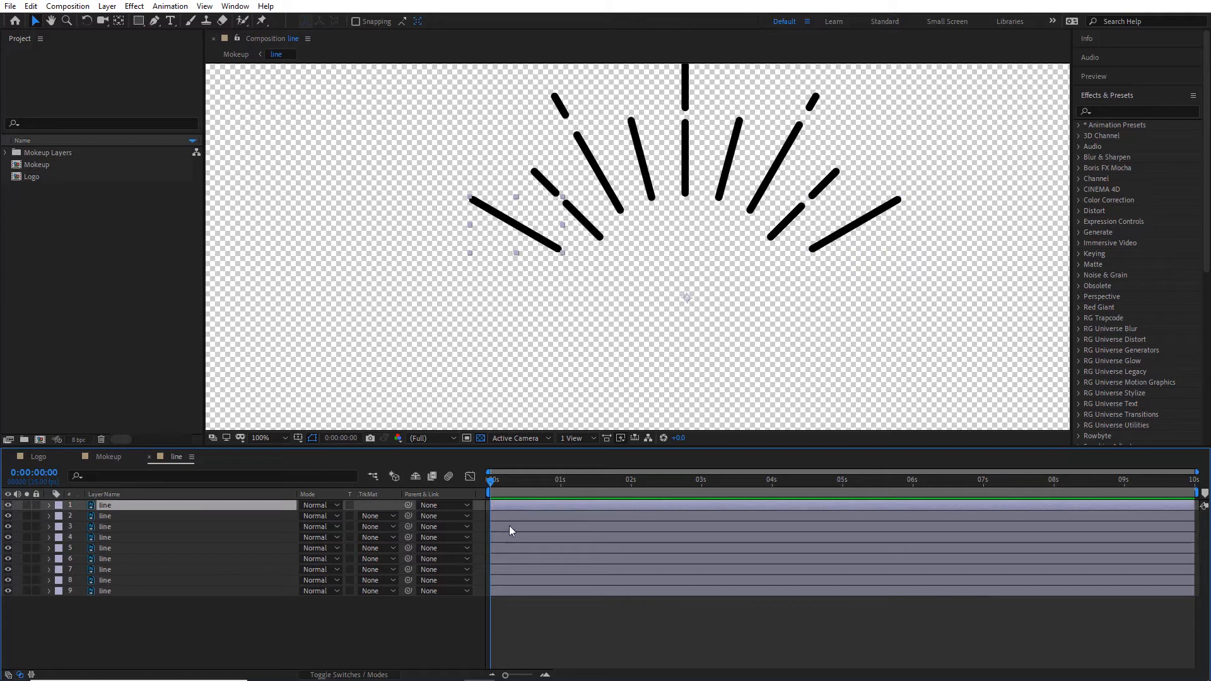
pyautogui.click(122, 610)
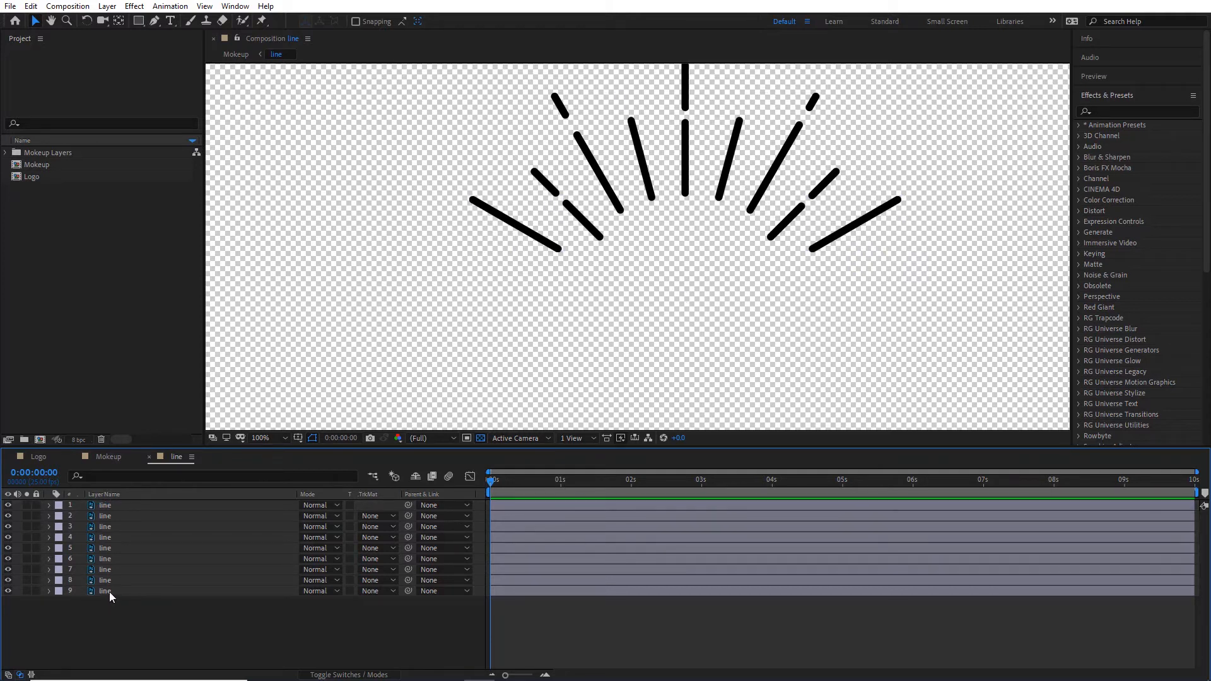
pyautogui.click(109, 591)
pyautogui.click(120, 605)
pyautogui.click(112, 505)
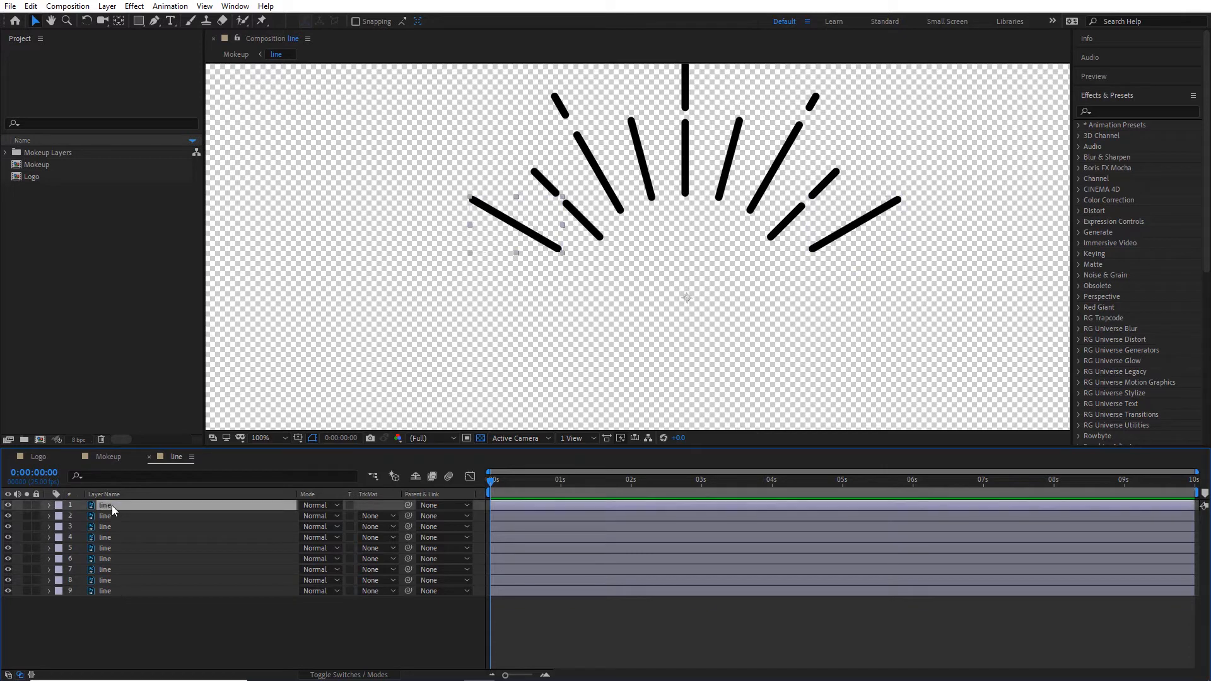
pyautogui.keyDown('shift'); pyautogui.click(111, 592); pyautogui.keyUp('shift')
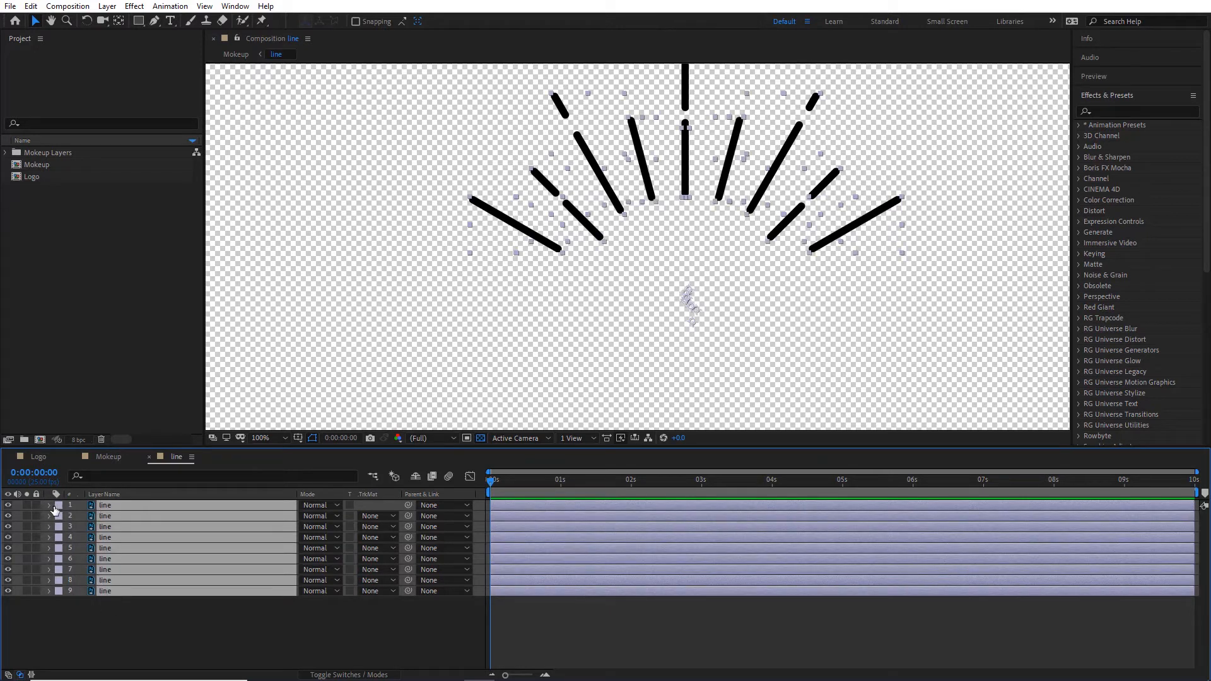
pyautogui.press('F2')
pyautogui.click(100, 495)
pyautogui.click(100, 496)
# - Select all nine line layers and expand their properties, including the Transform group of layer 2
pyautogui.click(103, 505)
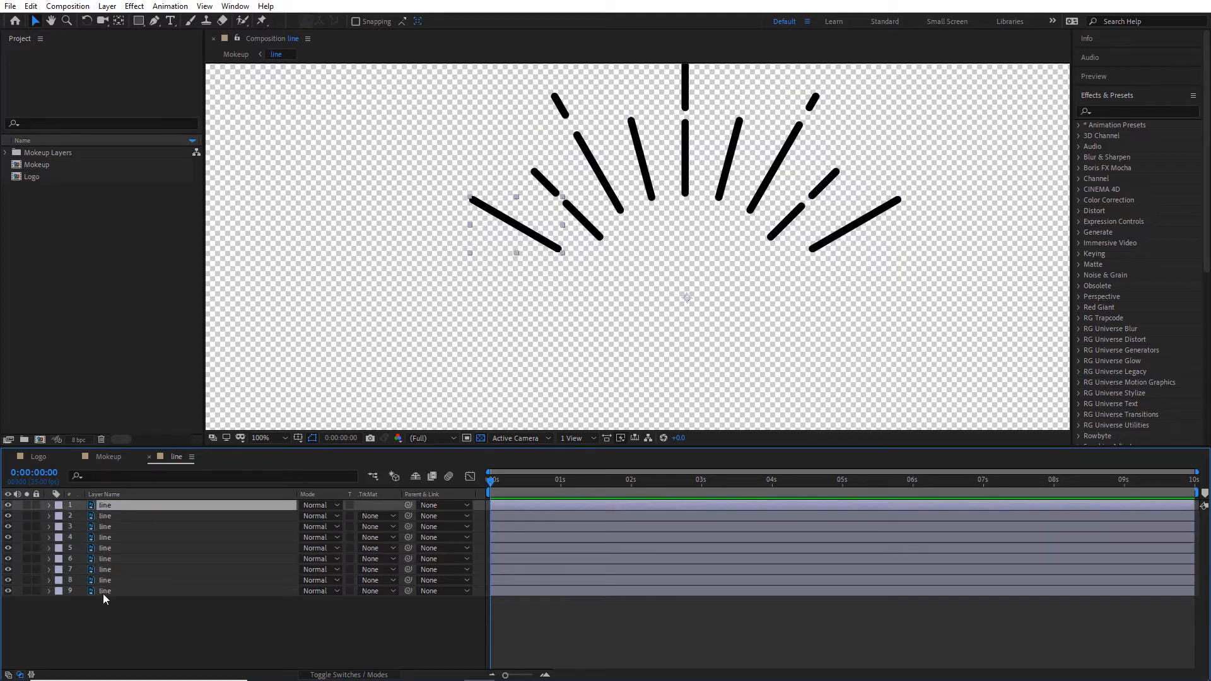
pyautogui.keyDown('shift'); pyautogui.click(104, 591); pyautogui.keyUp('shift')
pyautogui.click(50, 505)
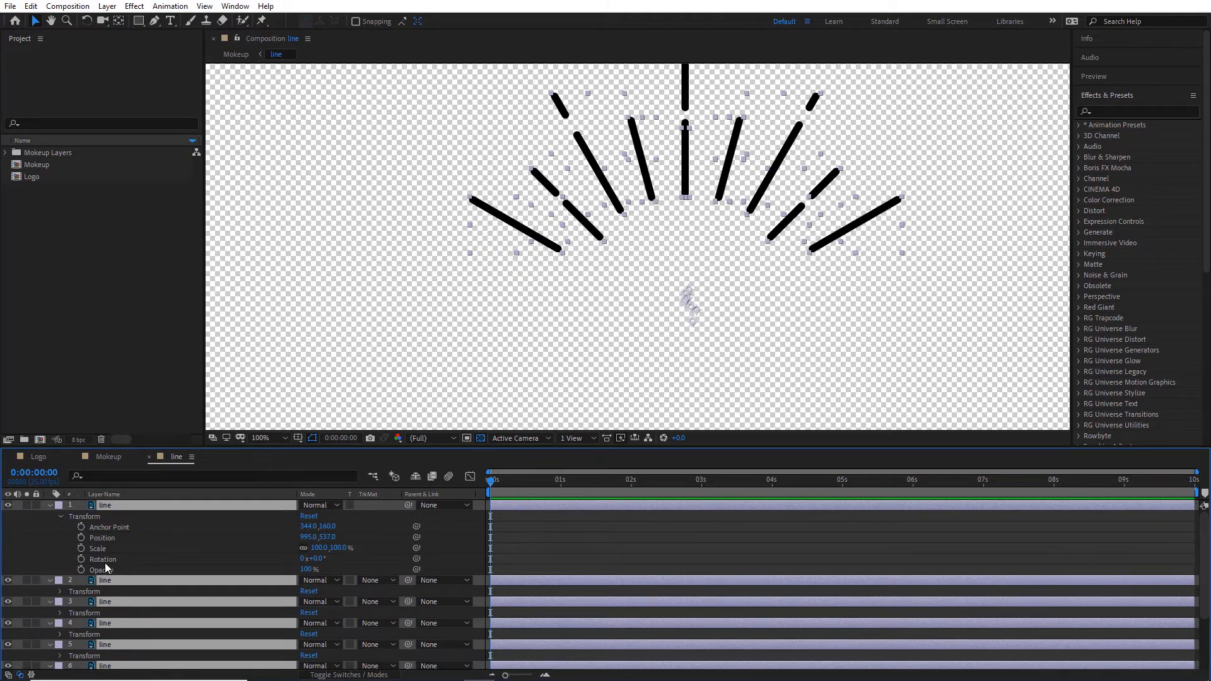
pyautogui.click(60, 592)
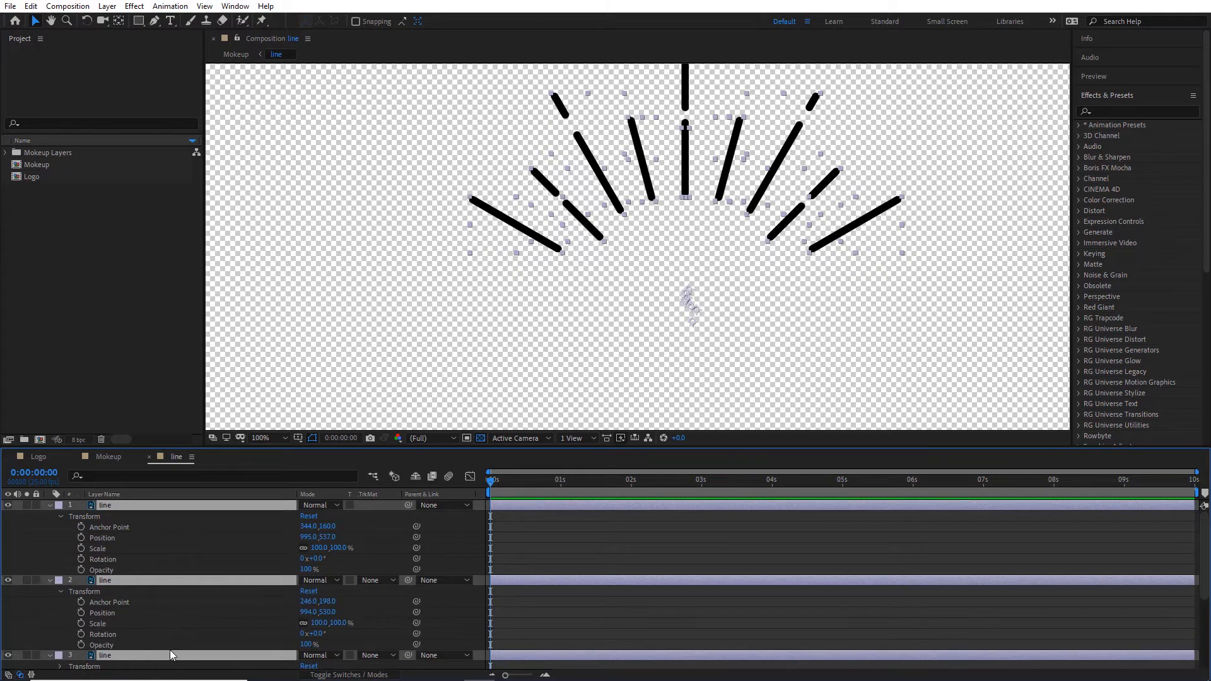
pyautogui.scroll(-3, 374, 623)
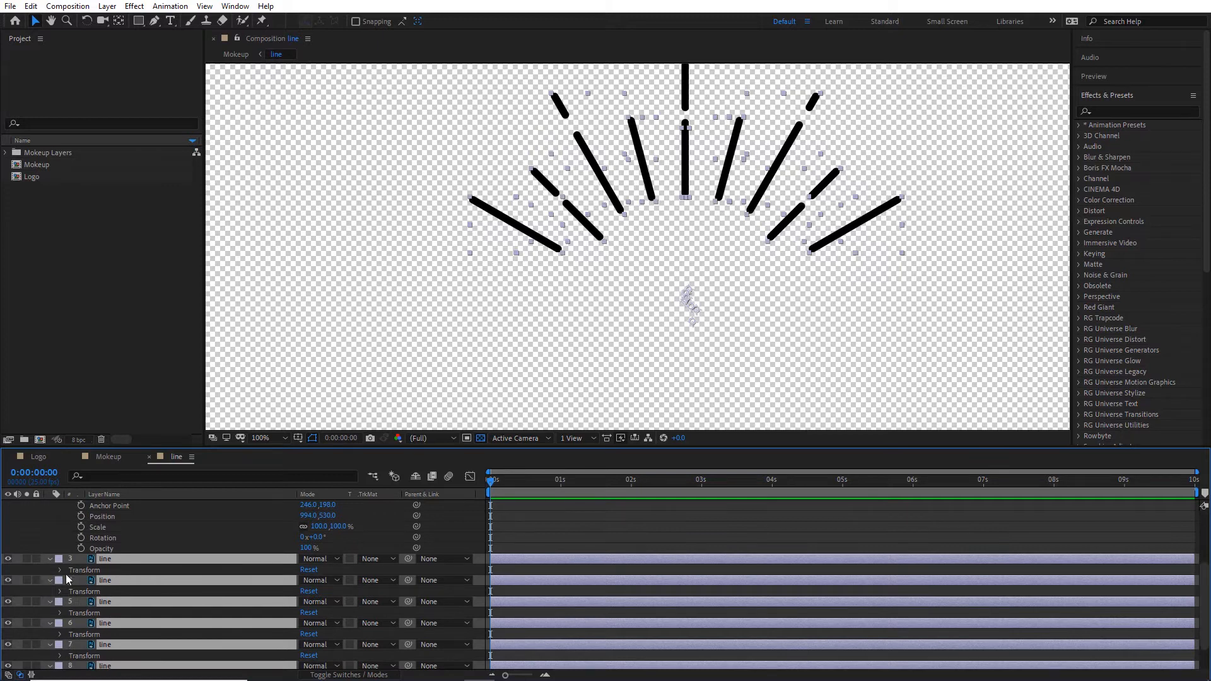
pyautogui.scroll(3, 75, 587)
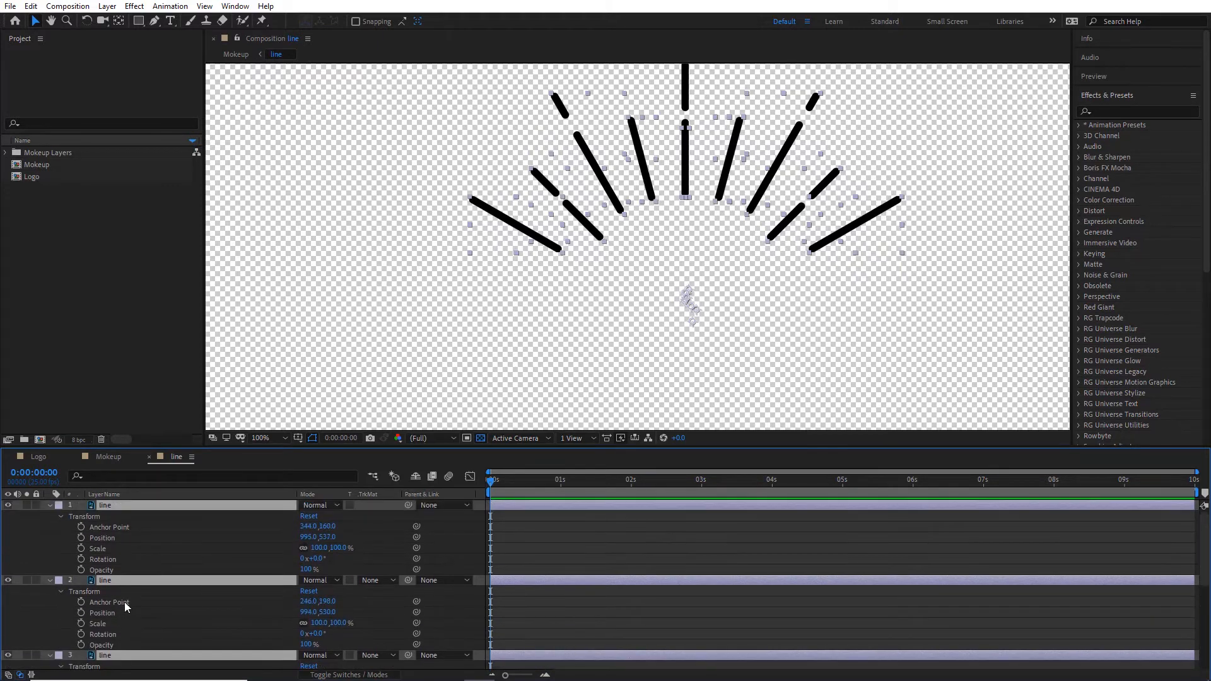
# - Try rotating all nine rays together to -160.0° and scaling them to 41.0%, undoing each trial
pyautogui.moveTo(318, 563); pyautogui.dragTo(233, 576)
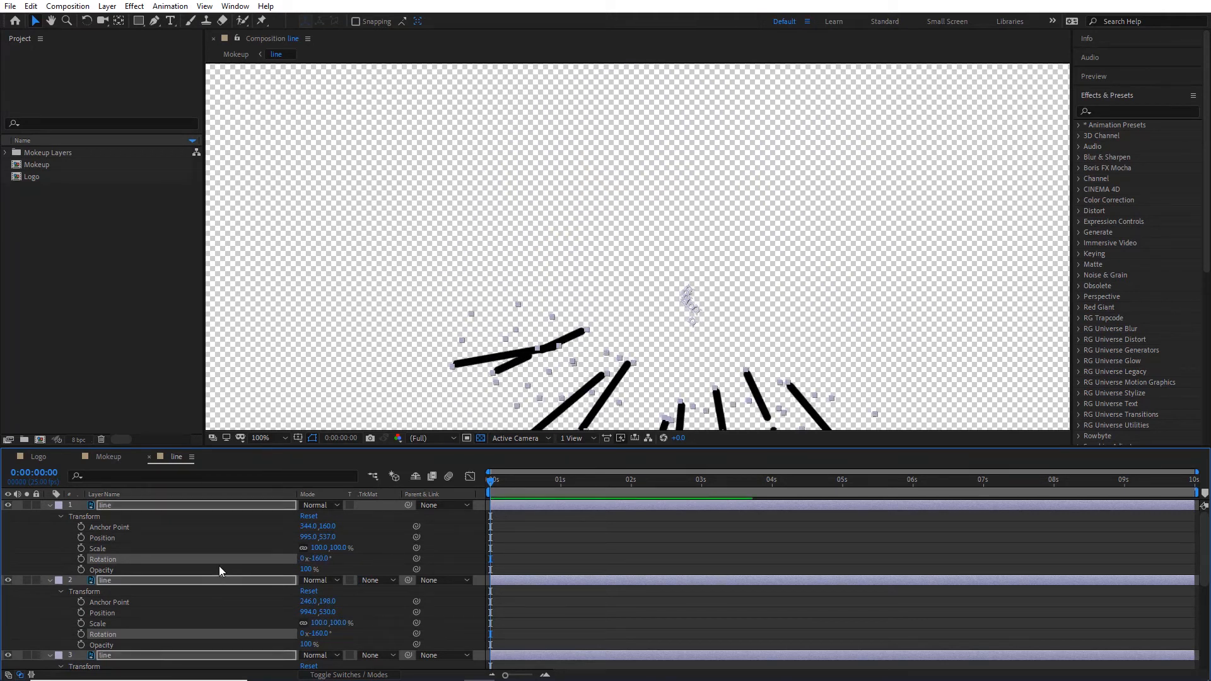
pyautogui.hotkey('ctrl', 'z')
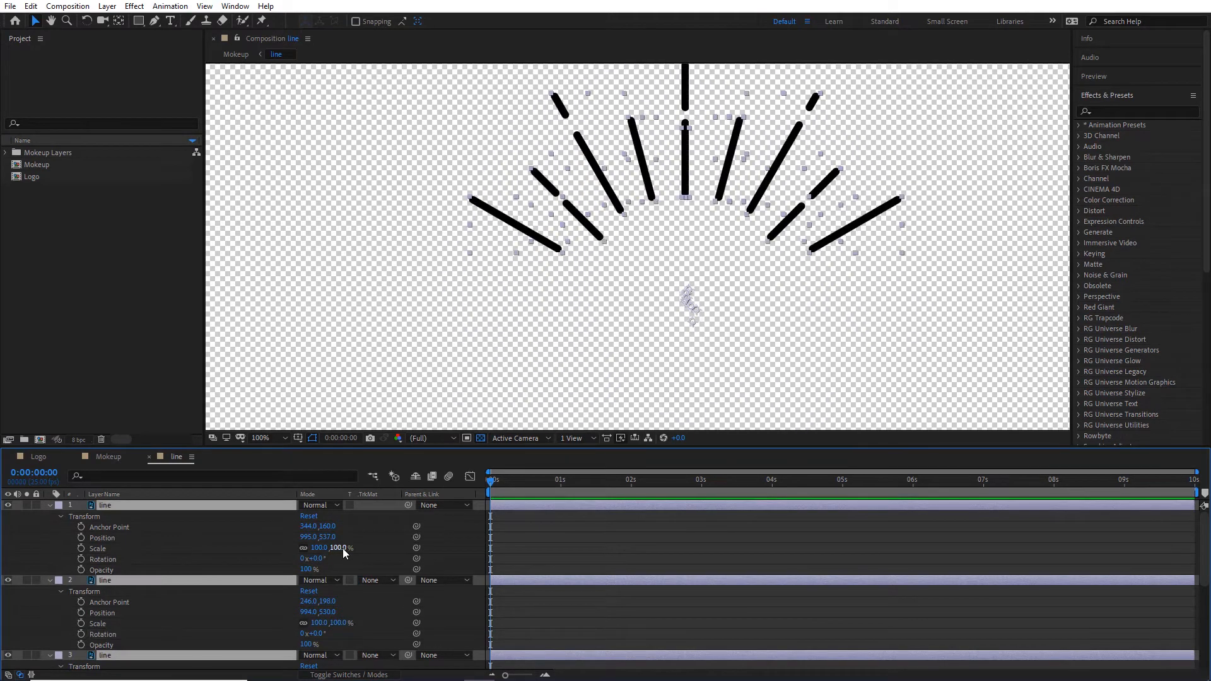
pyautogui.moveTo(340, 547)
pyautogui.mouseDown()
pyautogui.moveTo(284, 558)
pyautogui.moveTo(350, 548)
pyautogui.moveTo(305, 558)
pyautogui.moveTo(317, 555)
pyautogui.mouseUp()
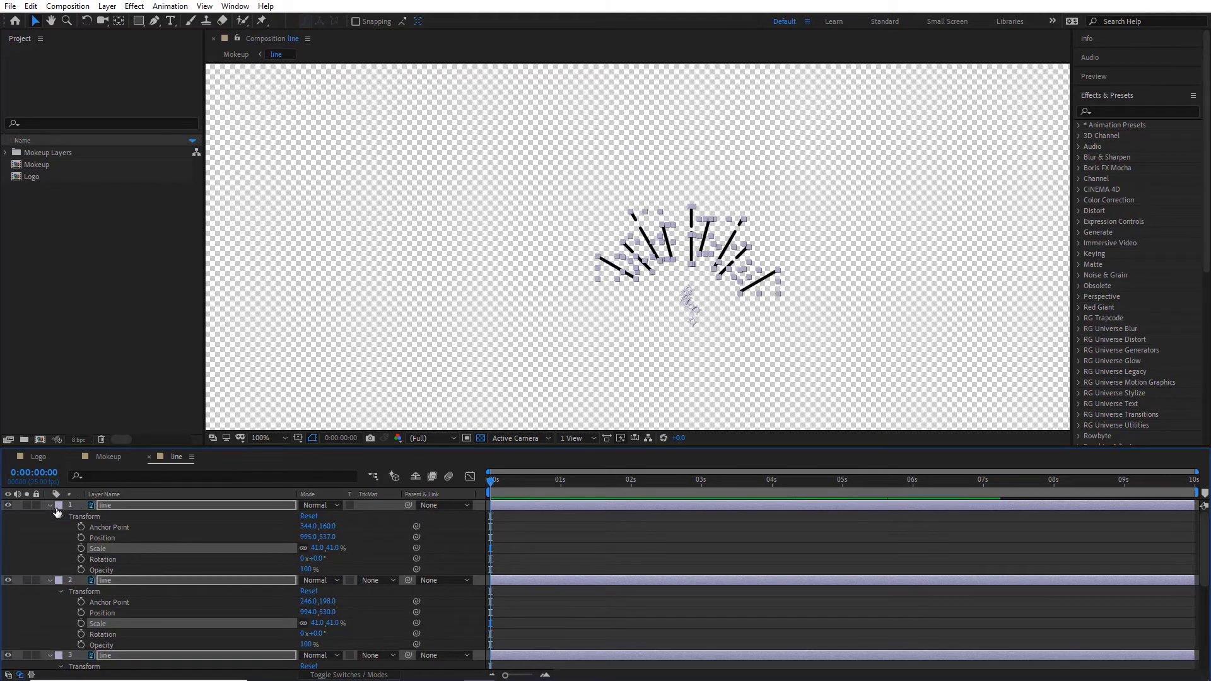
# - Collapse the selected line layers' properties and reveal only the Scale property on all nine layers
pyautogui.click(50, 505)
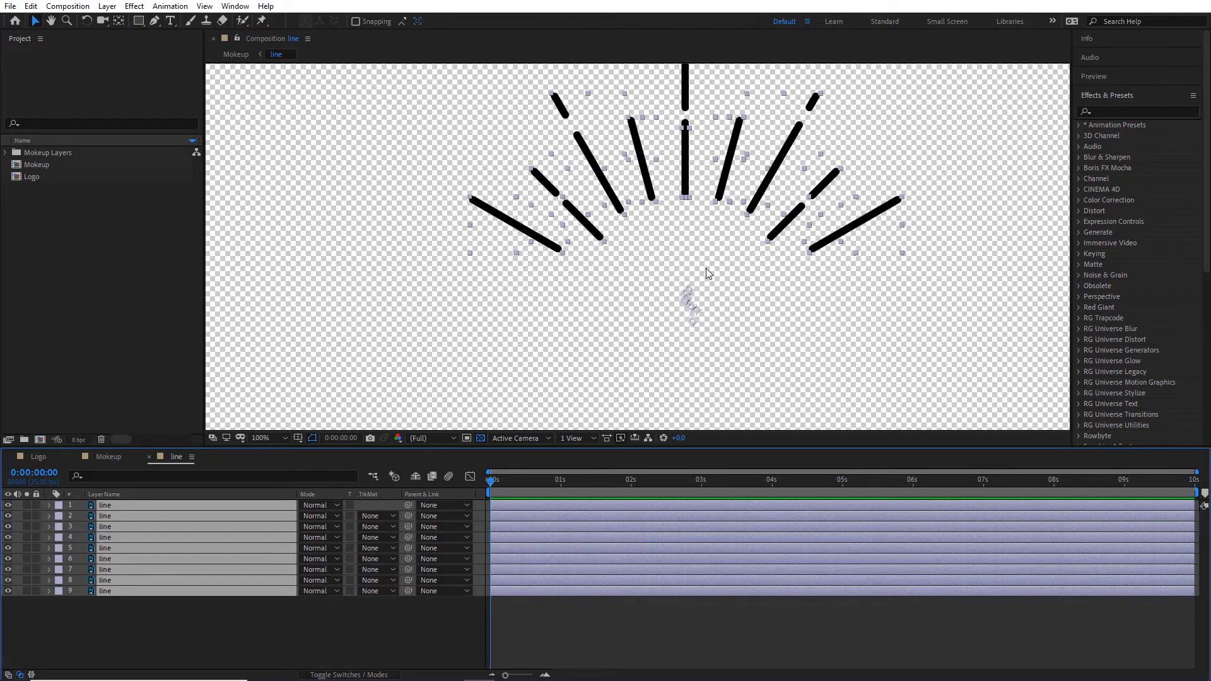
pyautogui.click(50, 505)
pyautogui.click(51, 505)
pyautogui.press('s')
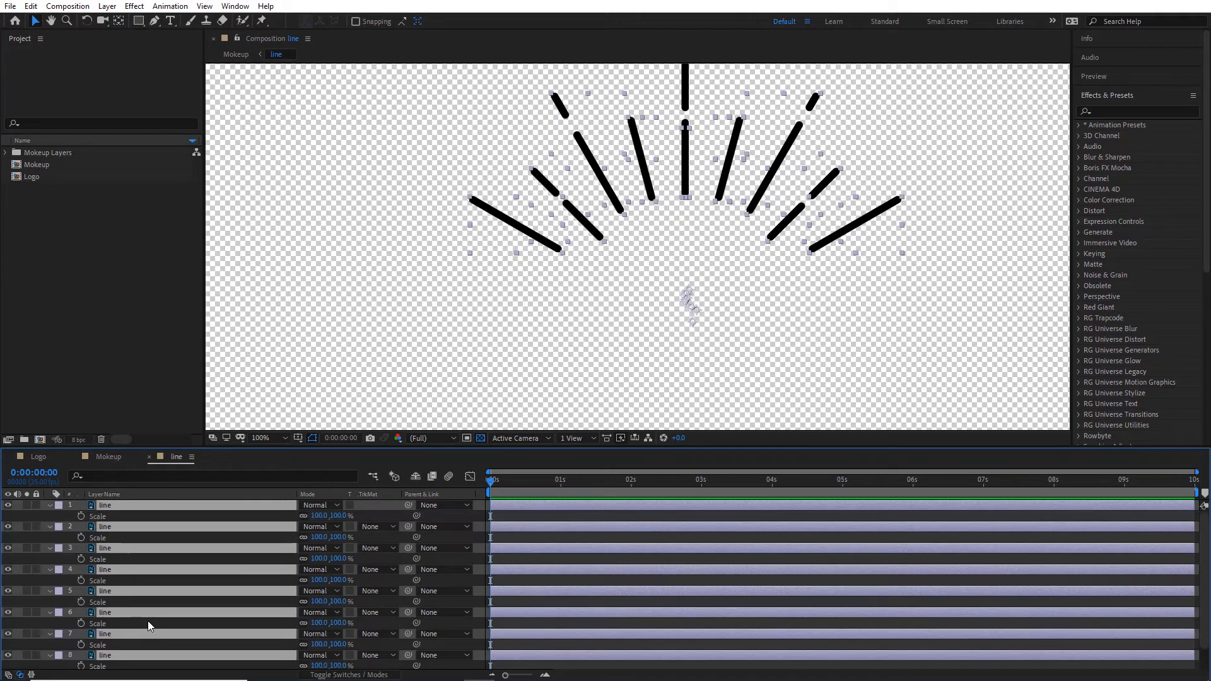
pyautogui.scroll(-1, 100, 571)
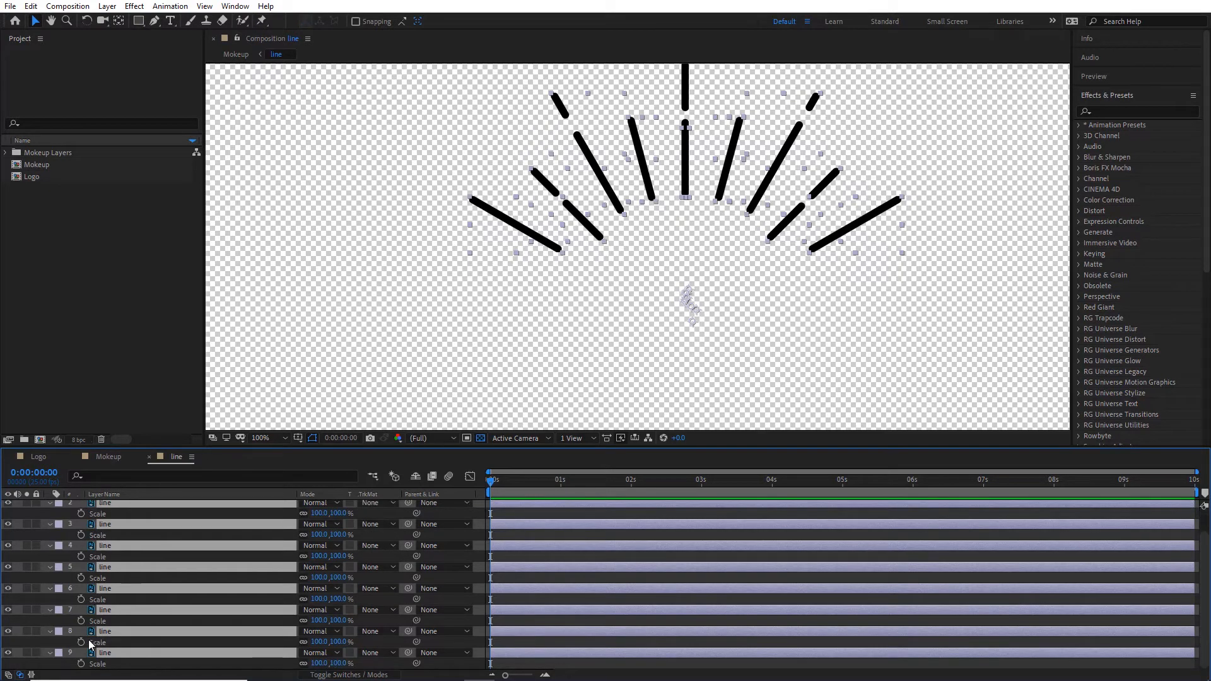
pyautogui.scroll(1, 100, 583)
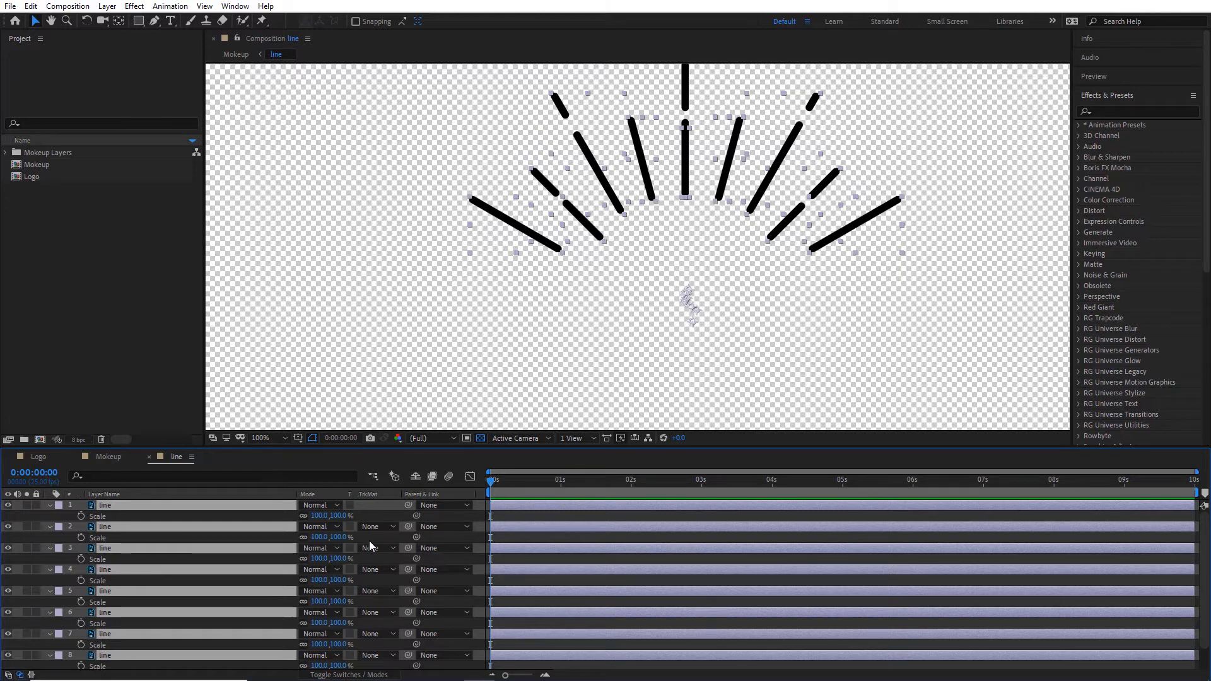
# - Try scaling all nine line layers together, undo the change, and scrub through the opening frames
pyautogui.moveTo(335, 516); pyautogui.dragTo(328, 556)
pyautogui.hotkey('ctrl', 'z')
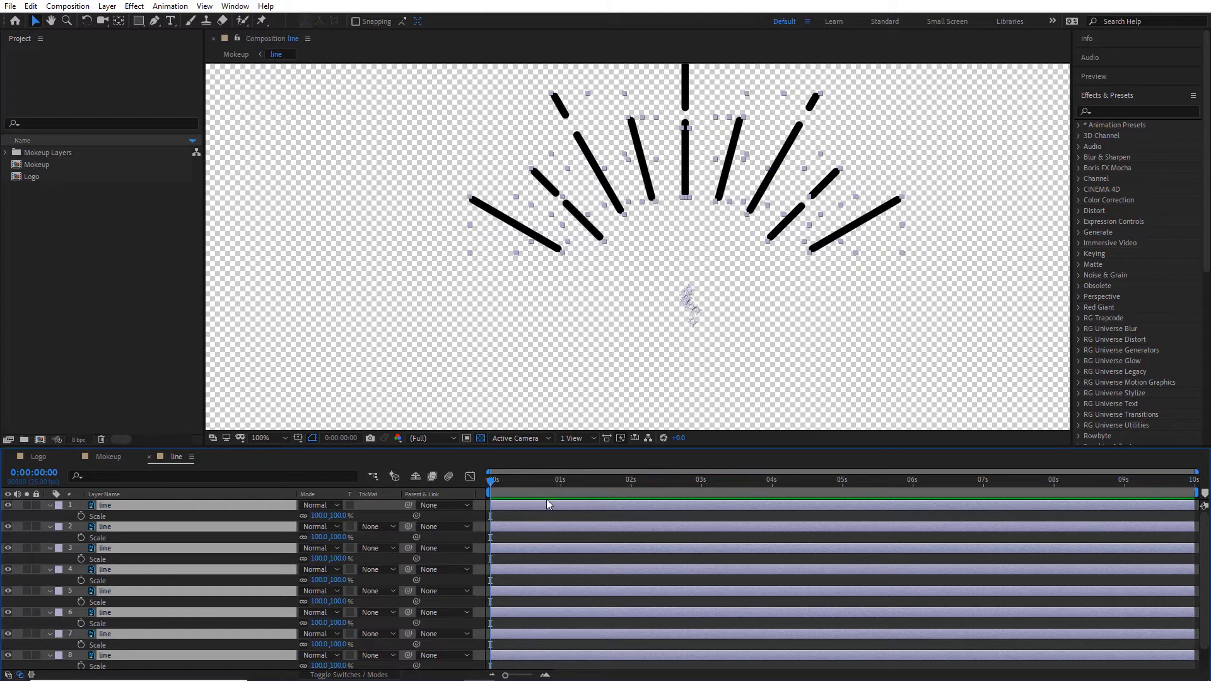
pyautogui.click(513, 488)
pyautogui.moveTo(514, 487); pyautogui.dragTo(477, 493)
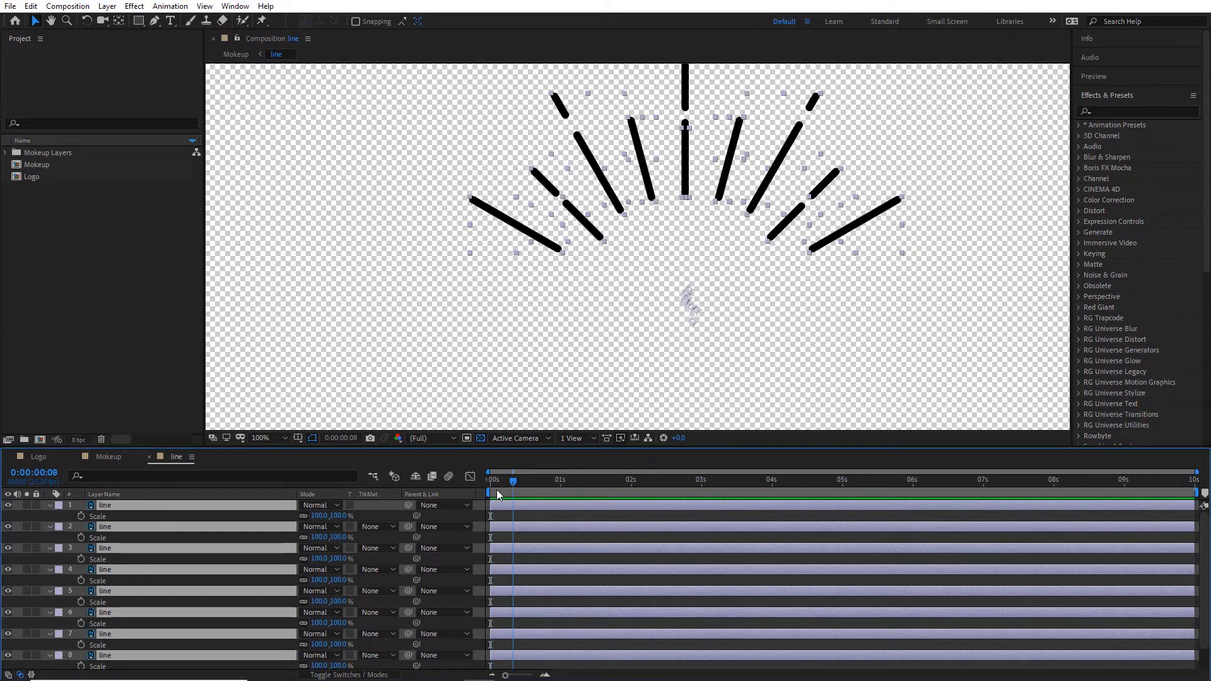
# - Add Scale keyframes of 100% to all nine line layers at 0:00:00:20
pyautogui.press('=')
pyautogui.press('=')
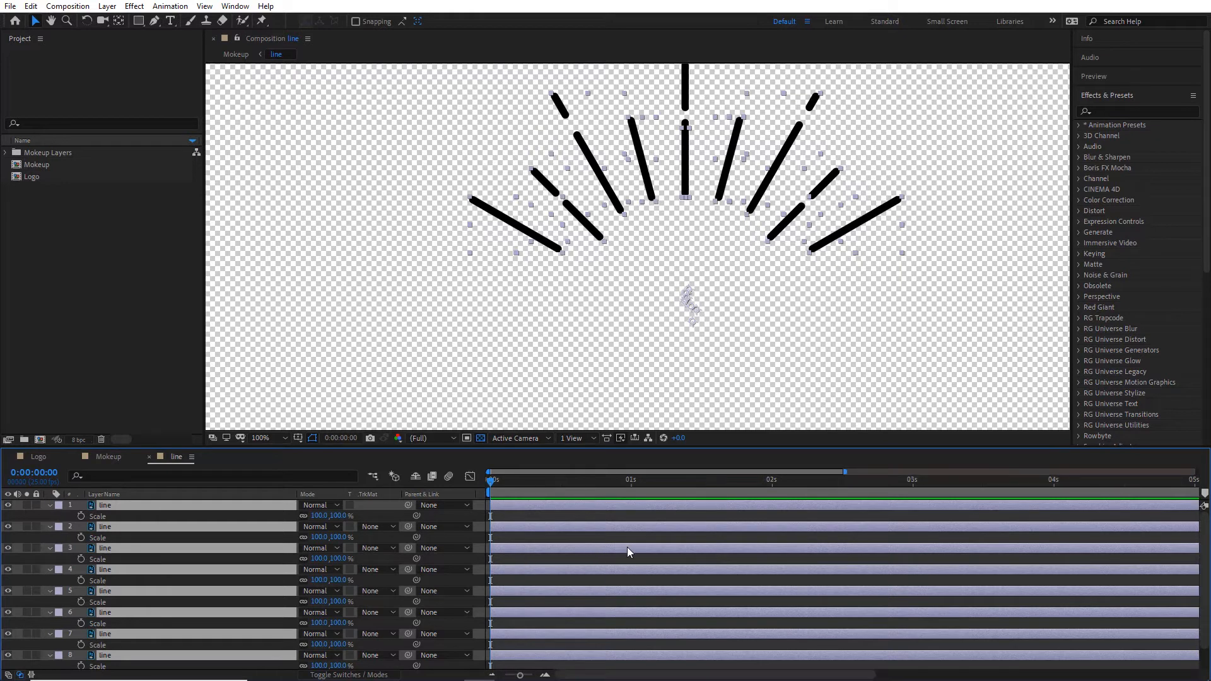
pyautogui.press('-')
pyautogui.press('-')
pyautogui.press('=')
pyautogui.press('=')
pyautogui.press('-')
pyautogui.press('-')
pyautogui.press('=')
pyautogui.press('=')
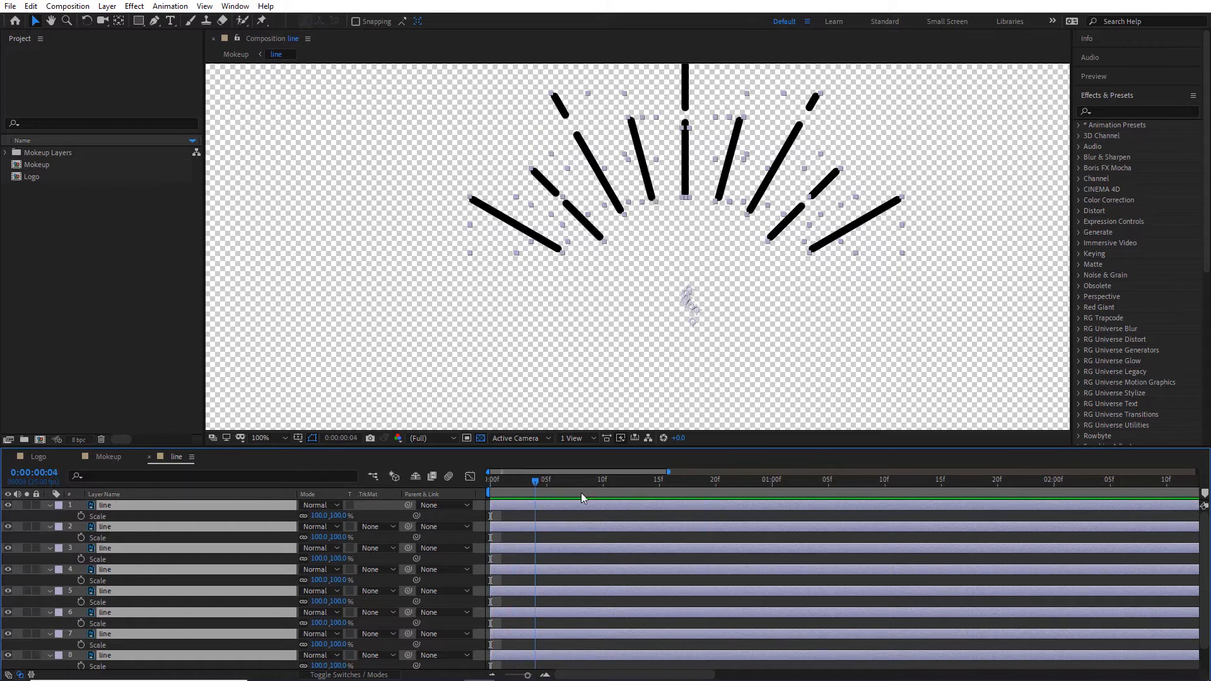
pyautogui.press('pagedown')
pyautogui.press('pagedown')
pyautogui.press('pagedown')
pyautogui.press('pagedown')
pyautogui.press('pagedown')
pyautogui.press('pagedown')
pyautogui.press('pagedown')
pyautogui.press('pagedown')
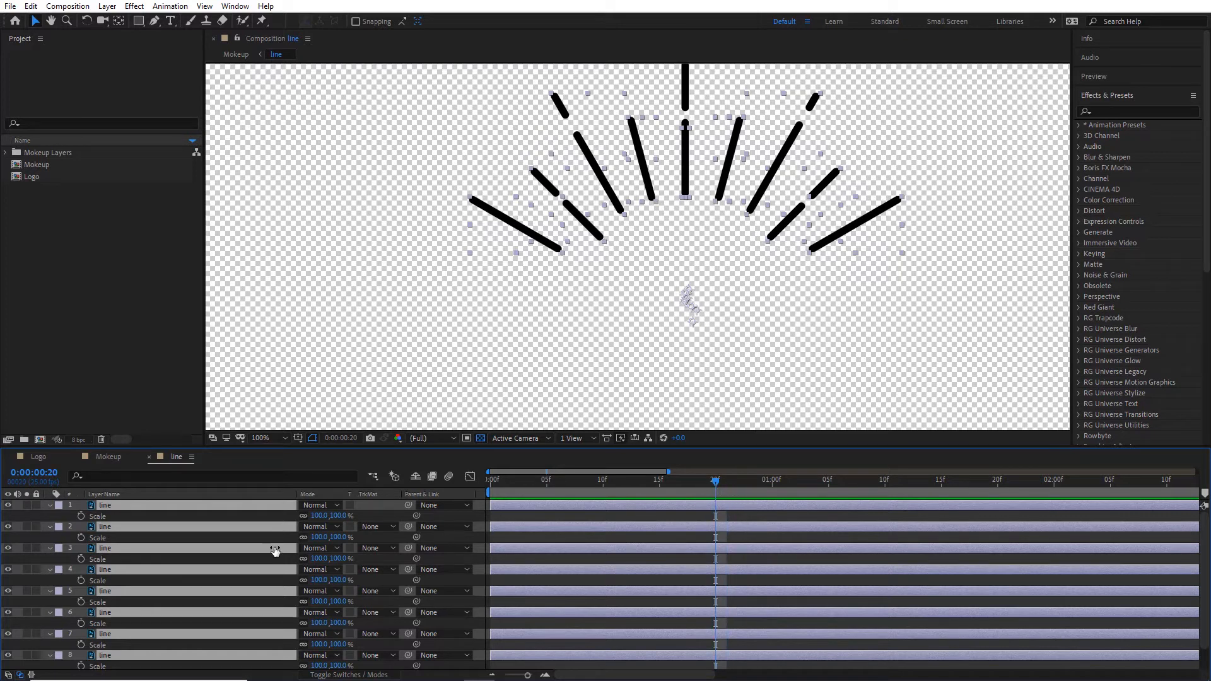
pyautogui.click(81, 516)
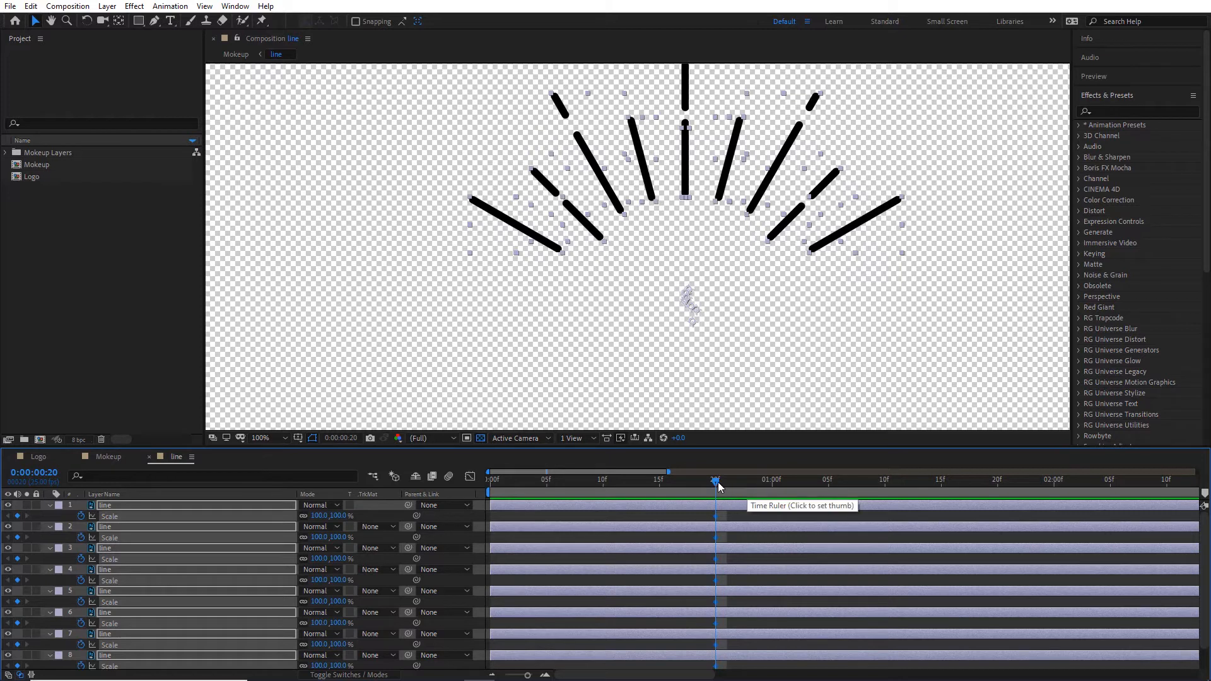
# - Set the Scale of all nine line layers to 0% at 0:00:00:00 and scrub through the growth
pyautogui.moveTo(717, 481); pyautogui.dragTo(467, 501)
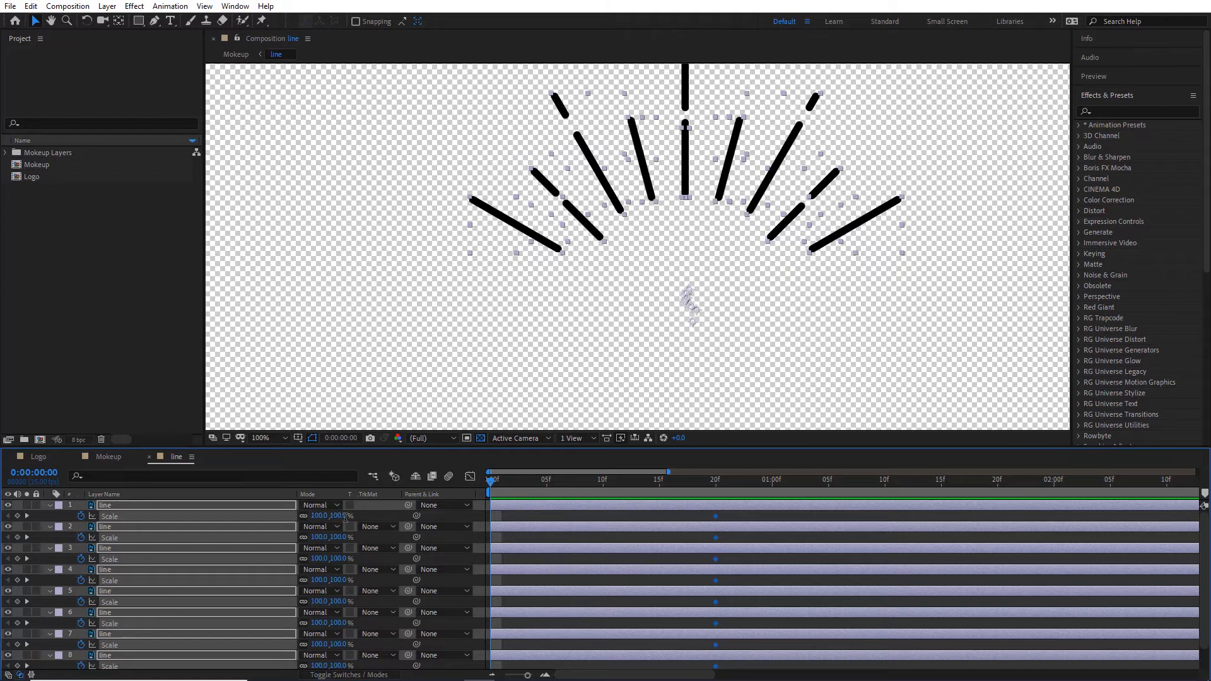
pyautogui.press('Return')
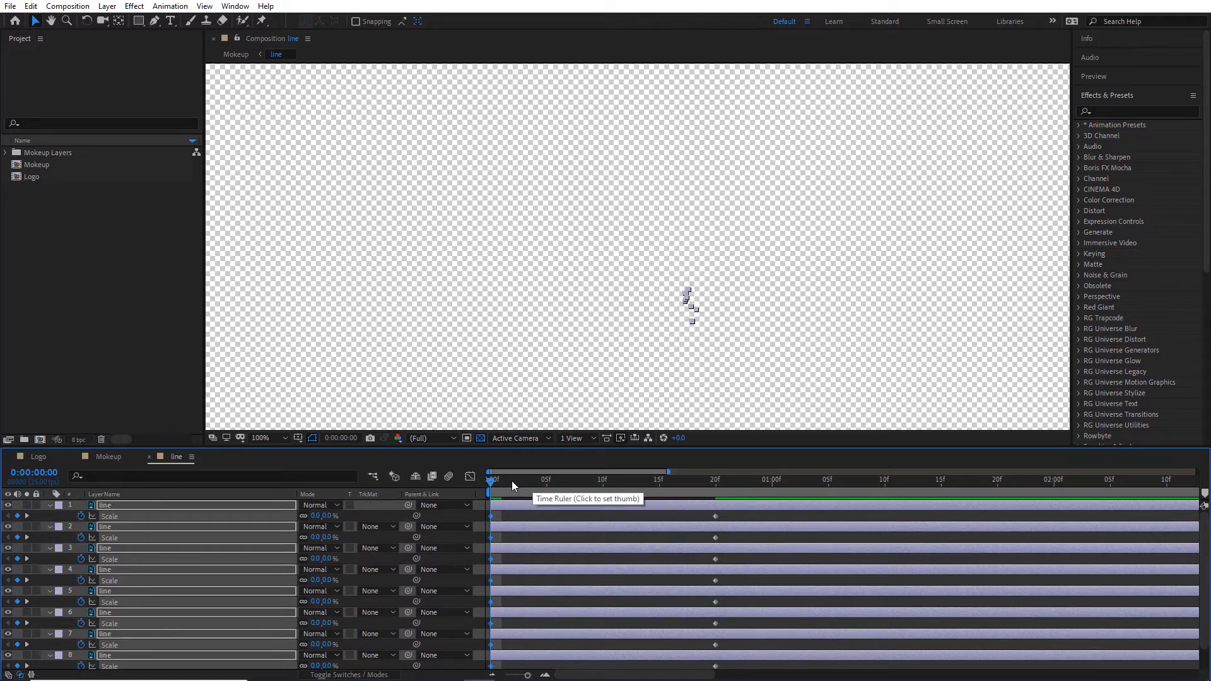
pyautogui.moveTo(498, 483); pyautogui.dragTo(705, 513)
pyautogui.press('Home')
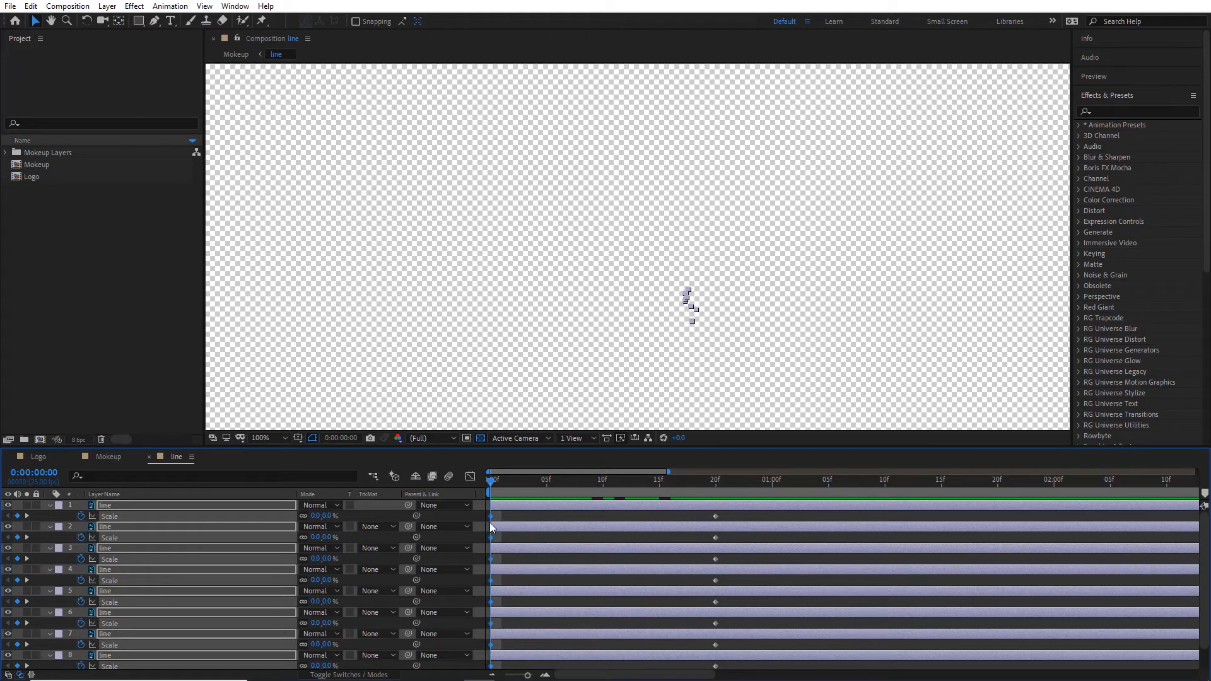
# - Scrub and play the scale animation between frame 0 and frame 20 to check how the rays grow
pyautogui.click(713, 483)
pyautogui.moveTo(719, 483); pyautogui.dragTo(482, 524)
pyautogui.press('space')
pyautogui.moveTo(527, 486)
pyautogui.mouseDown()
pyautogui.moveTo(477, 496)
pyautogui.moveTo(722, 558)
pyautogui.moveTo(710, 552)
pyautogui.mouseUp()
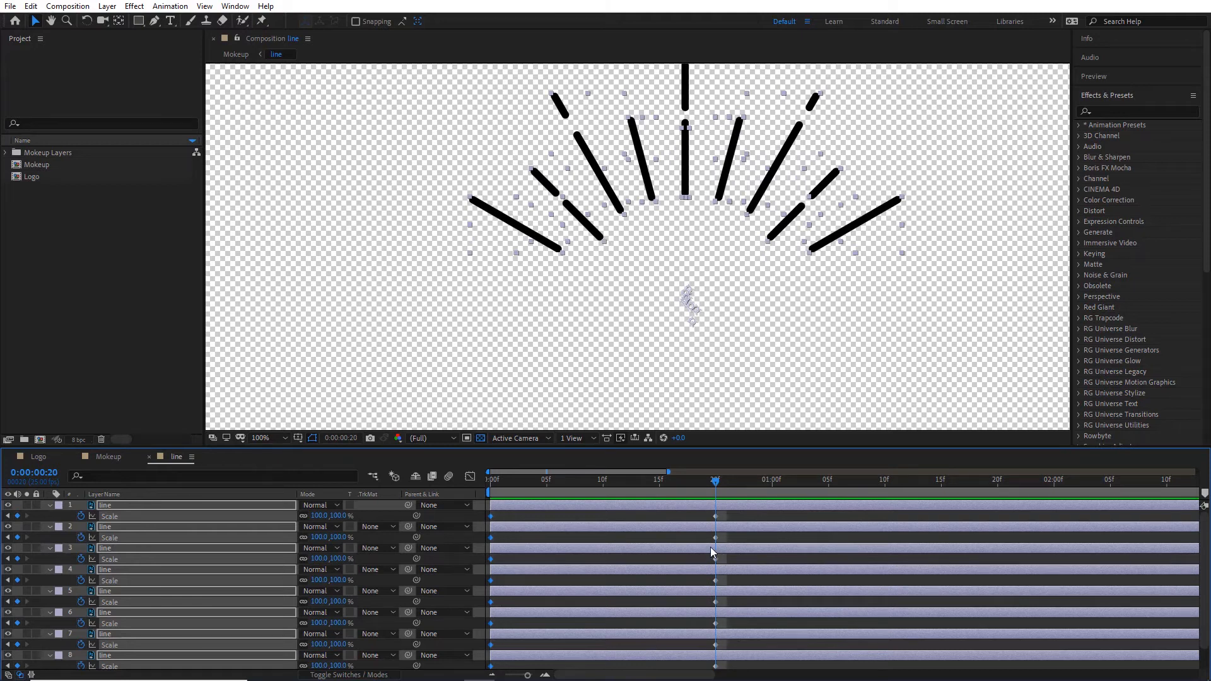
pyautogui.press('space')
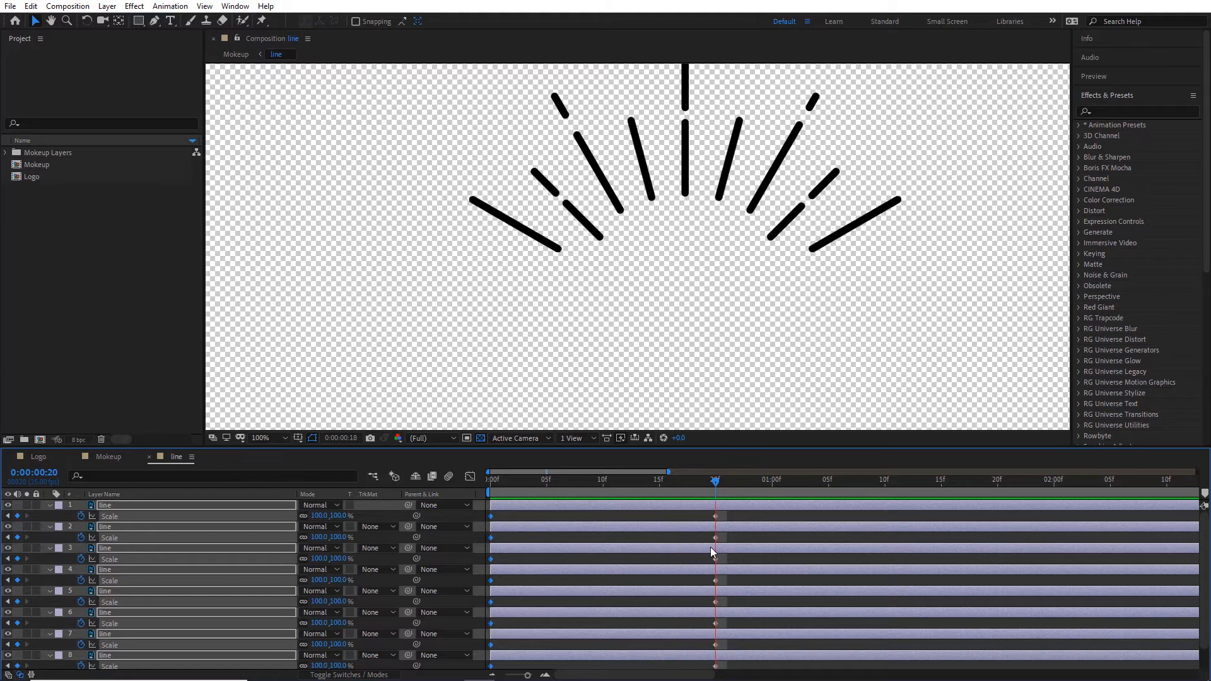
pyautogui.press('space')
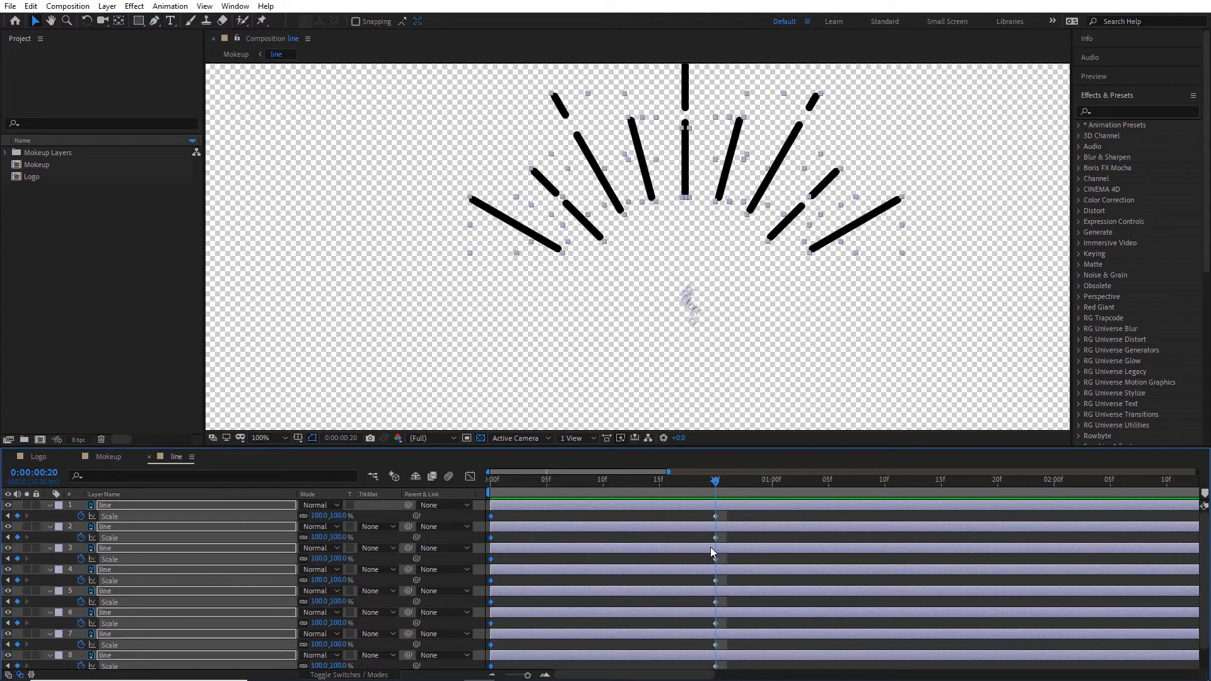
pyautogui.press('space')
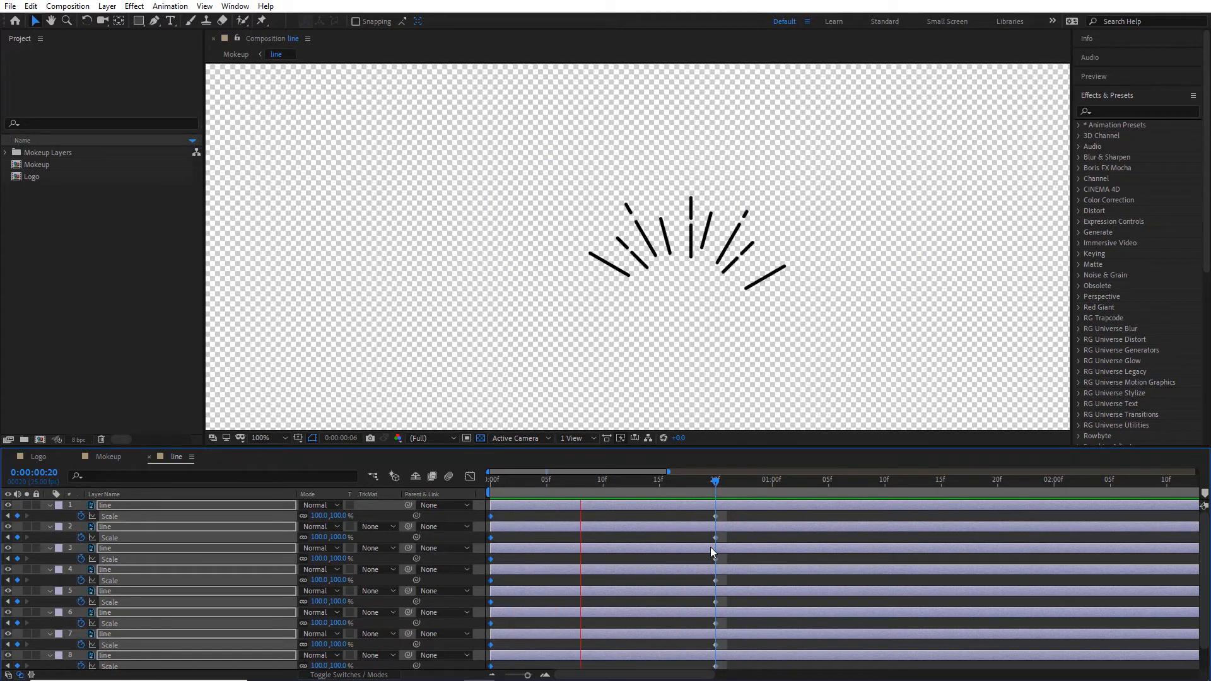
pyautogui.moveTo(526, 489); pyautogui.dragTo(712, 532)
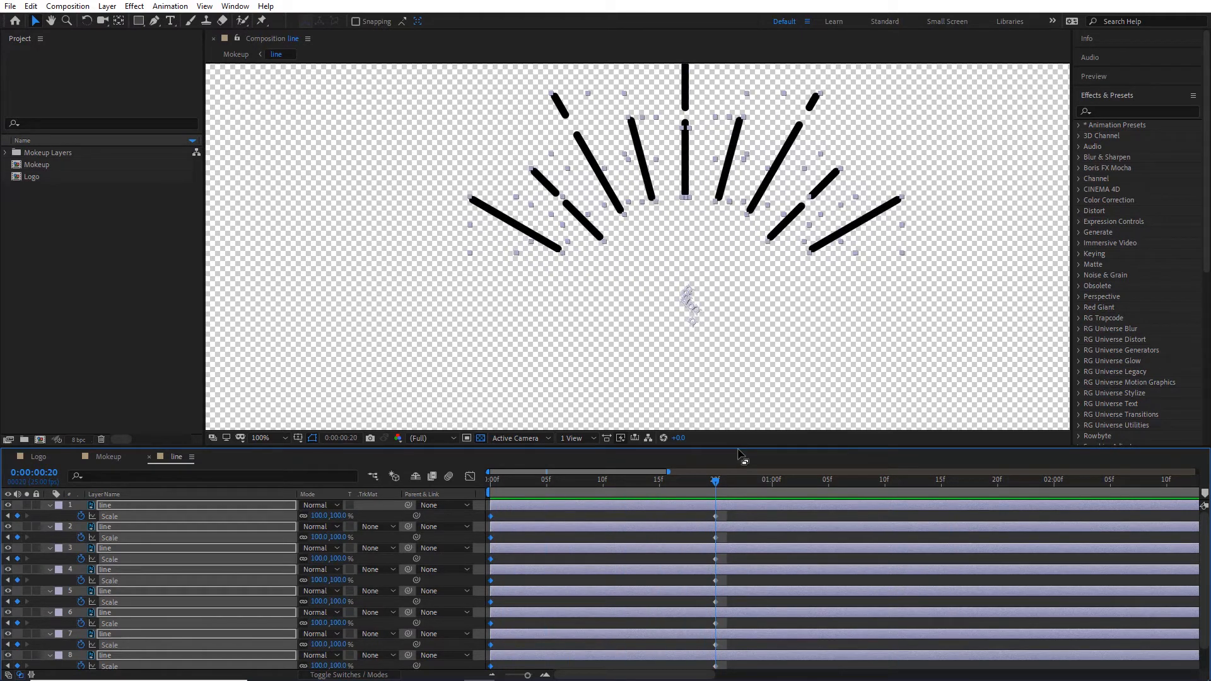
# - Enlarge the timeline area to show all nine layers and apply Easy Ease to their Scale keyframes at 0:00:00:20
pyautogui.moveTo(741, 452); pyautogui.dragTo(731, 369)
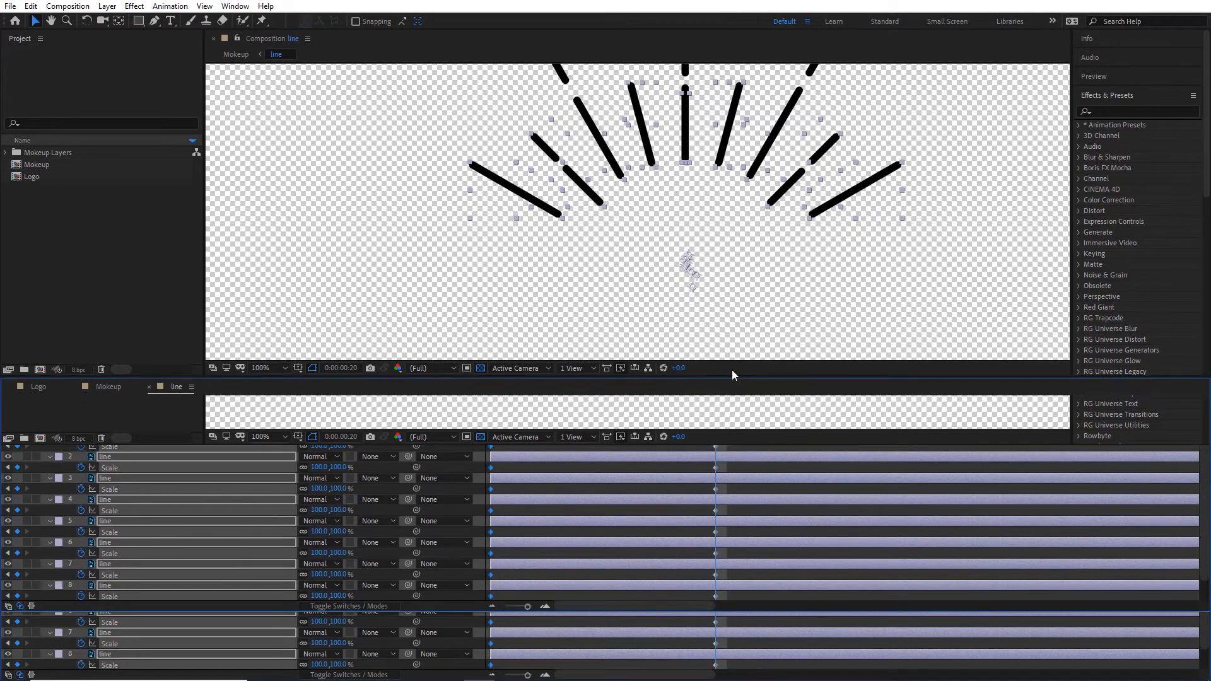
pyautogui.moveTo(686, 439); pyautogui.dragTo(713, 609)
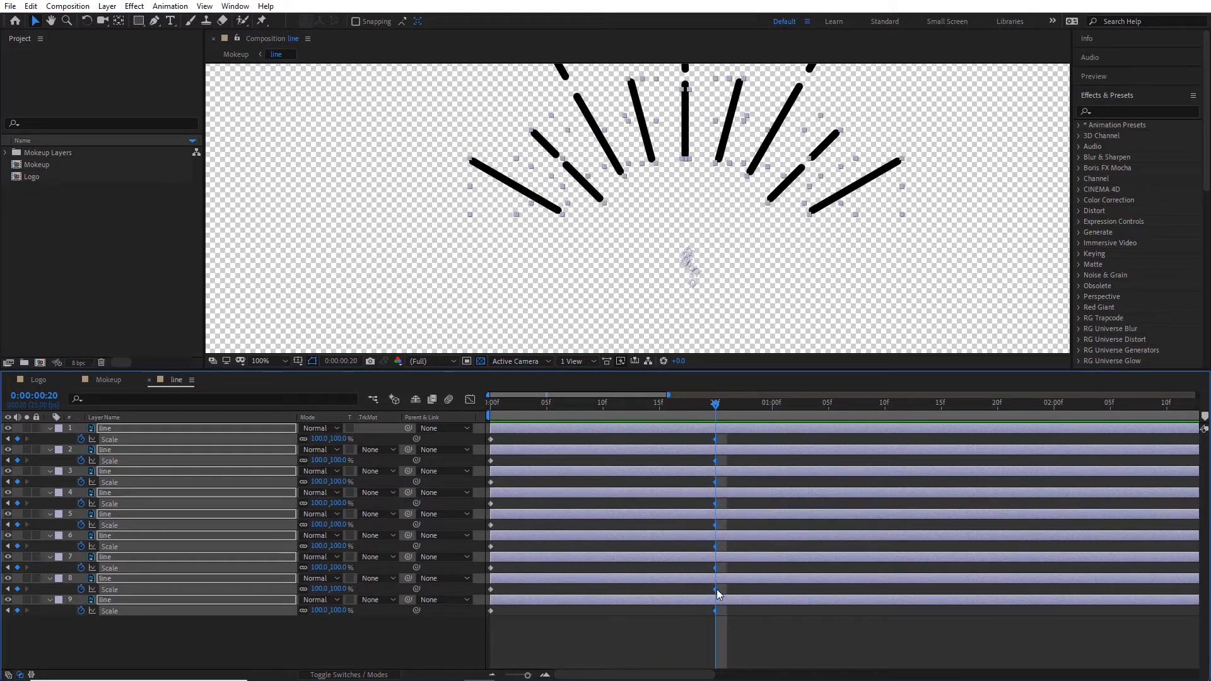
pyautogui.rightClick(716, 589)
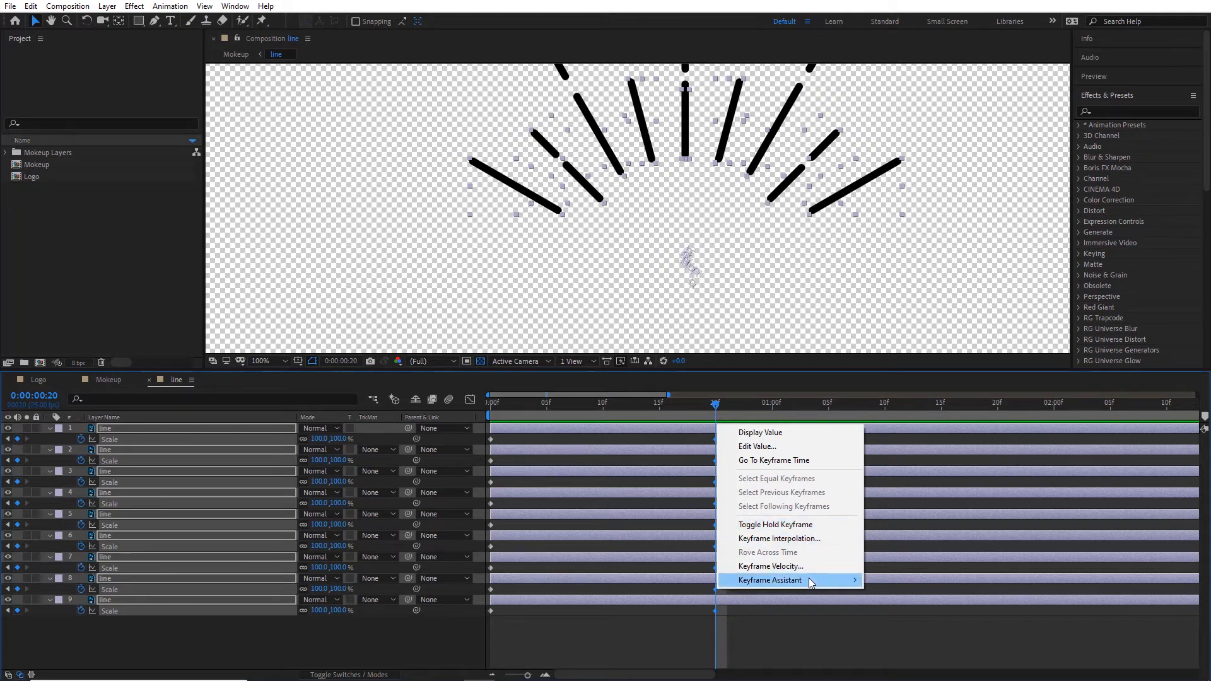
pyautogui.moveTo(811, 580)
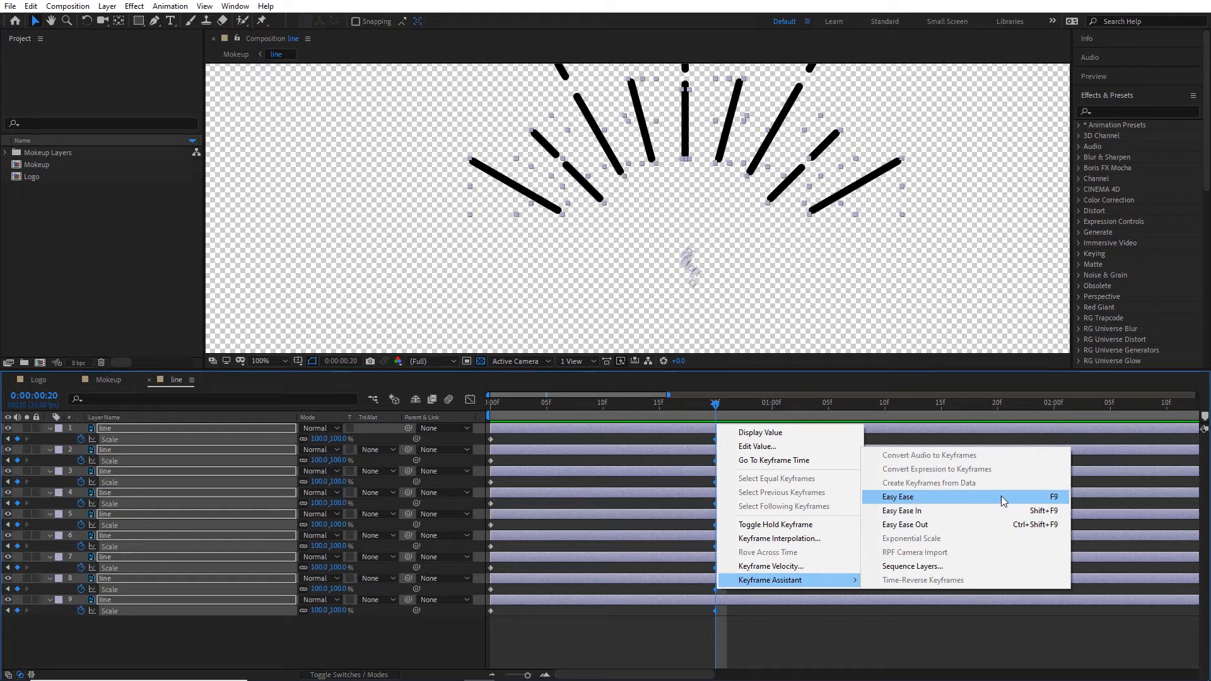
pyautogui.click(977, 498)
# - Play and scrub the animation to check the eased growth of the rays
pyautogui.press('space')
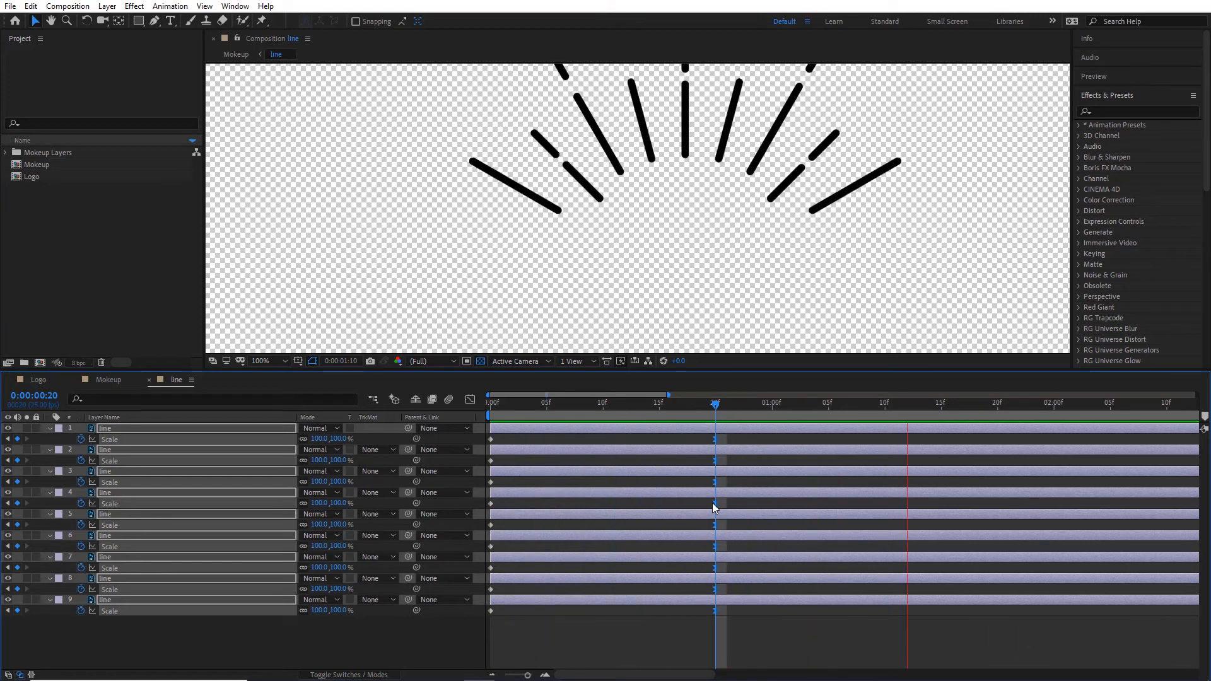
pyautogui.press('space')
pyautogui.hotkey('ctrl', 'a')
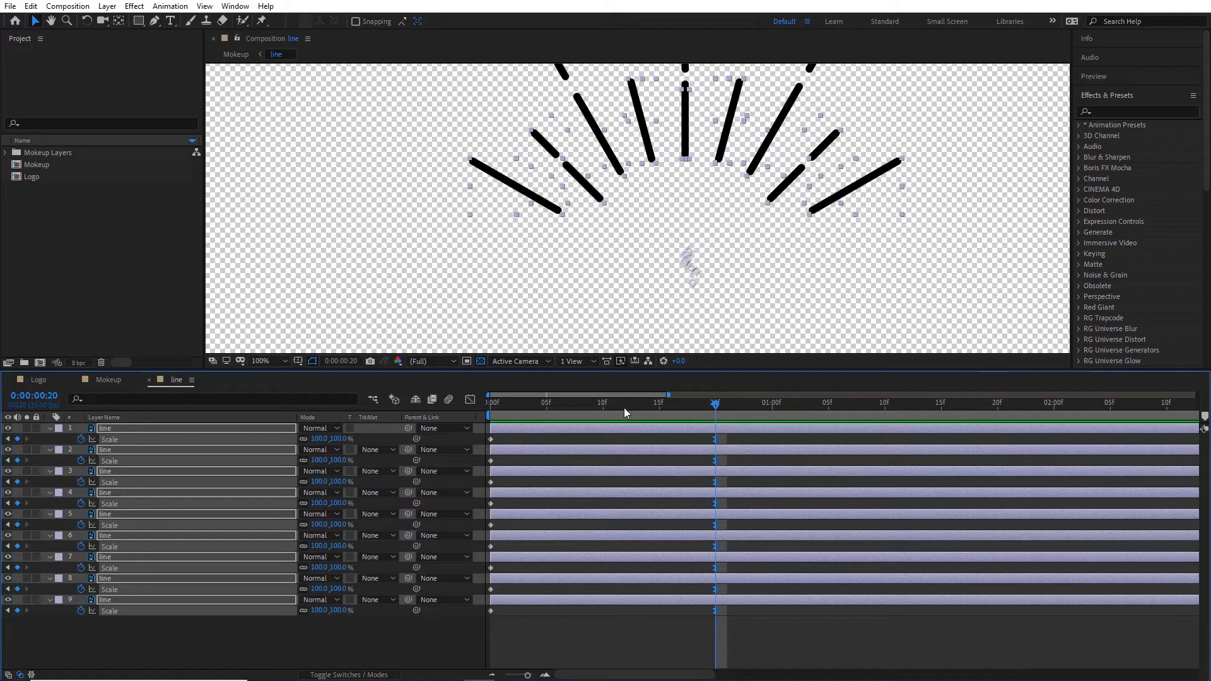
pyautogui.click(499, 410)
pyautogui.press('space')
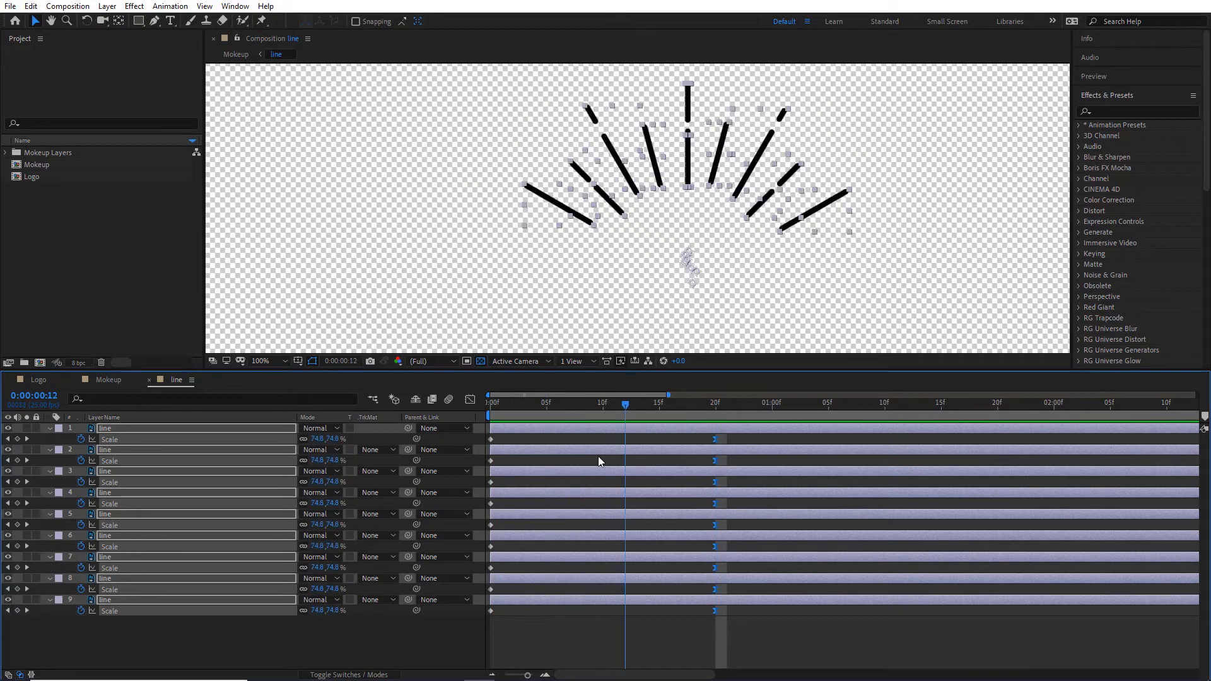
pyautogui.press('space')
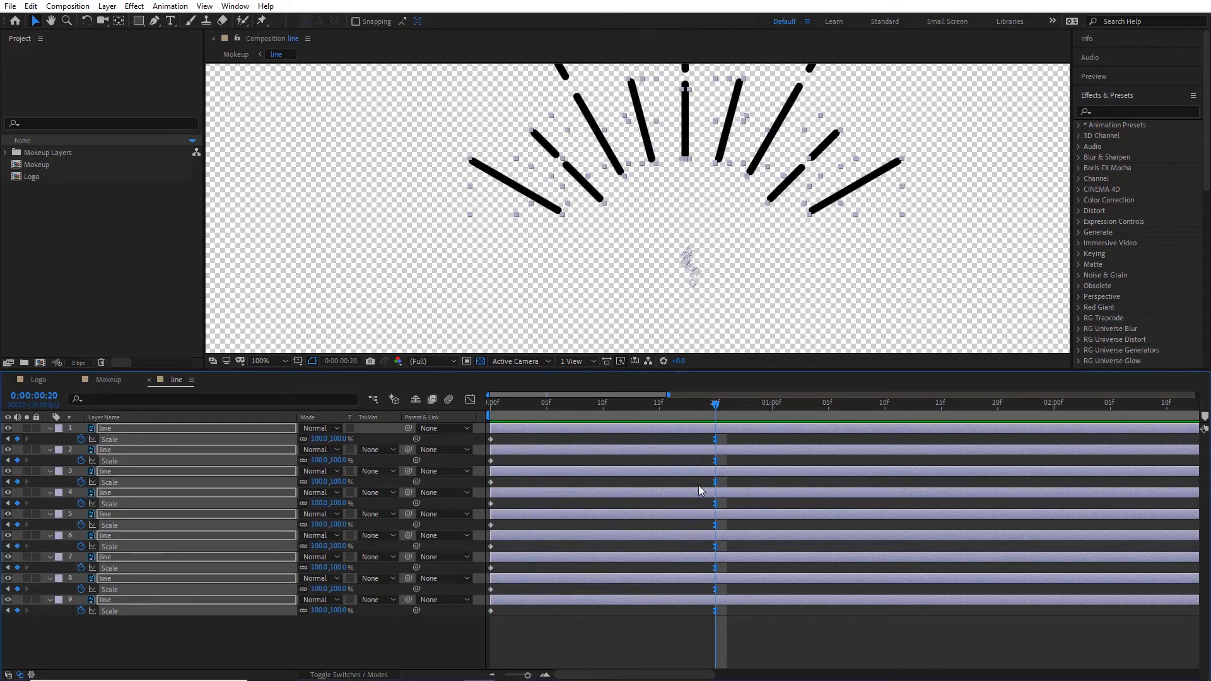
# - Collapse the nine line layers' properties, bring the full ray burst into view, clear the selection and scrub to 0:00:00:15
pyautogui.click(50, 429)
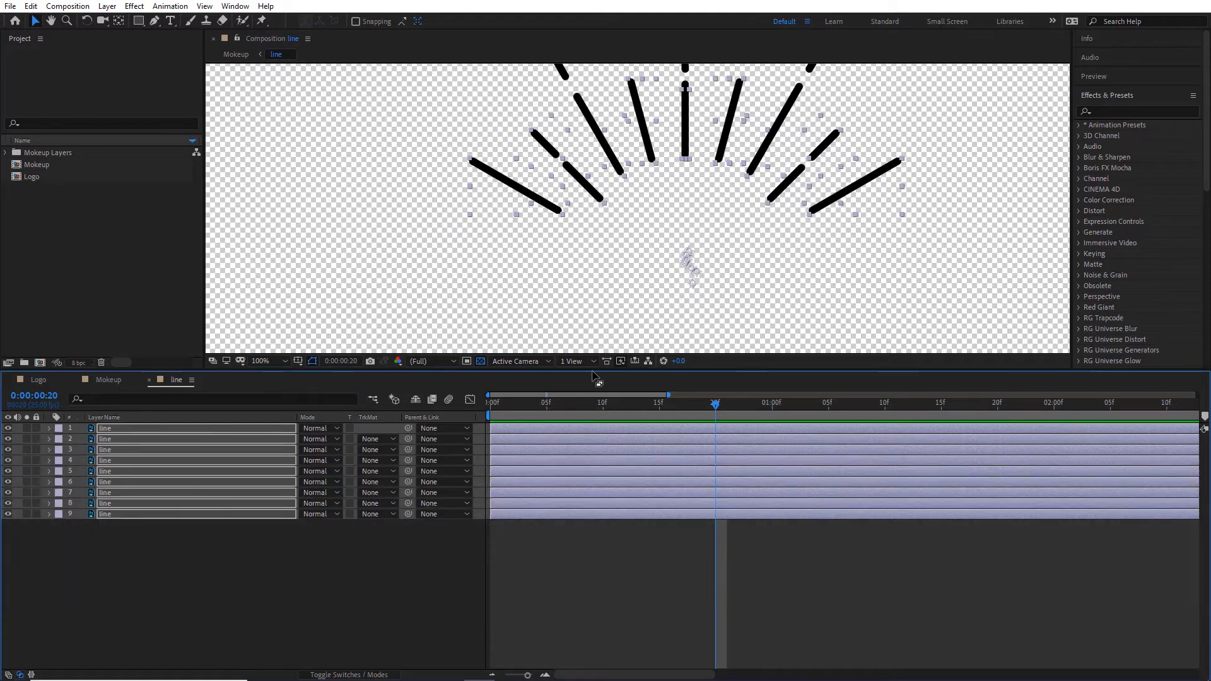
pyautogui.moveTo(590, 370); pyautogui.dragTo(591, 399)
pyautogui.press('h')
pyautogui.moveTo(705, 242); pyautogui.dragTo(644, 323)
pyautogui.press('F2')
pyautogui.moveTo(504, 435); pyautogui.dragTo(660, 486)
pyautogui.press('v')
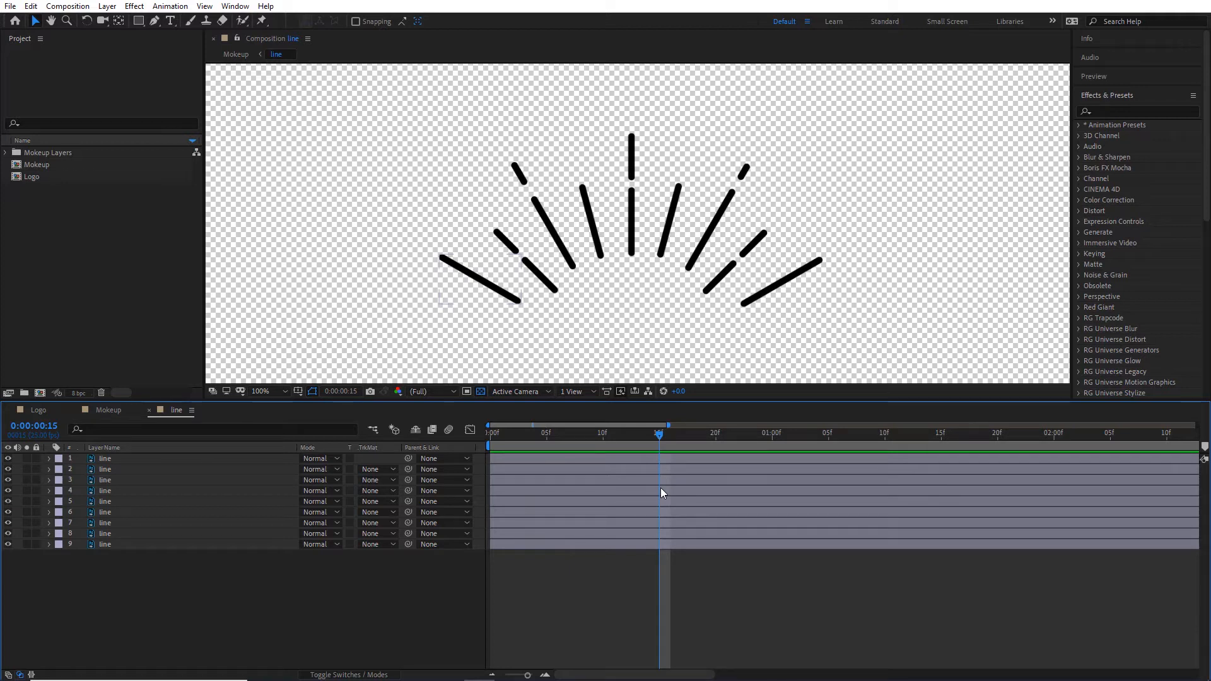
# - Identify the second ray from the left in the composition and shift its layer 2 to start at frame 2
pyautogui.moveTo(497, 441); pyautogui.dragTo(609, 454)
pyautogui.click(530, 305)
pyautogui.click(571, 301)
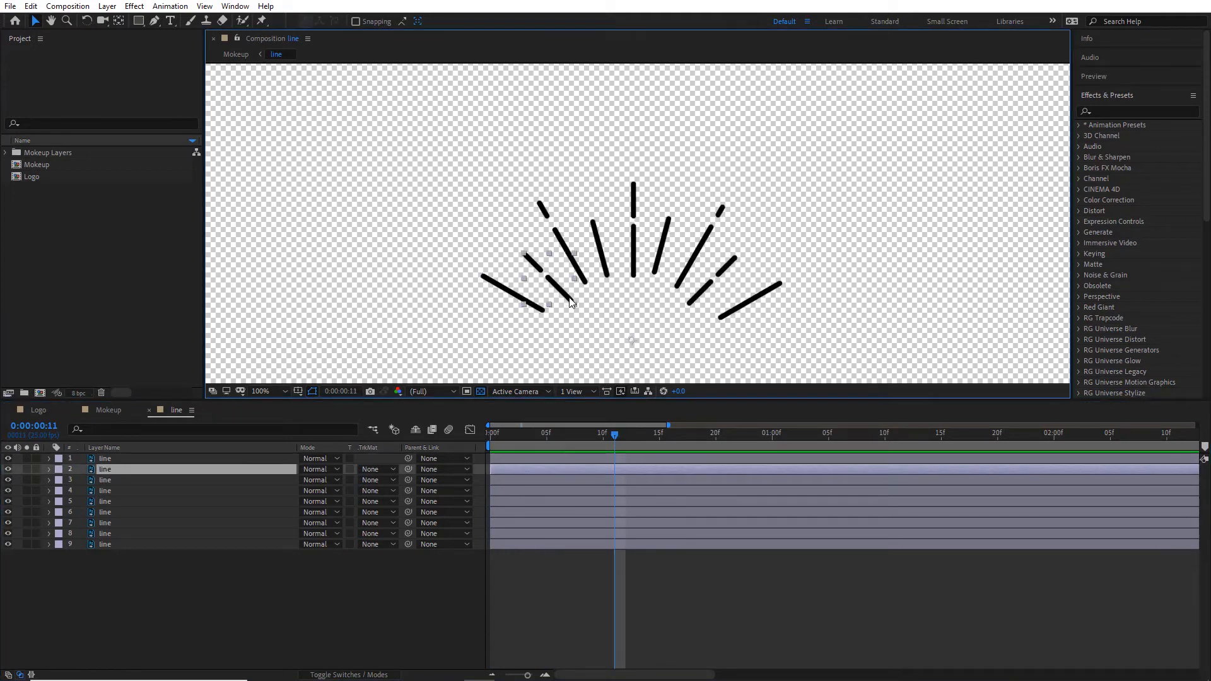
pyautogui.click(500, 437)
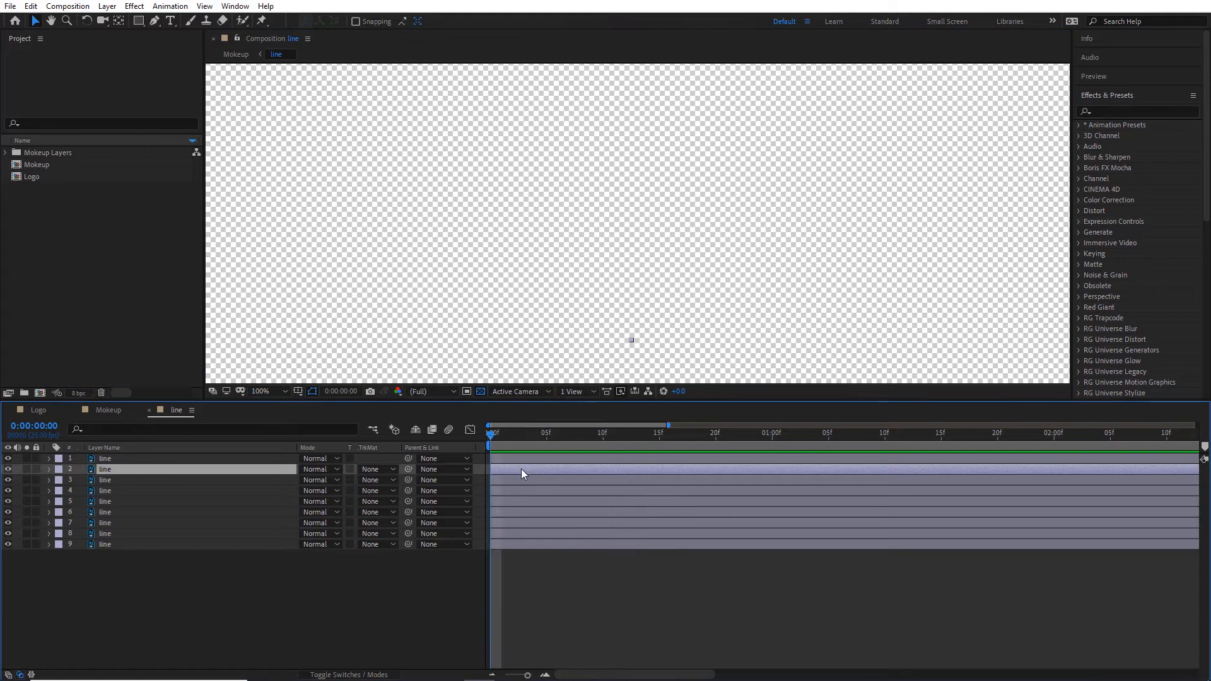
pyautogui.moveTo(527, 470); pyautogui.dragTo(540, 471)
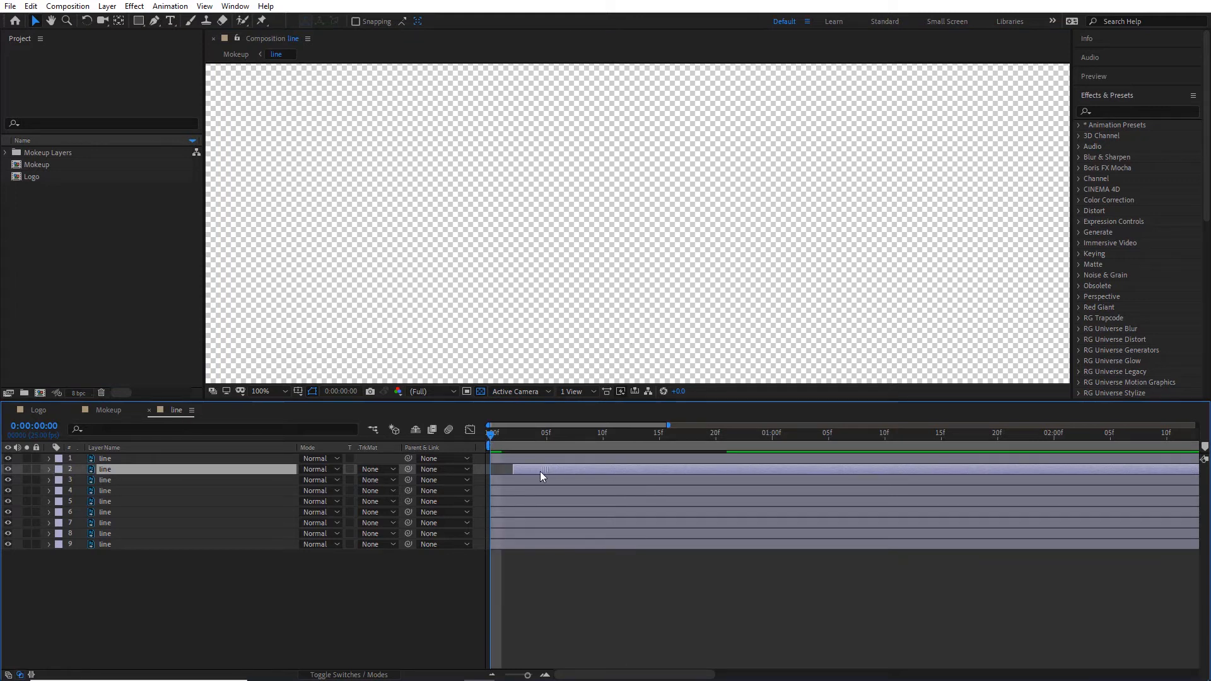
# - Preview the offset growth and shift line layer 3 to start at frame 4
pyautogui.press('space')
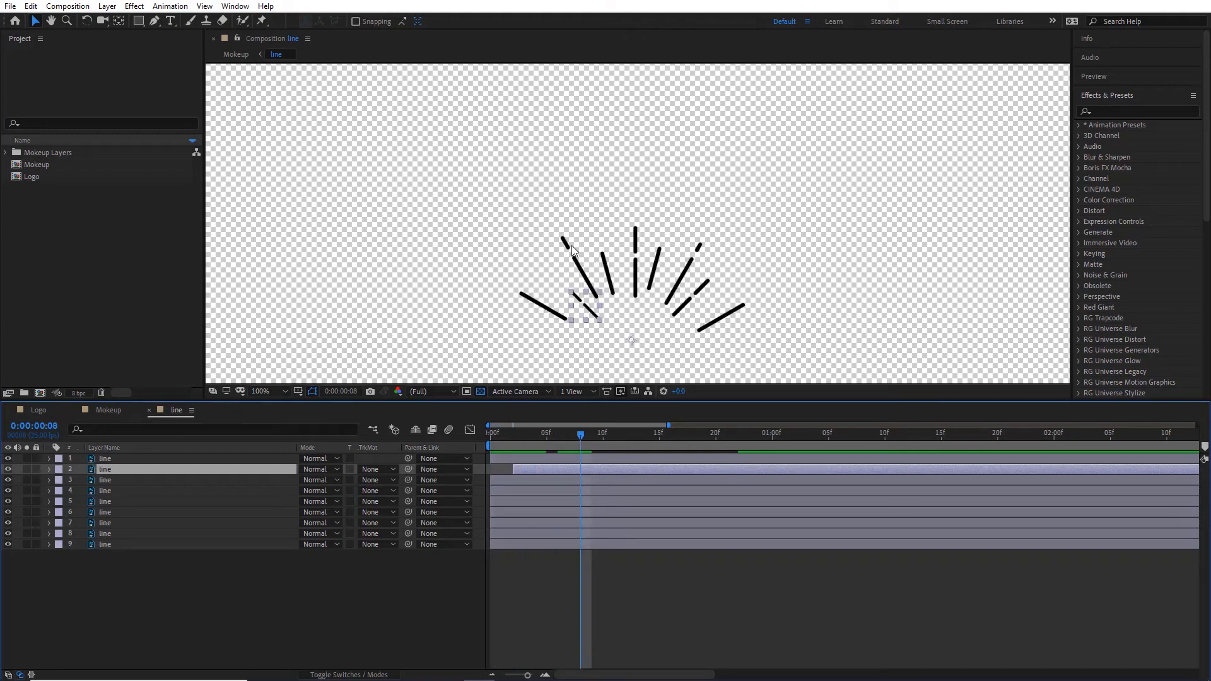
pyautogui.moveTo(527, 480); pyautogui.dragTo(576, 485)
pyautogui.click(515, 444)
pyautogui.moveTo(514, 445); pyautogui.dragTo(539, 445)
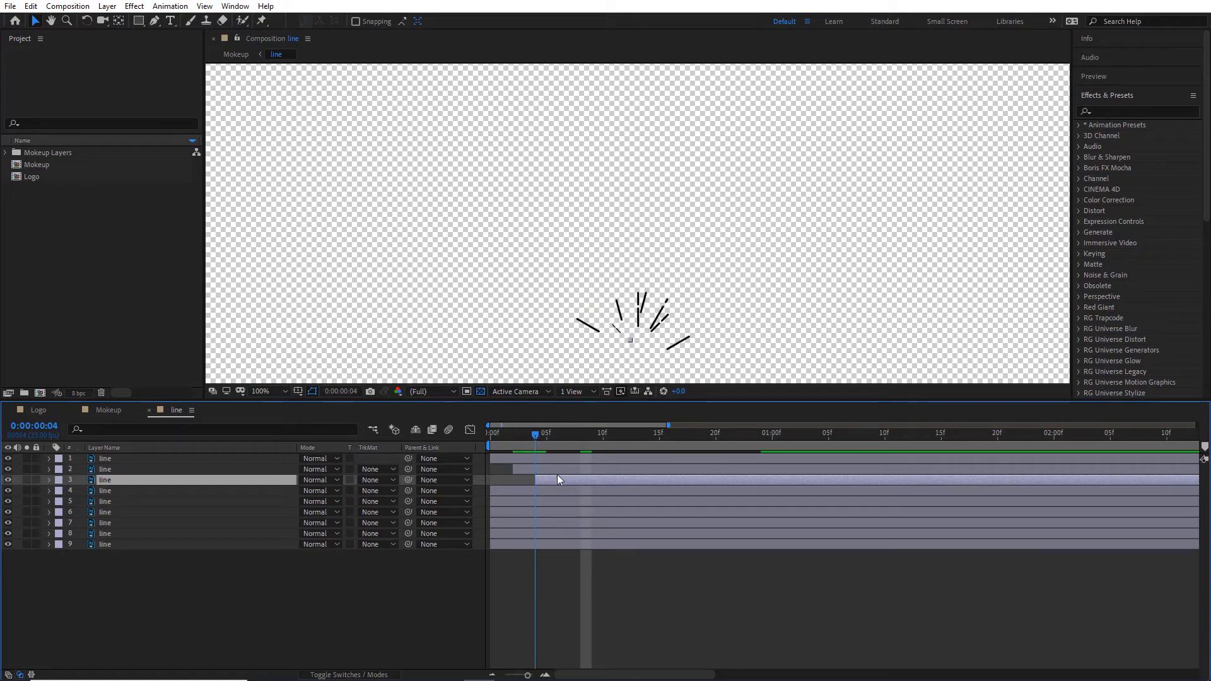
# - Shift line layer 4 to start at frame 6, two frames after layer 3
pyautogui.click(549, 495)
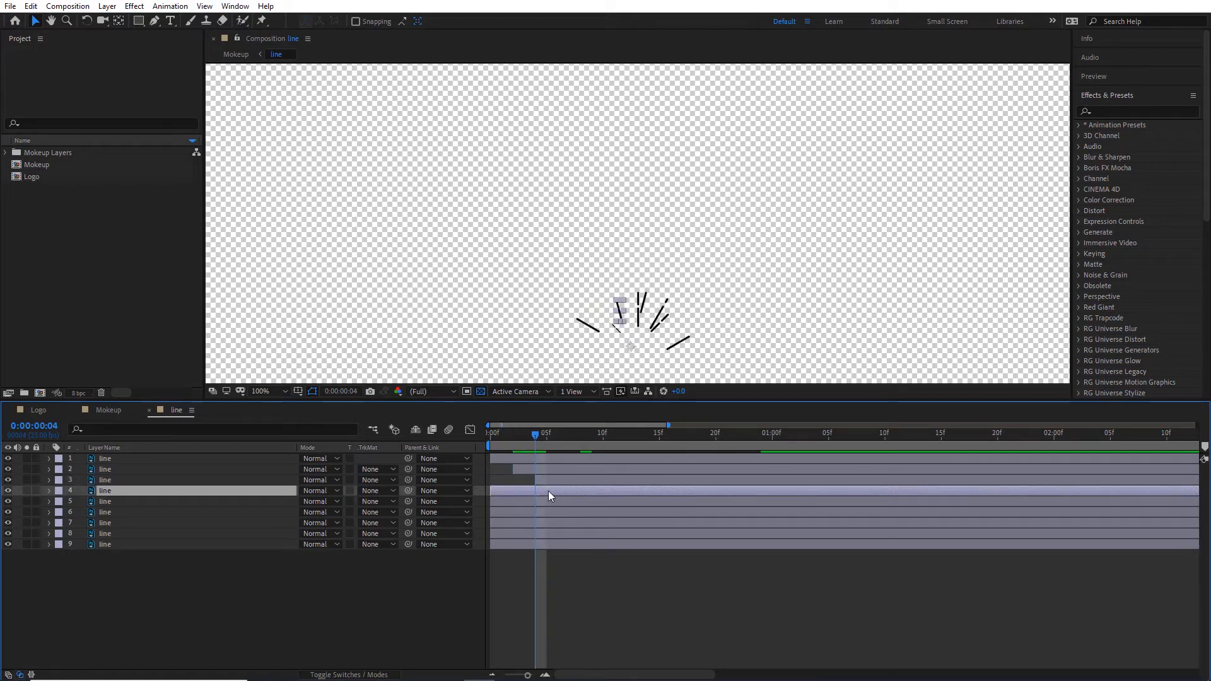
pyautogui.moveTo(580, 496); pyautogui.dragTo(599, 500)
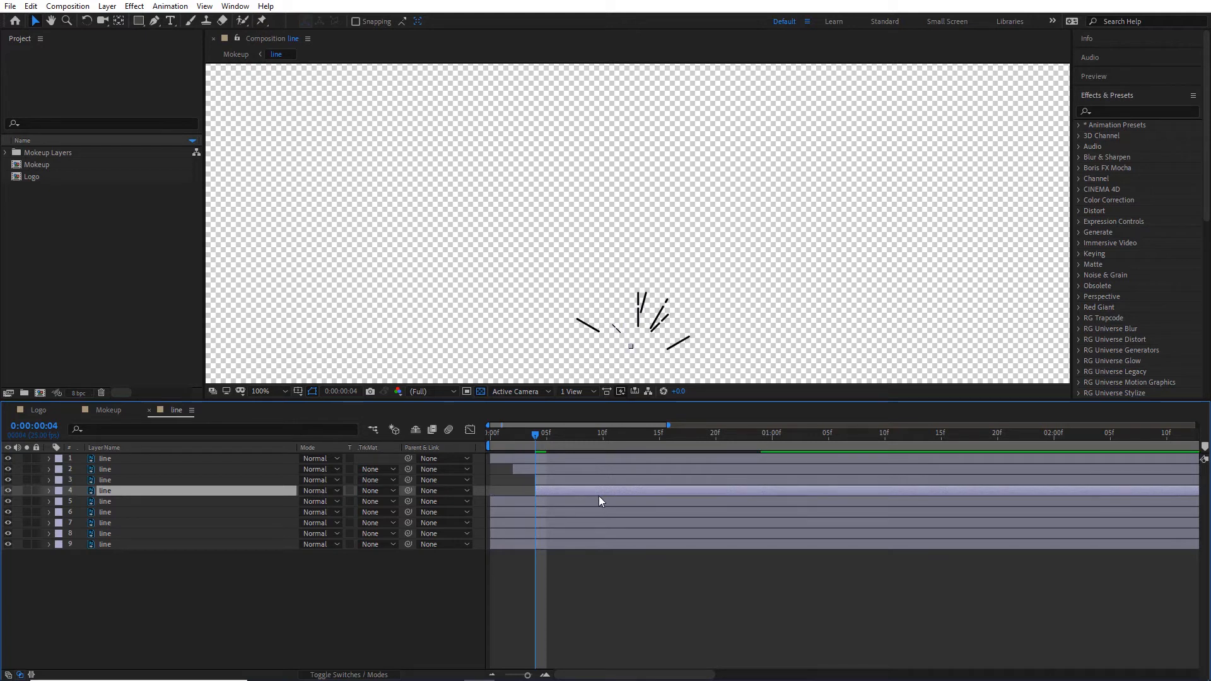
pyautogui.moveTo(542, 442); pyautogui.dragTo(558, 441)
pyautogui.moveTo(579, 492); pyautogui.dragTo(599, 497)
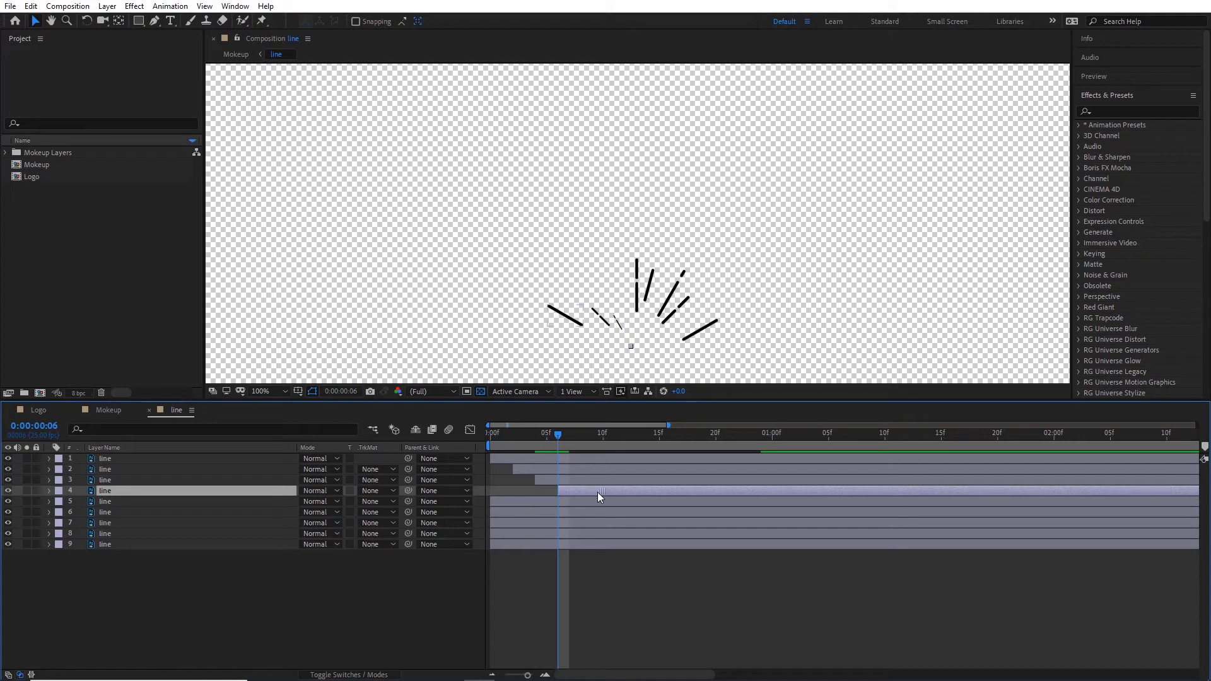
# - Stagger line layers 5 to 9 so they start at frames 8, 10, 13, 16 and 19
pyautogui.moveTo(563, 441); pyautogui.dragTo(580, 444)
pyautogui.moveTo(566, 504); pyautogui.dragTo(651, 514)
pyautogui.moveTo(546, 511); pyautogui.dragTo(614, 518)
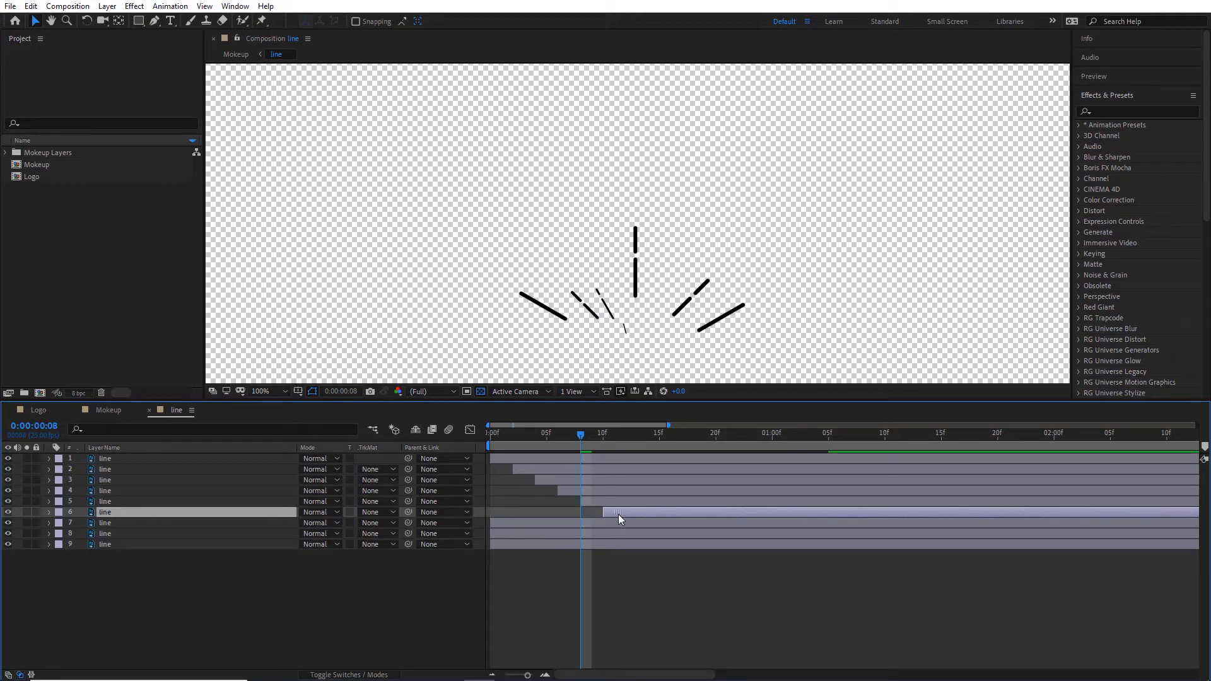
pyautogui.moveTo(535, 525); pyautogui.dragTo(716, 573)
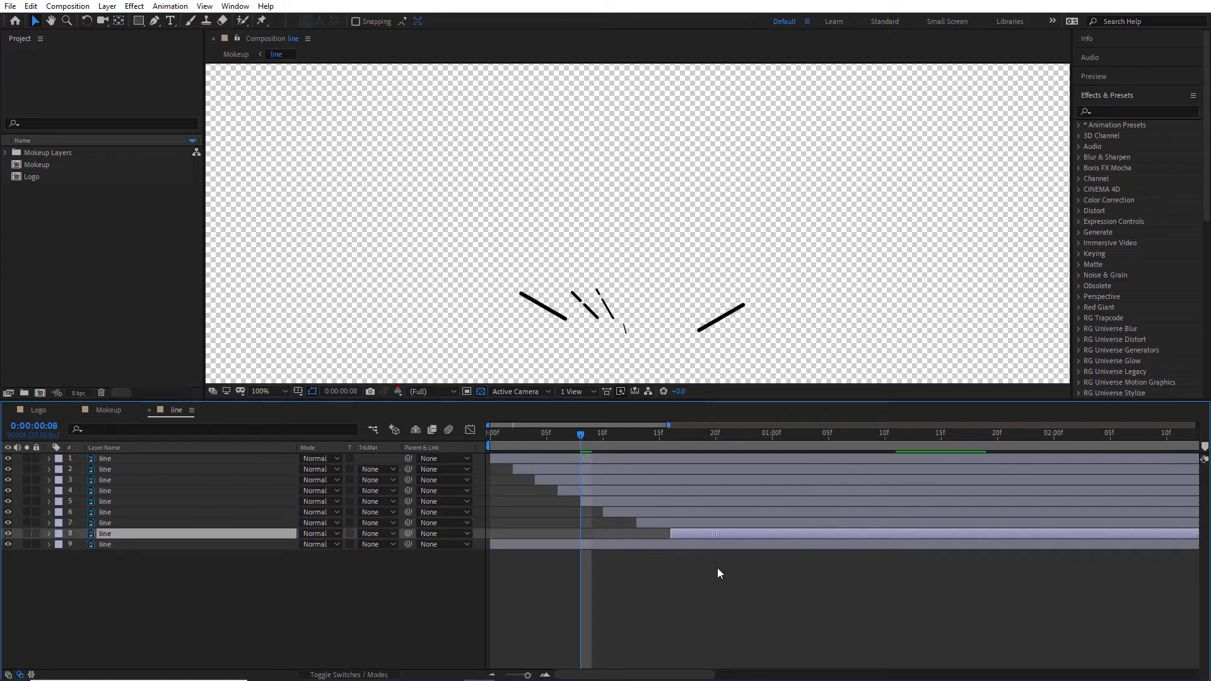
pyautogui.moveTo(526, 544); pyautogui.dragTo(740, 570)
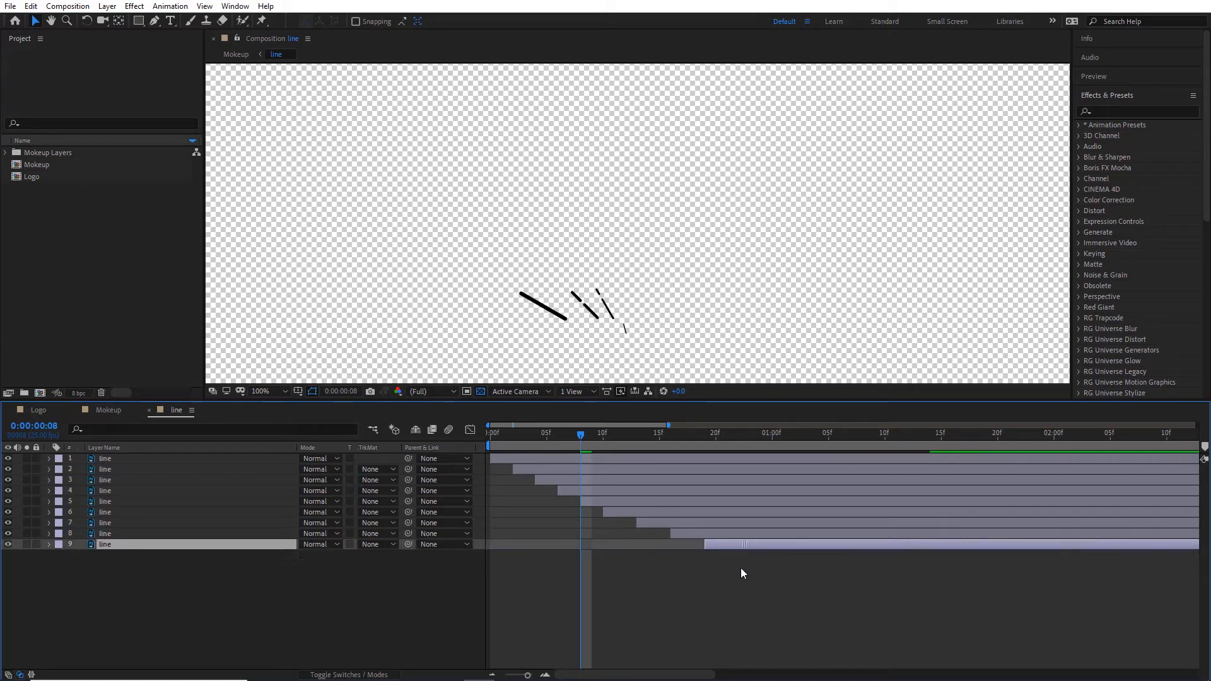
# - Preview the staggered growth of the nine rays in the line composition
pyautogui.click(699, 577)
pyautogui.press('space')
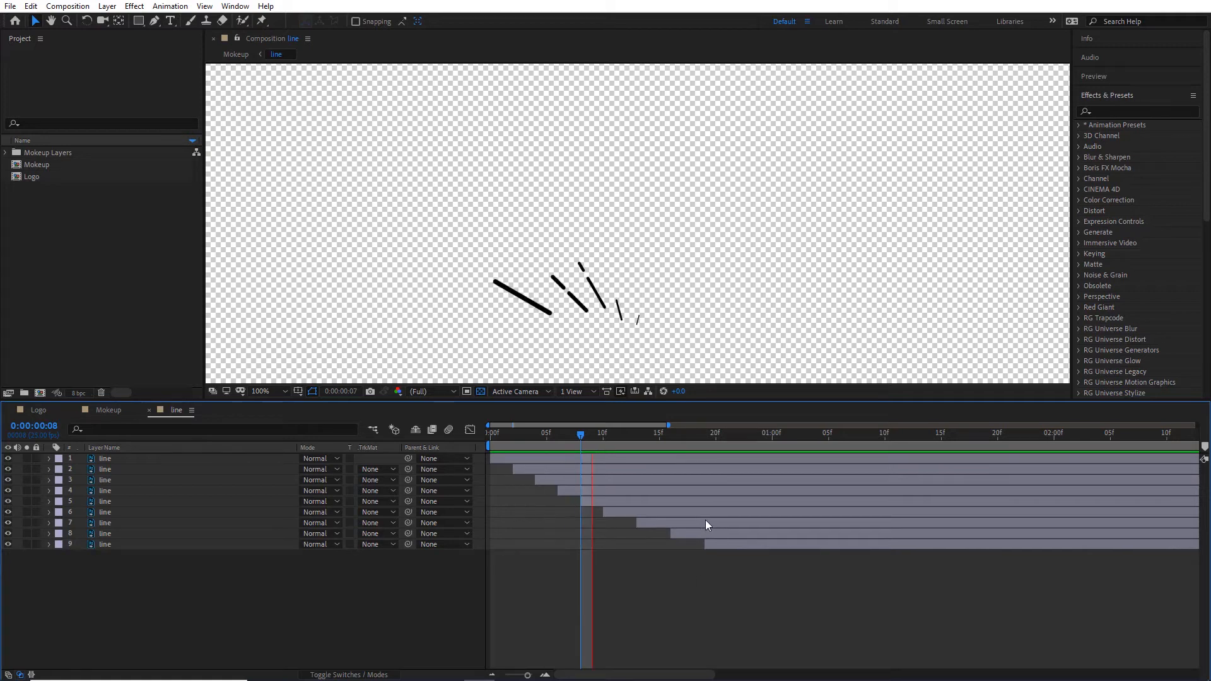
pyautogui.moveTo(725, 437); pyautogui.dragTo(638, 552)
pyautogui.press('space')
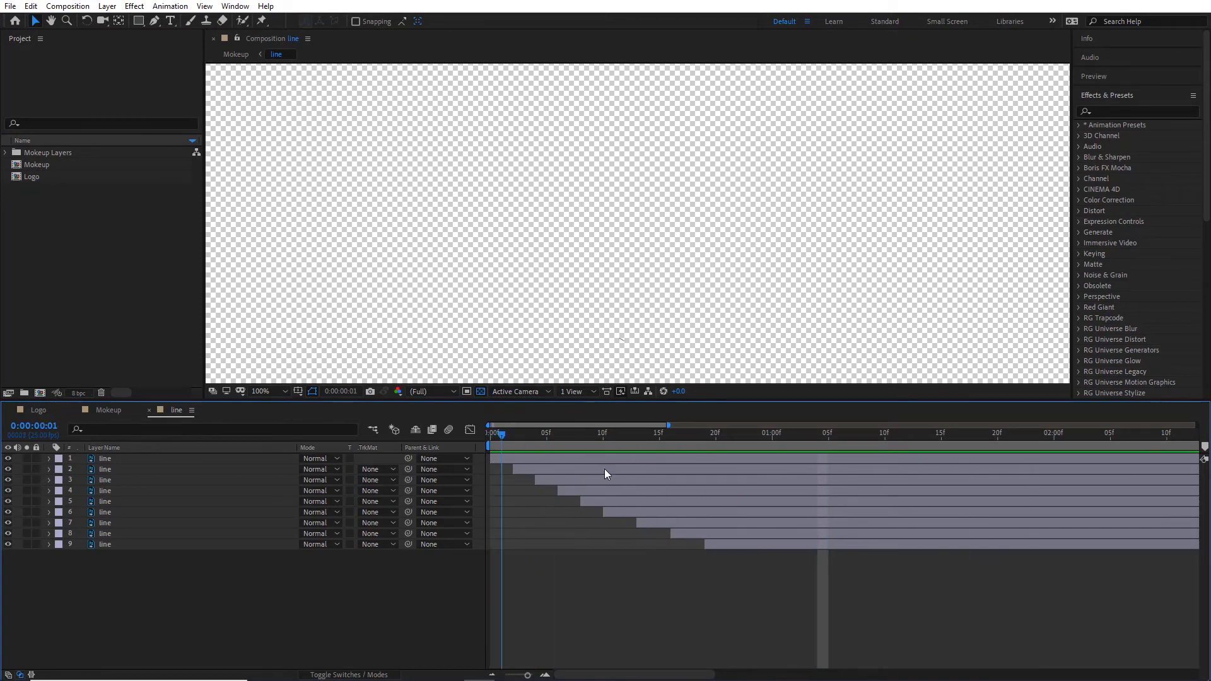
# - Randomize the ray order by starting line layers 2 to 6 at frames 3, 8, 5, 7, 4 and layer 8 at frame 10, then preview
pyautogui.moveTo(701, 494)
pyautogui.mouseDown()
pyautogui.moveTo(667, 485)
pyautogui.moveTo(711, 485)
pyautogui.mouseUp()
pyautogui.moveTo(644, 512); pyautogui.dragTo(577, 514)
pyautogui.moveTo(689, 533); pyautogui.dragTo(589, 495)
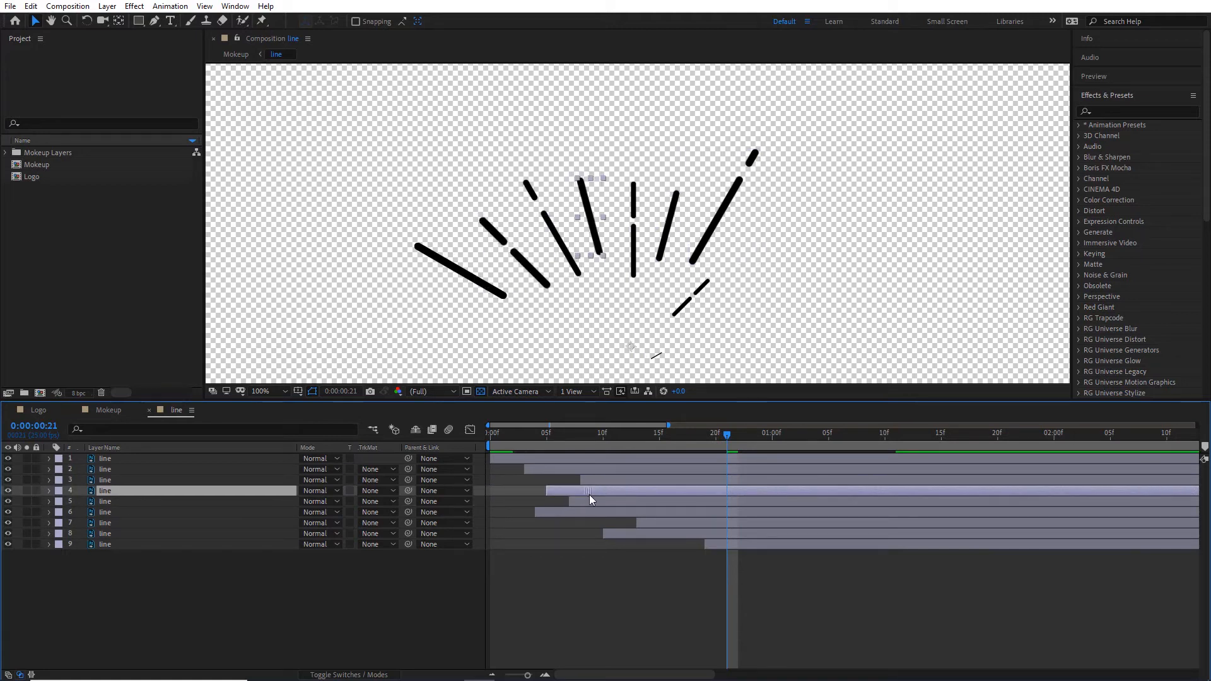
pyautogui.press('space')
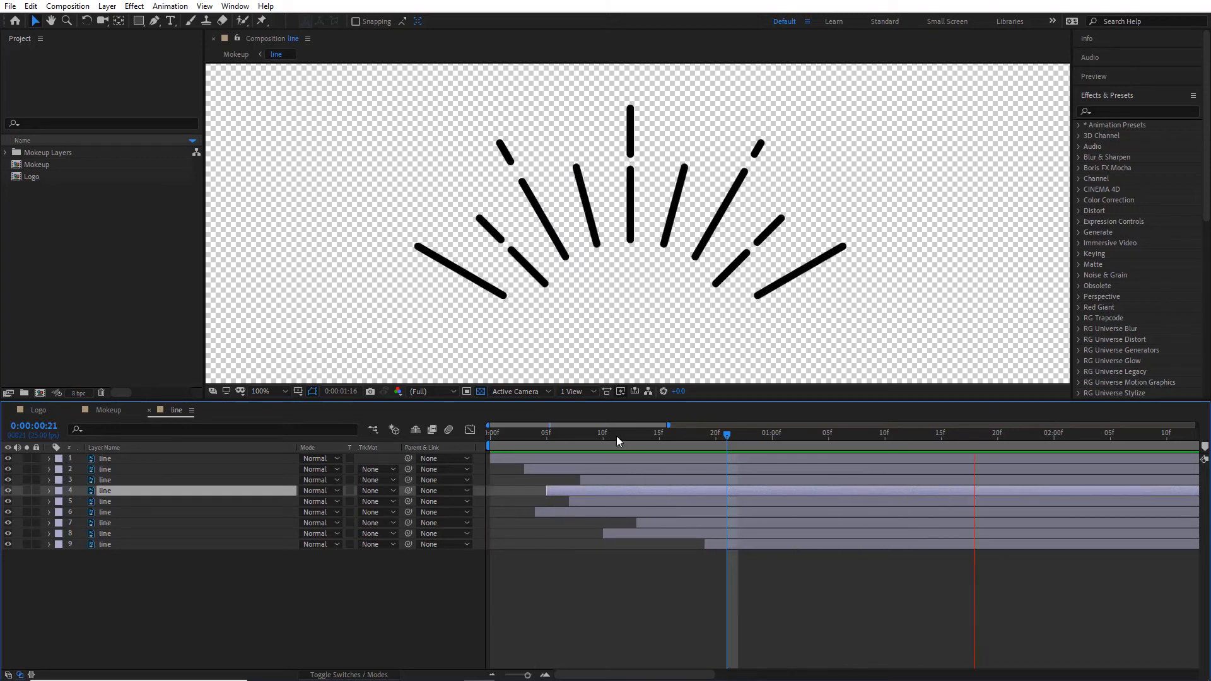
pyautogui.click(489, 436)
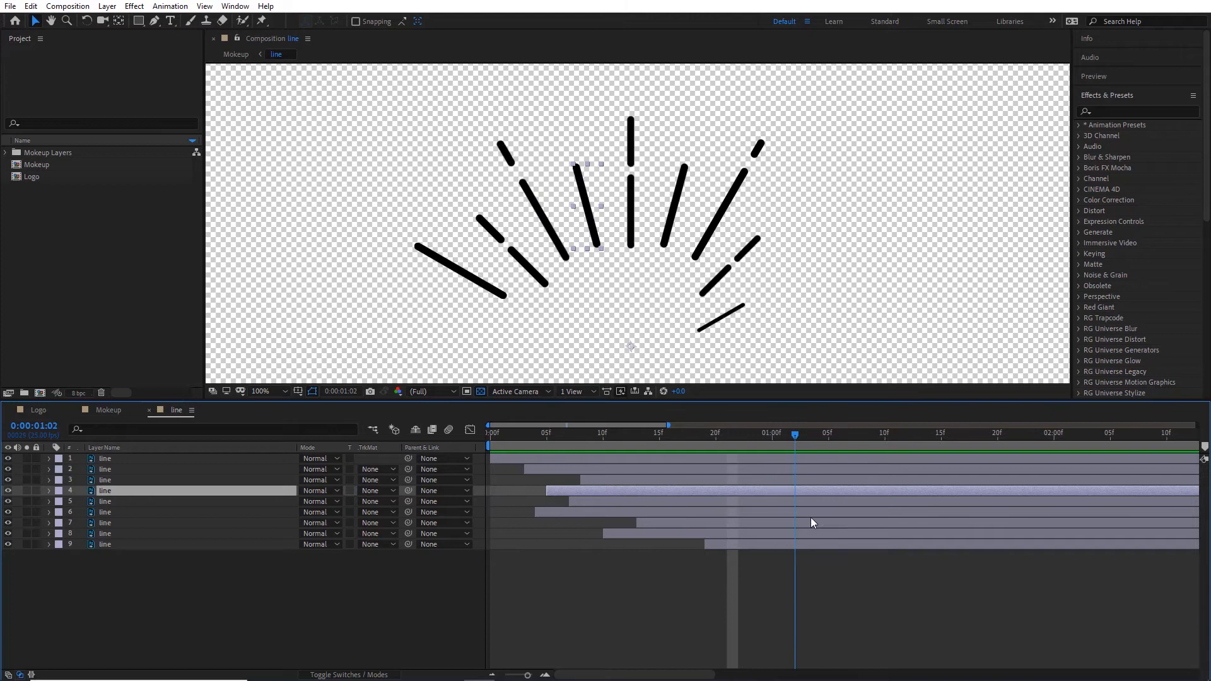
# - Review the ray animation together with the complete logo in the Makeup composition
pyautogui.click(111, 410)
pyautogui.moveTo(542, 442)
pyautogui.mouseDown()
pyautogui.moveTo(479, 440)
pyautogui.moveTo(560, 453)
pyautogui.moveTo(548, 463)
pyautogui.mouseUp()
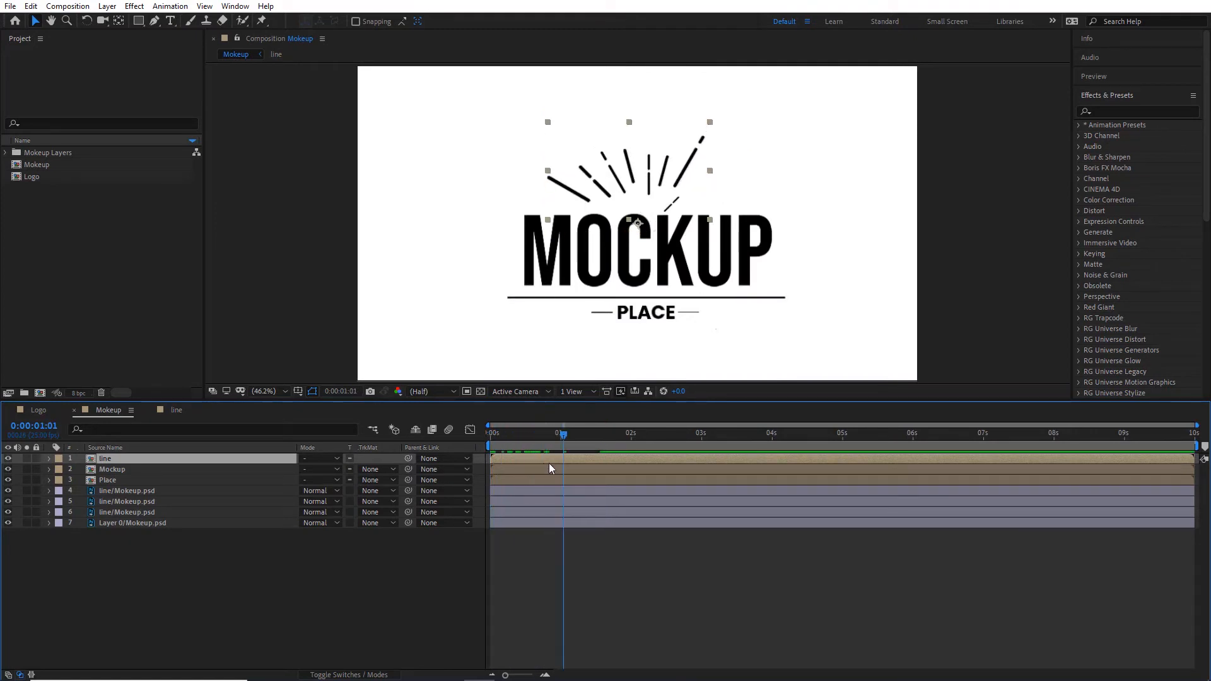
pyautogui.doubleClick(543, 463)
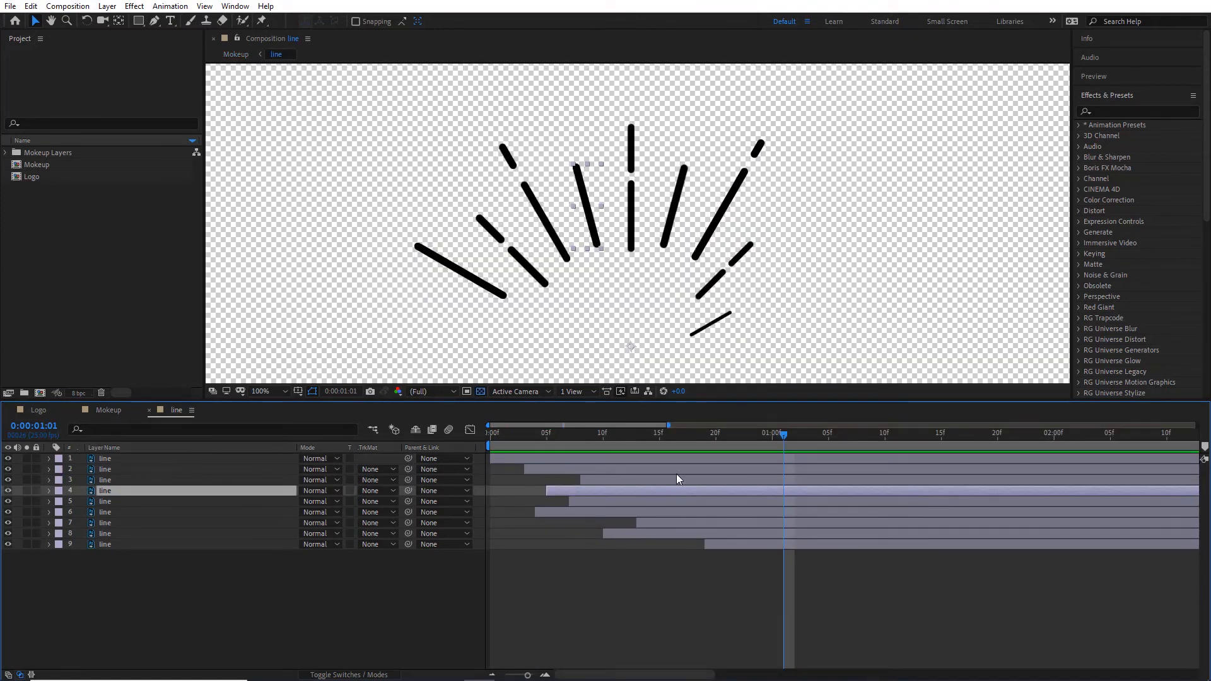
pyautogui.click(108, 410)
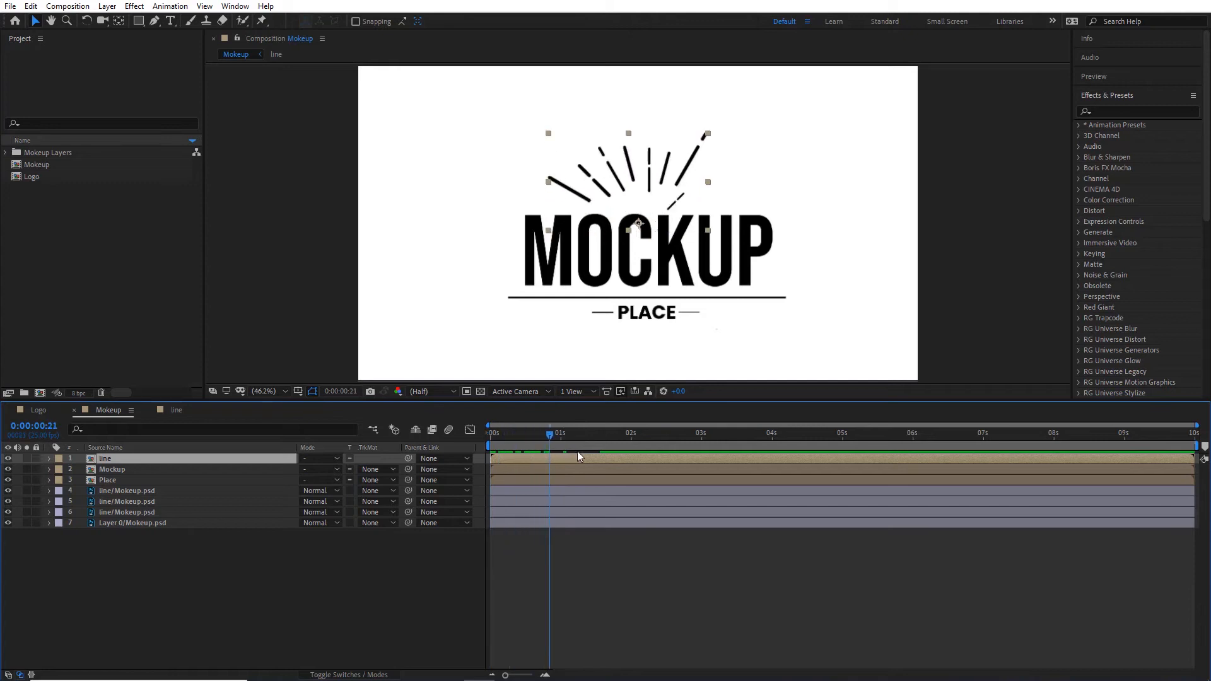
pyautogui.press('space')
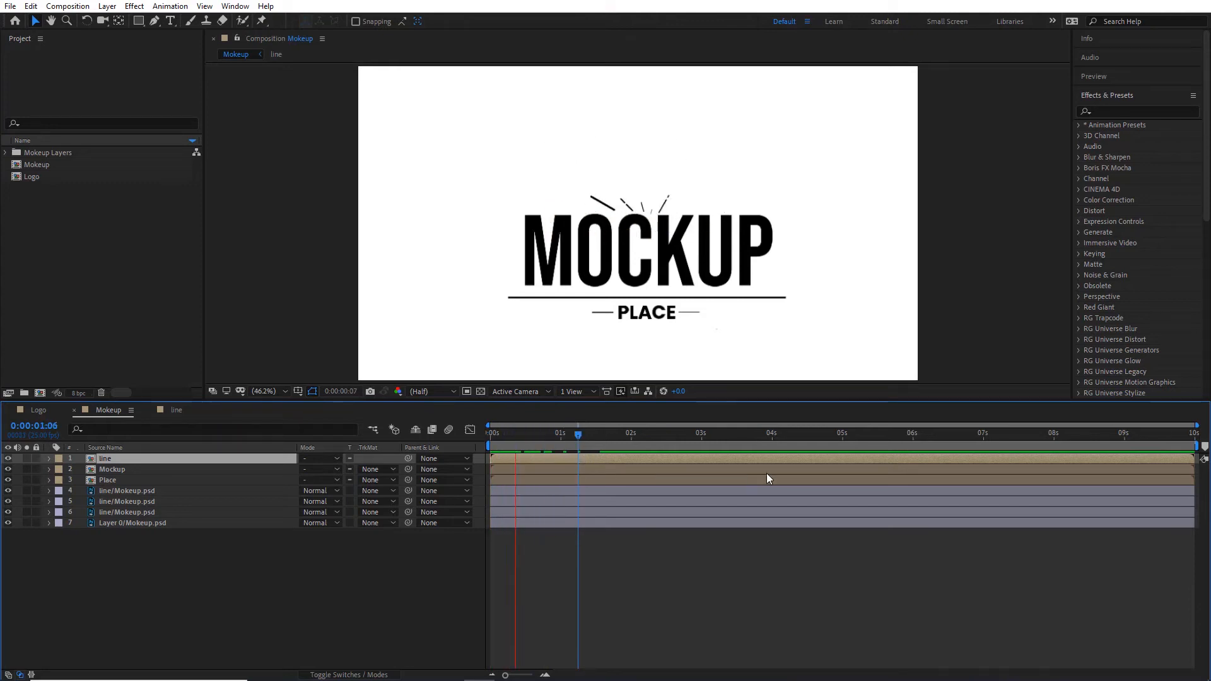
pyautogui.press('space')
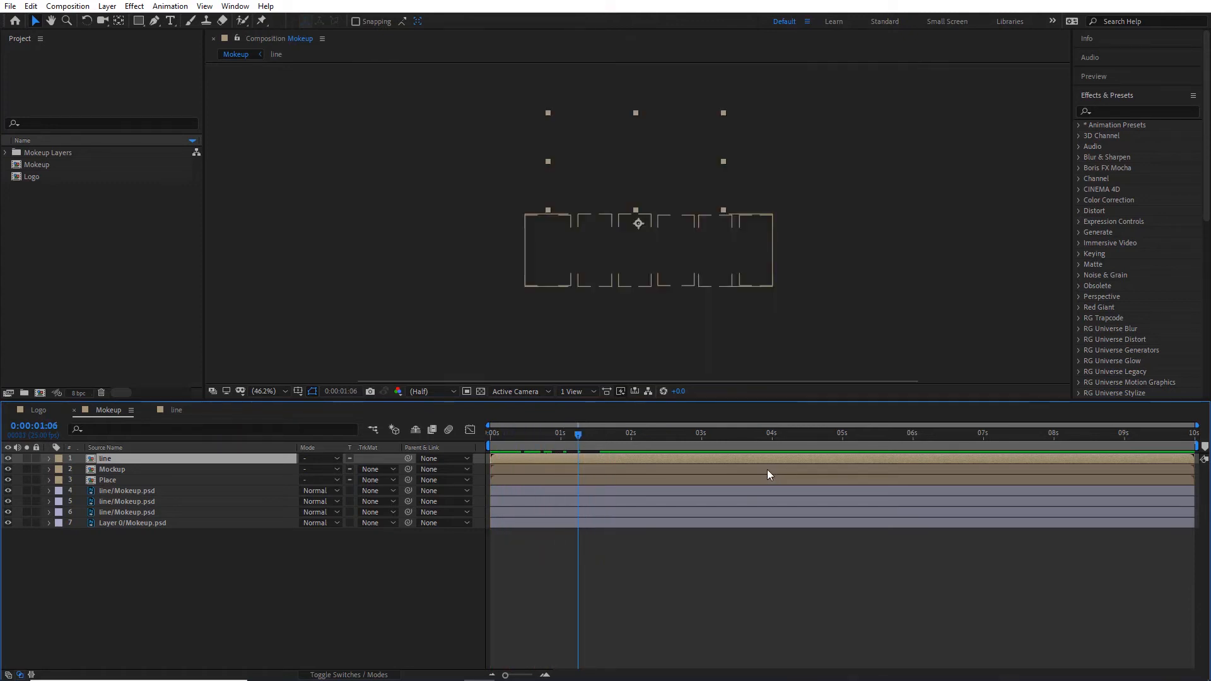
pyautogui.press('space')
pyautogui.press('space')
pyautogui.press('space')
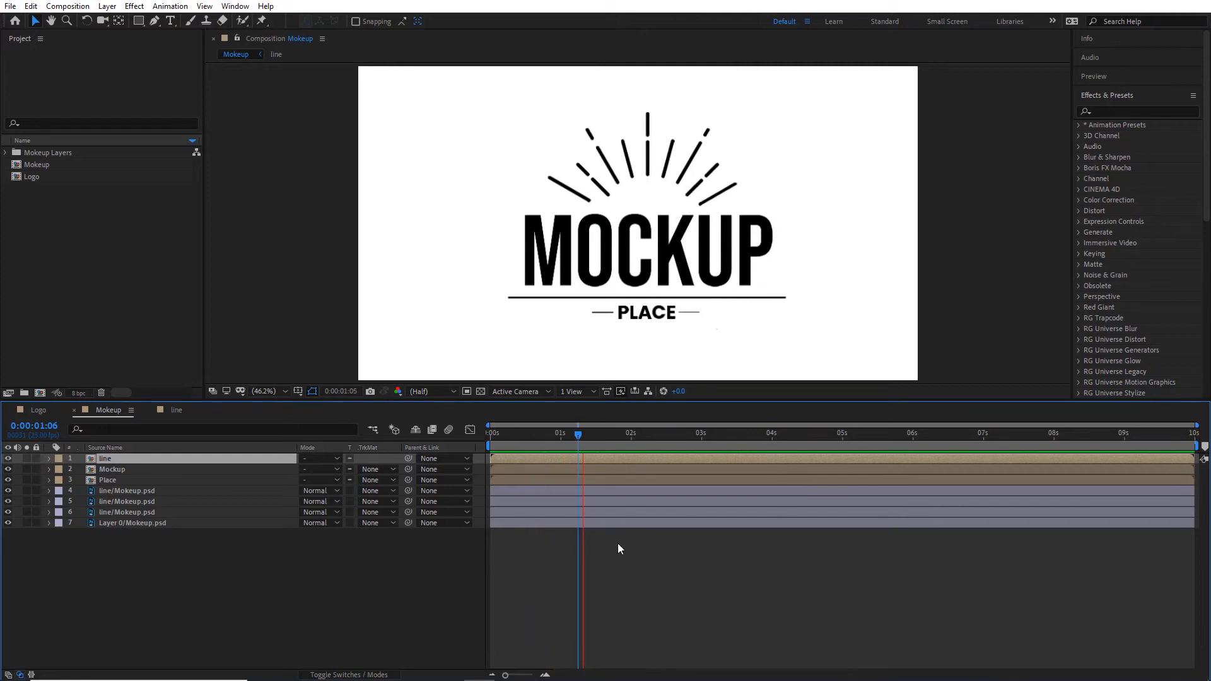
pyautogui.press('space')
pyautogui.moveTo(585, 481); pyautogui.dragTo(560, 506)
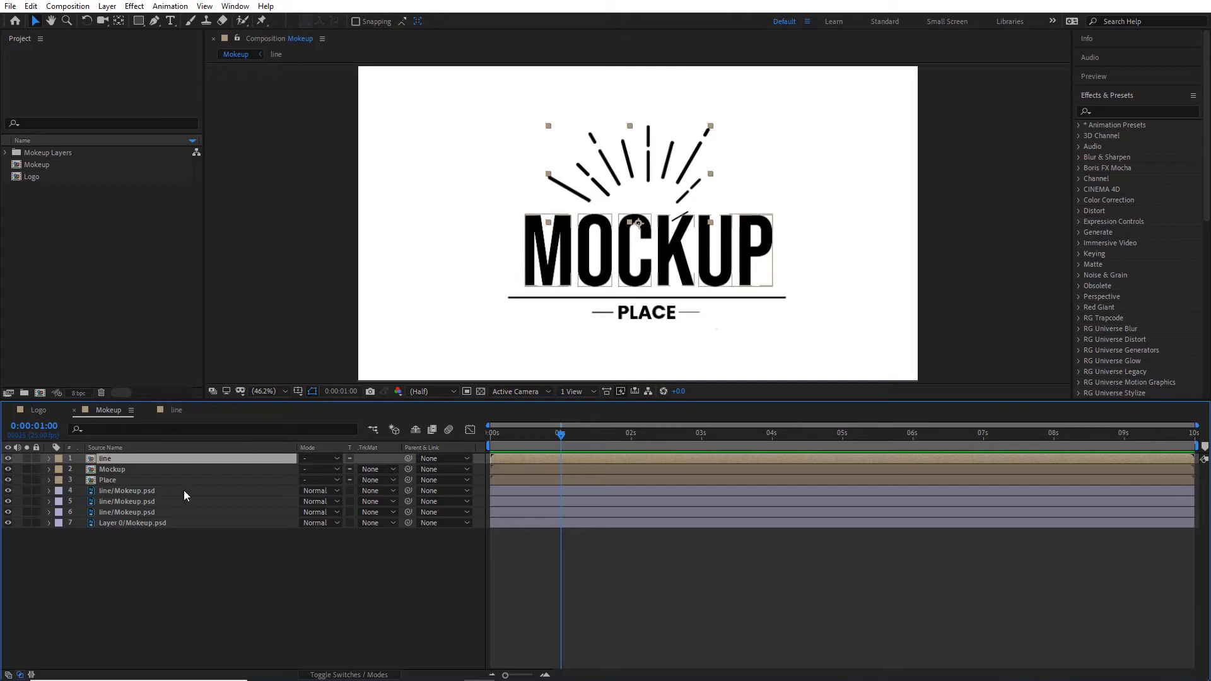
# - Open the Mockup precomposition and show its background as a transparency grid
pyautogui.click(112, 470)
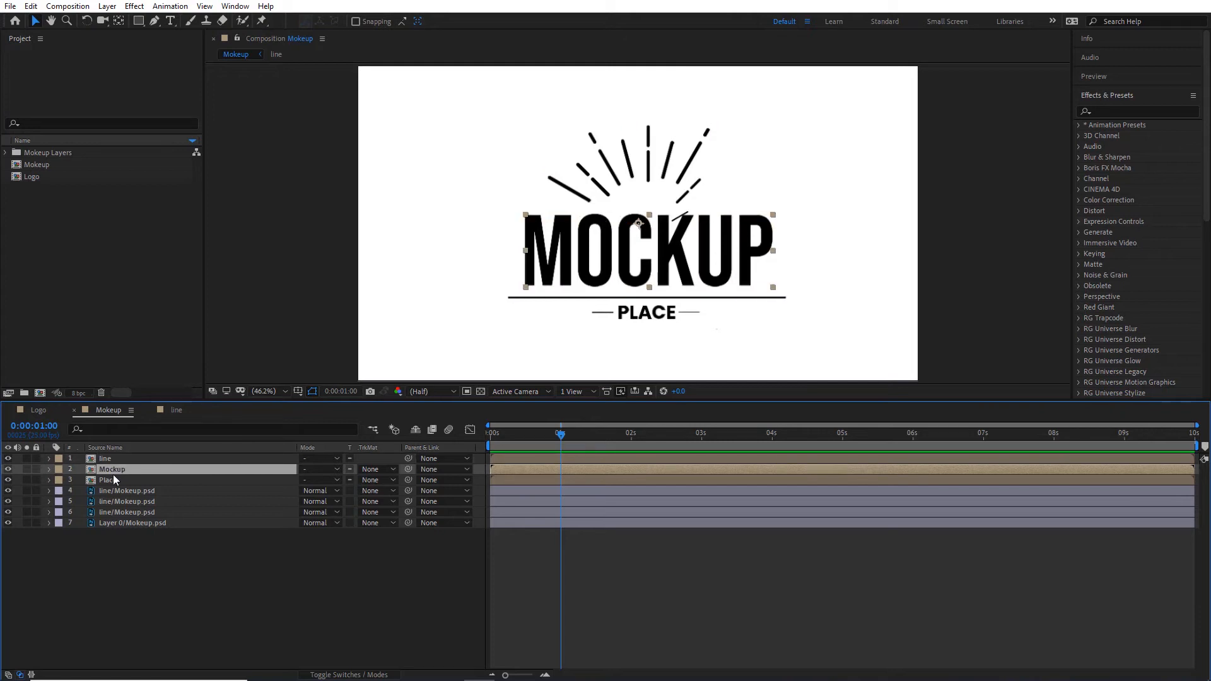
pyautogui.doubleClick(566, 469)
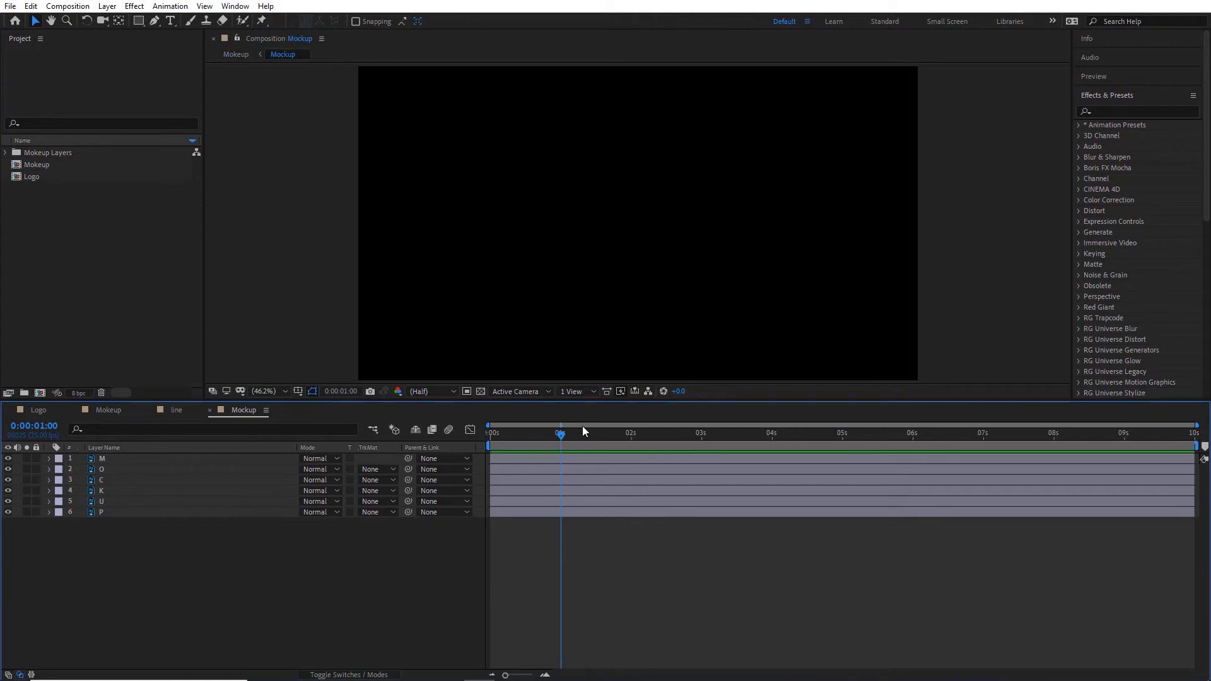
pyautogui.click(479, 391)
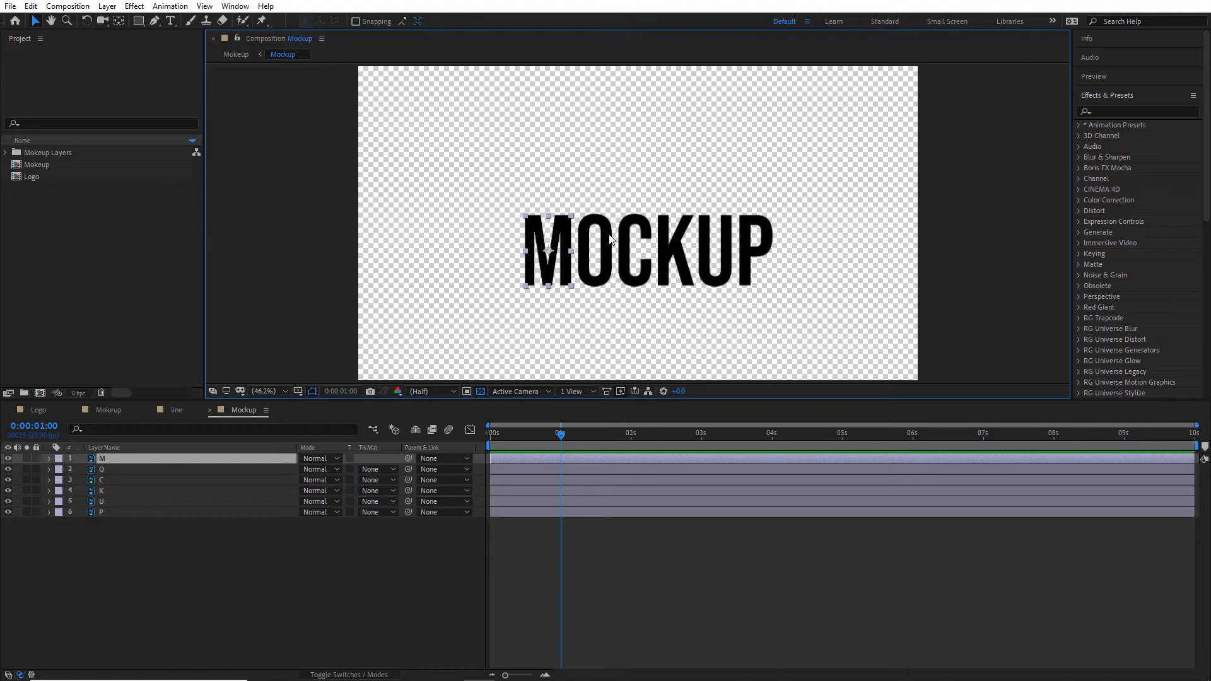
# - Check in the composition view that the letters of MOCKUP are separate layers
pyautogui.click(610, 241)
pyautogui.click(636, 227)
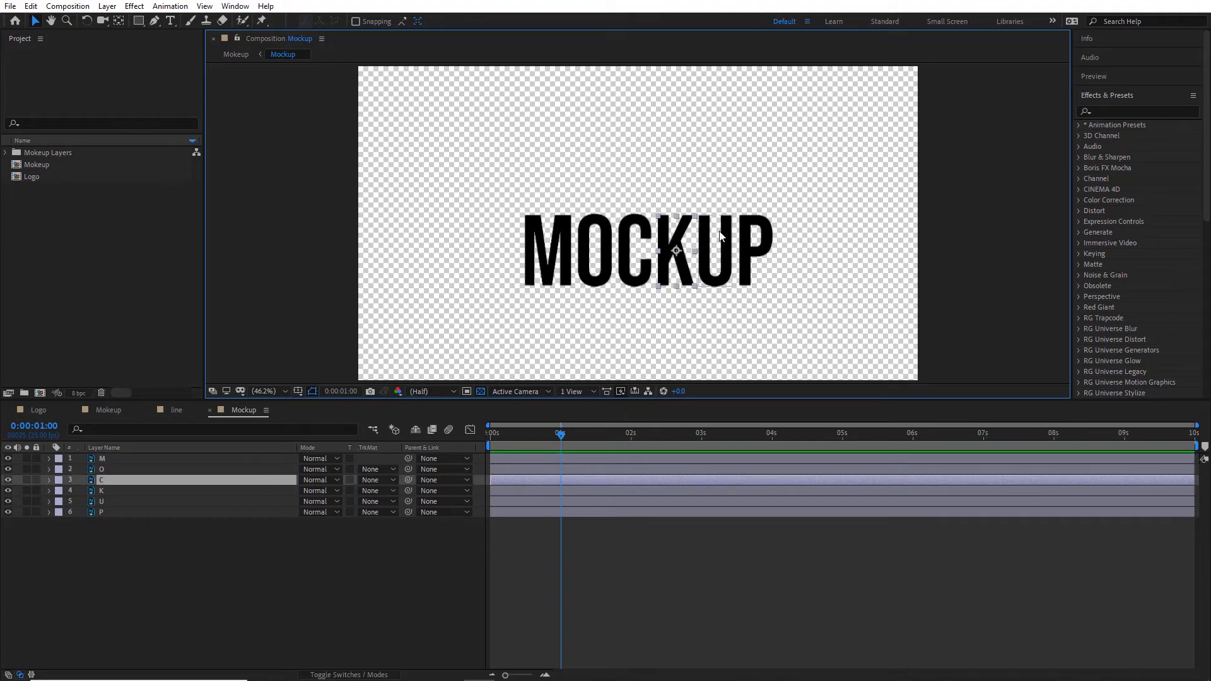
pyautogui.click(673, 235)
pyautogui.click(760, 234)
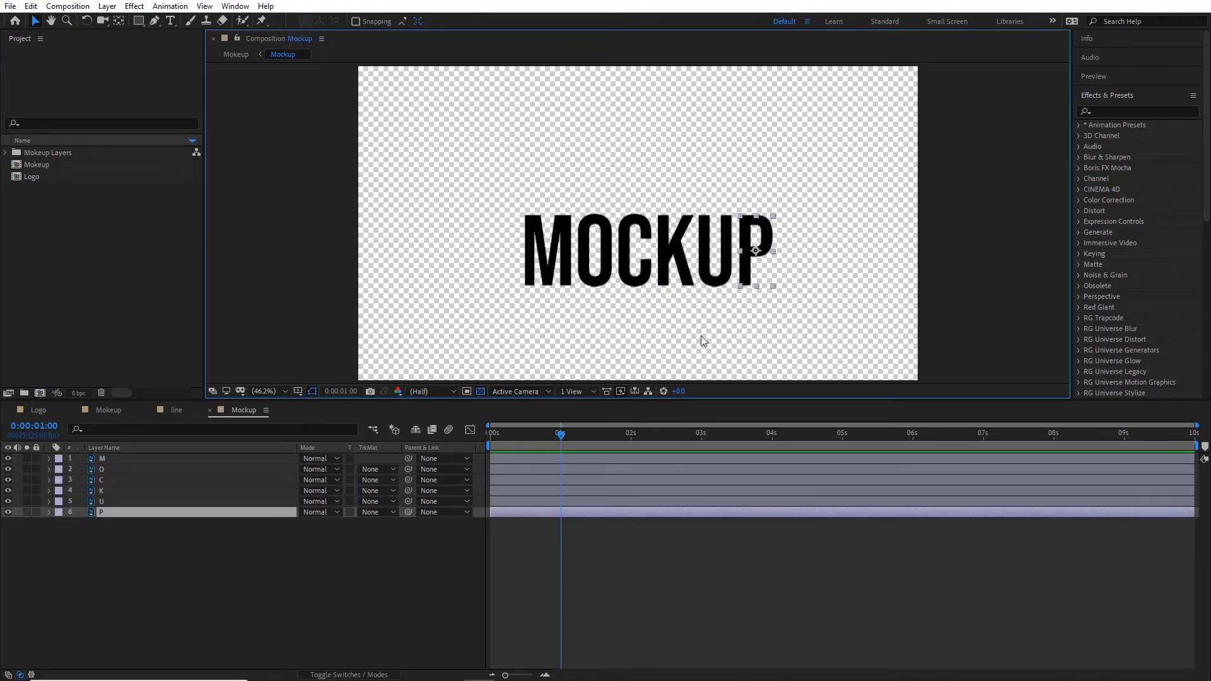
pyautogui.scroll(2, 631, 275)
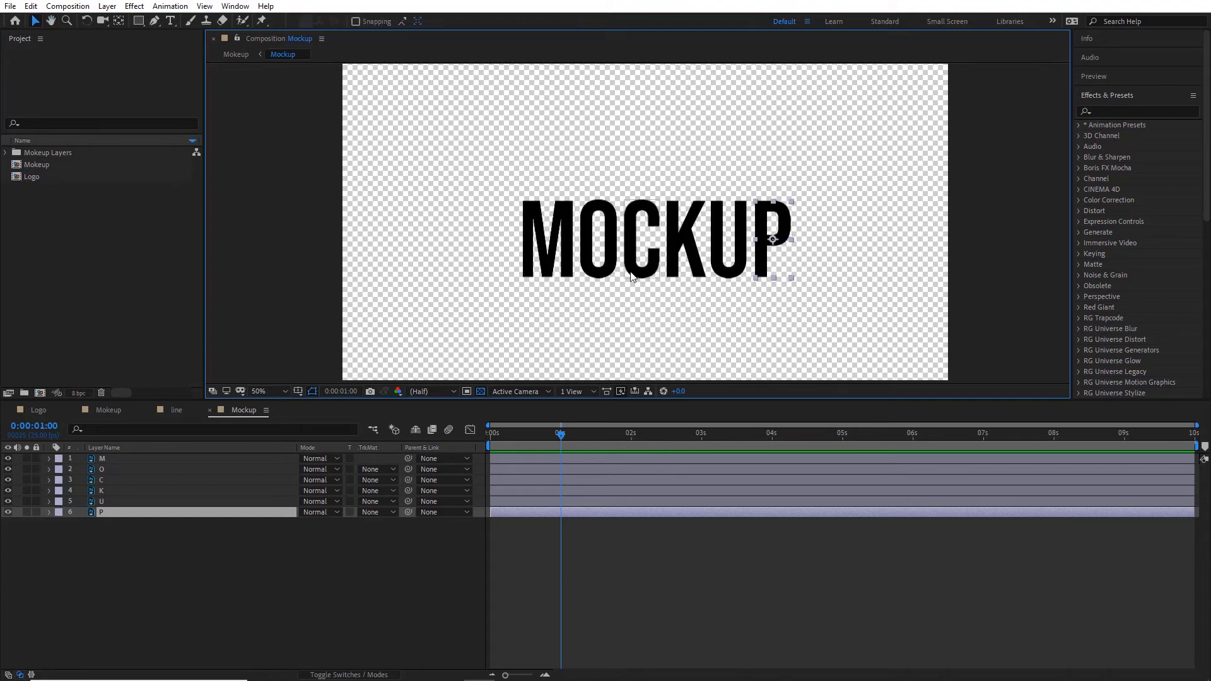
# - Add Position keyframes at frame 20 to all six letter layers, M through P
pyautogui.moveTo(522, 436); pyautogui.dragTo(484, 445)
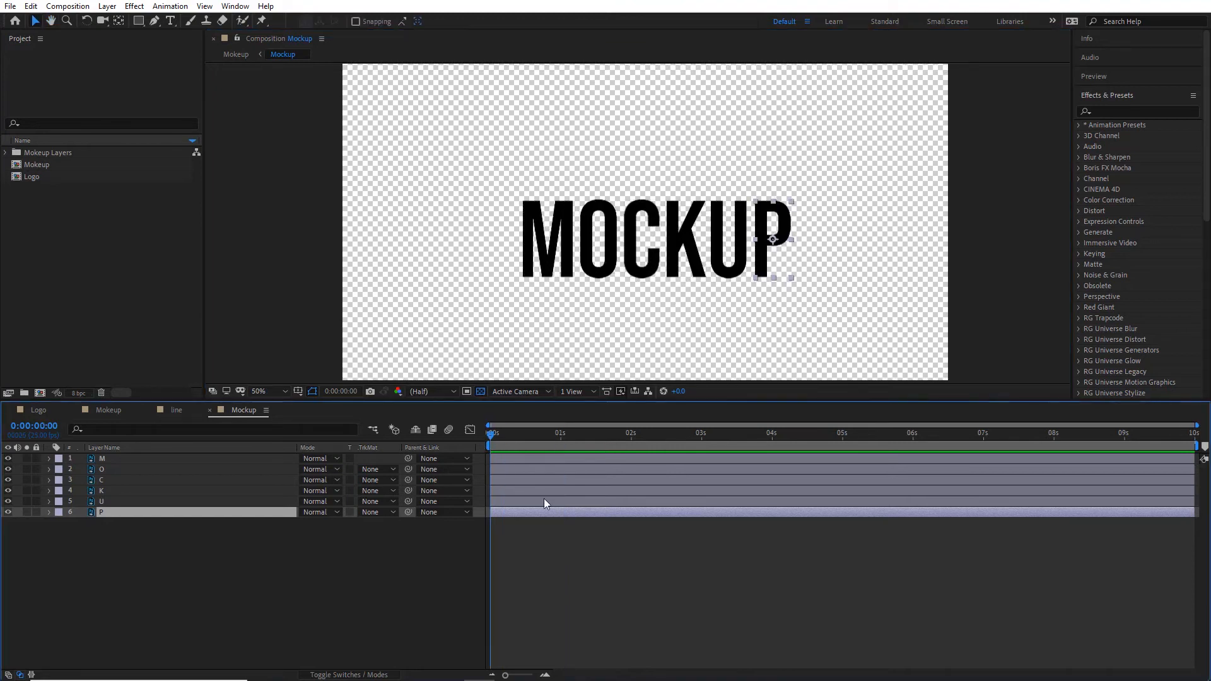
pyautogui.click(101, 458)
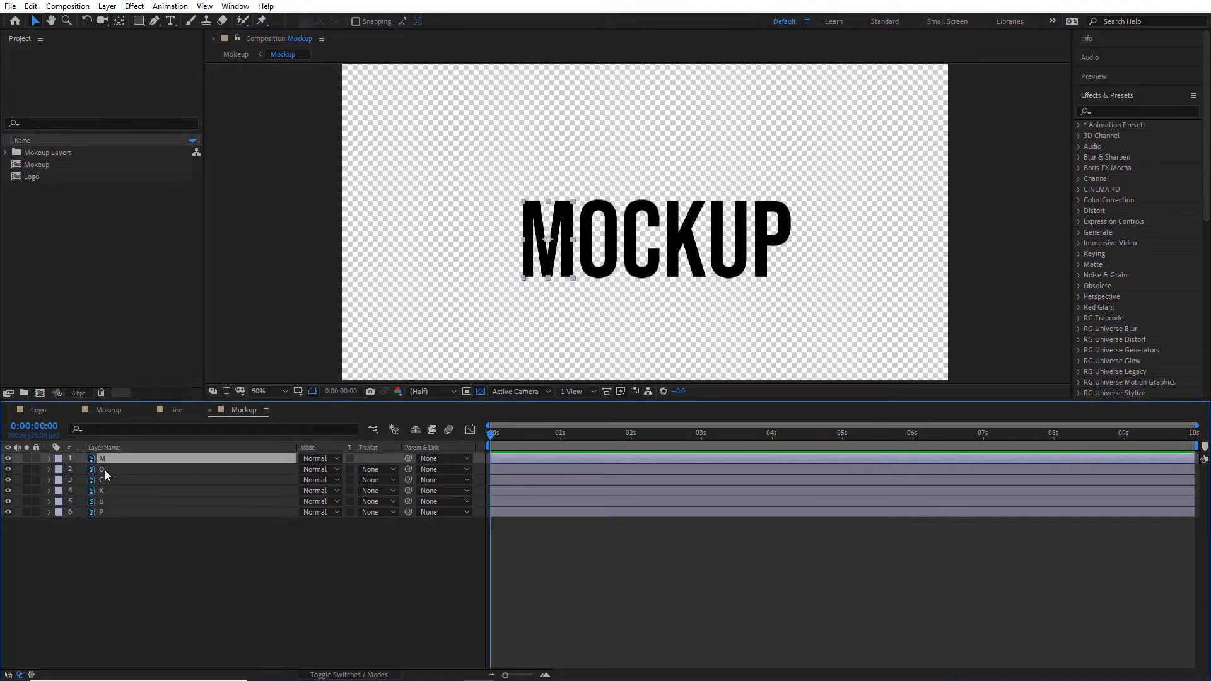
pyautogui.keyDown('shift'); pyautogui.click(100, 512); pyautogui.keyUp('shift')
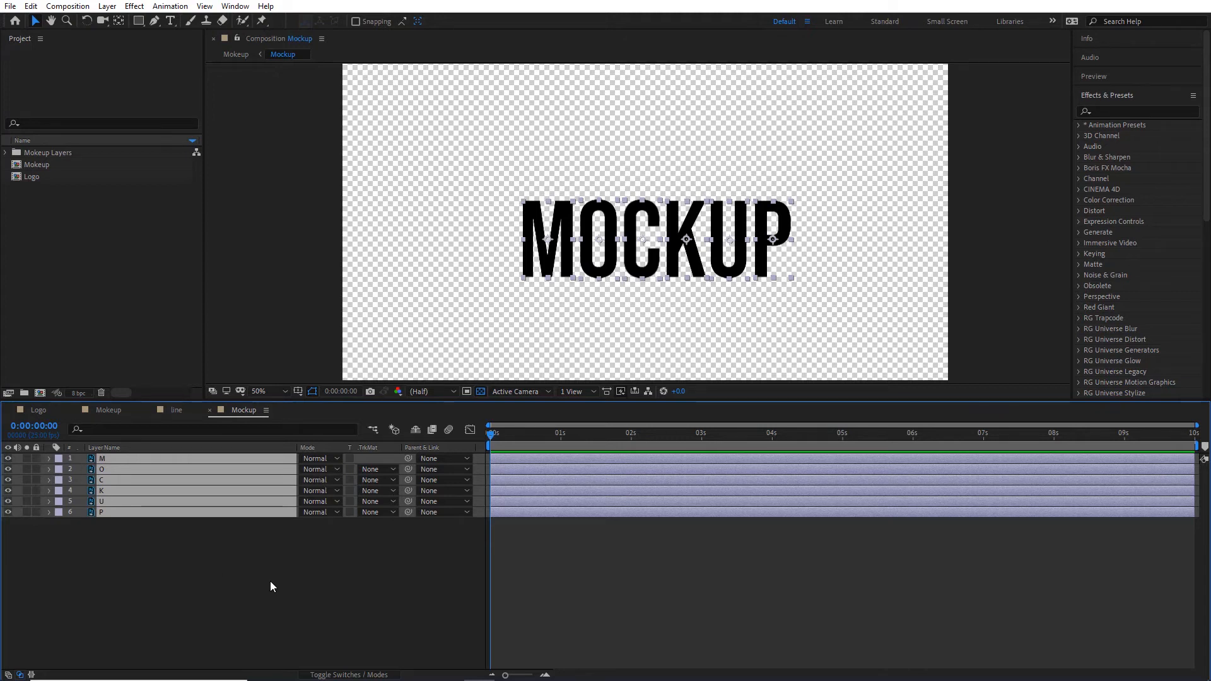
pyautogui.press('p')
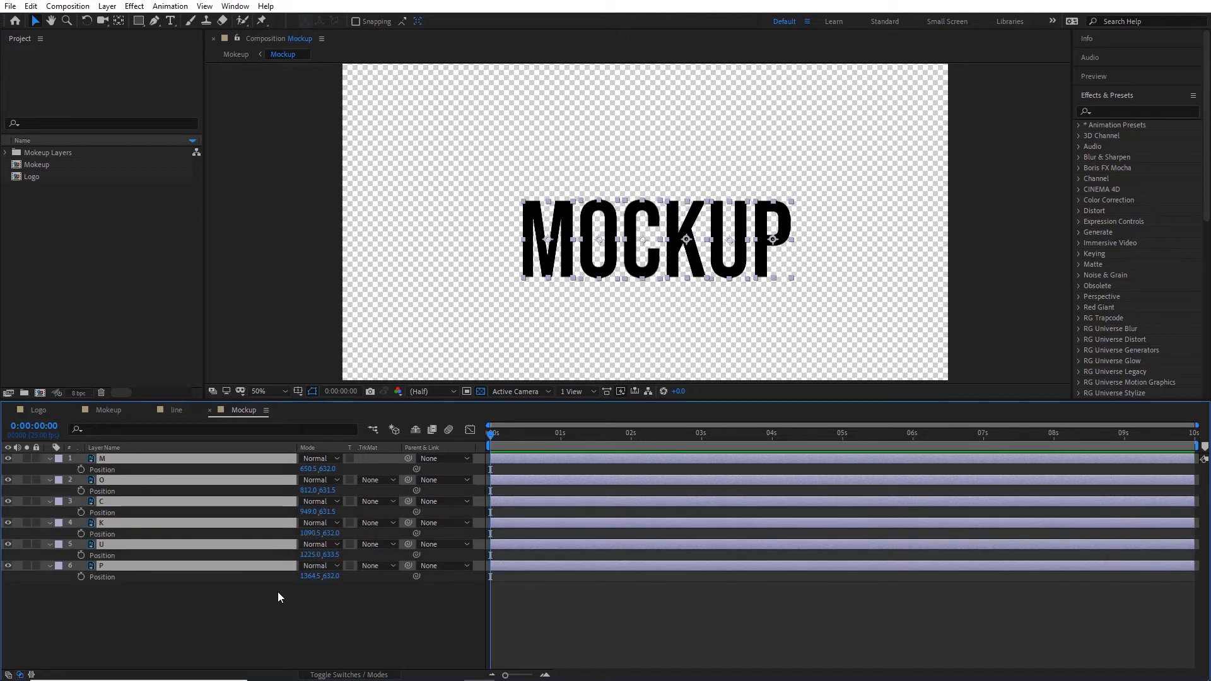
pyautogui.press('=')
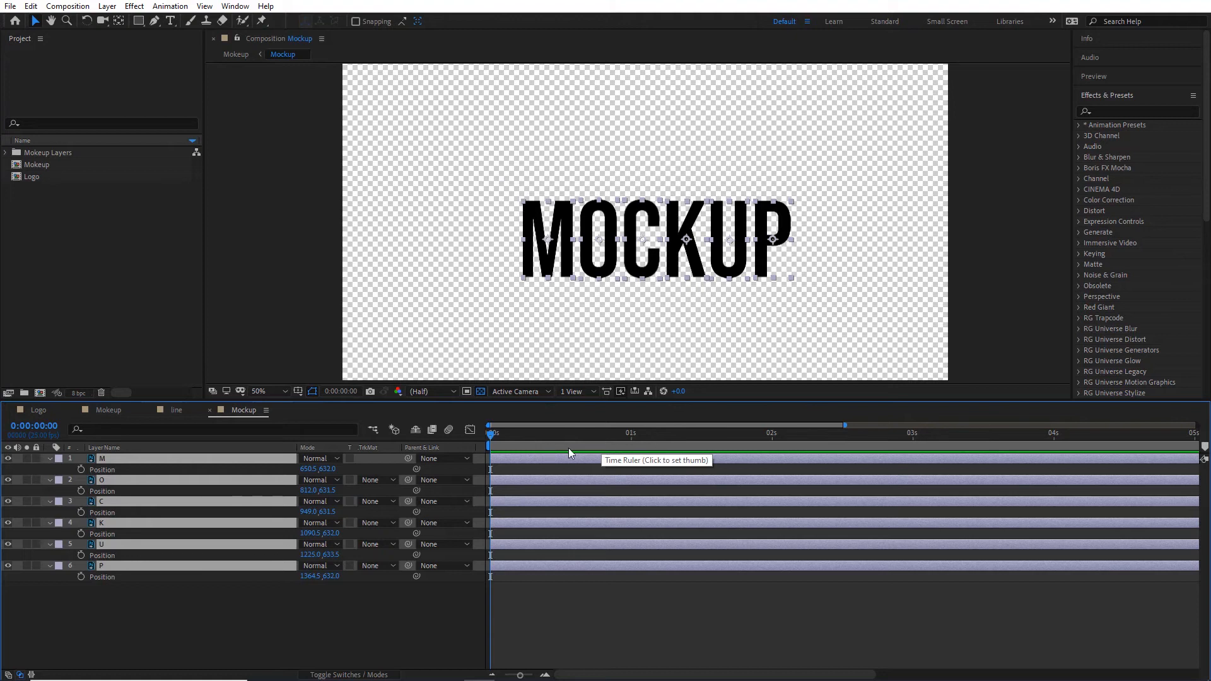
pyautogui.moveTo(570, 441); pyautogui.dragTo(725, 482)
pyautogui.press('-')
pyautogui.press('=')
pyautogui.press('=')
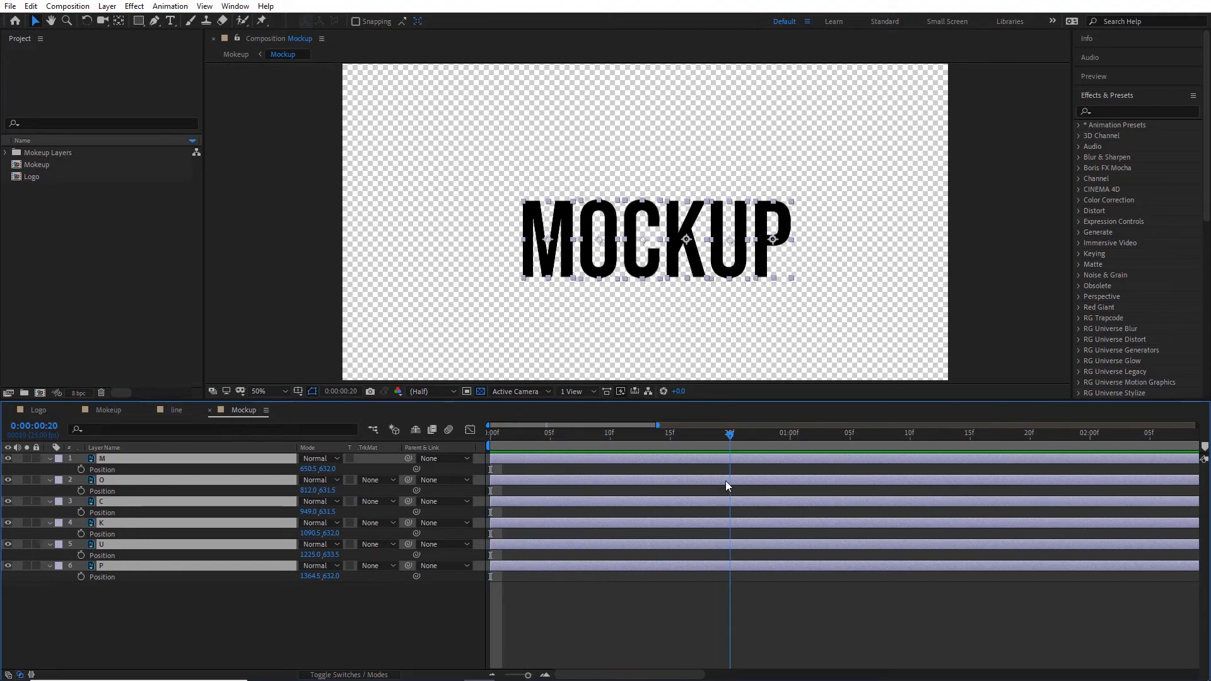
pyautogui.click(80, 468)
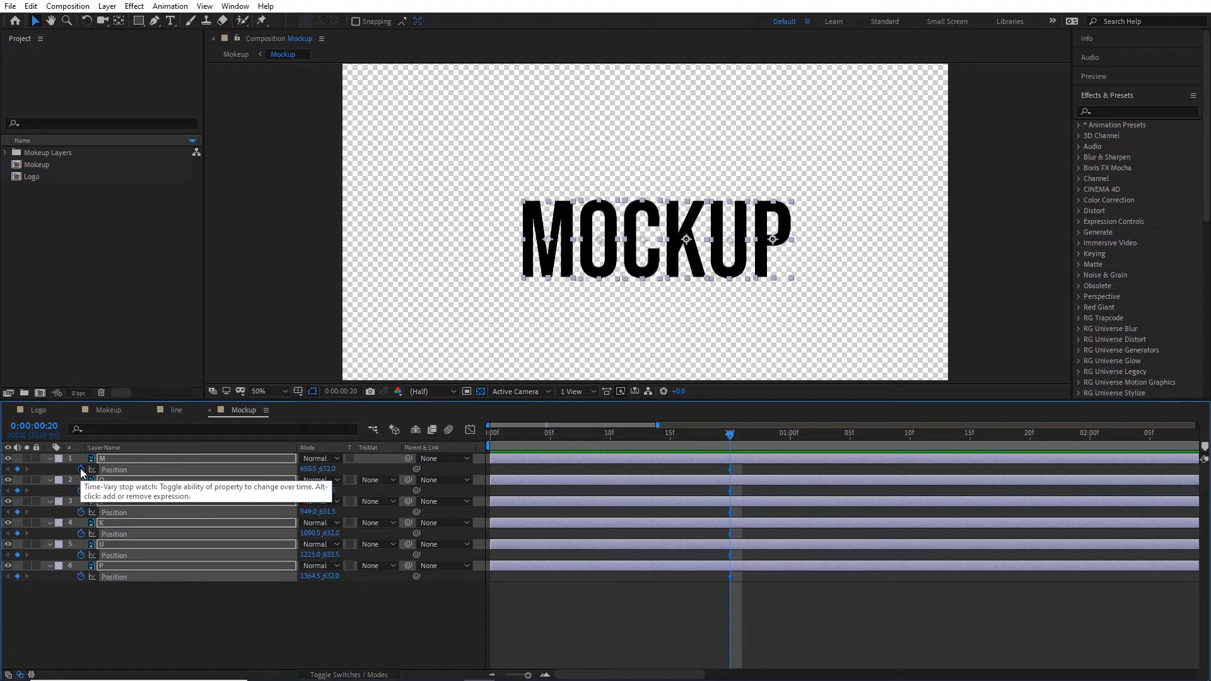
# - Keyframe all six letters beyond the canvas's right edge at frame 0, with the M's X position at 2004.5
pyautogui.press('Home')
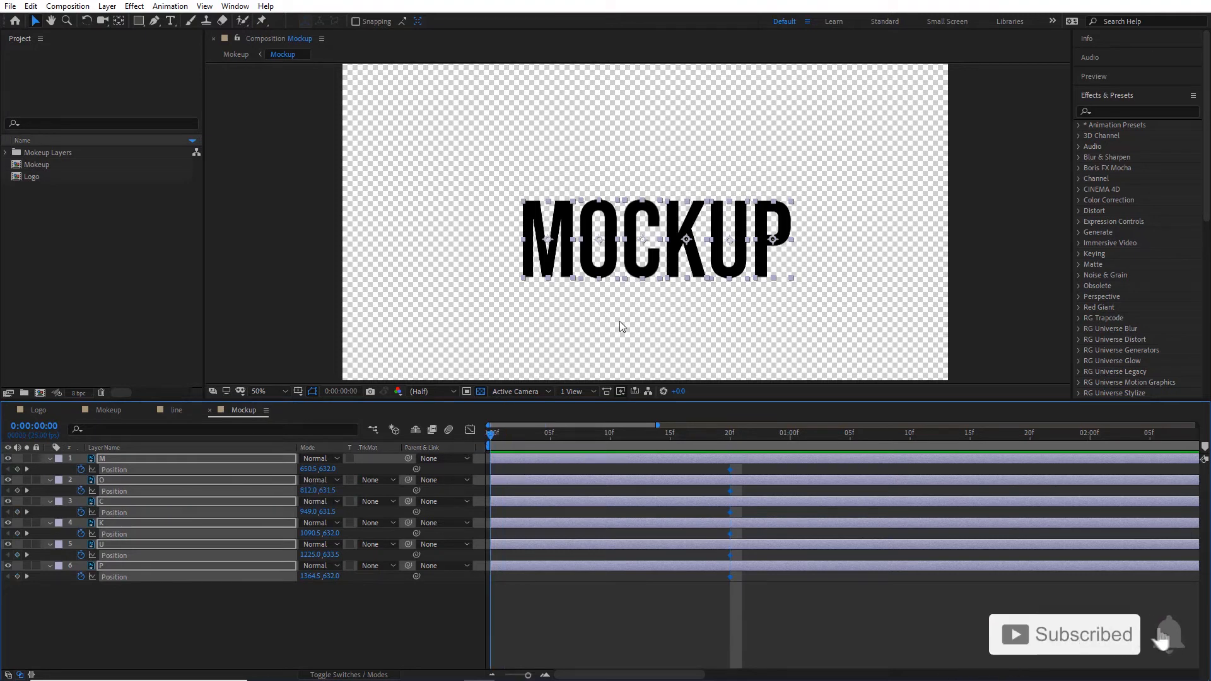
pyautogui.click(541, 255)
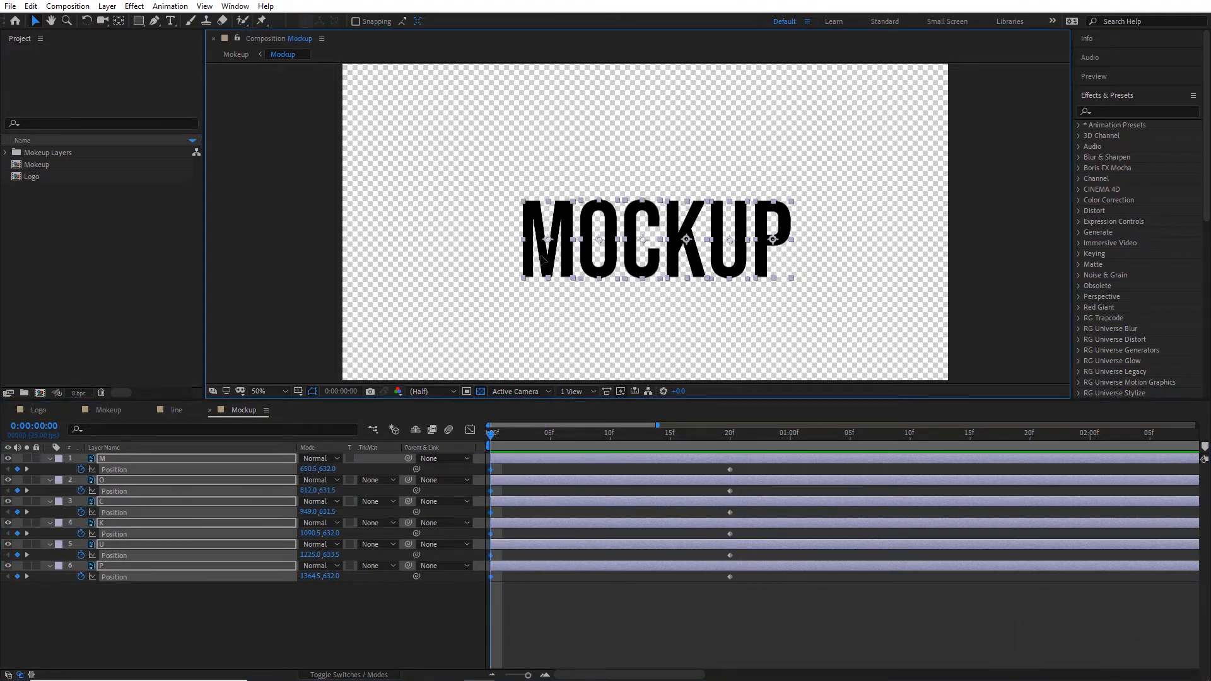
pyautogui.moveTo(320, 470); pyautogui.dragTo(1123, 431)
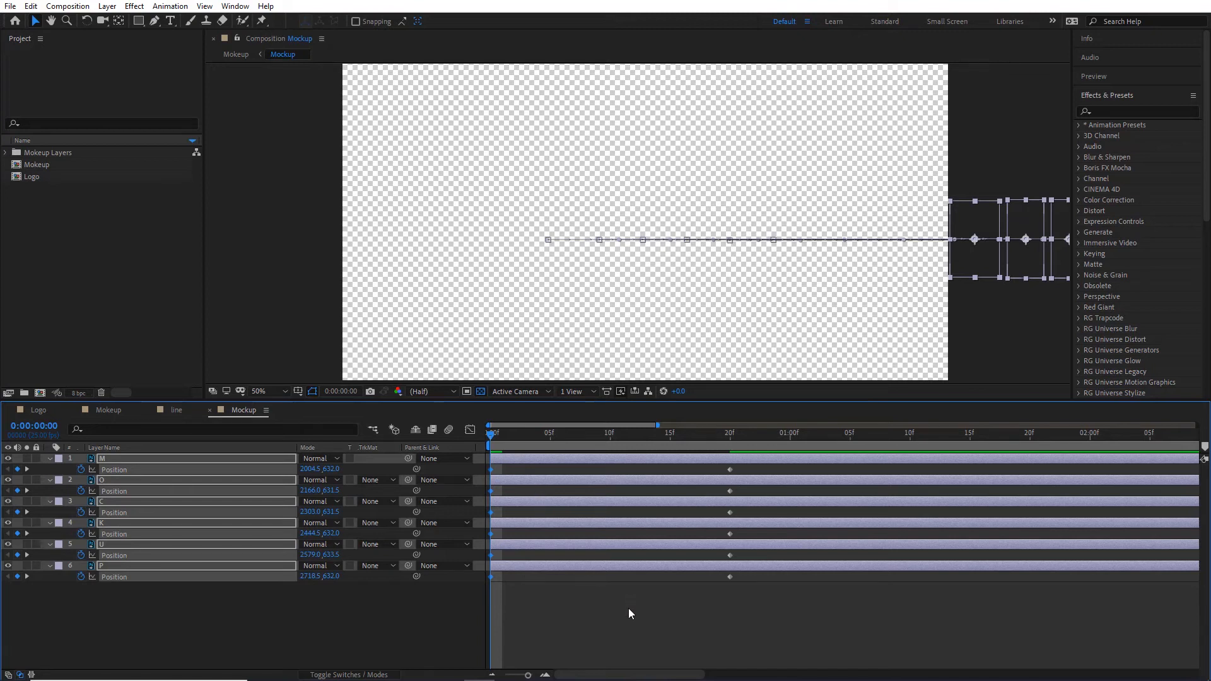
# - Preview the letters sliding in from the right between frames 0 and 20
pyautogui.press('space')
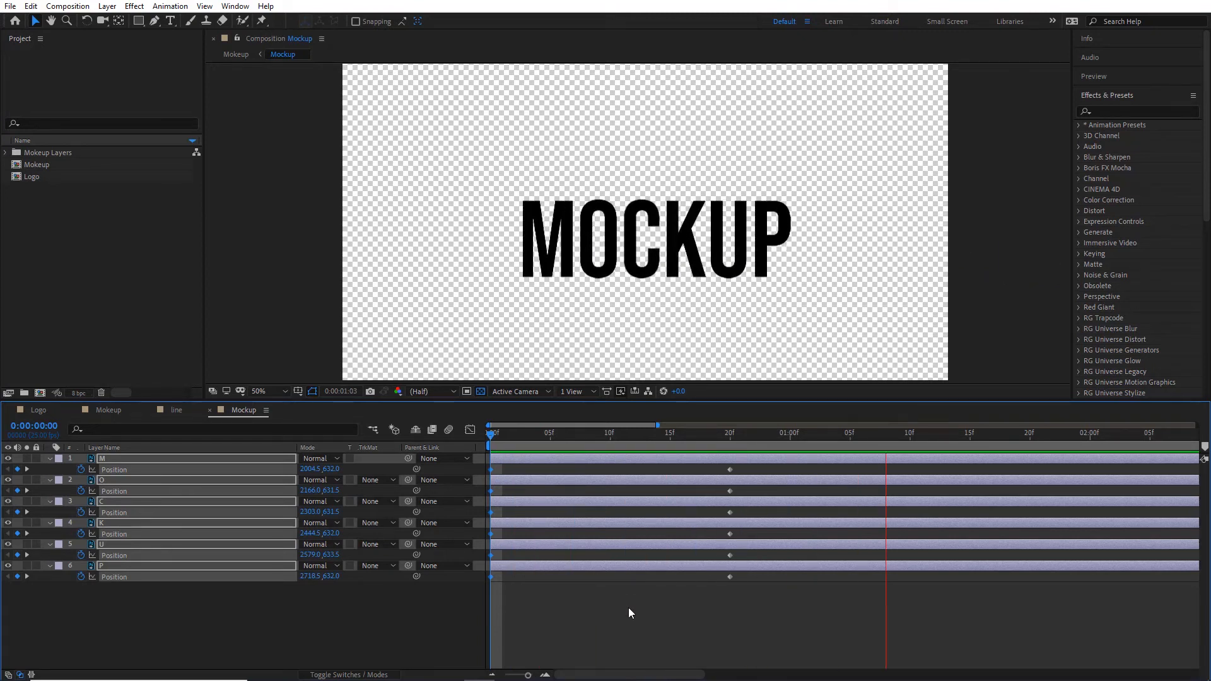
pyautogui.press('space')
pyautogui.press('space')
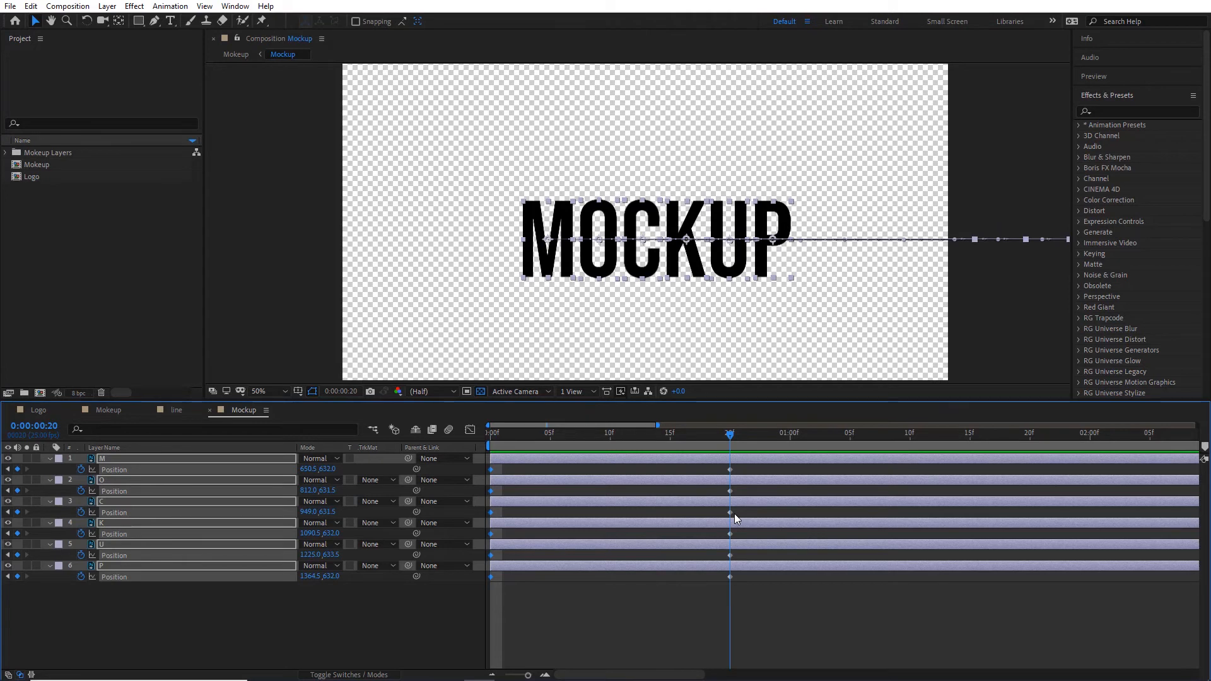
pyautogui.press('space')
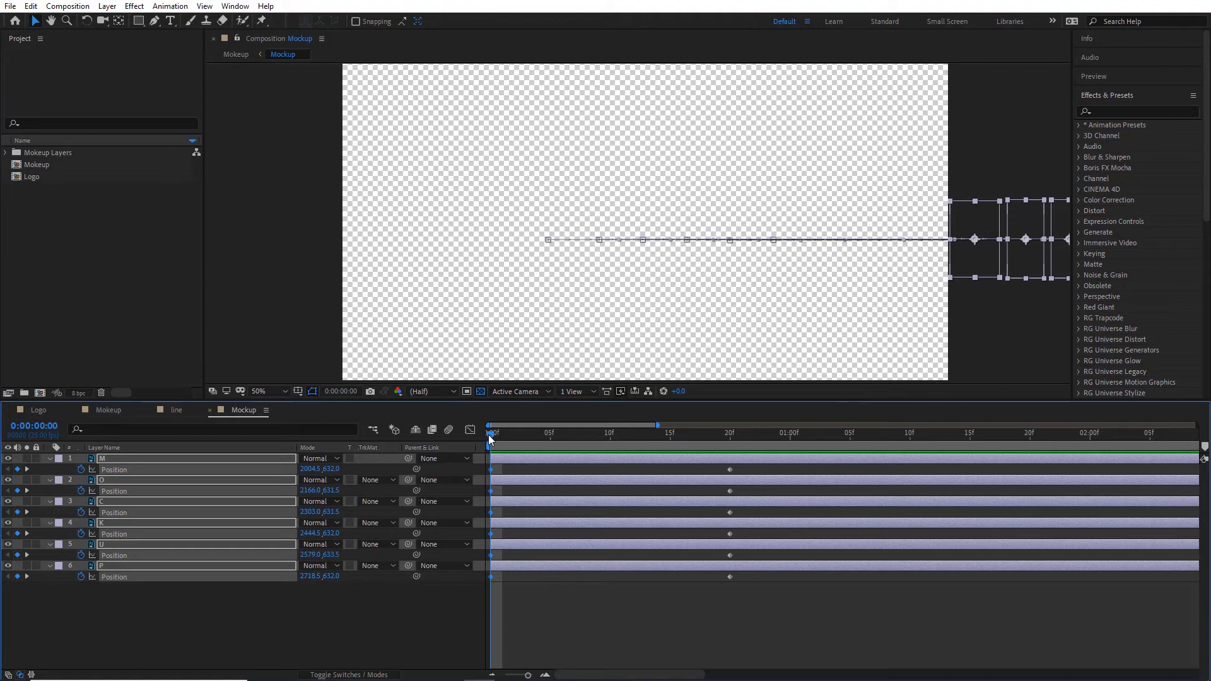
pyautogui.press('space')
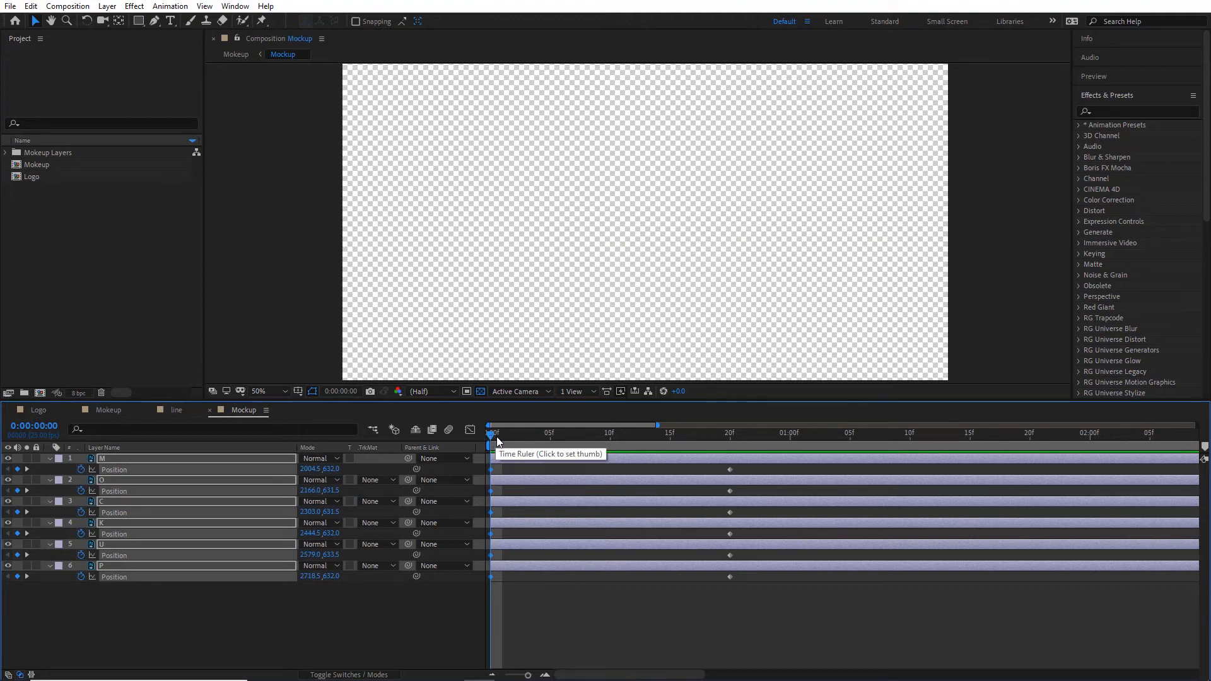
pyautogui.moveTo(629, 442); pyautogui.dragTo(681, 485)
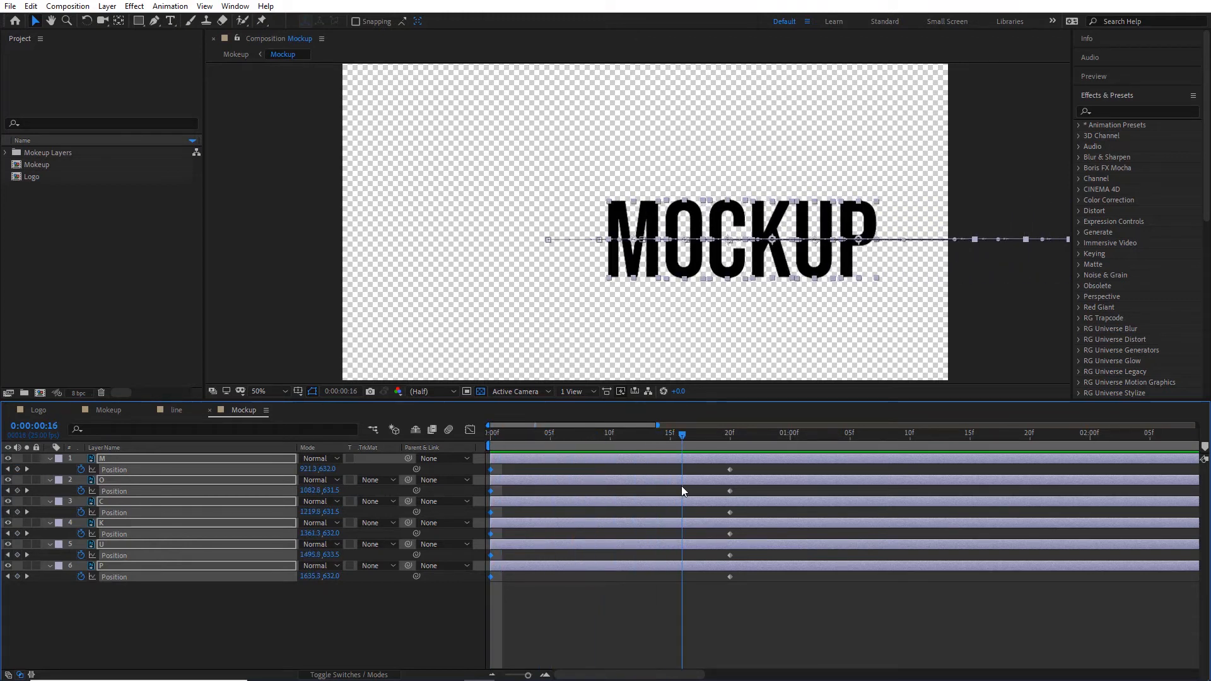
# - Stagger the letter layers O, C, K, U and P so they start at frames 2, 4, 6, 8 and 11
pyautogui.click(579, 480)
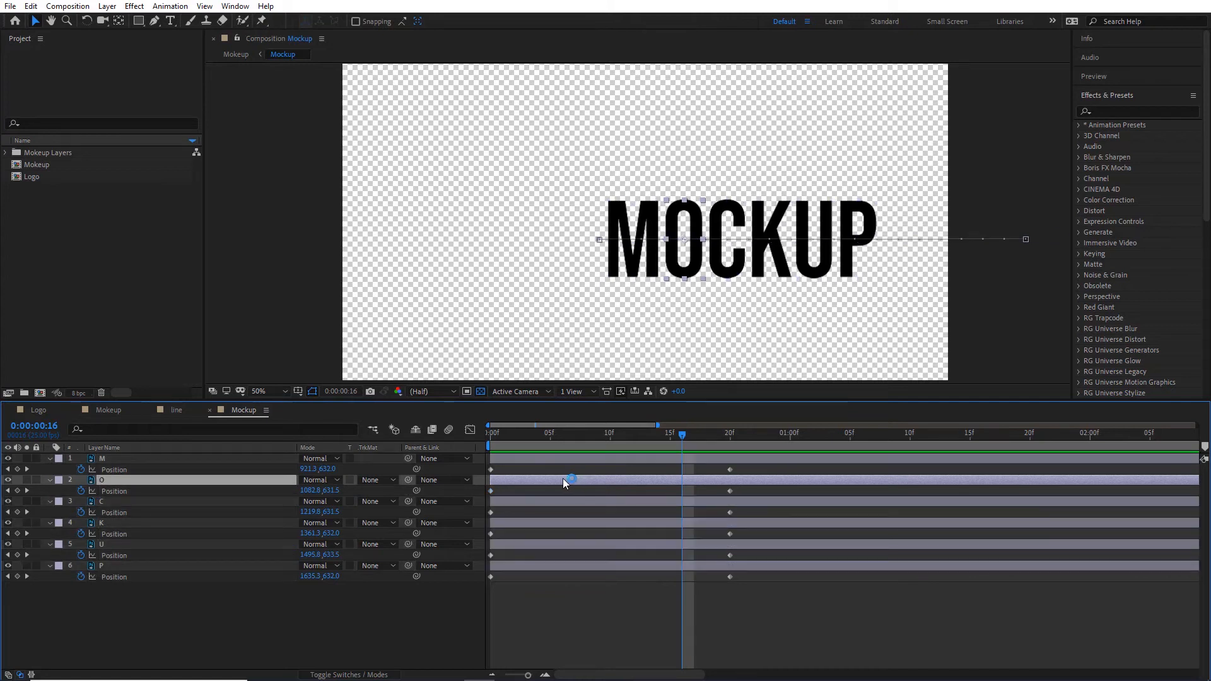
pyautogui.moveTo(562, 479); pyautogui.dragTo(709, 572)
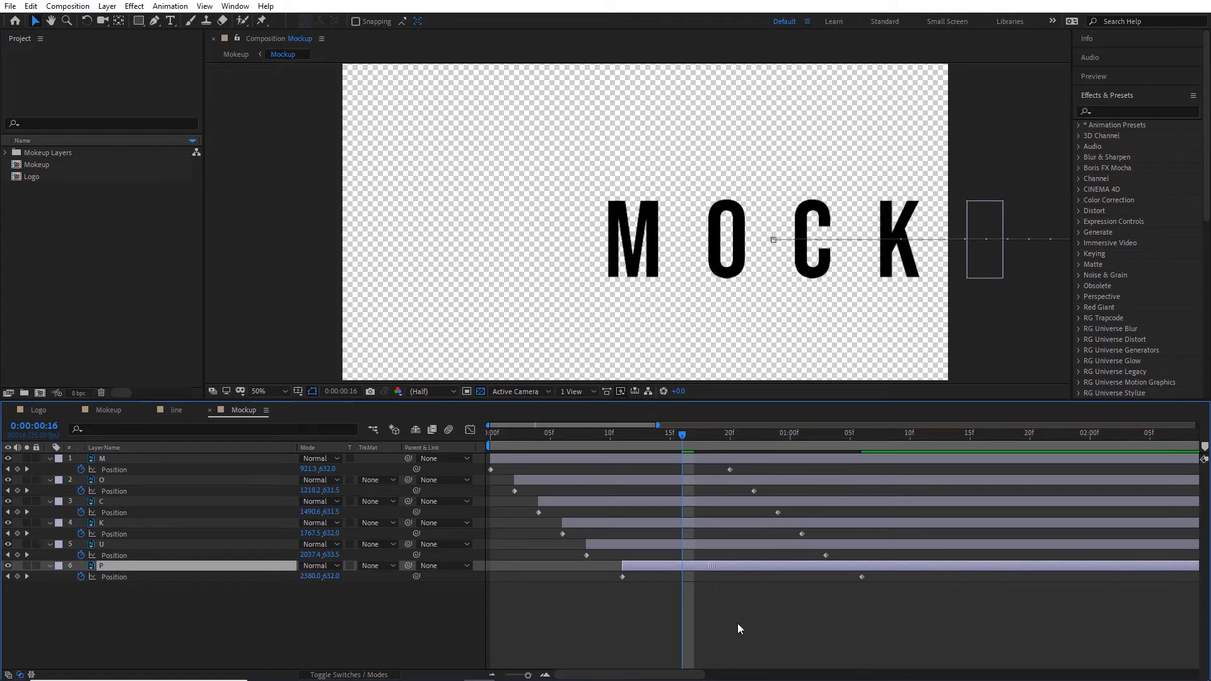
# - Preview the staggered slide-in and apply Easy Ease to the final Position keyframes of all six letter layers
pyautogui.click(623, 452)
pyautogui.press('space')
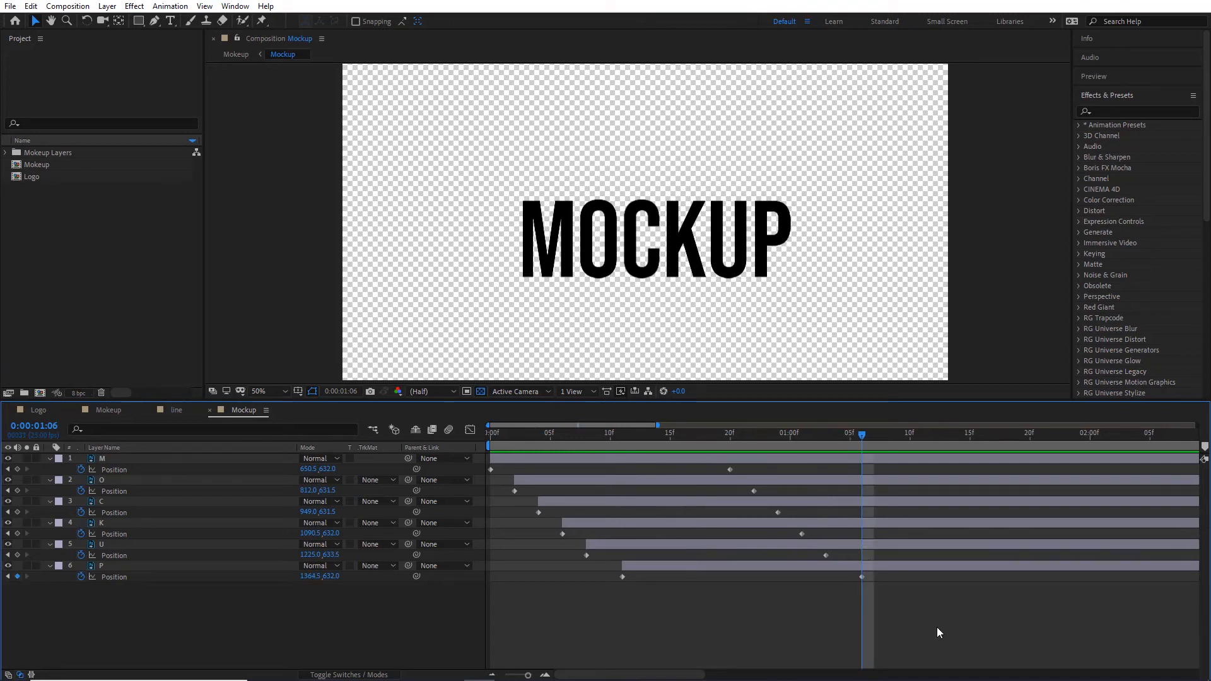
pyautogui.moveTo(927, 619); pyautogui.dragTo(708, 466)
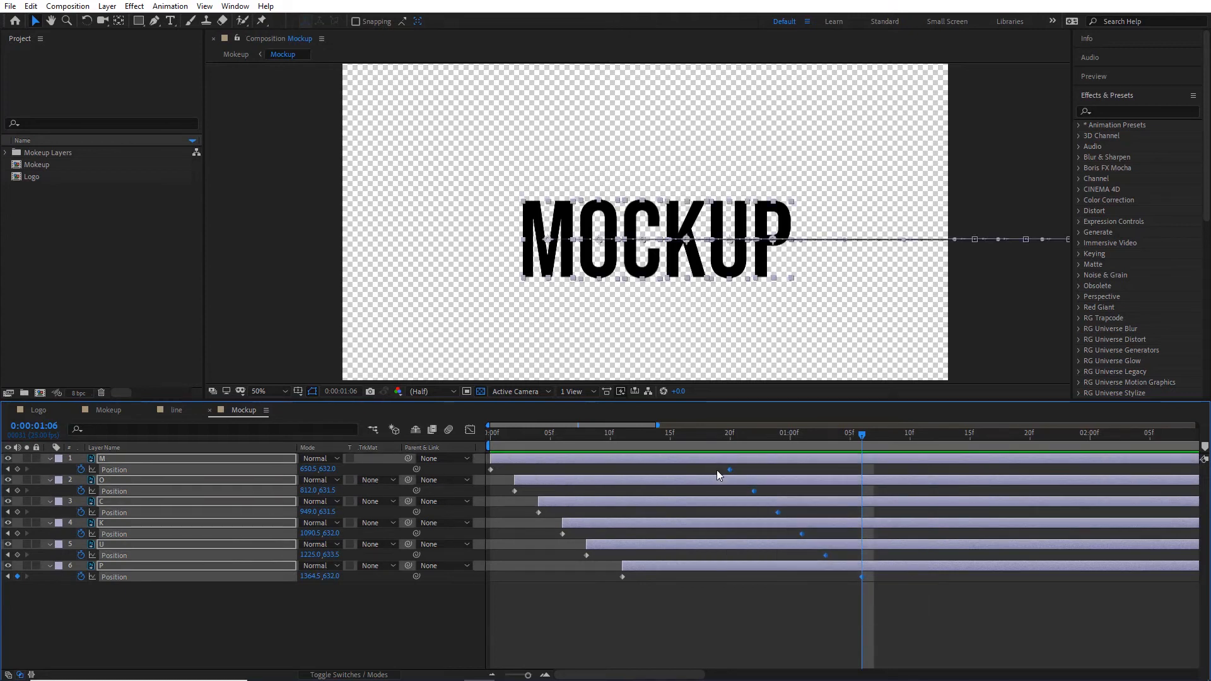
pyautogui.rightClick(731, 470)
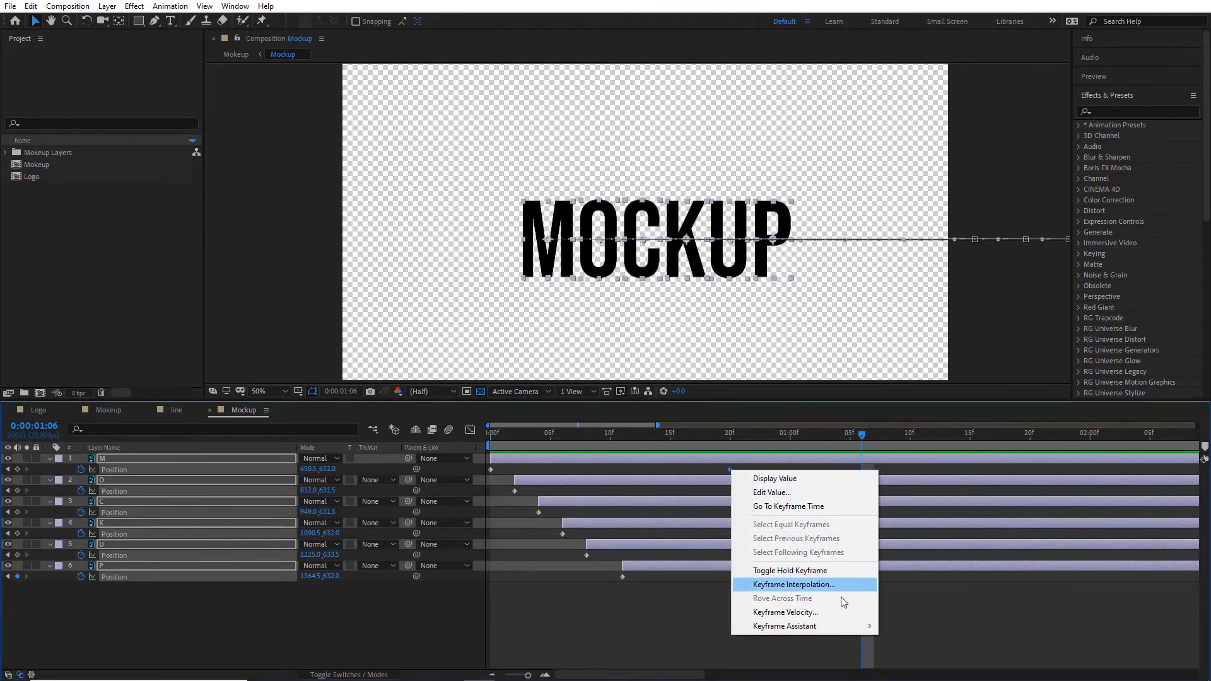
pyautogui.moveTo(829, 626)
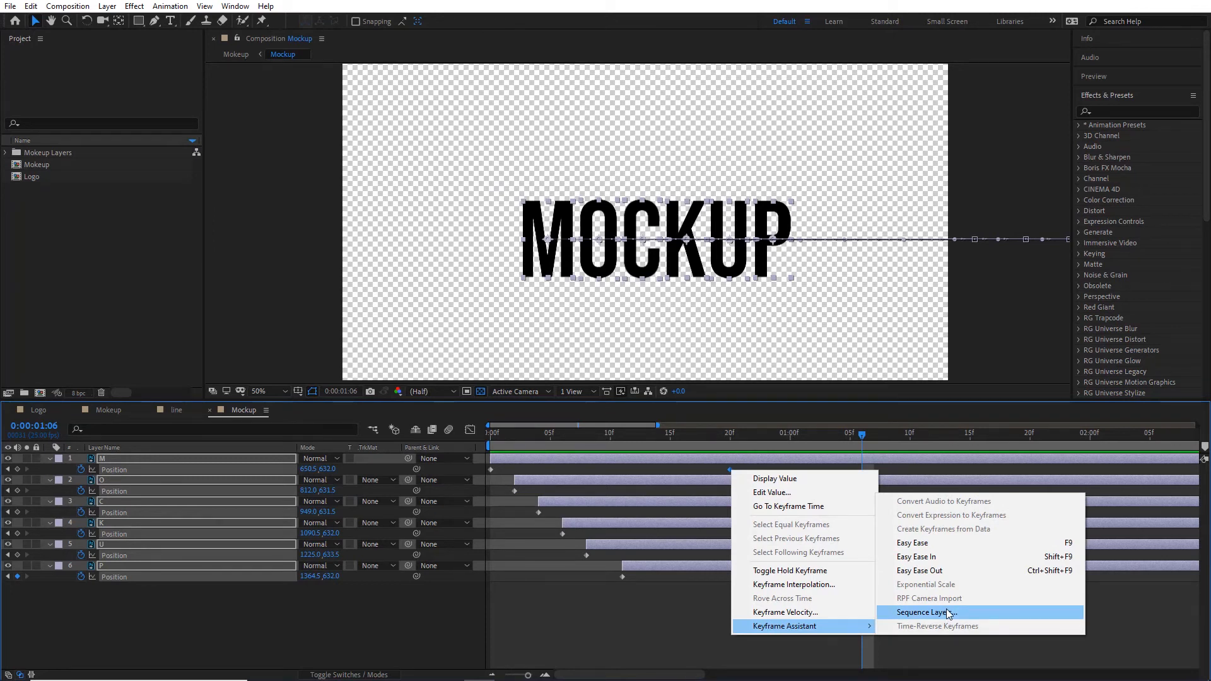
pyautogui.click(930, 544)
pyautogui.click(769, 616)
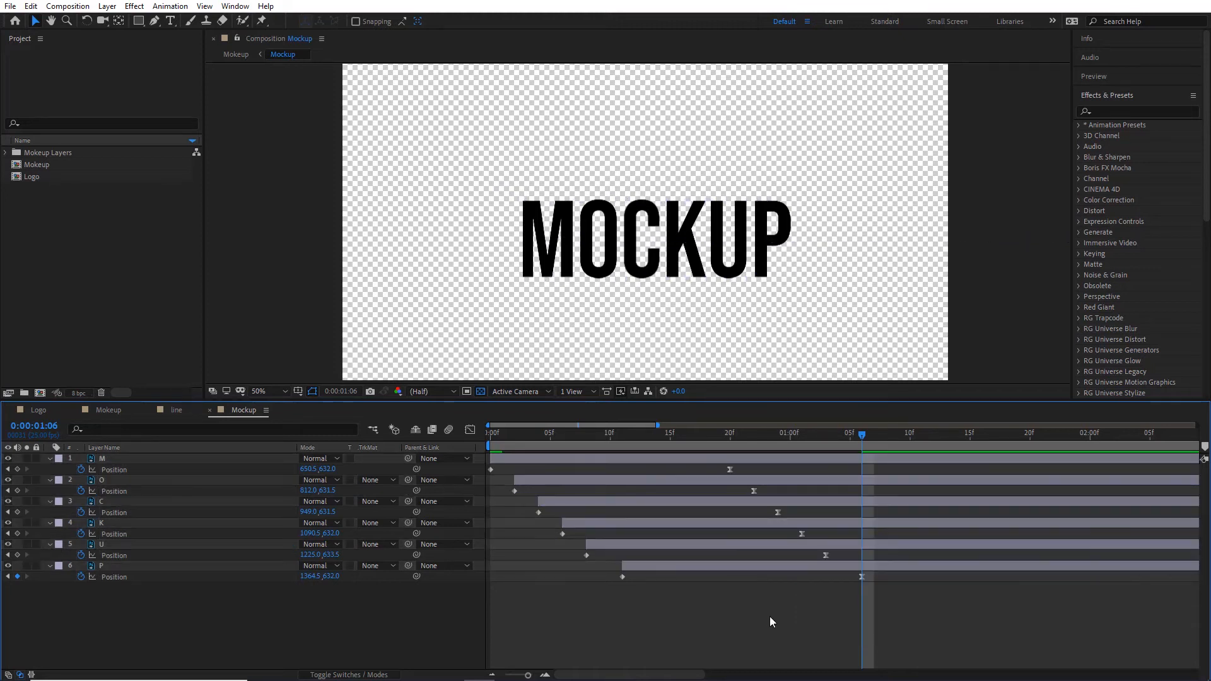
# - Play and scrub through the eased letter slide-in from frame 0 to examine its motion
pyautogui.press('space')
pyautogui.press('space')
pyautogui.press('space')
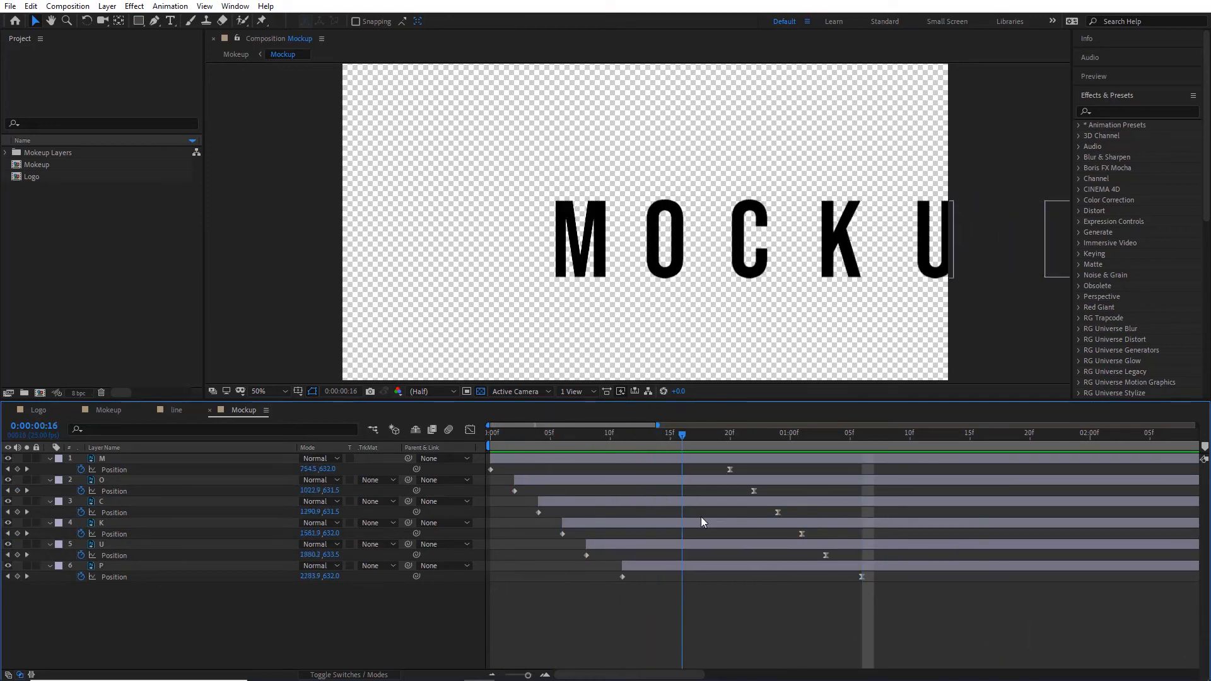
pyautogui.moveTo(749, 534); pyautogui.dragTo(629, 547)
pyautogui.press('space')
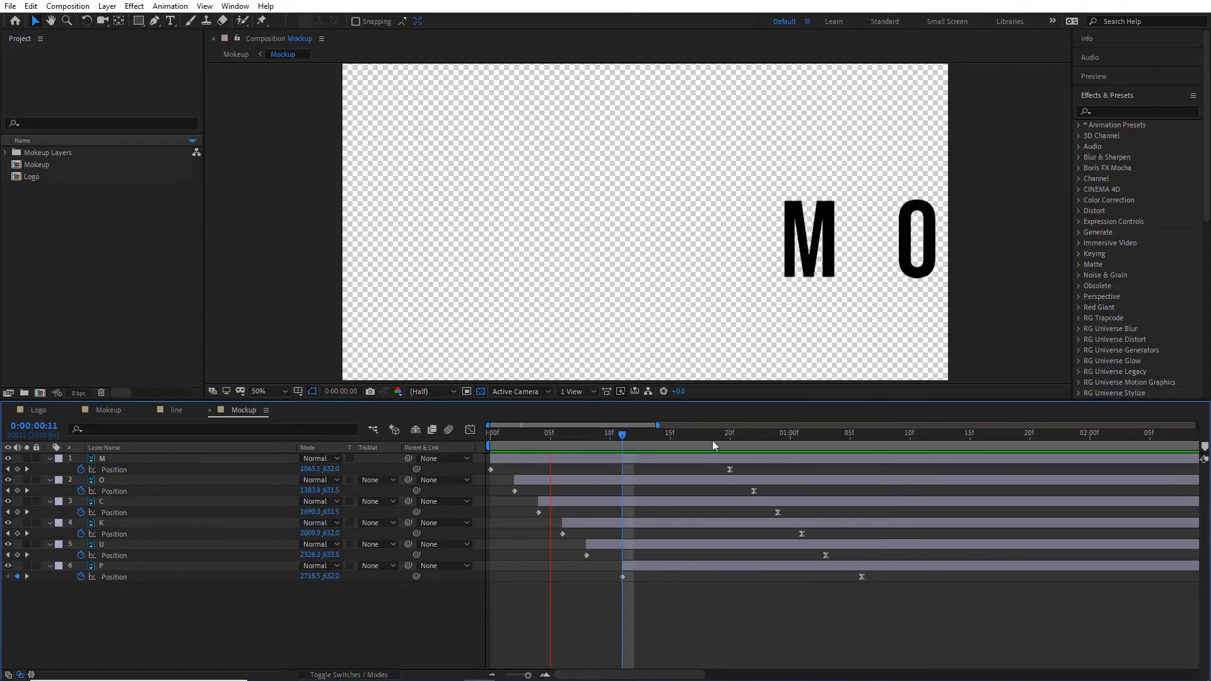
pyautogui.click(491, 441)
pyautogui.moveTo(490, 440); pyautogui.dragTo(609, 457)
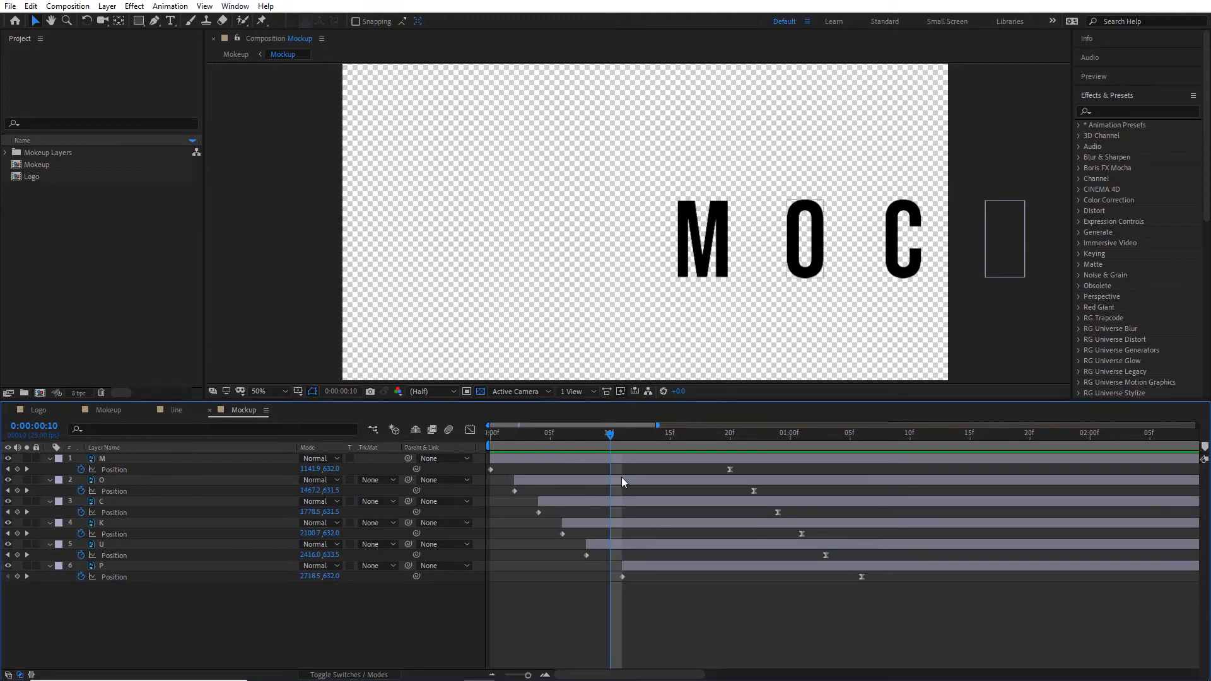
pyautogui.press('space')
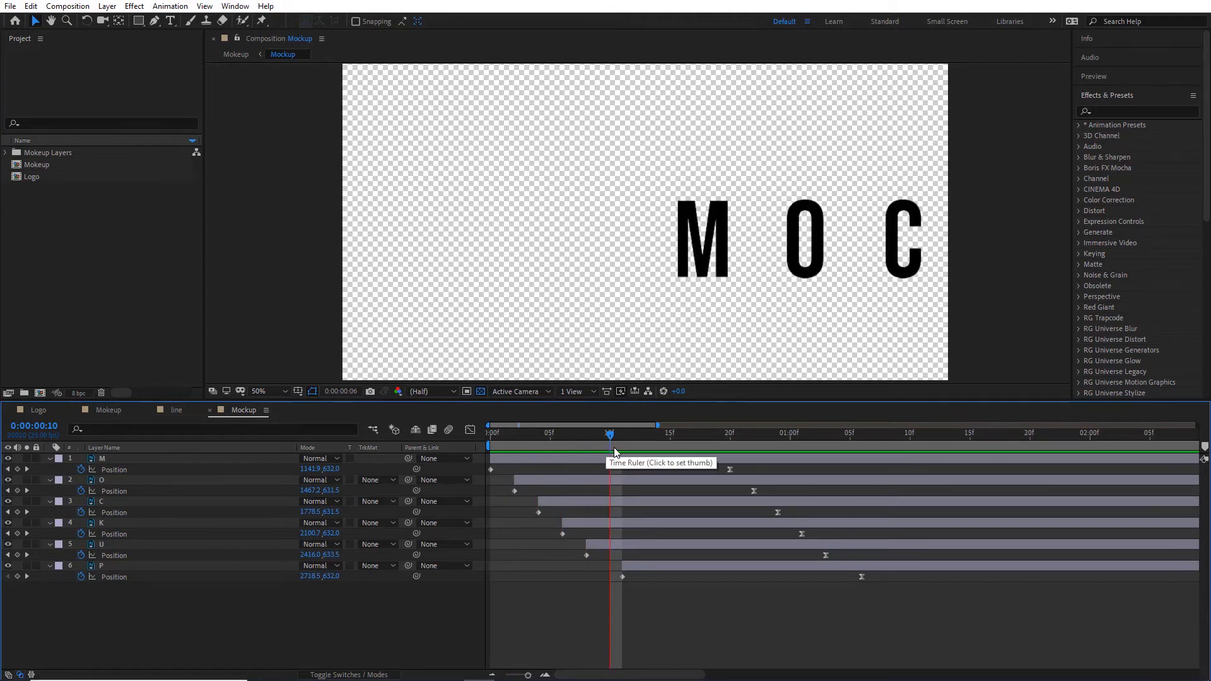
pyautogui.moveTo(493, 441); pyautogui.dragTo(682, 498)
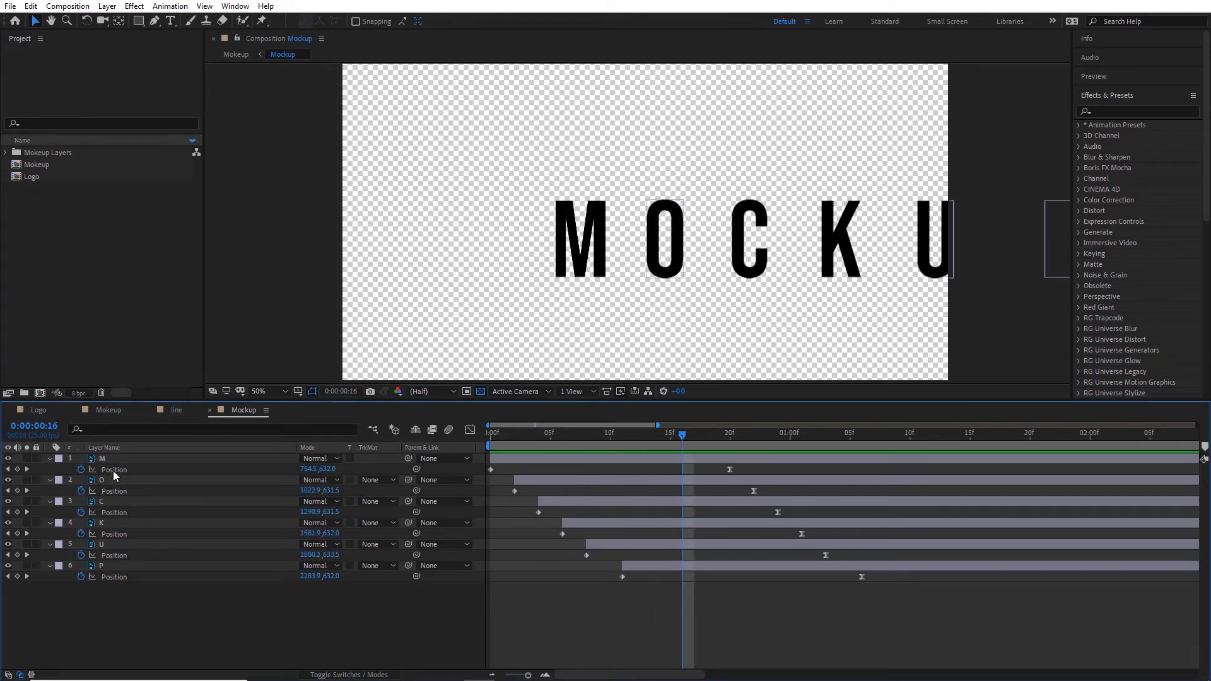
# - Collapse the Position properties of the six letter layers in the Mockup composition
pyautogui.click(99, 461)
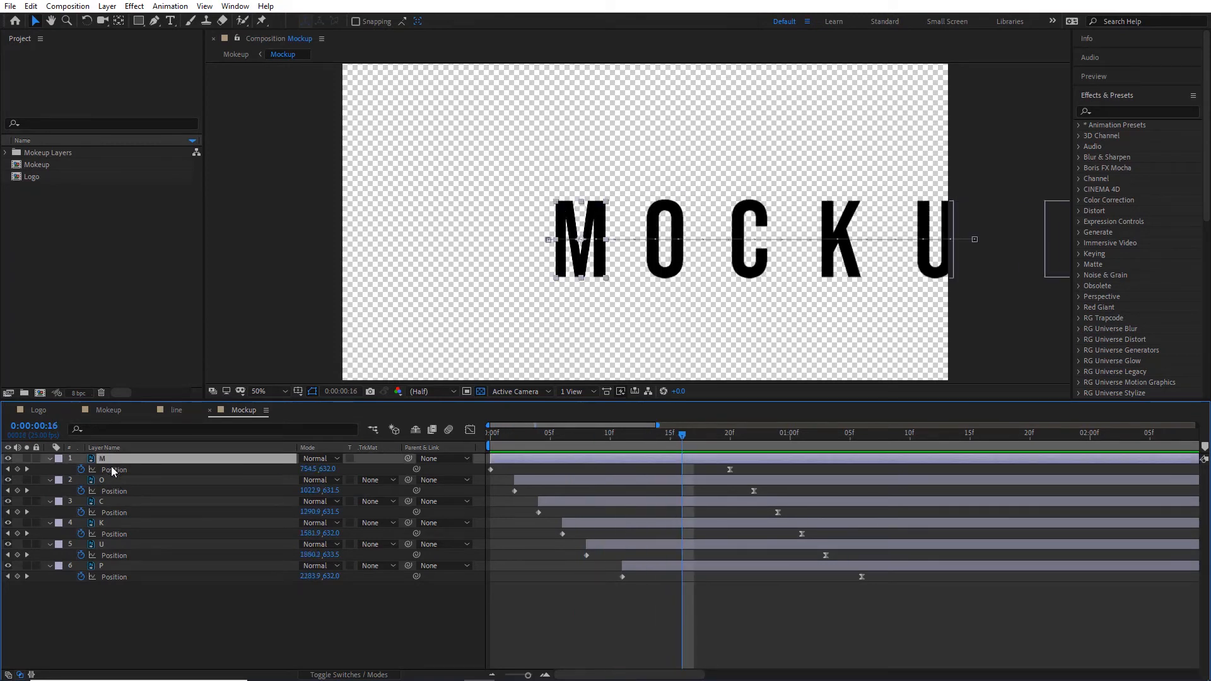
pyautogui.keyDown('shift'); pyautogui.click(121, 576); pyautogui.keyUp('shift')
pyautogui.click(66, 473)
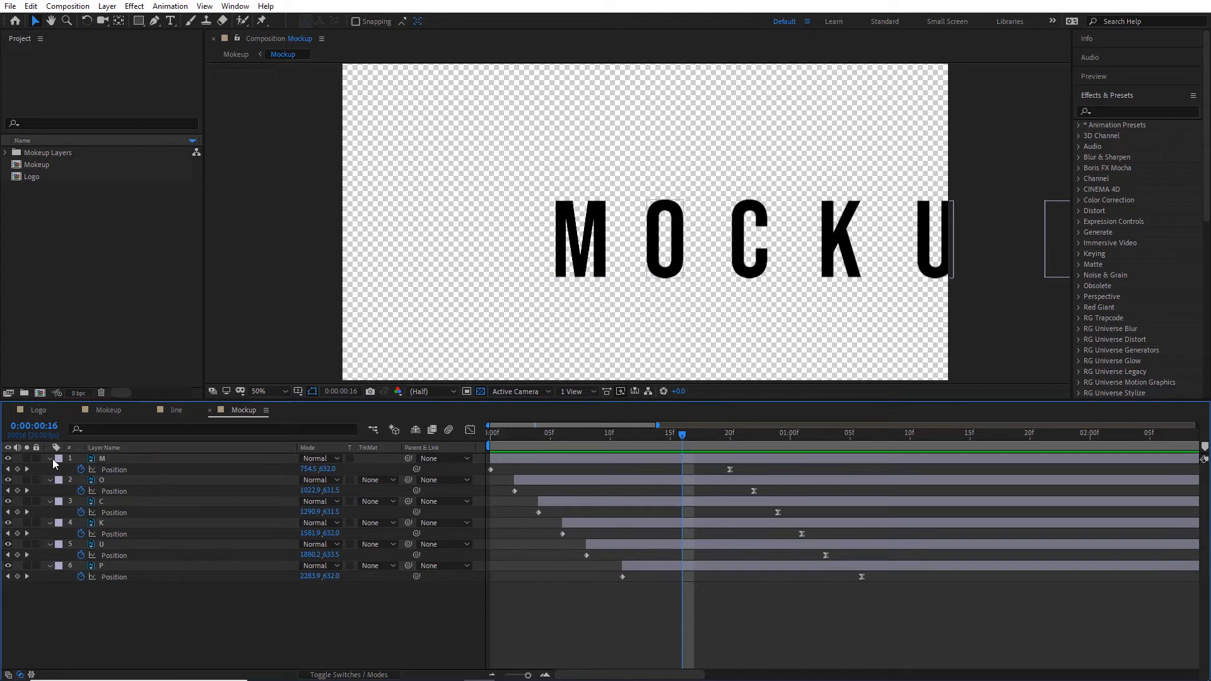
pyautogui.click(50, 459)
pyautogui.click(49, 470)
pyautogui.click(50, 479)
pyautogui.click(51, 490)
pyautogui.click(50, 501)
pyautogui.click(50, 511)
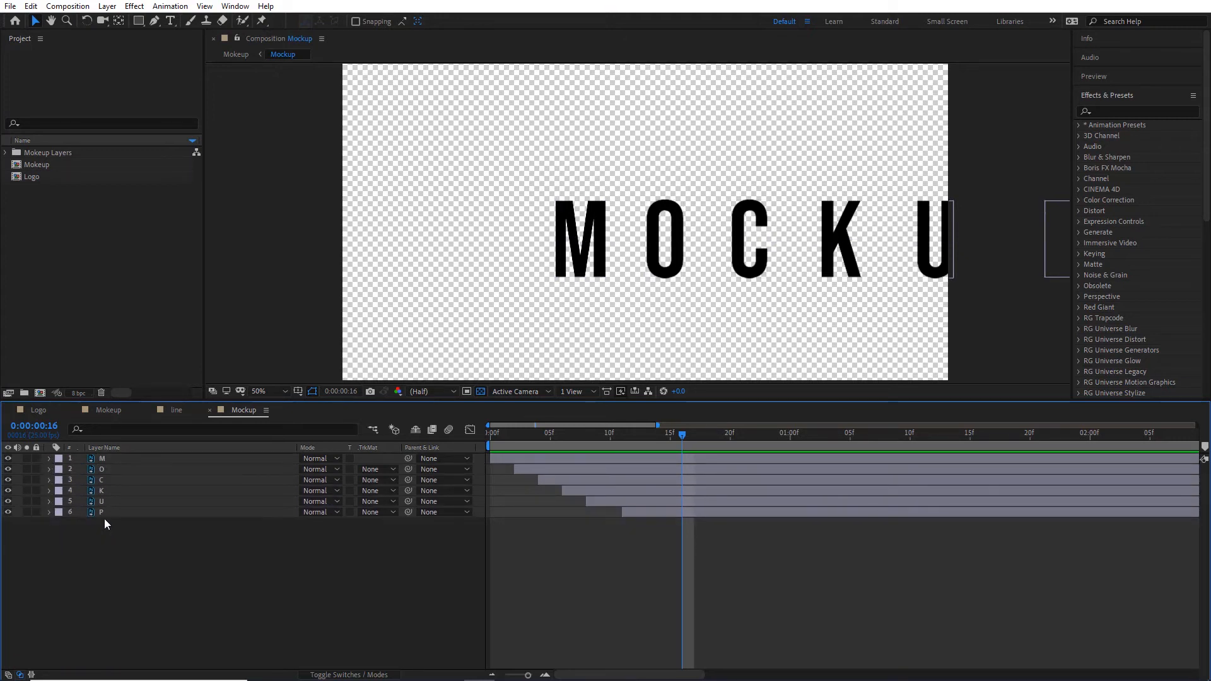
# - Show the layer switches and enable motion blur for all six letter layers, M through P
pyautogui.click(105, 512)
pyautogui.keyDown('shift'); pyautogui.click(108, 457); pyautogui.keyUp('shift')
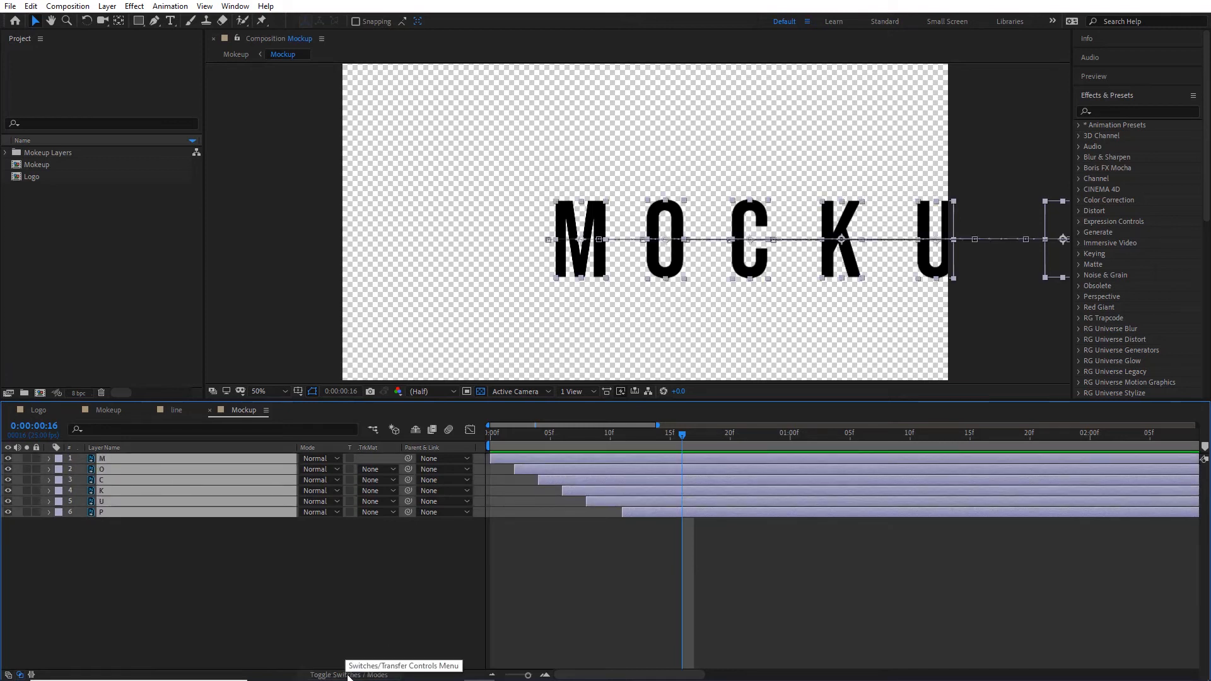
pyautogui.click(367, 675)
pyautogui.click(360, 675)
pyautogui.click(354, 674)
pyautogui.click(353, 674)
pyautogui.click(353, 675)
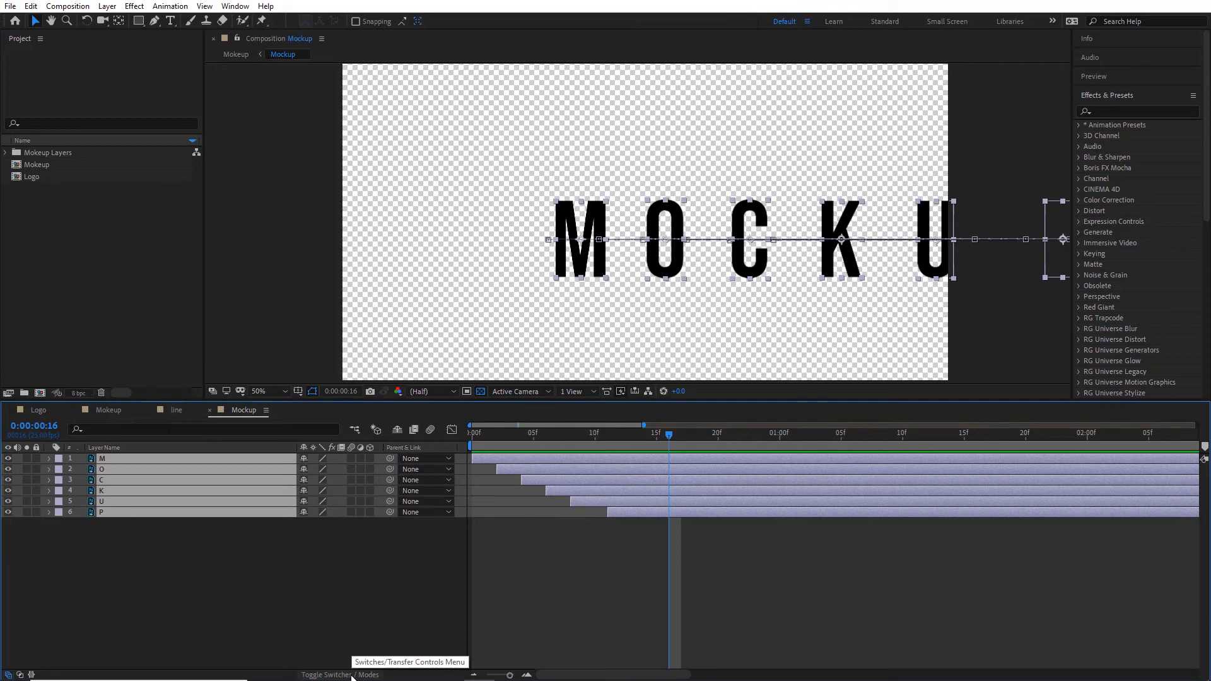
pyautogui.click(351, 457)
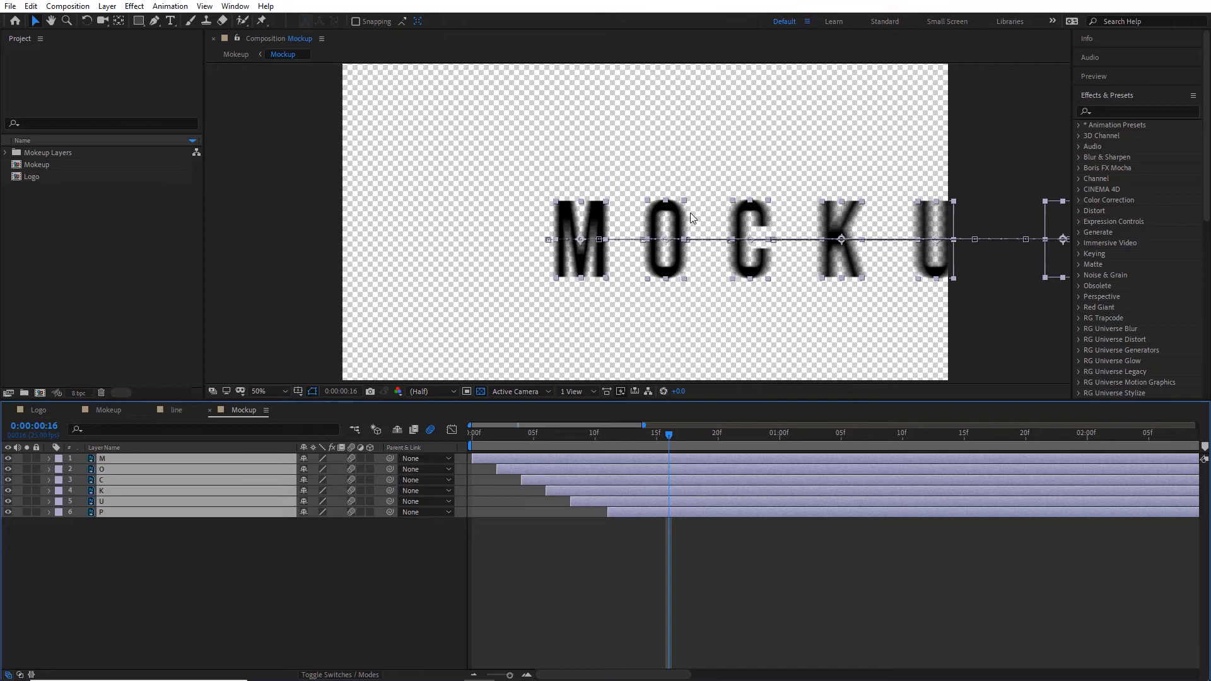
pyautogui.click(350, 456)
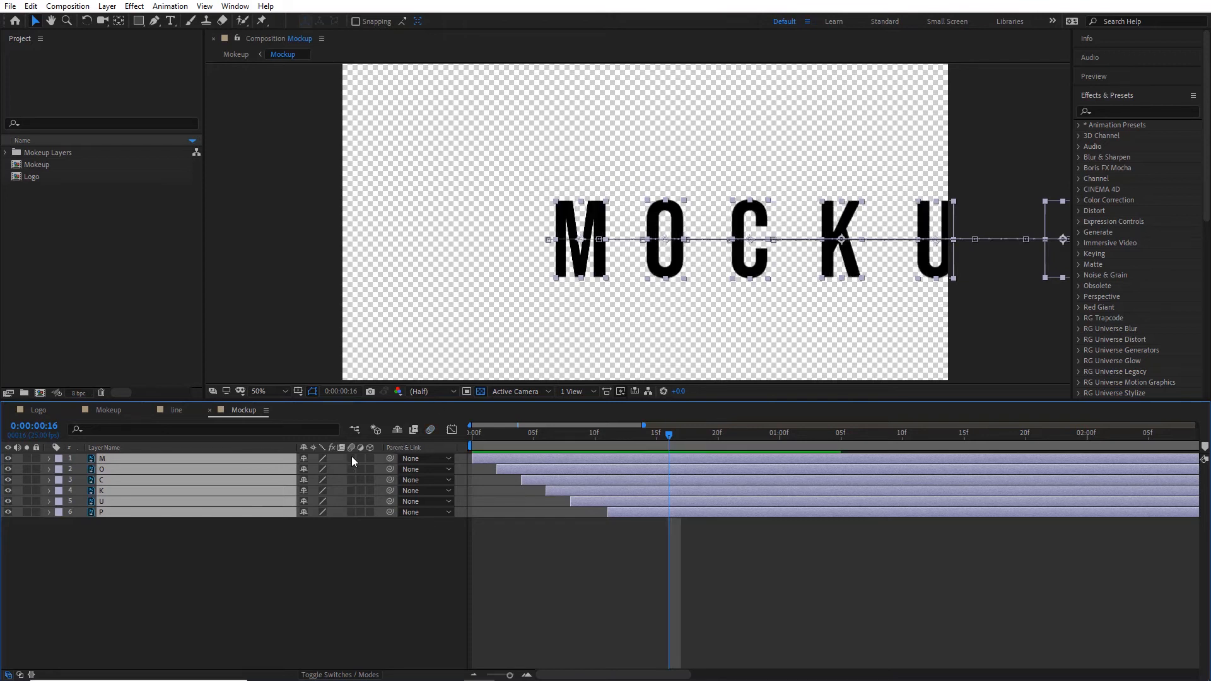
pyautogui.click(351, 457)
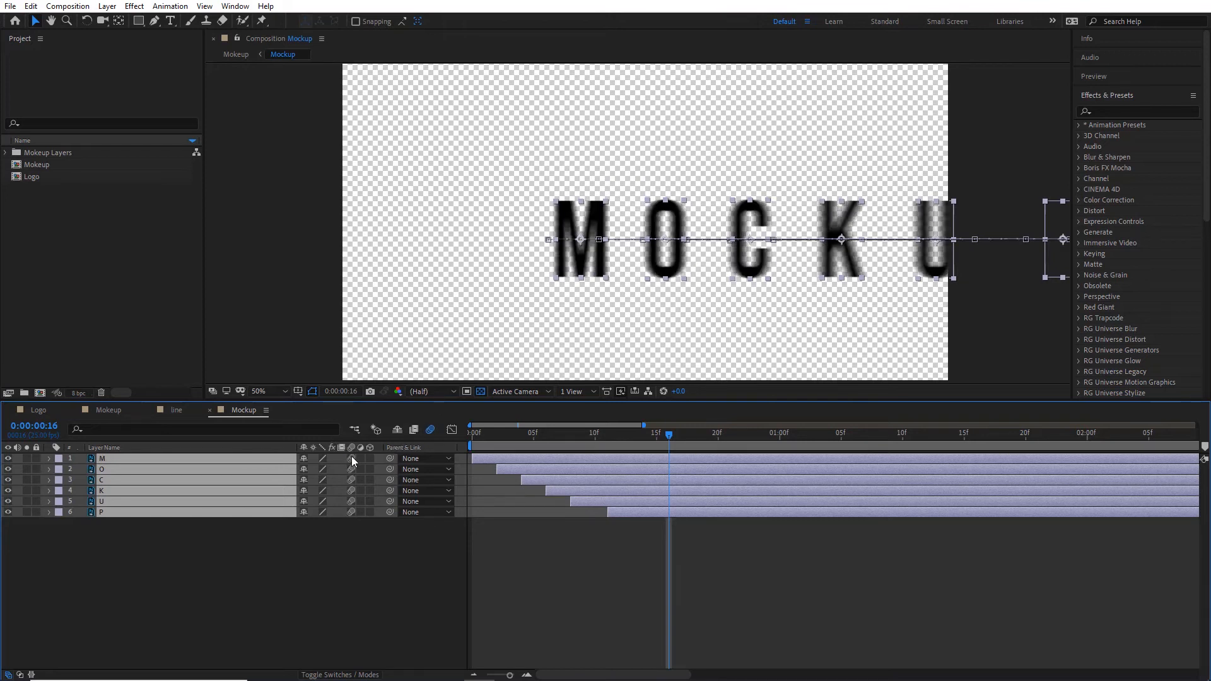
pyautogui.click(743, 581)
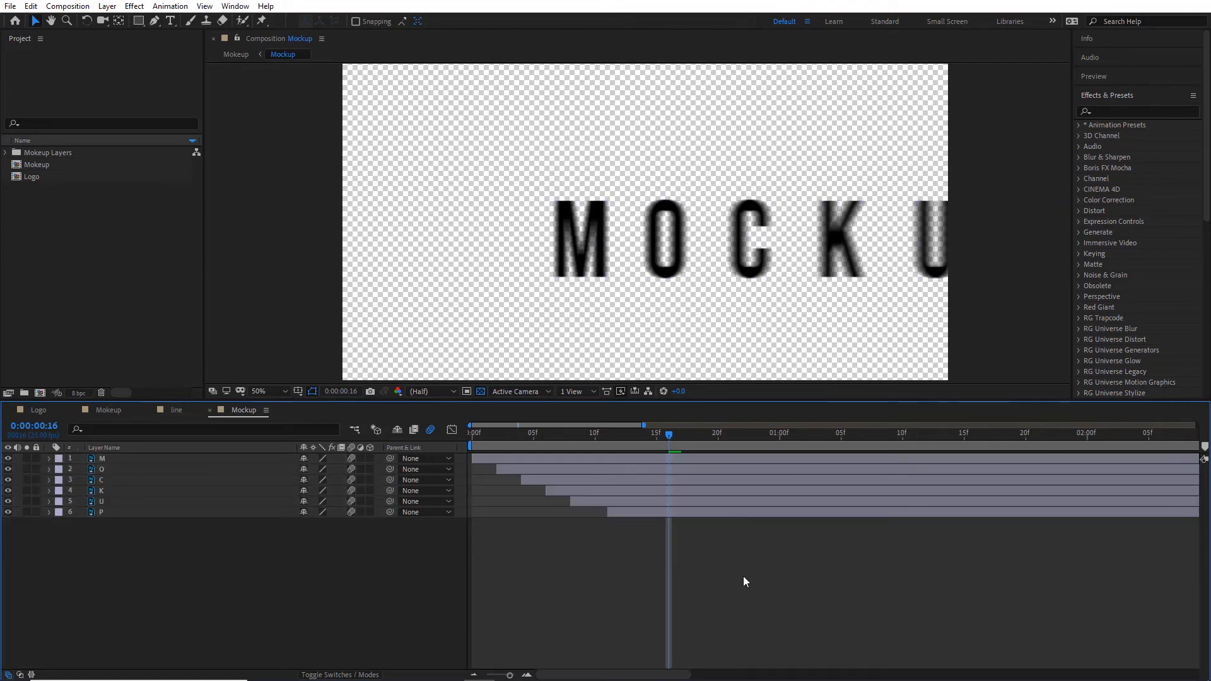
# - Preview the letters sliding in with motion blur in the Mockup composition
pyautogui.press('space')
pyautogui.press('space')
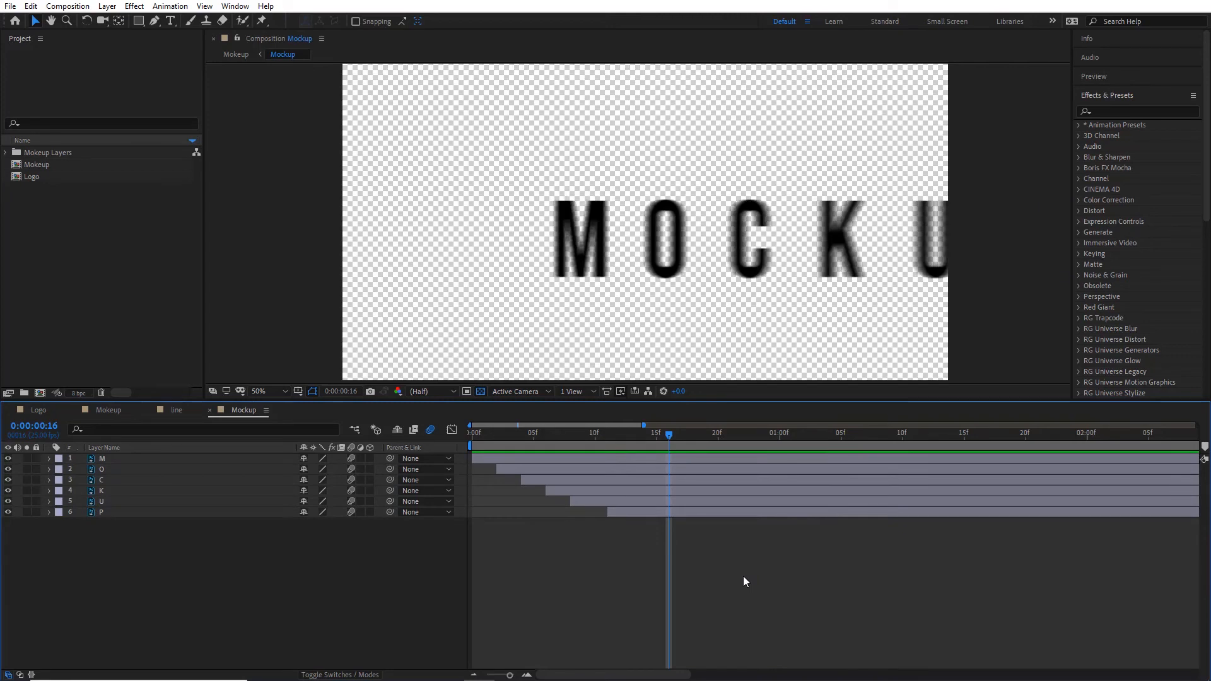
pyautogui.press('space')
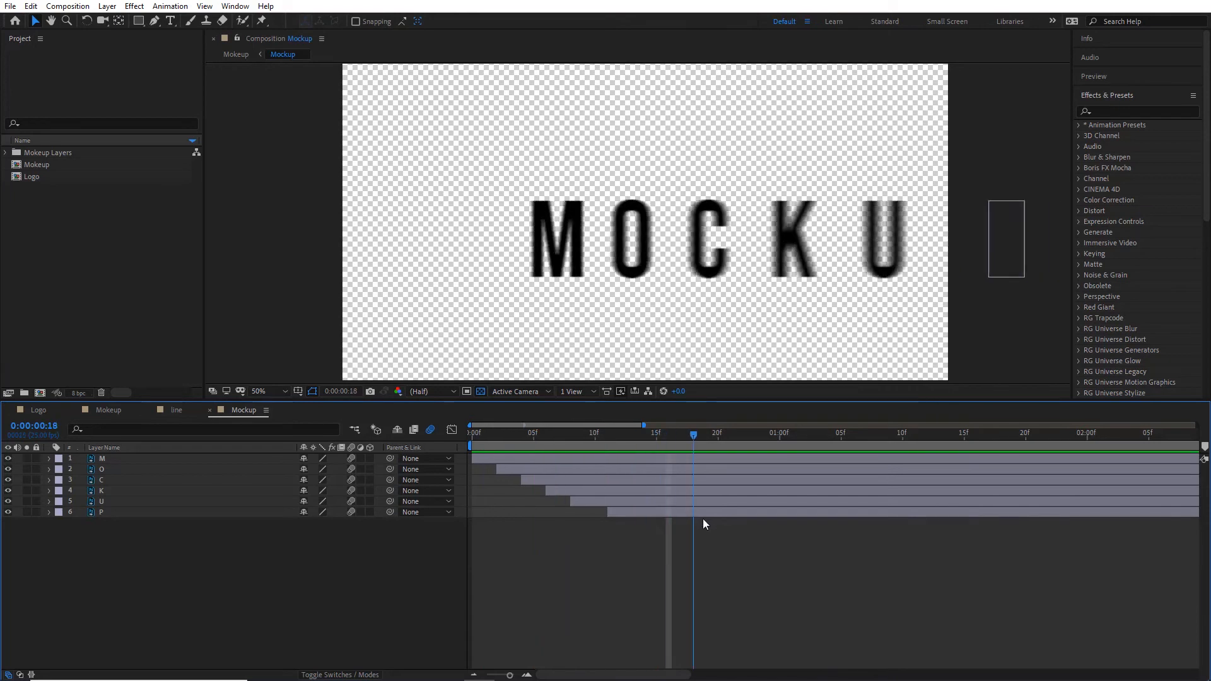
# - Return to the Mokeup composition, preview it and delay the Mockup layer to start at about half a second
pyautogui.click(111, 409)
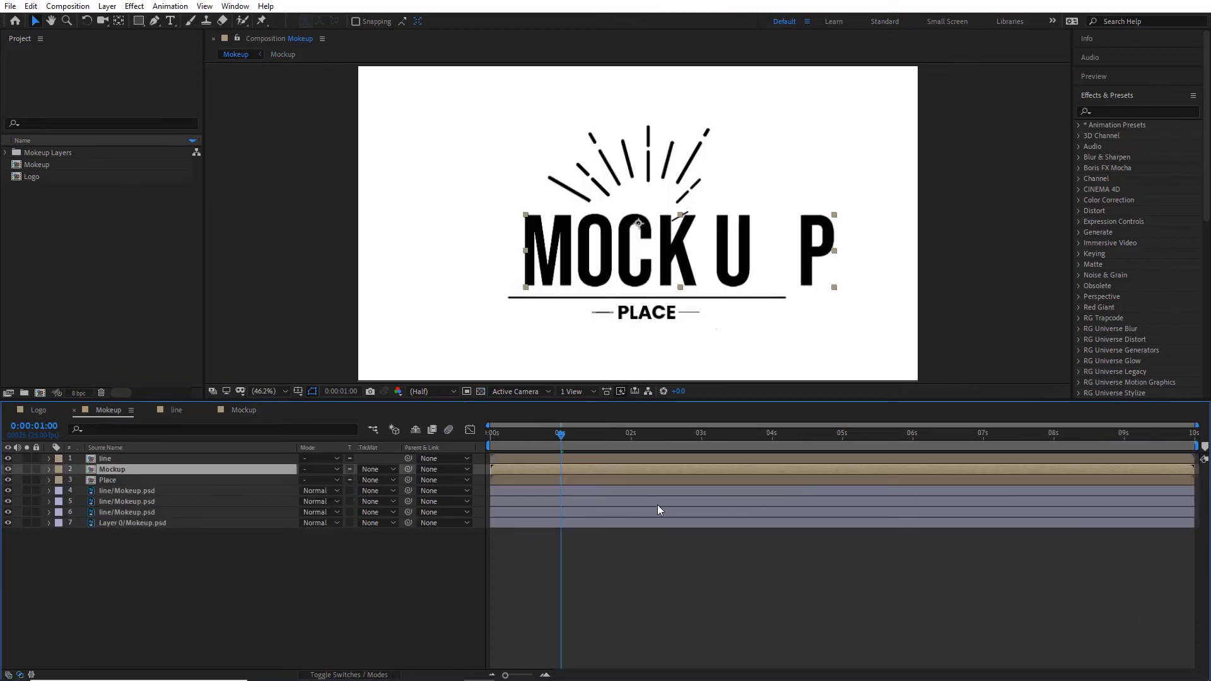
pyautogui.press('space')
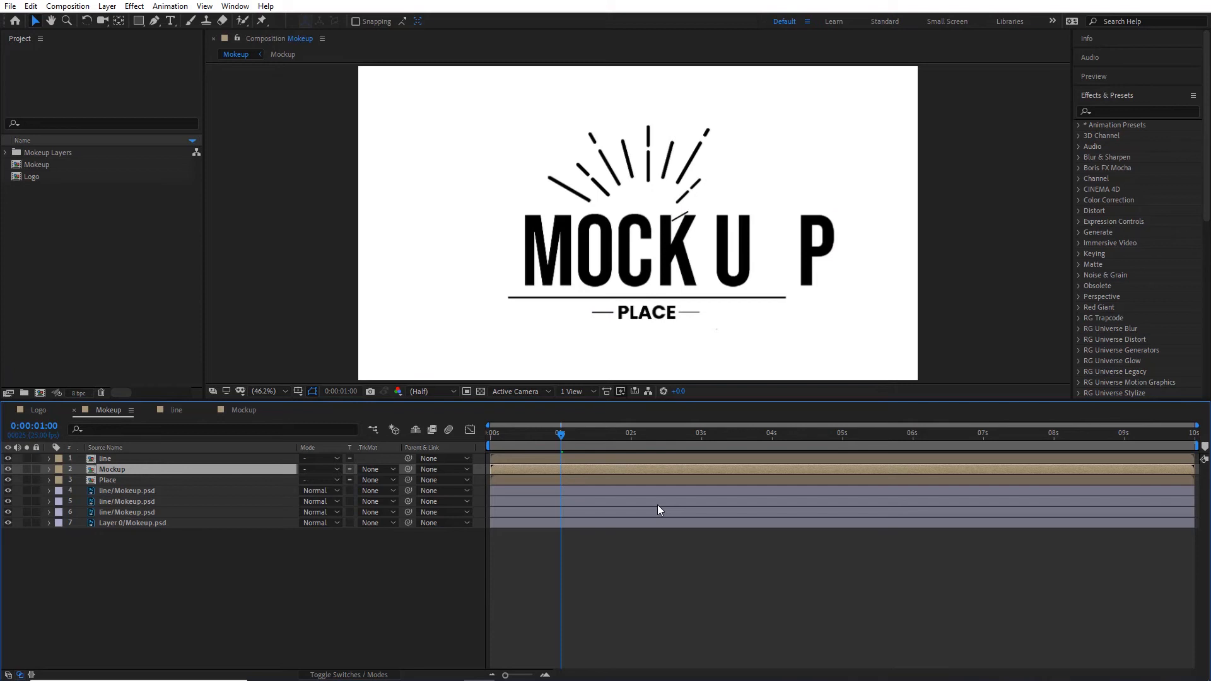
pyautogui.moveTo(547, 439); pyautogui.dragTo(558, 462)
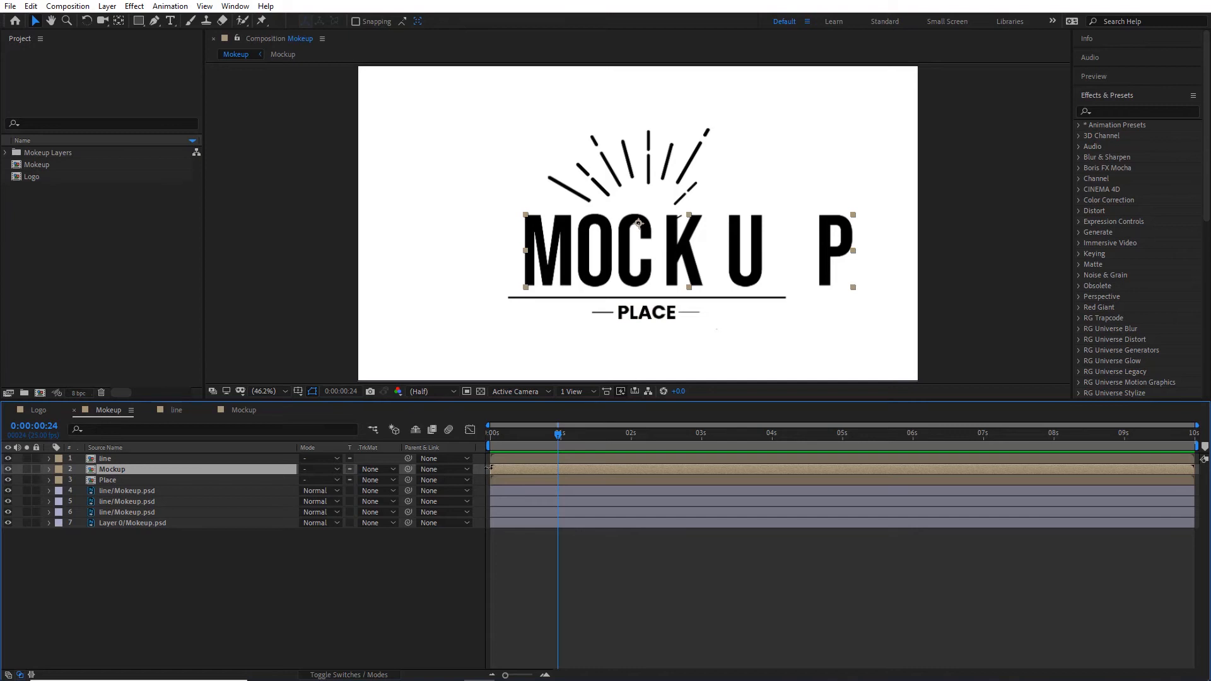
pyautogui.moveTo(528, 472); pyautogui.dragTo(563, 478)
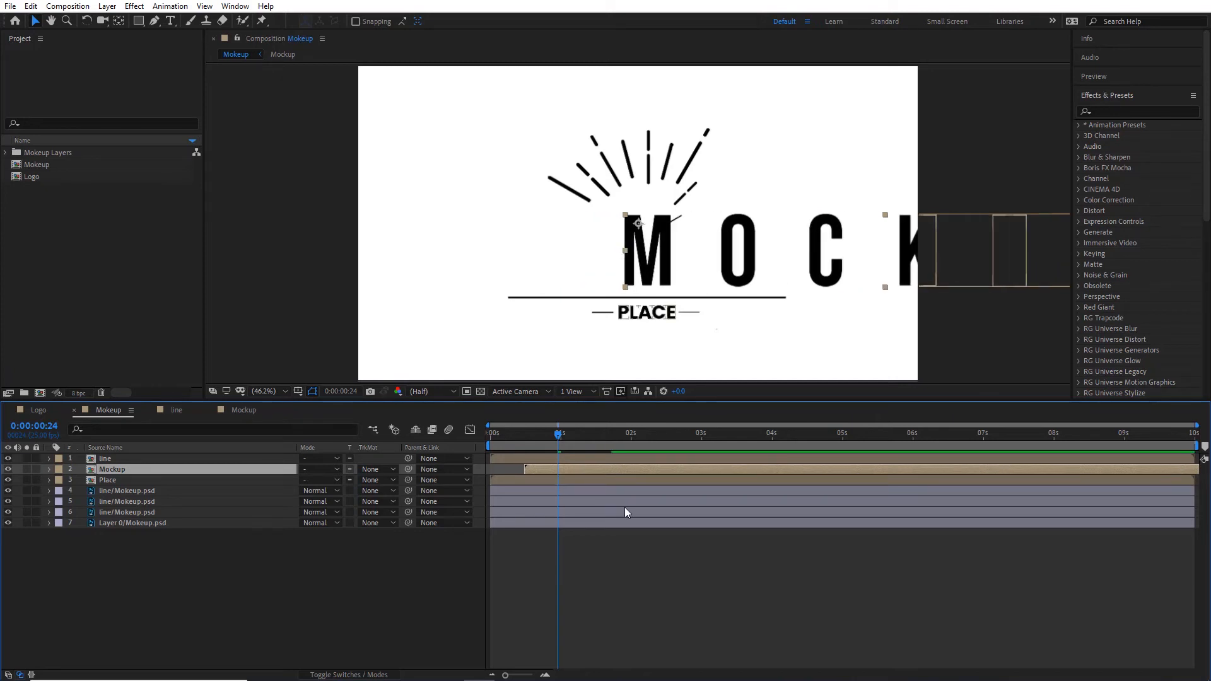
# - Preview the rays and the delayed MOCKUP letters together in the Mokeup composition
pyautogui.press('space')
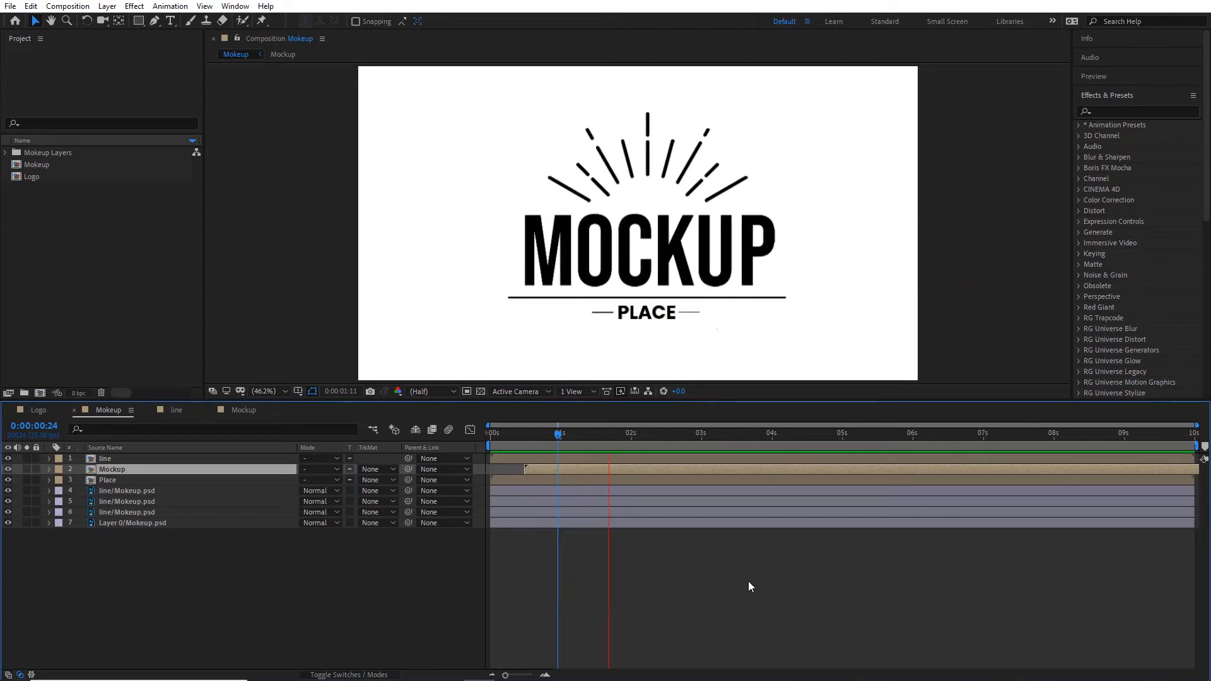
pyautogui.press('space')
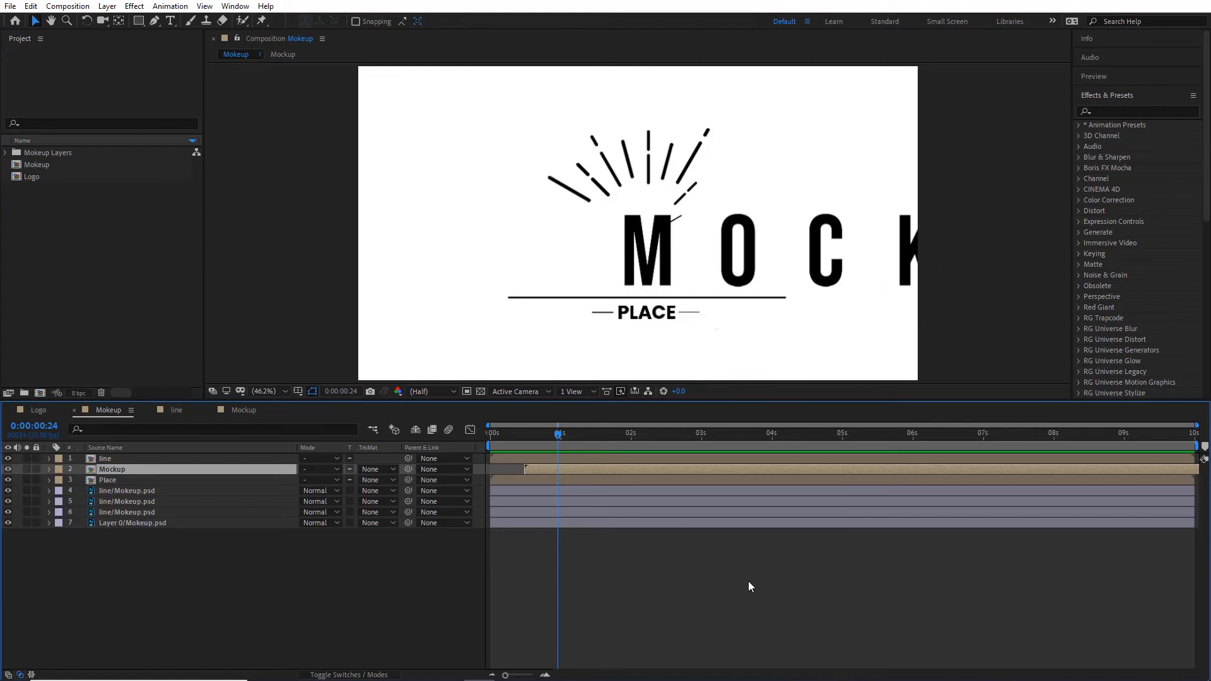
pyautogui.press('space')
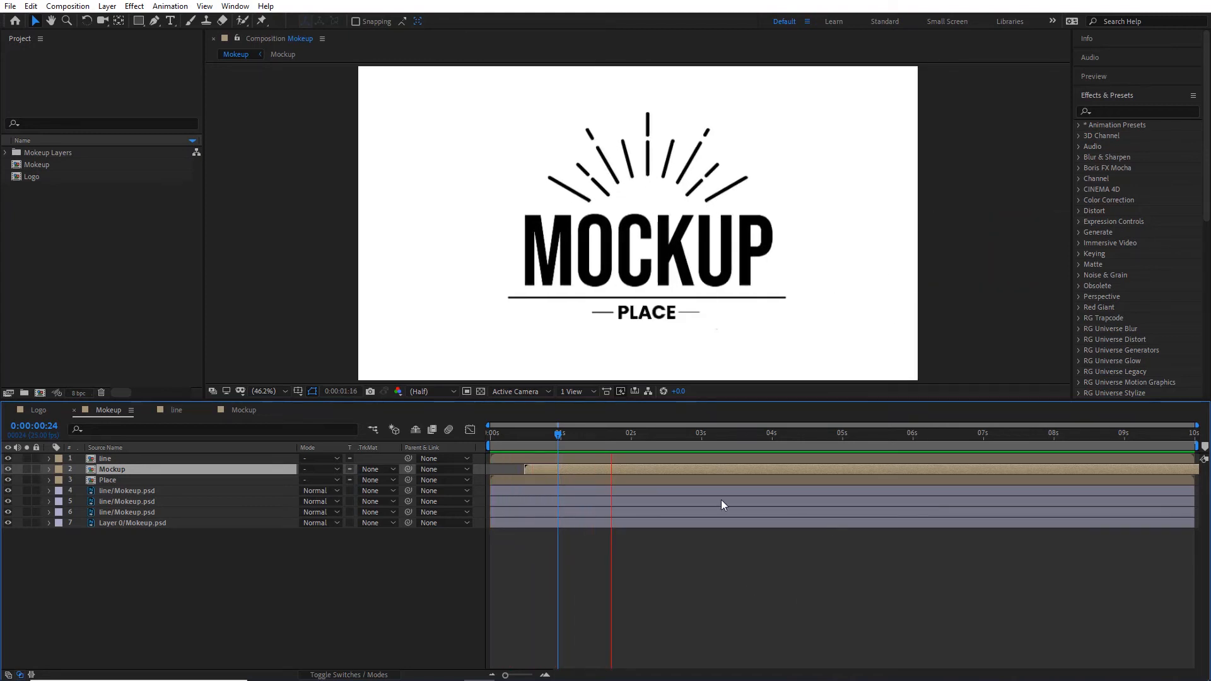
pyautogui.moveTo(501, 441); pyautogui.dragTo(625, 520)
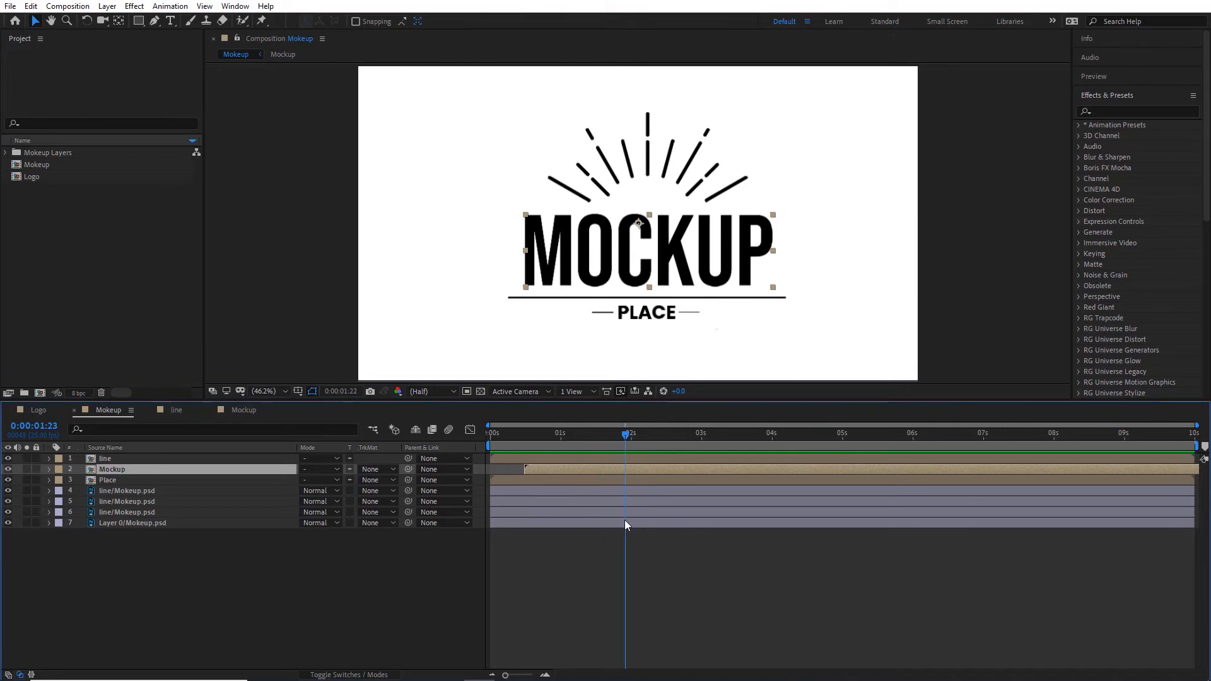
# - Identify the layers beneath the MOCKUP text and open the Place precomposition
pyautogui.click(511, 300)
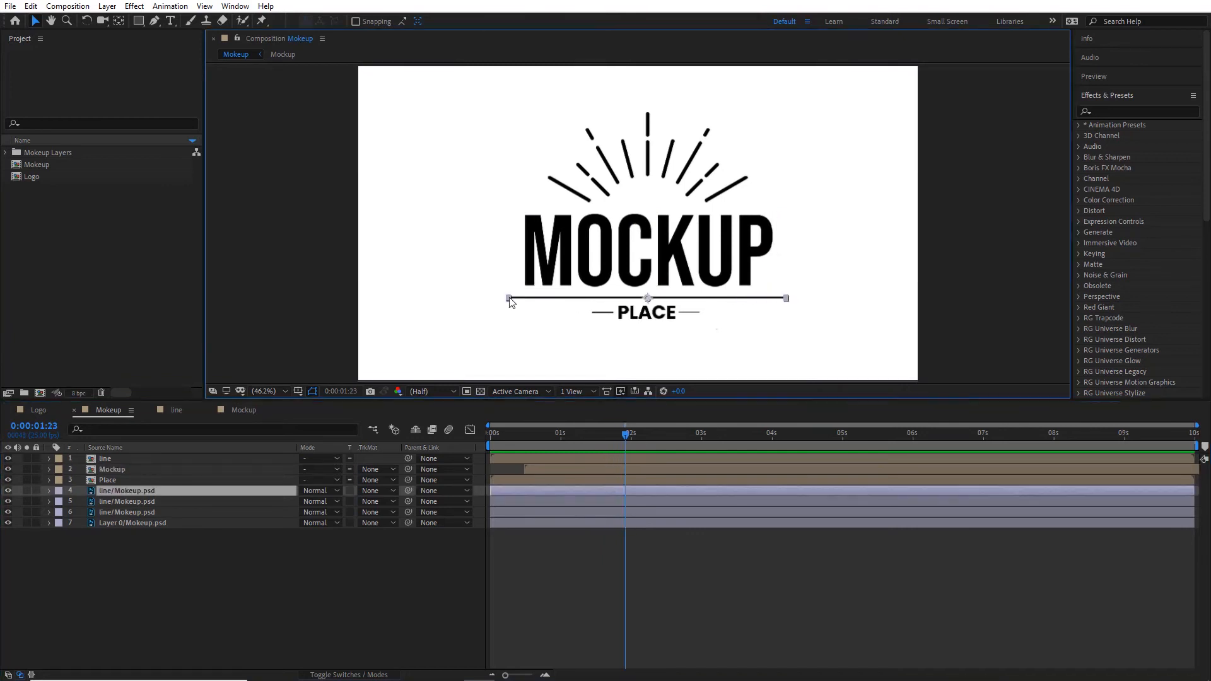
pyautogui.click(635, 316)
pyautogui.click(601, 319)
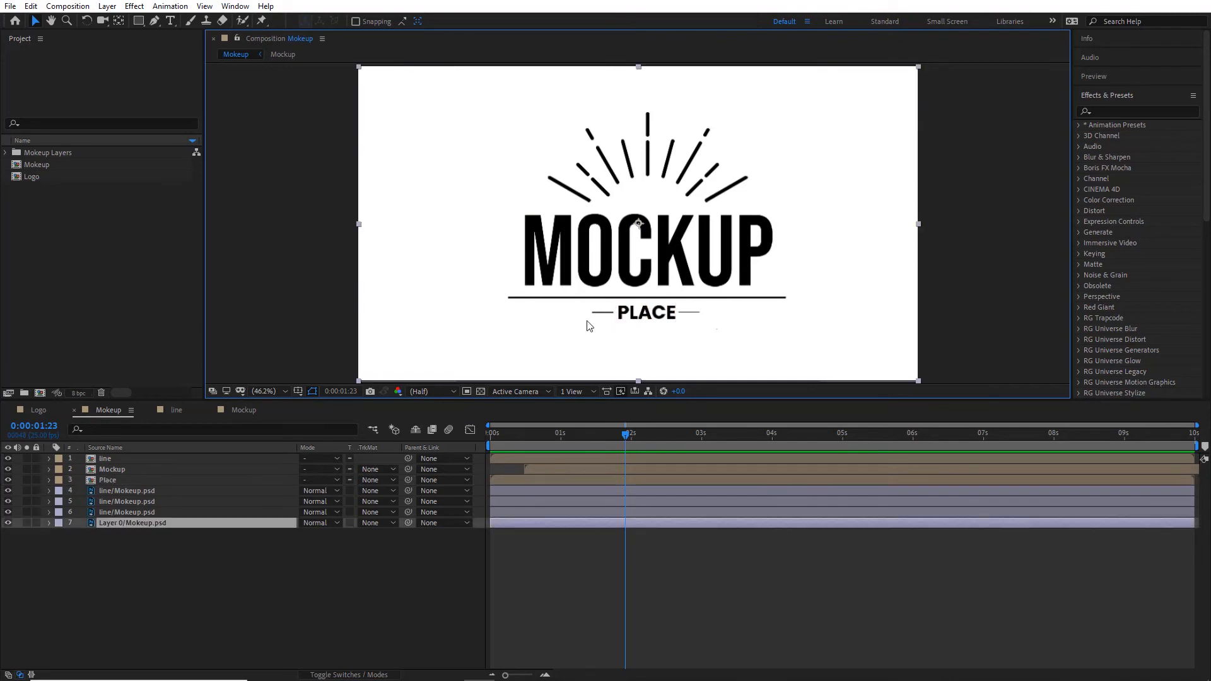
pyautogui.click(686, 620)
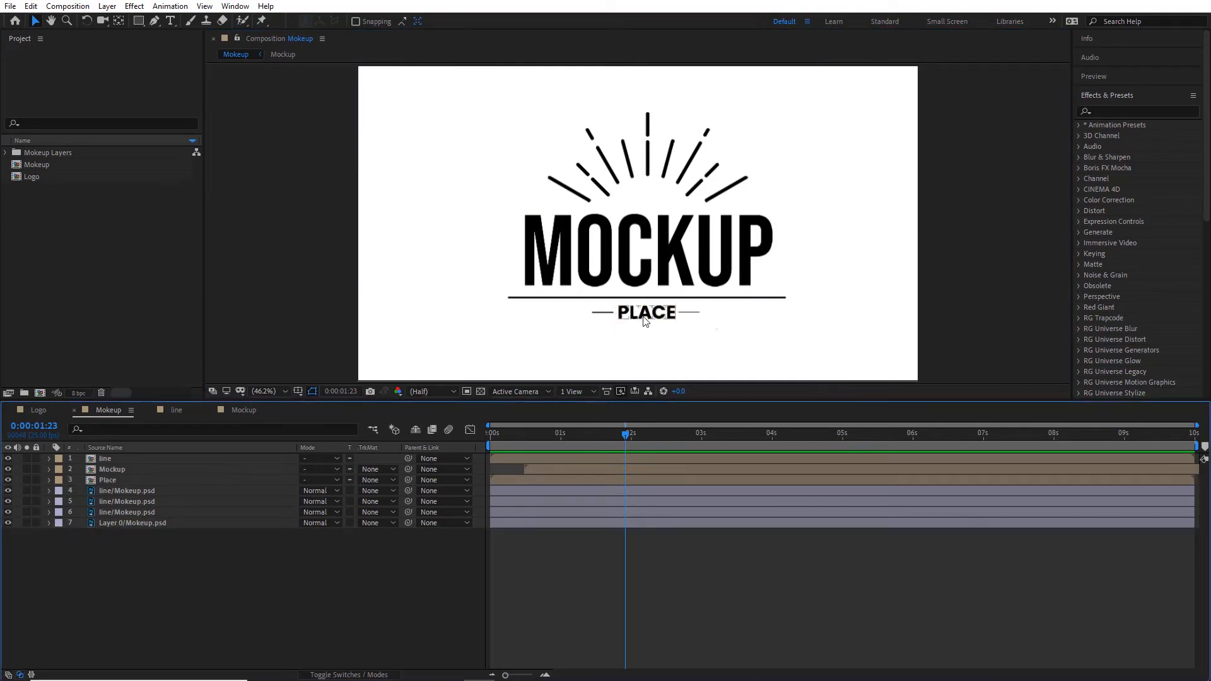
pyautogui.click(119, 480)
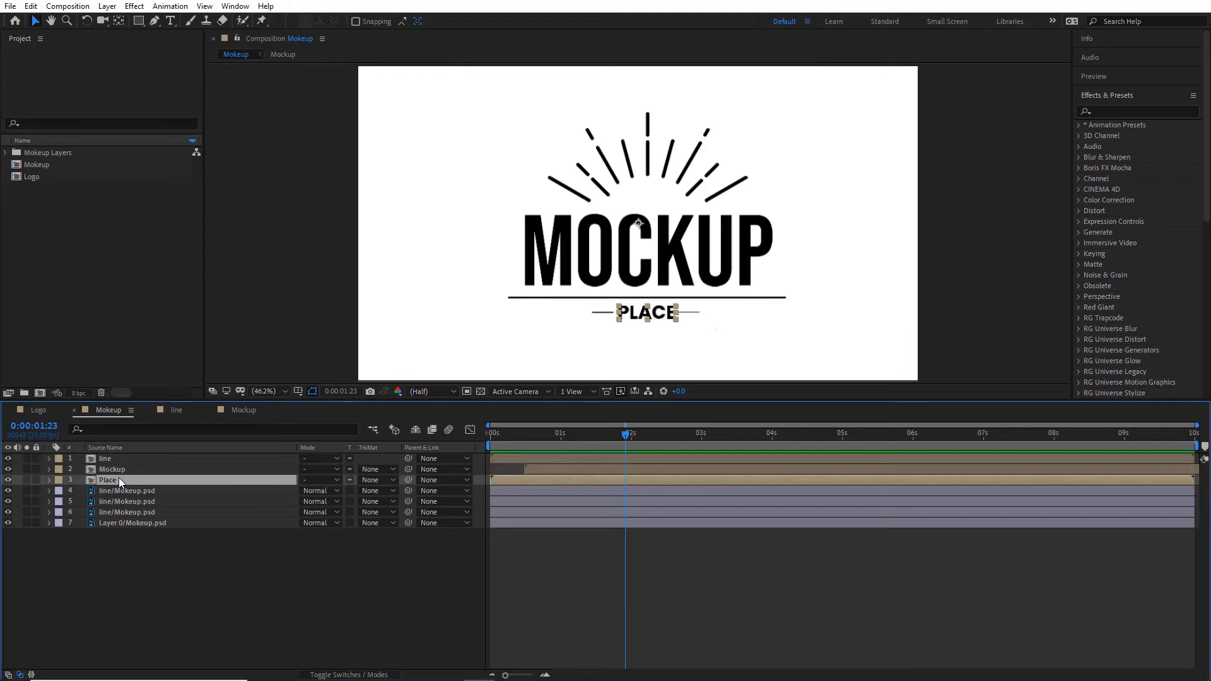
pyautogui.doubleClick(614, 480)
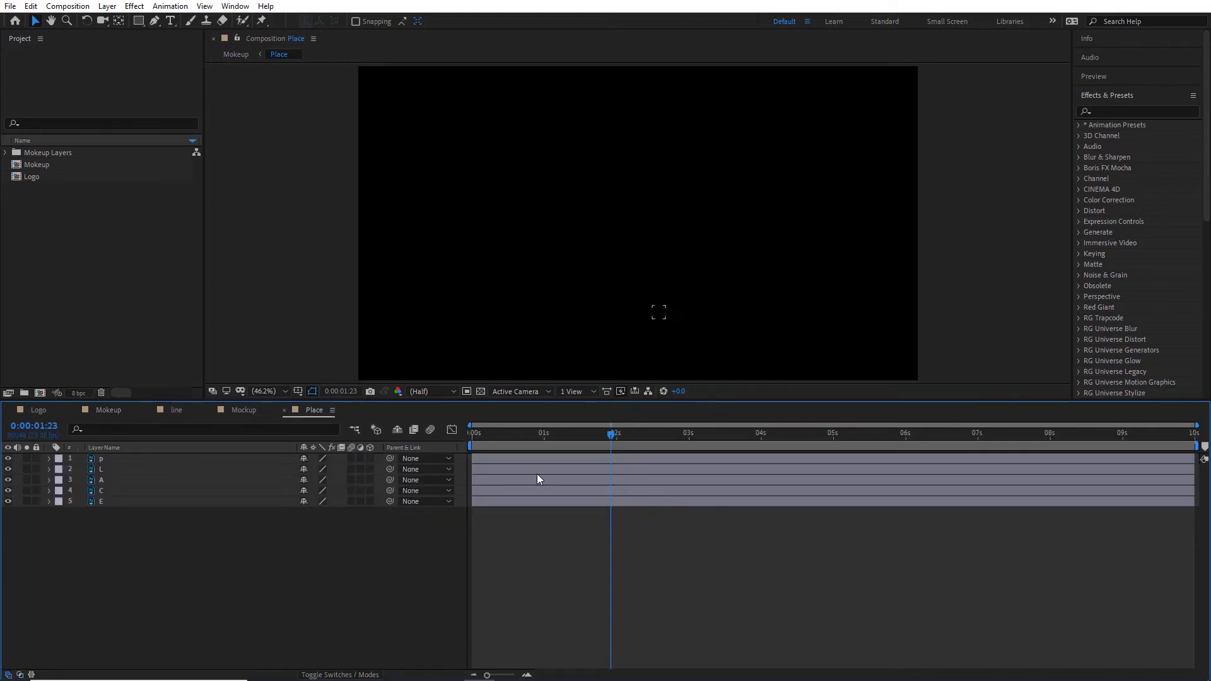
# - Go through the P, L, A, C and E layers one by one to check each letter's place on the canvas
pyautogui.click(101, 458)
pyautogui.click(104, 469)
pyautogui.click(105, 479)
pyautogui.click(108, 492)
pyautogui.click(112, 502)
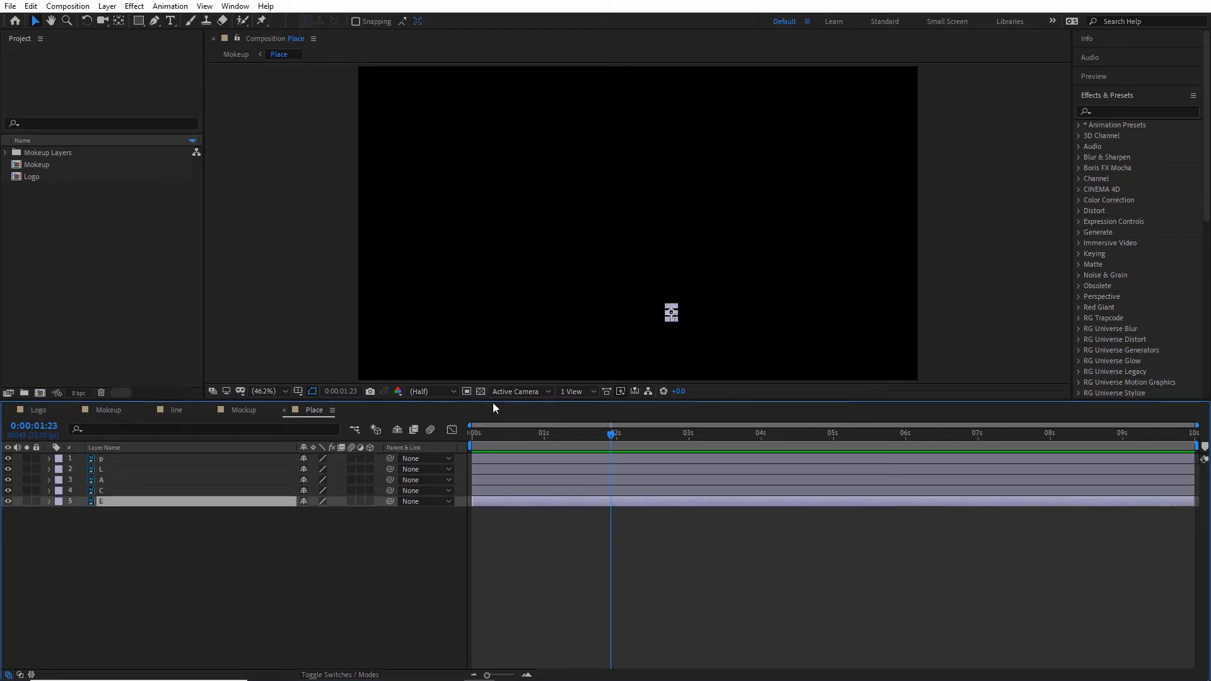
# - Turn on the transparency grid in the Place composition and enlarge the view of the PLACE letters to 100%
pyautogui.click(480, 391)
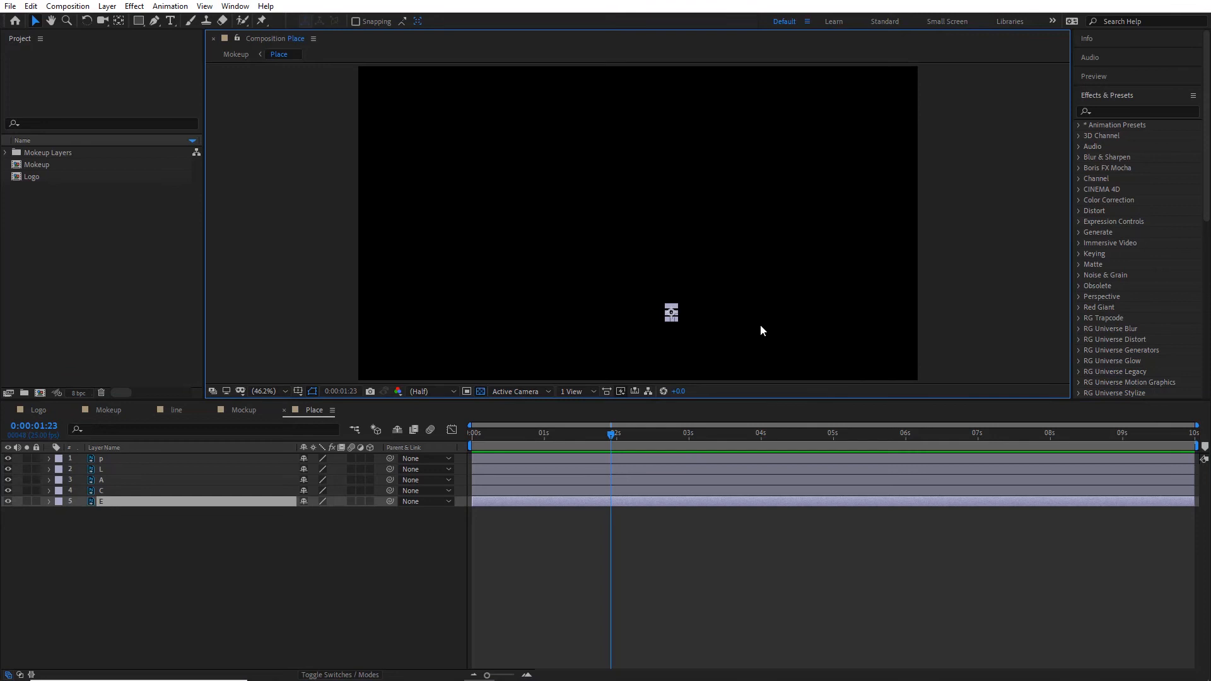
pyautogui.scroll(3, 653, 281)
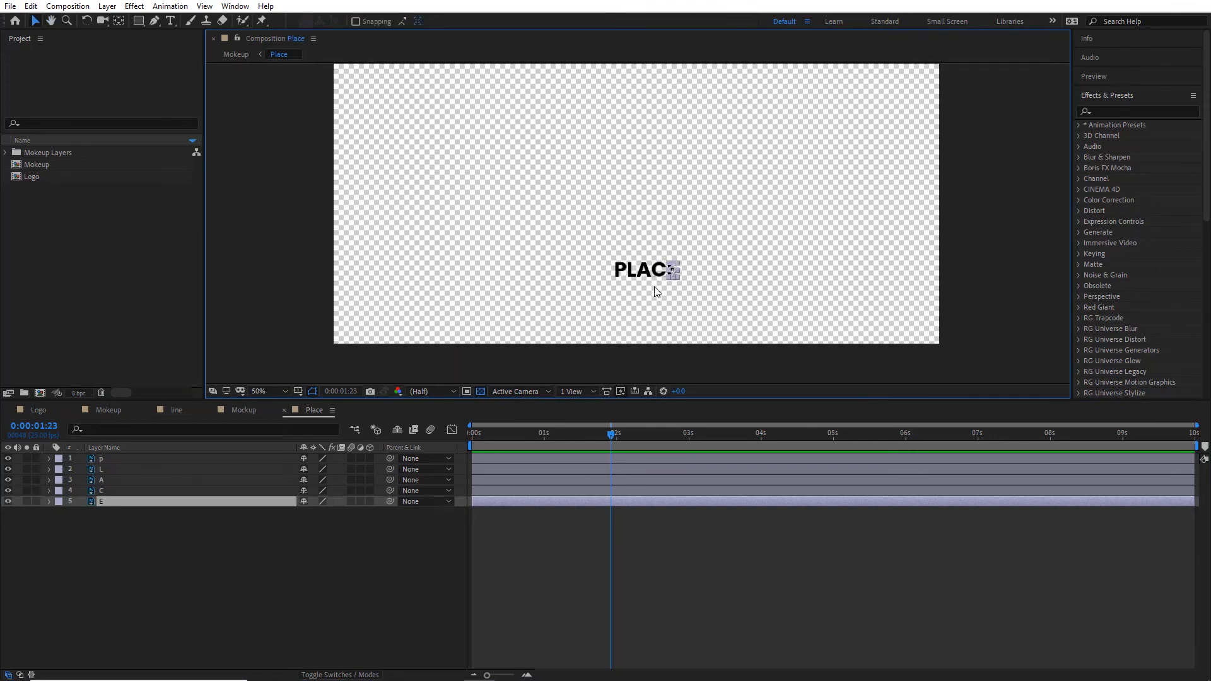
pyautogui.moveTo(661, 350); pyautogui.dragTo(637, 311)
pyautogui.press('F2')
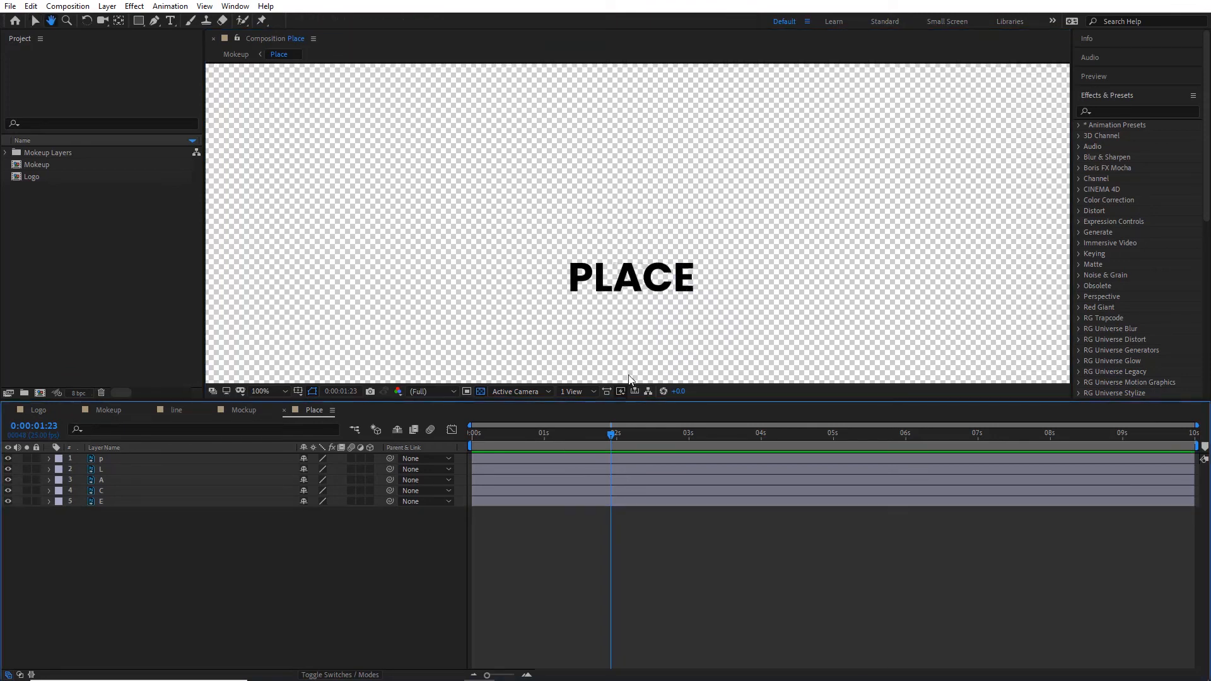
# - Select all five letter layers, reveal their Scale and add a 100% Scale keyframe to each at frame 20
pyautogui.click(561, 459)
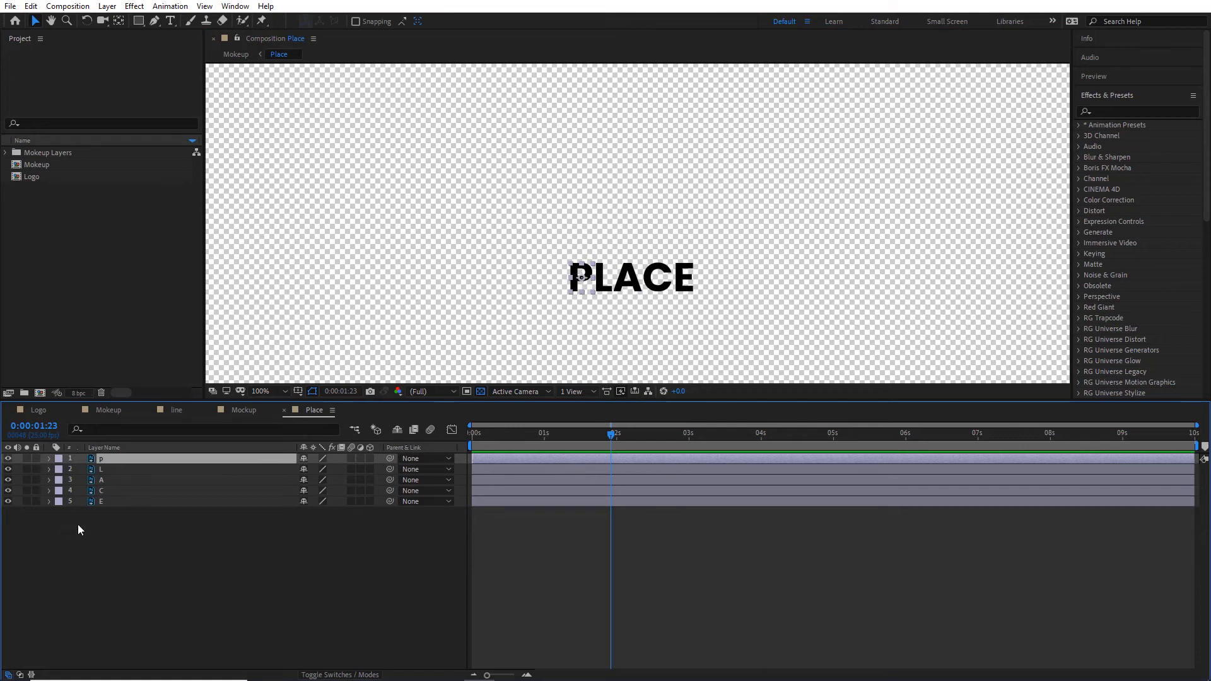
pyautogui.keyDown('shift'); pyautogui.click(103, 502); pyautogui.keyUp('shift')
pyautogui.moveTo(517, 437); pyautogui.dragTo(468, 445)
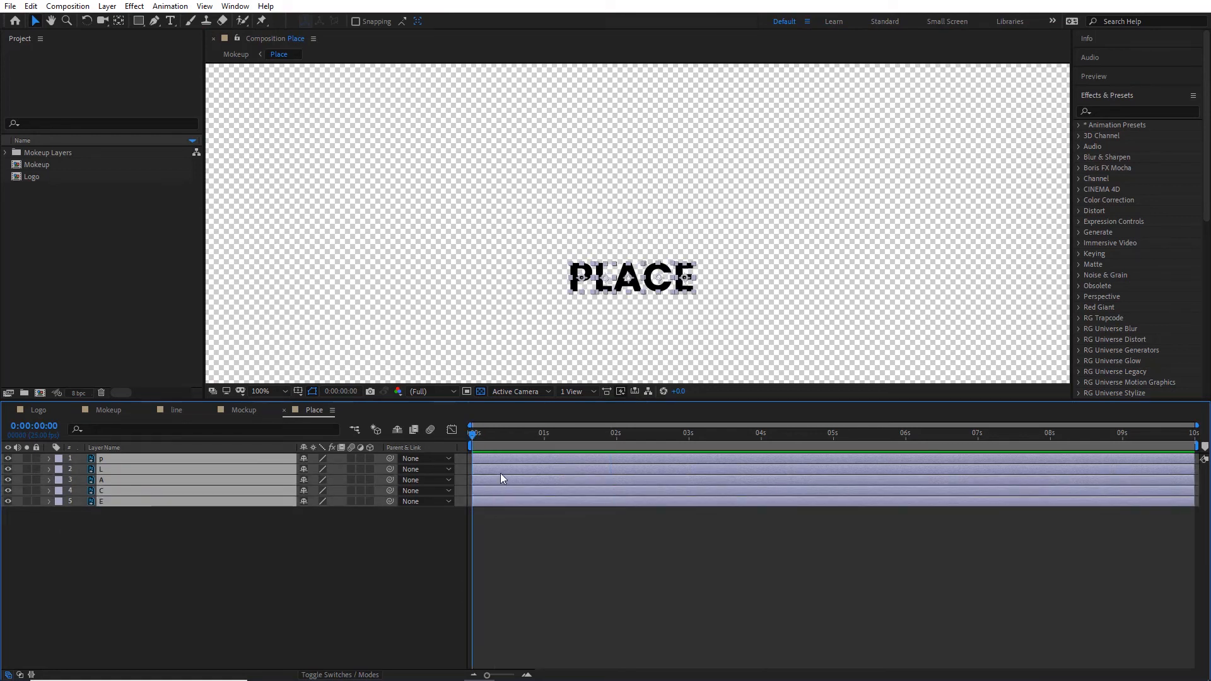
pyautogui.press('s')
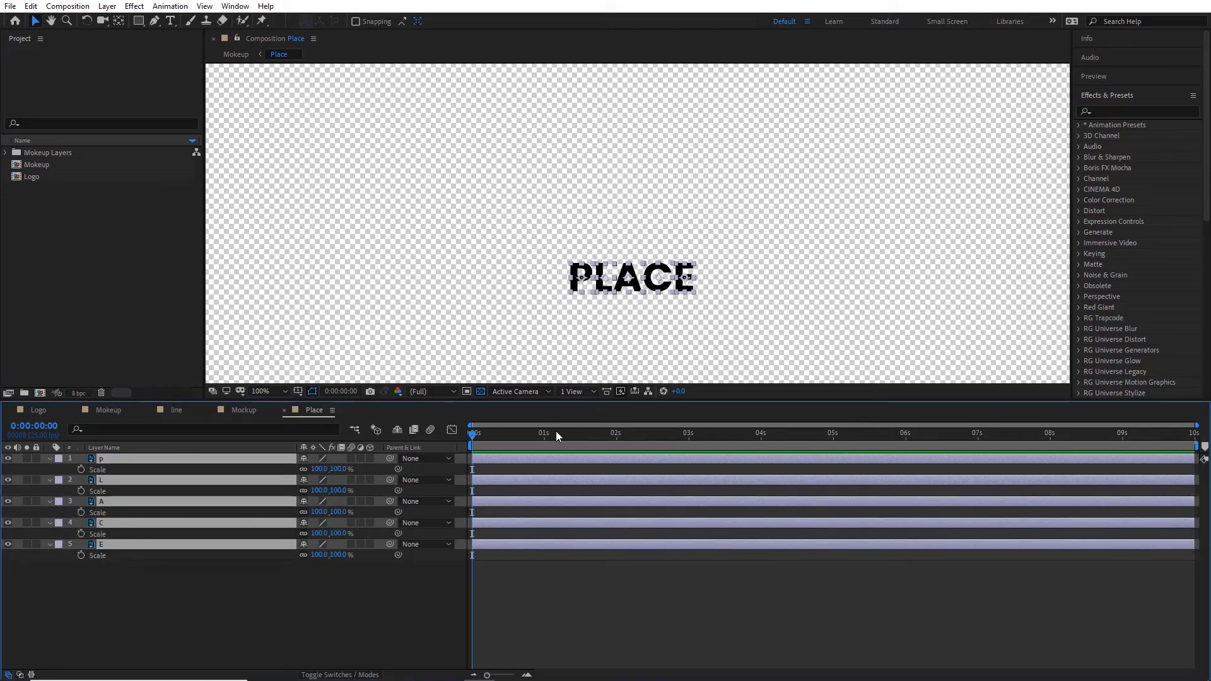
pyautogui.moveTo(523, 440); pyautogui.dragTo(463, 445)
pyautogui.press('=')
pyautogui.press('=')
pyautogui.moveTo(495, 437); pyautogui.dragTo(702, 457)
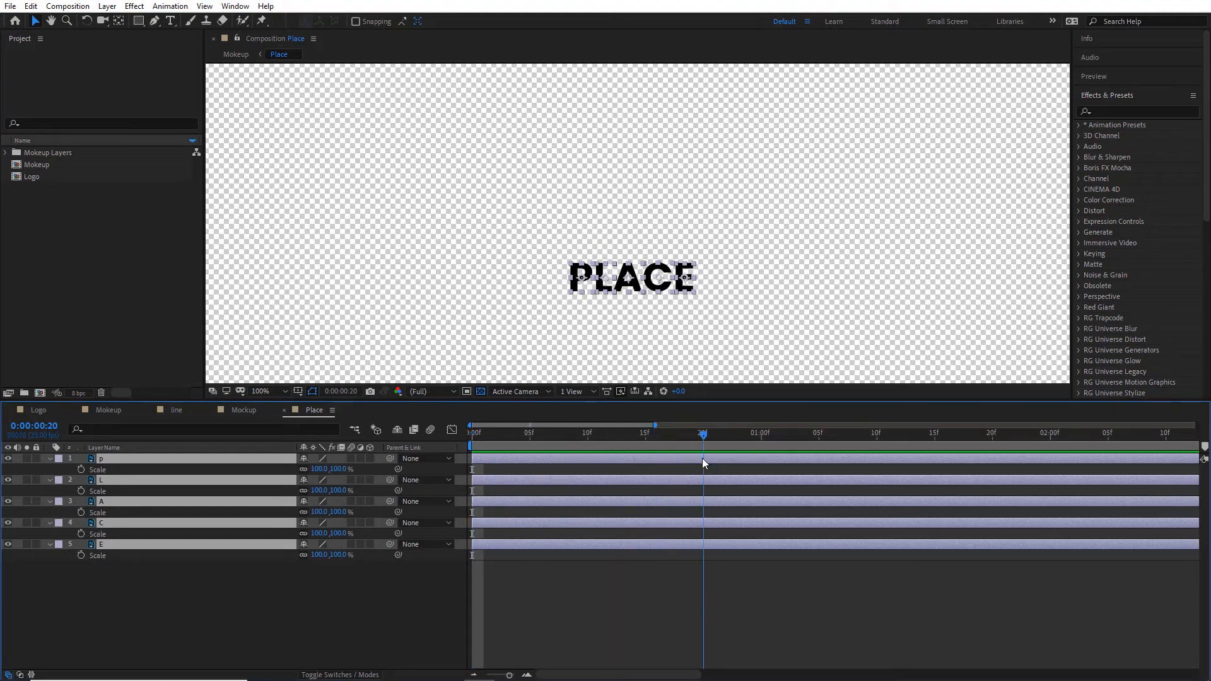
pyautogui.click(81, 470)
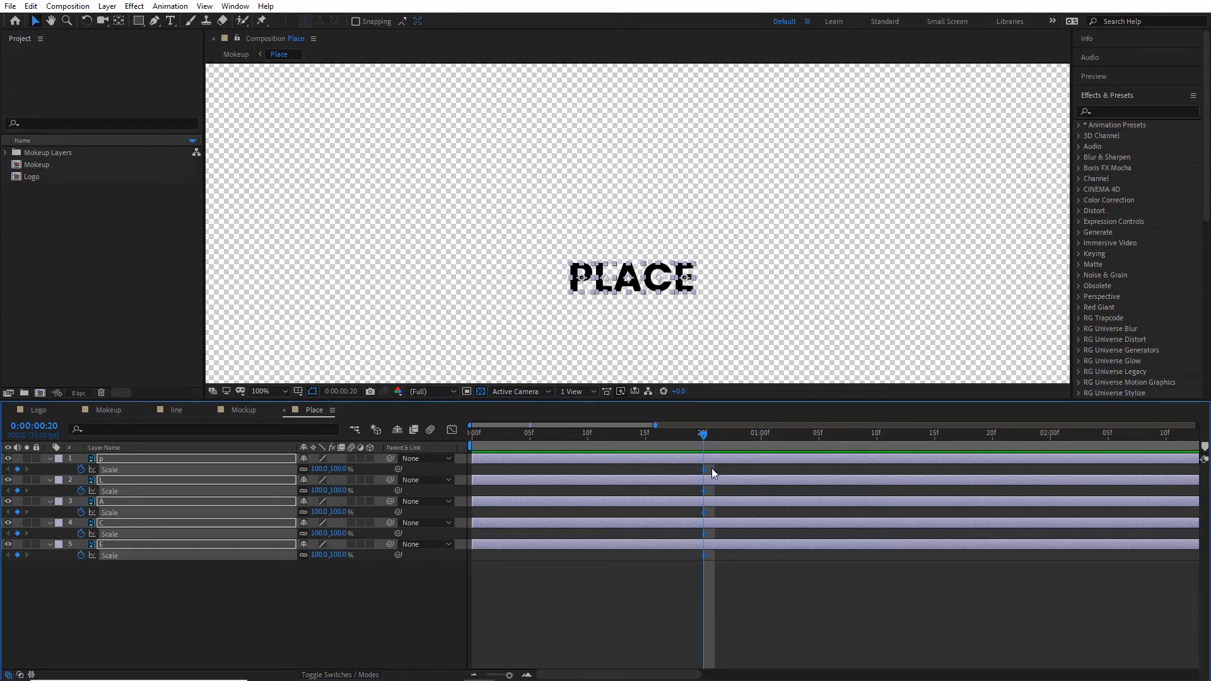
# - Set the Scale of all five letters to 0% at frame 0 and preview the scale-up animation
pyautogui.moveTo(703, 433); pyautogui.dragTo(459, 458)
pyautogui.click(335, 471)
pyautogui.write('0')
pyautogui.press('Return')
pyautogui.moveTo(478, 433); pyautogui.dragTo(705, 498)
pyautogui.click(653, 577)
pyautogui.press('space')
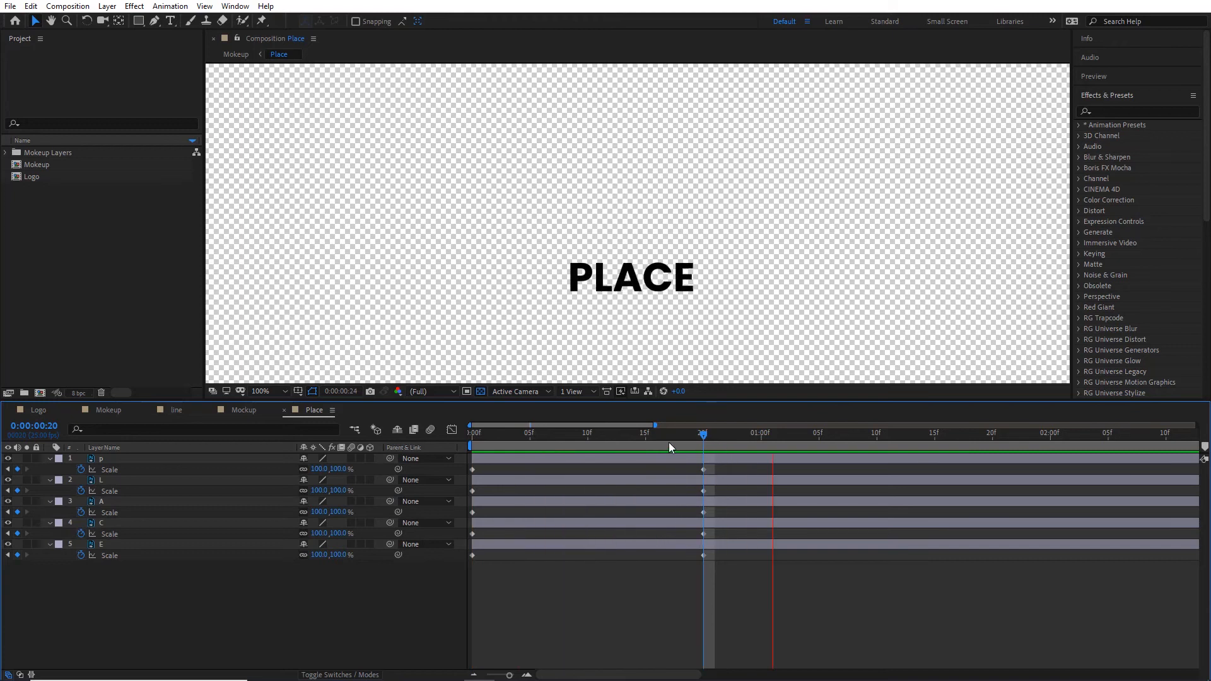
pyautogui.press('space')
# - Apply Easy Ease to the frame 20 Scale keyframes of all five letters and preview the result
pyautogui.moveTo(766, 613); pyautogui.dragTo(701, 474)
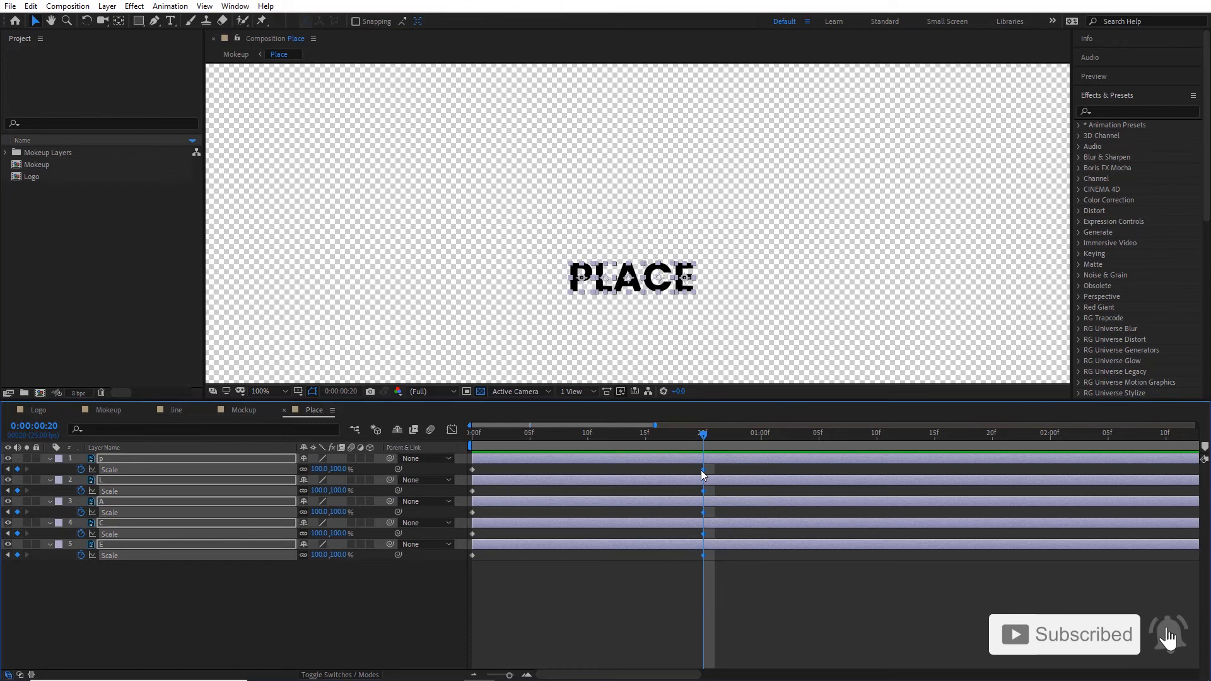
pyautogui.rightClick(702, 474)
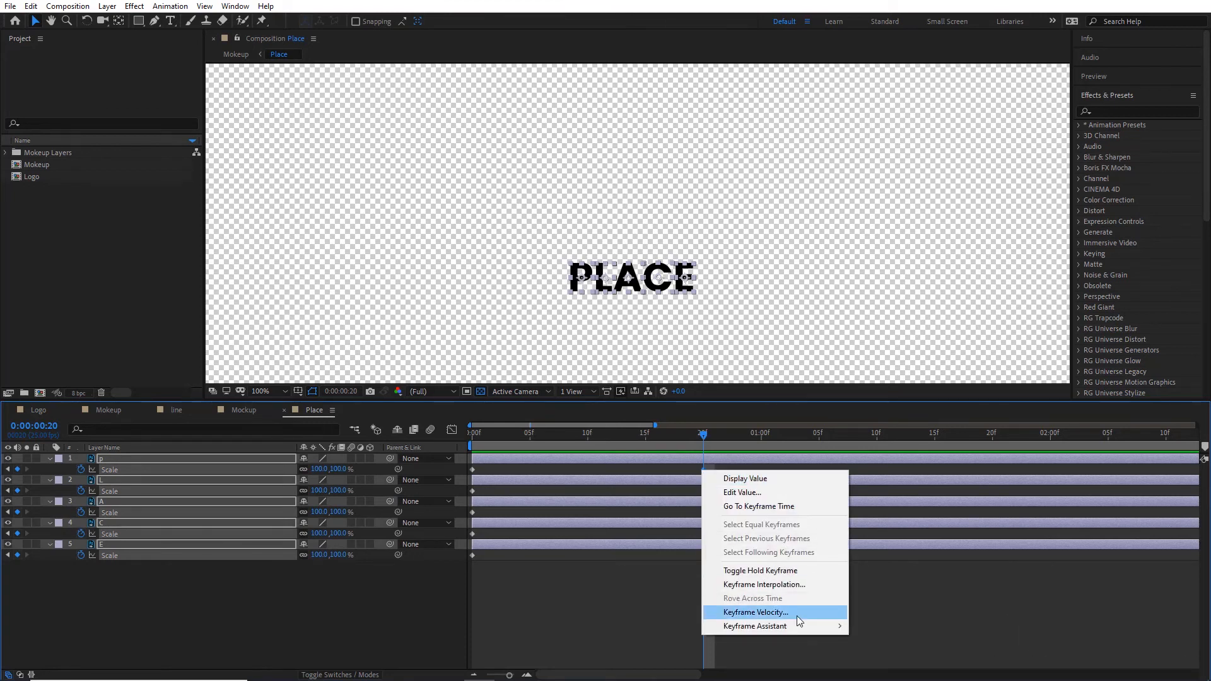
pyautogui.moveTo(796, 625)
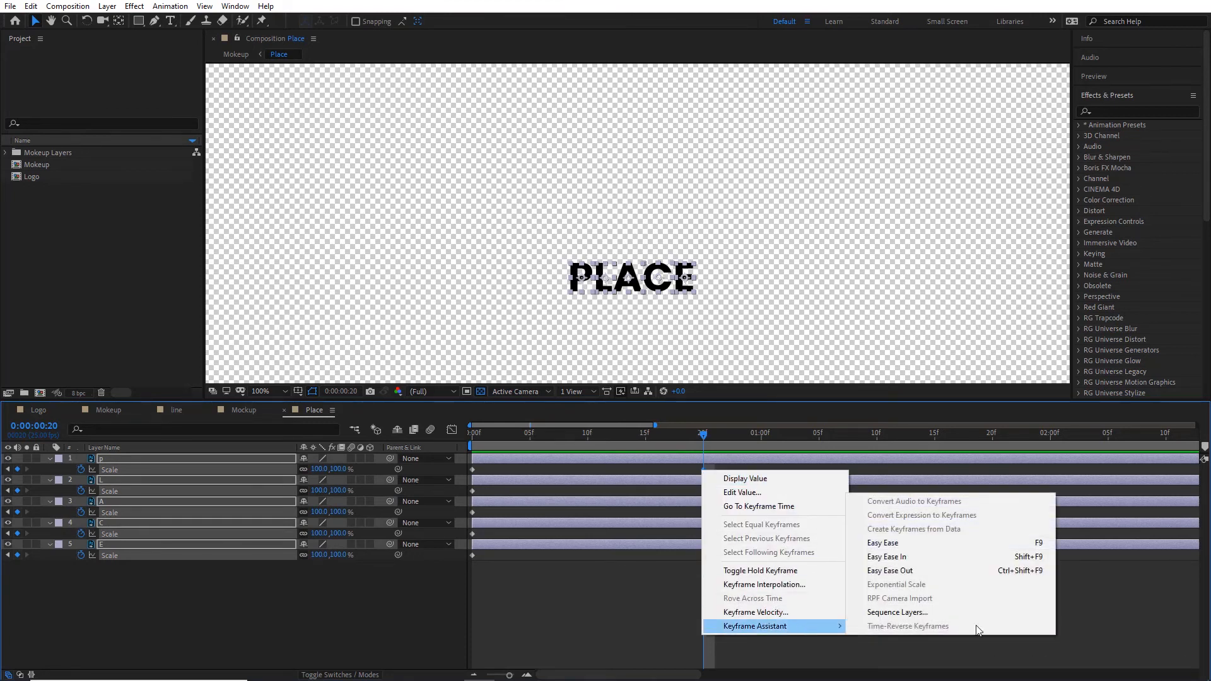
pyautogui.click(968, 546)
pyautogui.press('F2')
pyautogui.moveTo(485, 432); pyautogui.dragTo(463, 440)
pyautogui.press('space')
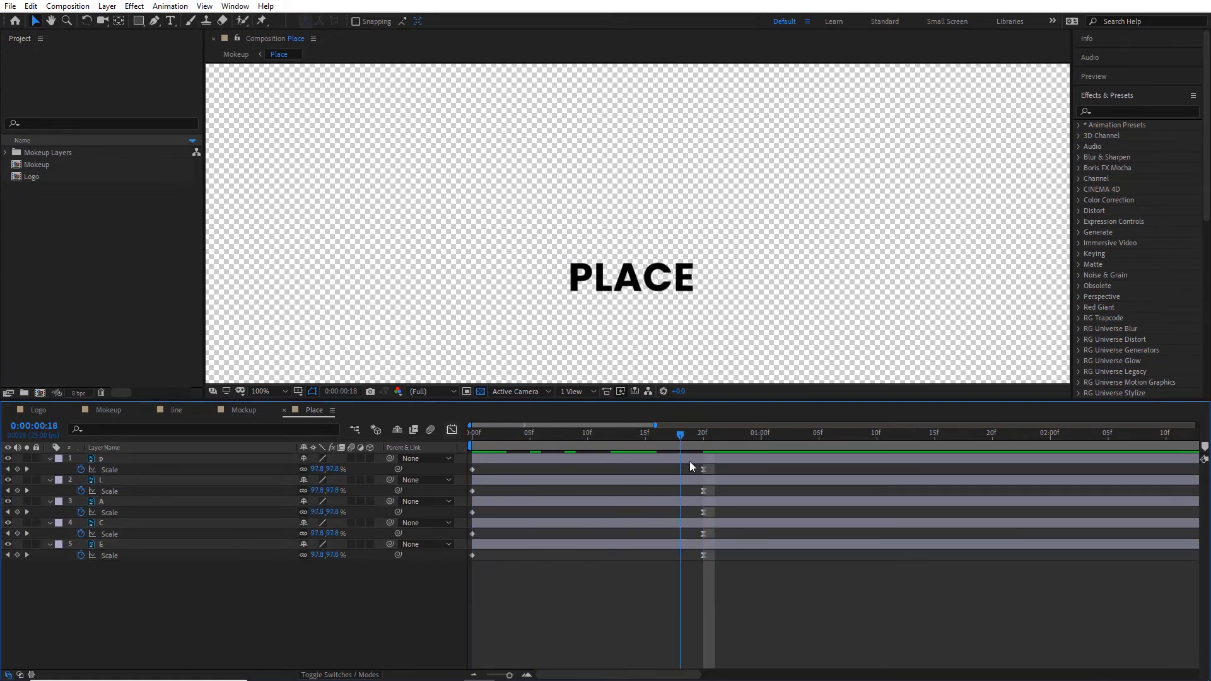
# - Stagger the letter layers so L starts at frame 2, A at 4, C at 7 and E at 10, and preview them
pyautogui.click(553, 480)
pyautogui.moveTo(531, 482); pyautogui.dragTo(584, 531)
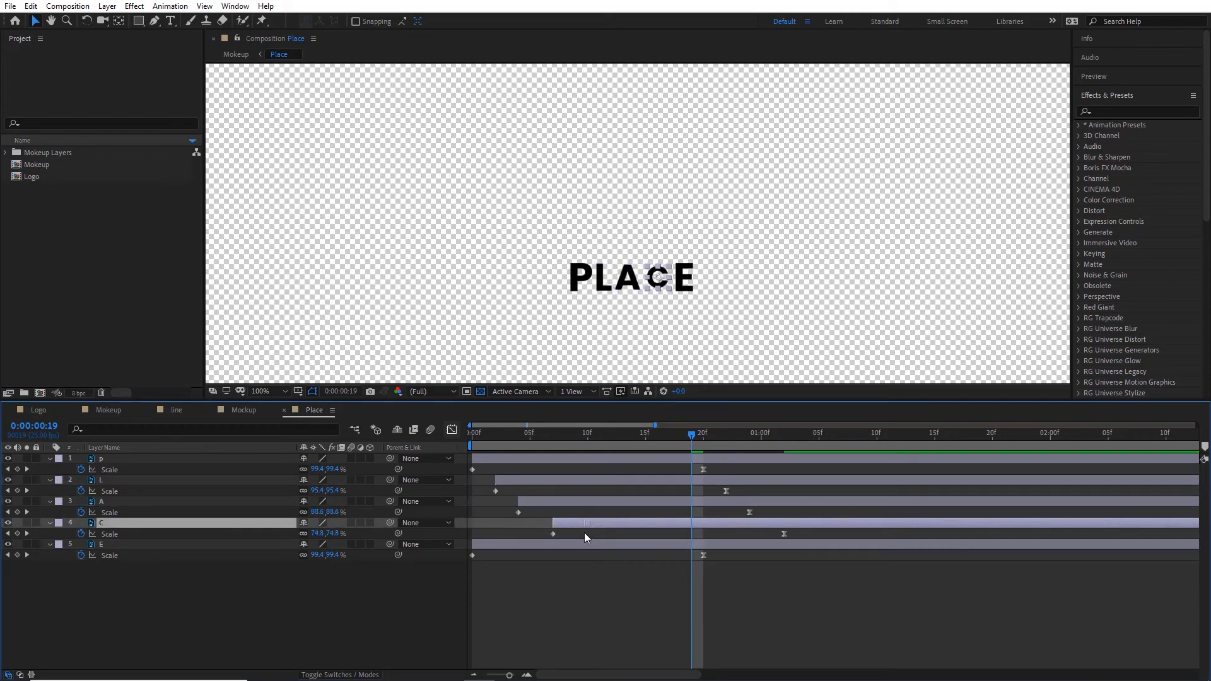
pyautogui.moveTo(512, 540); pyautogui.dragTo(626, 547)
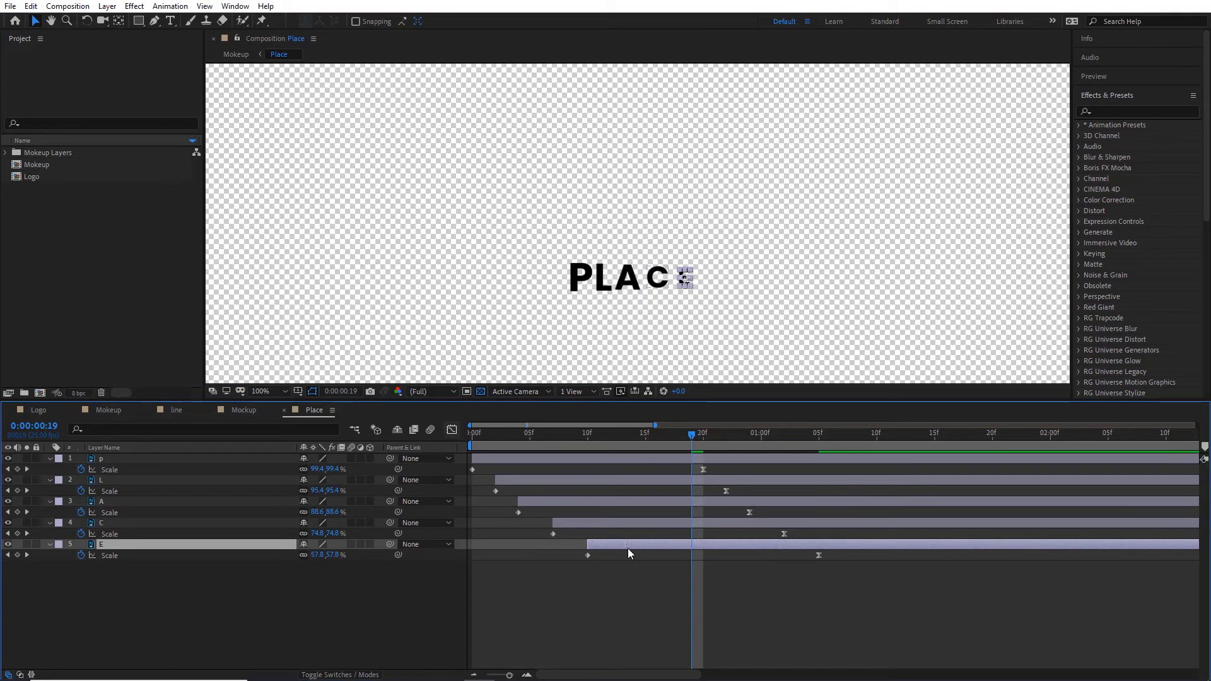
pyautogui.press('space')
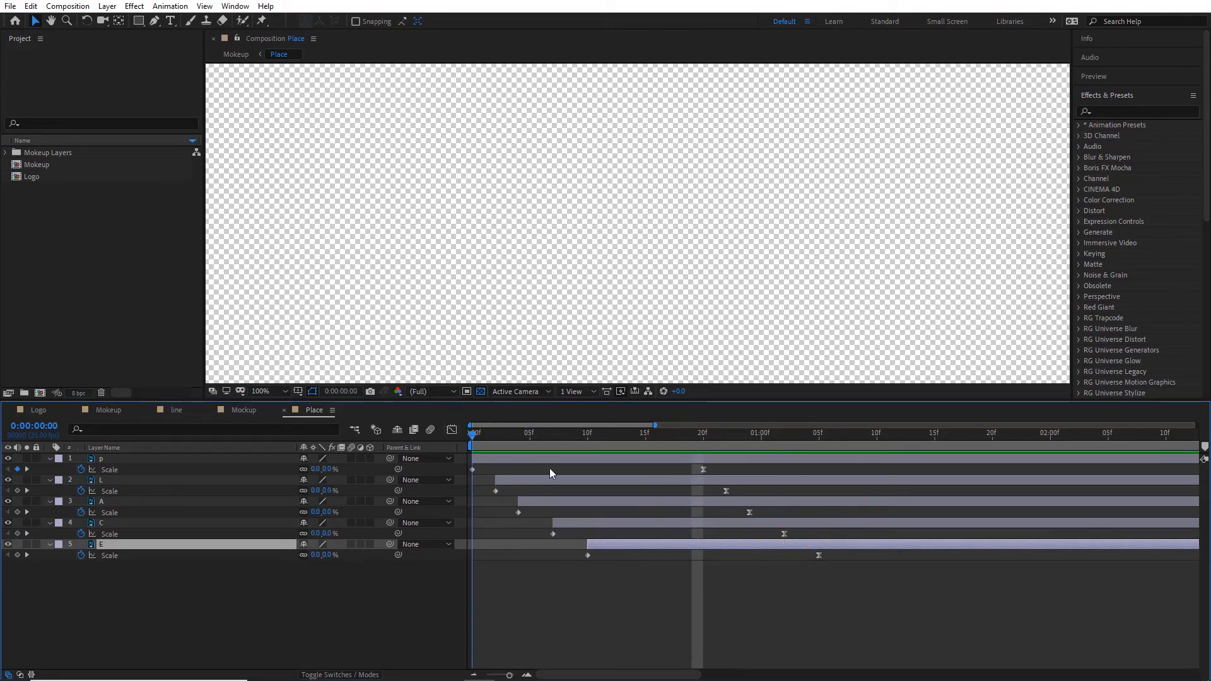
pyautogui.press('space')
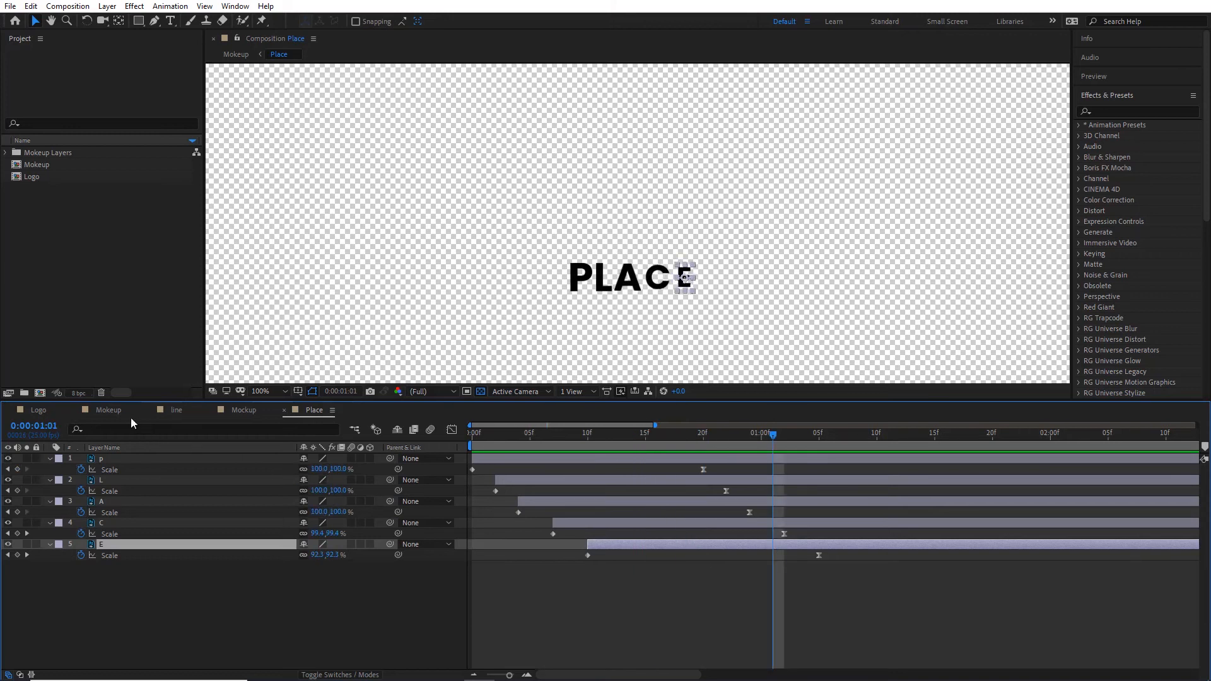
# - Return to the Mokeup composition, delay the Place layer to start at about 1 second and preview the full animation
pyautogui.click(110, 410)
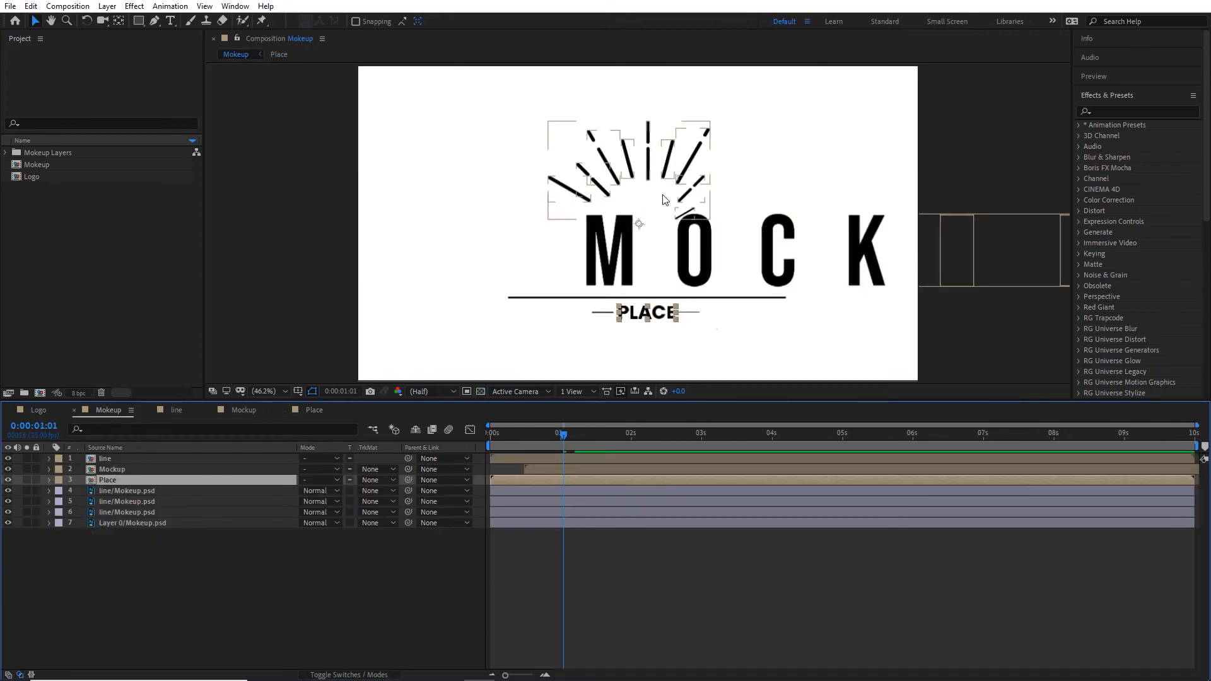
pyautogui.moveTo(564, 440); pyautogui.dragTo(490, 440)
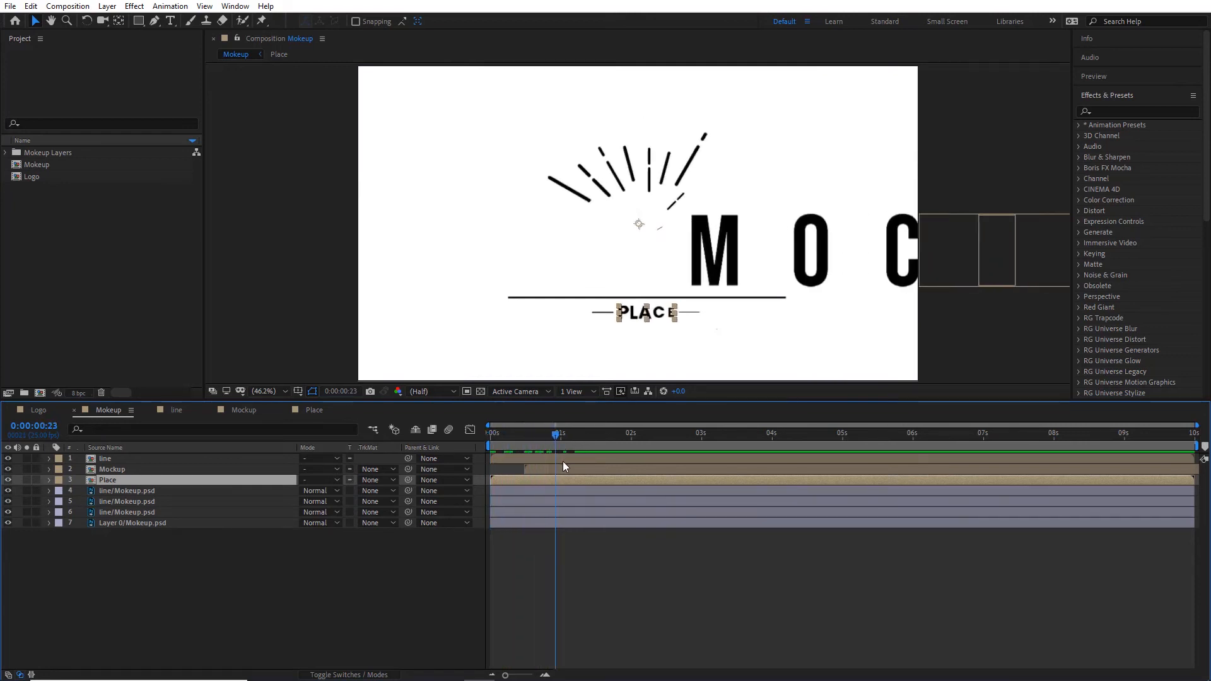
pyautogui.moveTo(633, 483); pyautogui.dragTo(653, 490)
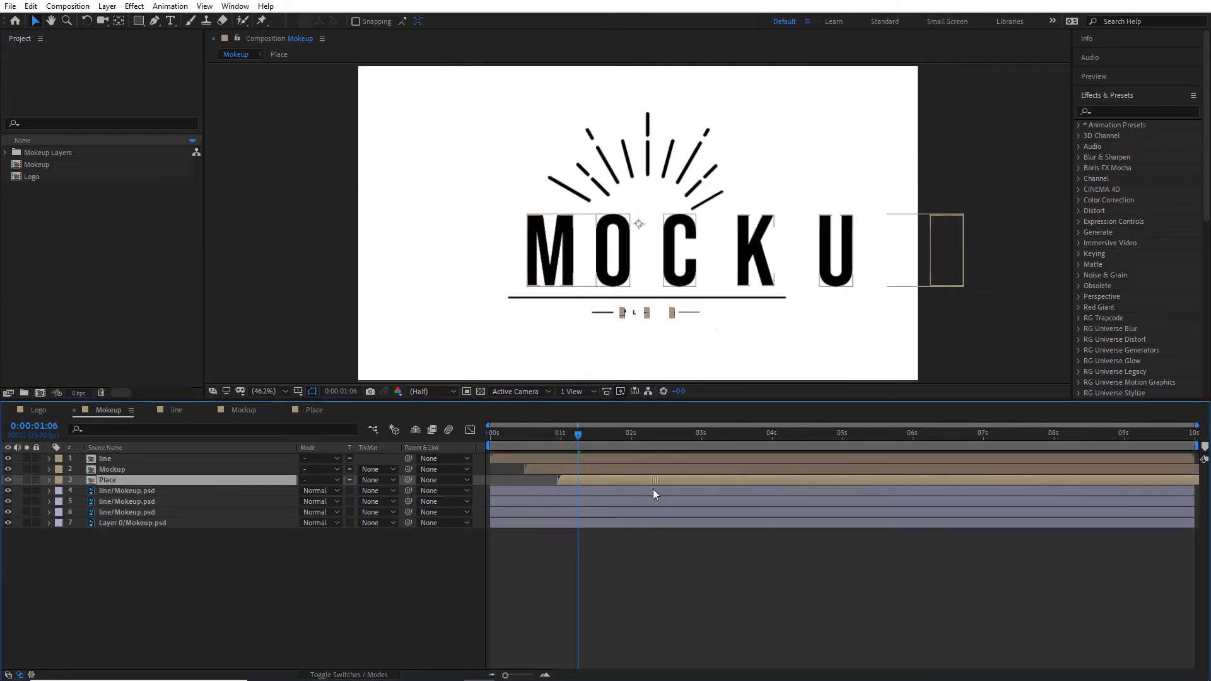
pyautogui.press('space')
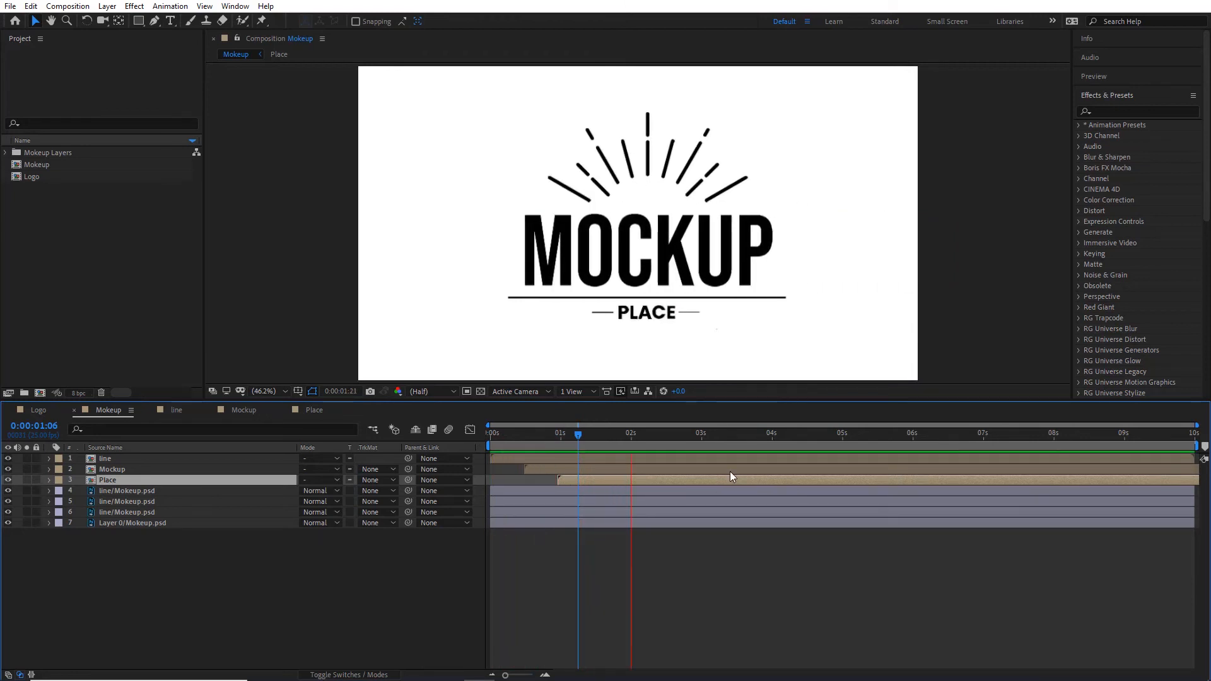
pyautogui.click(496, 441)
pyautogui.press('space')
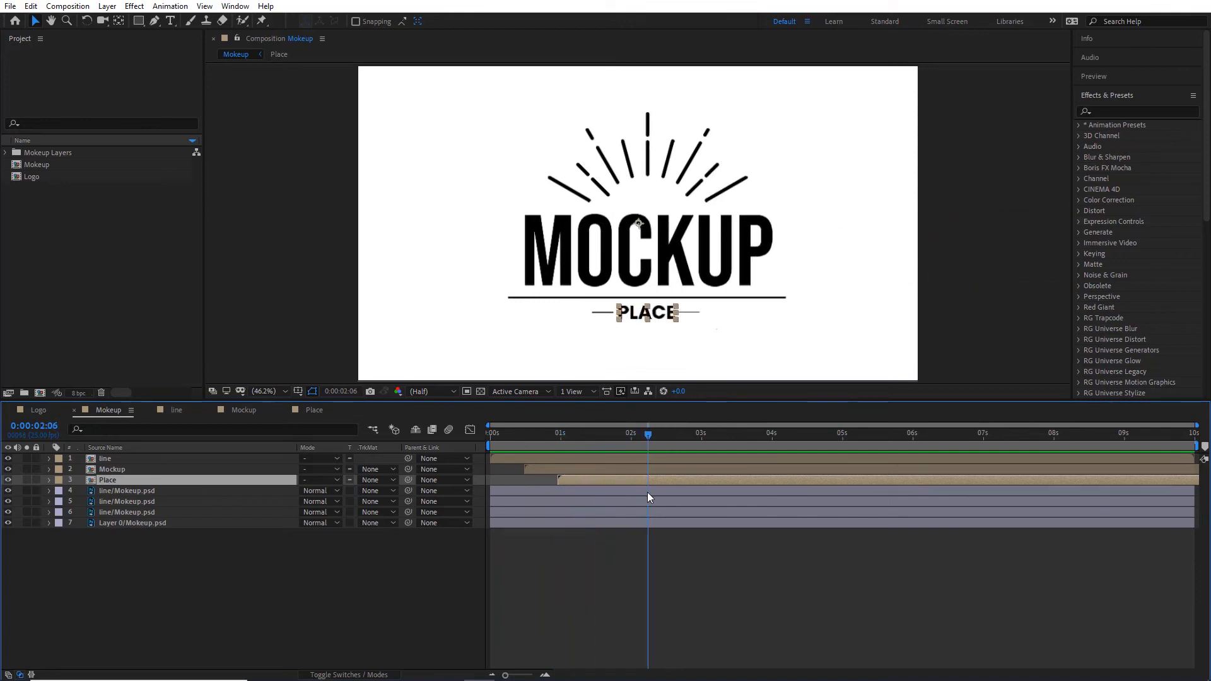
# - Select the long line layer beneath the MOCKUP text, inspect it up close and expand its Transform properties
pyautogui.click(573, 302)
pyautogui.press('/')
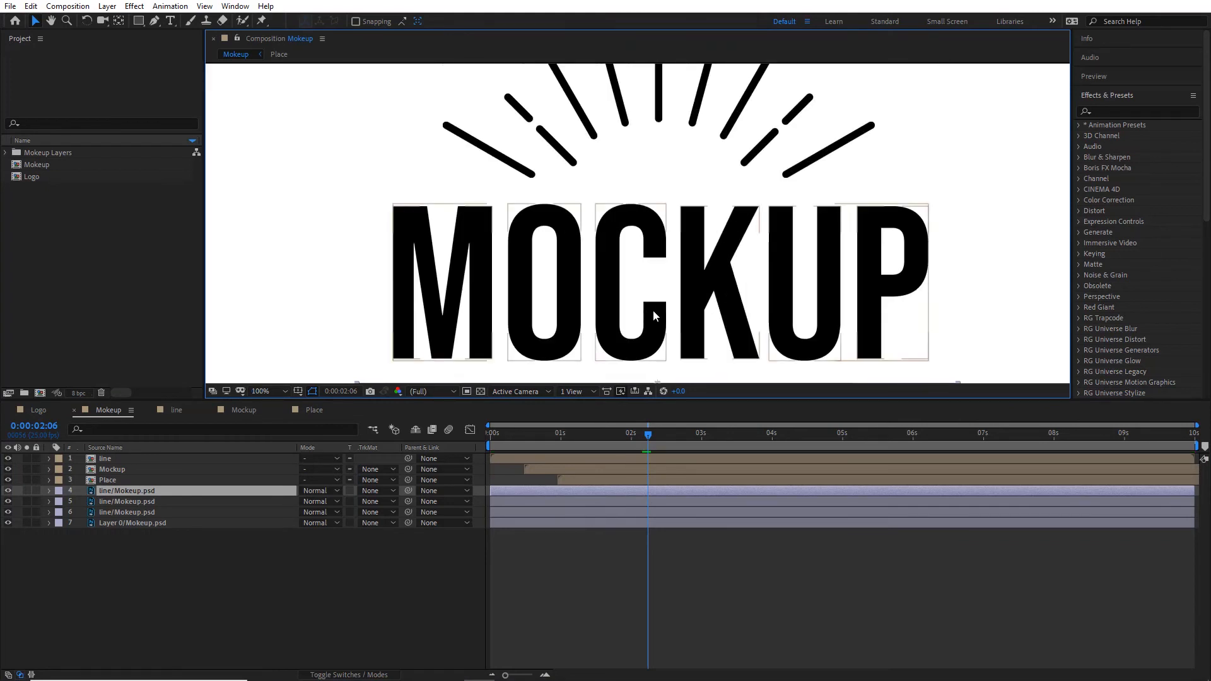
pyautogui.press('space')
pyautogui.moveTo(651, 327); pyautogui.dragTo(663, 233)
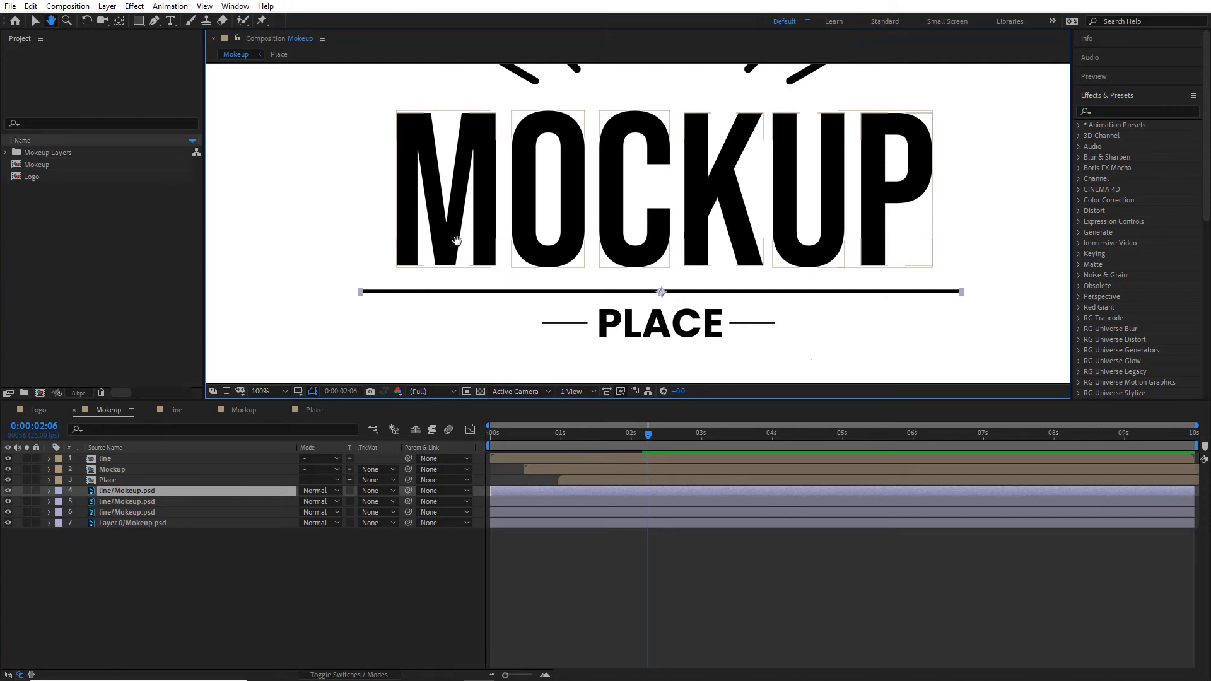
pyautogui.scroll(-2, 717, 244)
pyautogui.moveTo(663, 214); pyautogui.dragTo(602, 190)
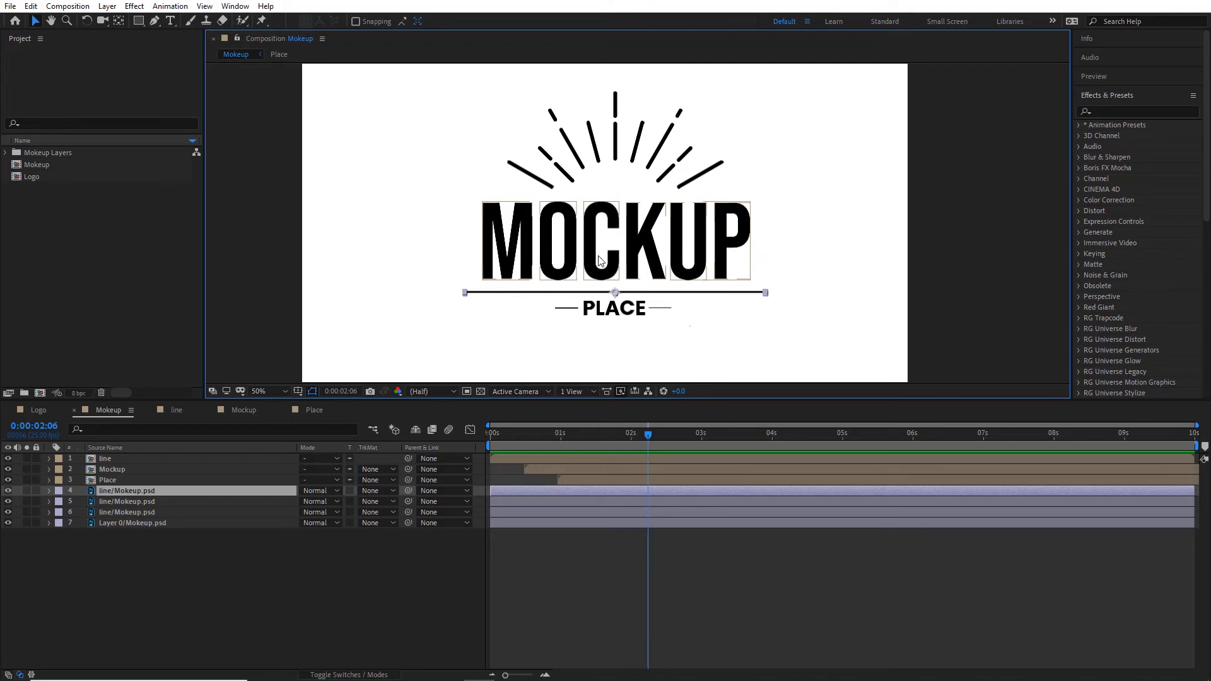
pyautogui.scroll(2, 610, 283)
pyautogui.moveTo(569, 327); pyautogui.dragTo(607, 249)
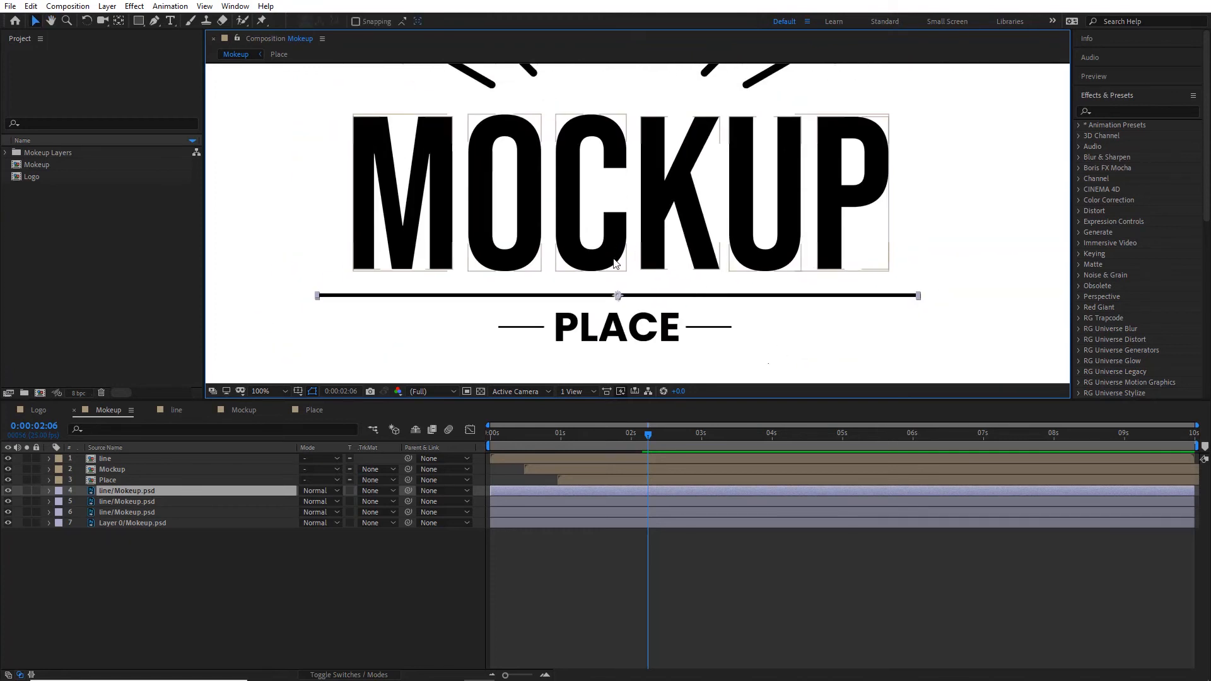
pyautogui.scroll(-2, 619, 263)
pyautogui.scroll(2, 620, 263)
pyautogui.moveTo(632, 296); pyautogui.dragTo(650, 235)
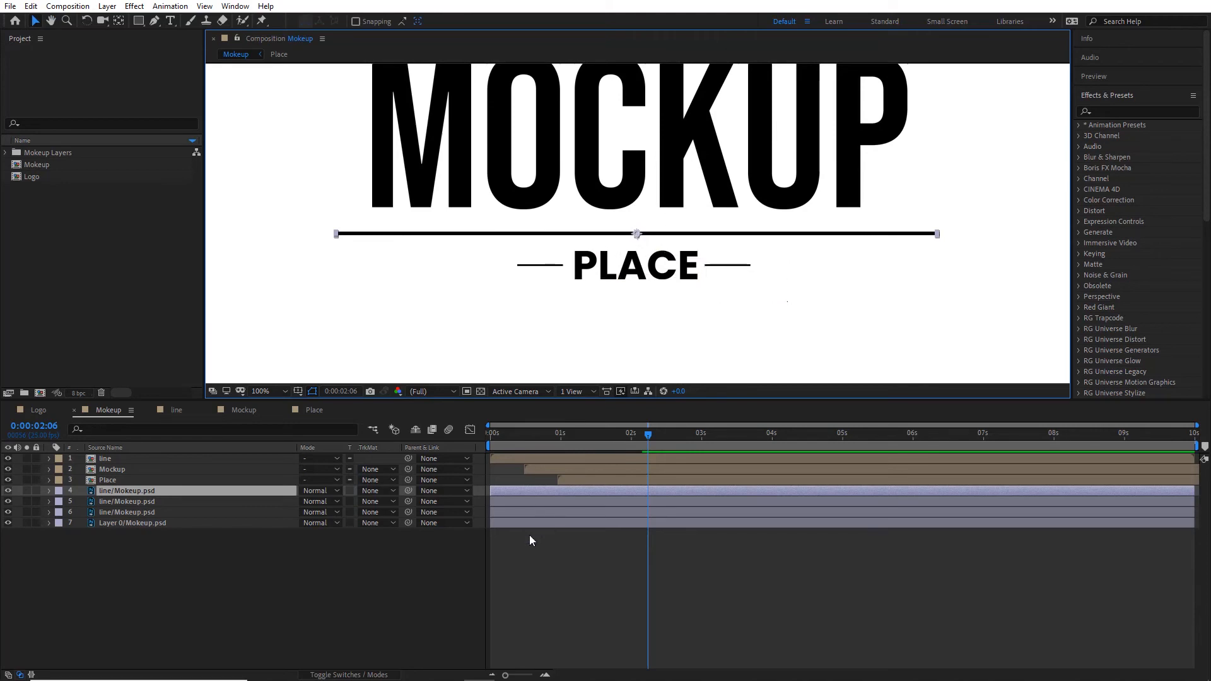
pyautogui.click(49, 490)
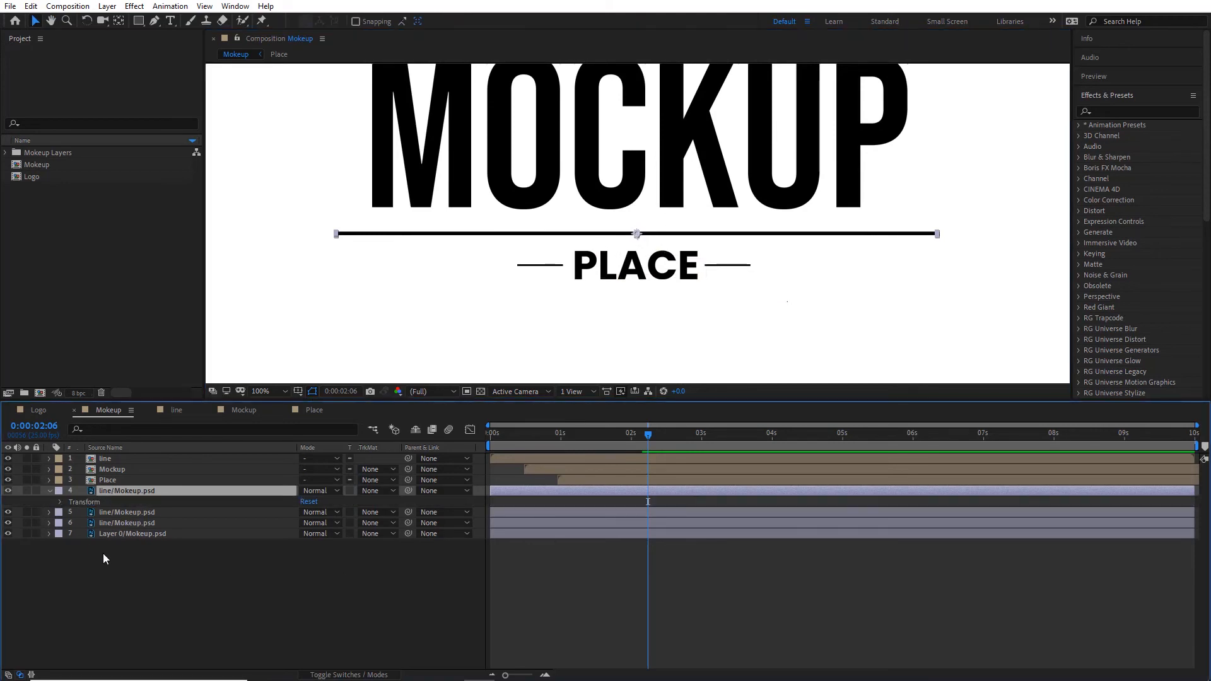
pyautogui.click(61, 502)
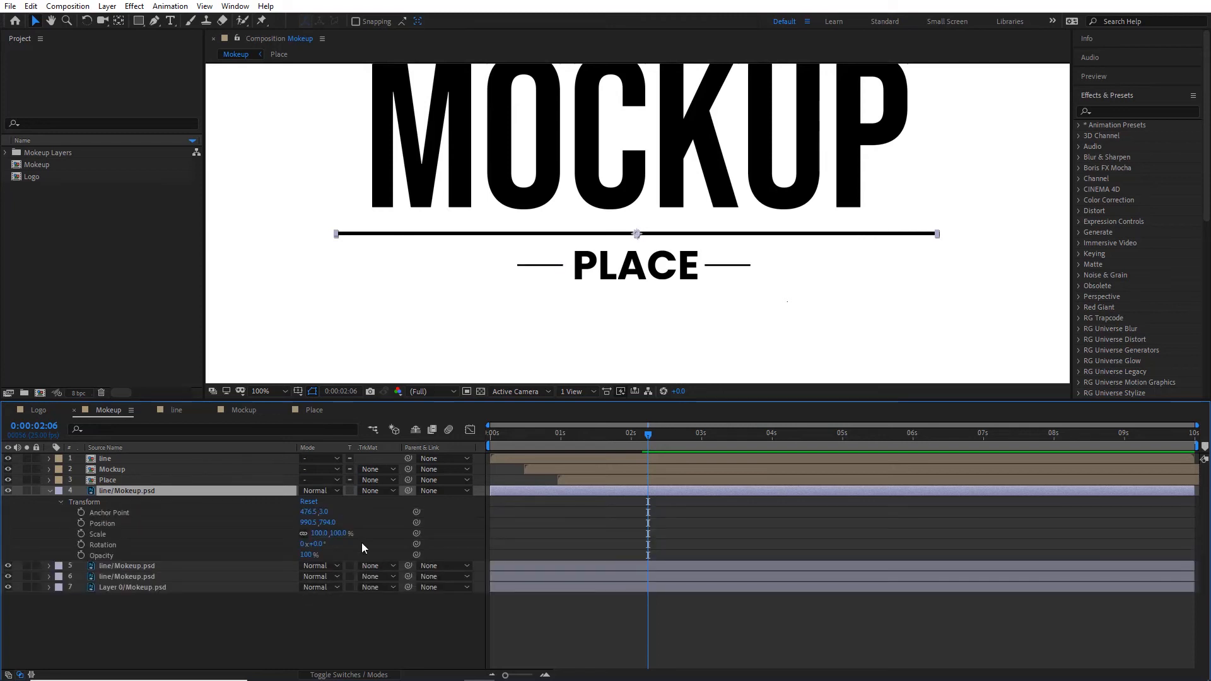
# - Try scaling the long line proportionally, up to 155.6% and down to 17%, and undo both changes
pyautogui.moveTo(341, 533); pyautogui.dragTo(449, 544)
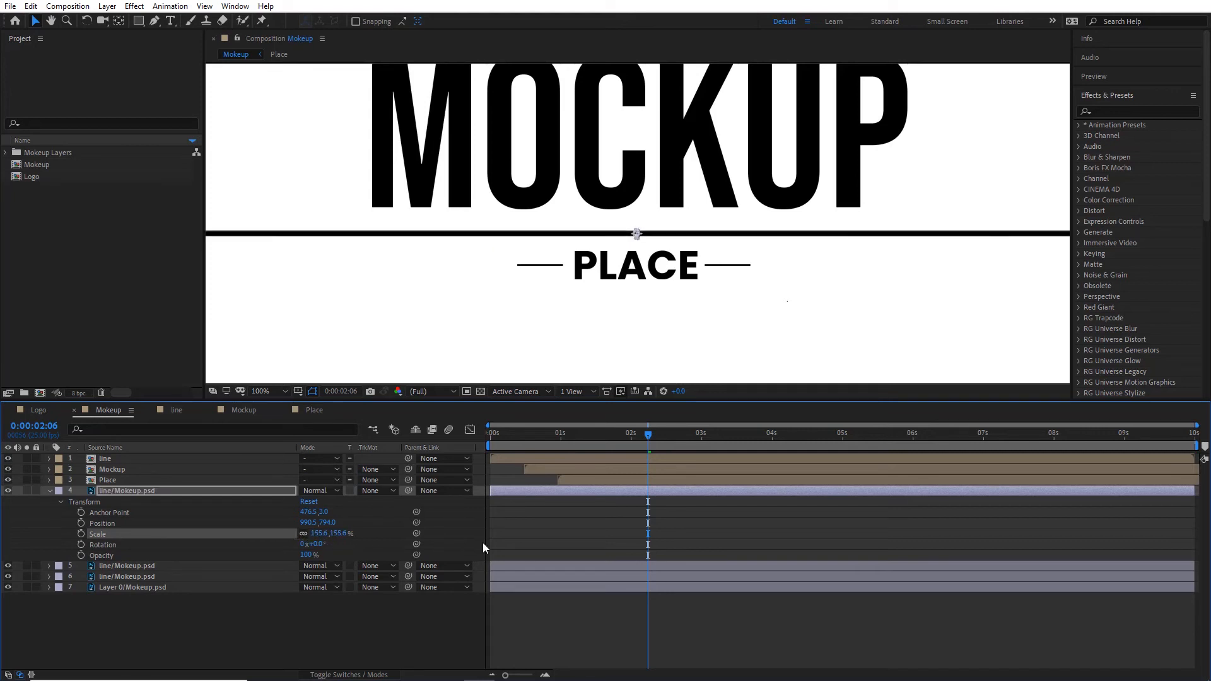
pyautogui.hotkey('ctrl', 'z')
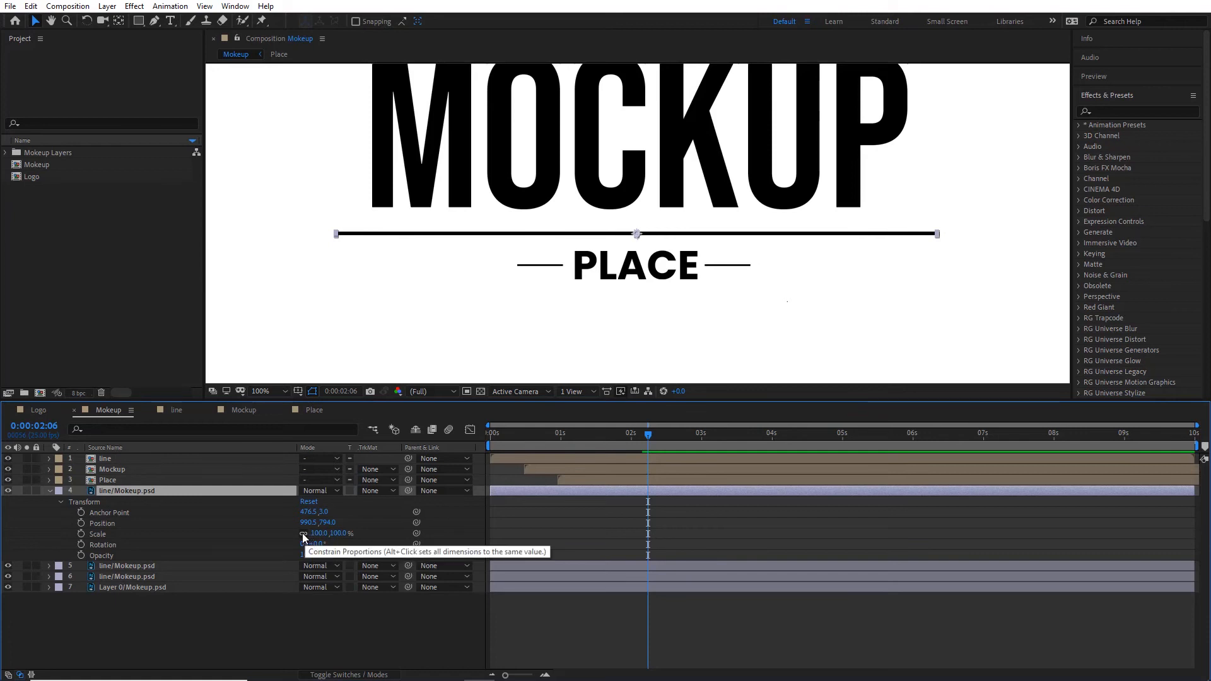
pyautogui.moveTo(340, 533); pyautogui.dragTo(306, 533)
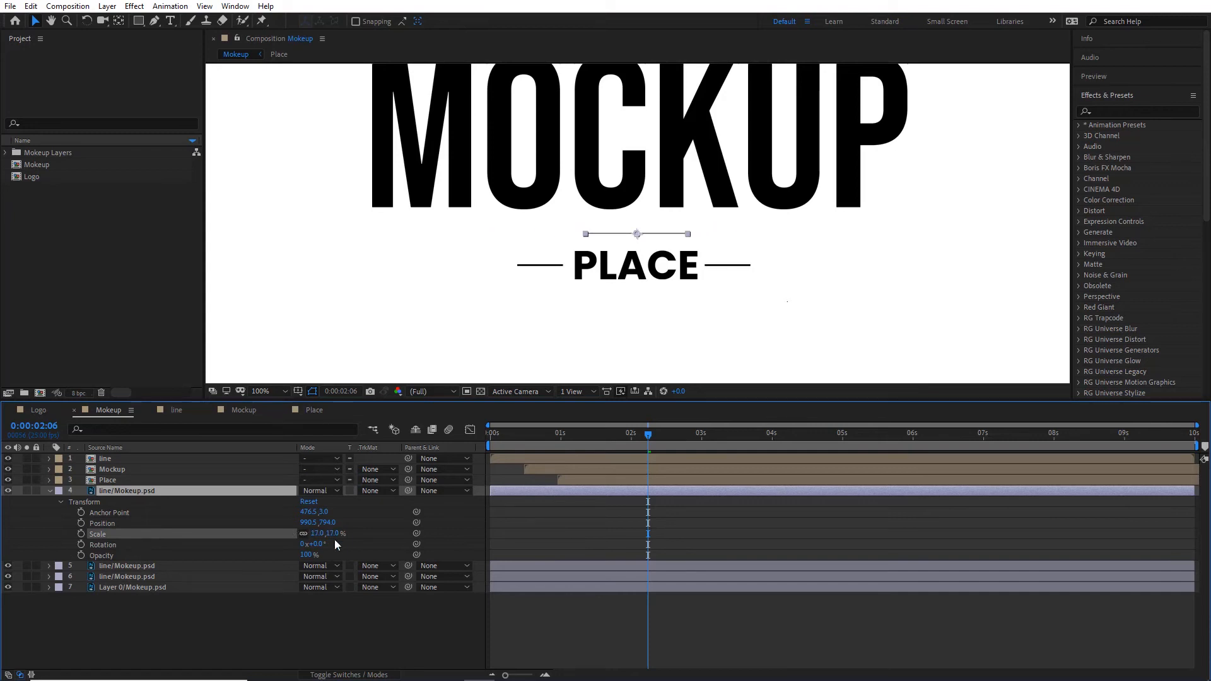
pyautogui.hotkey('ctrl', 'z')
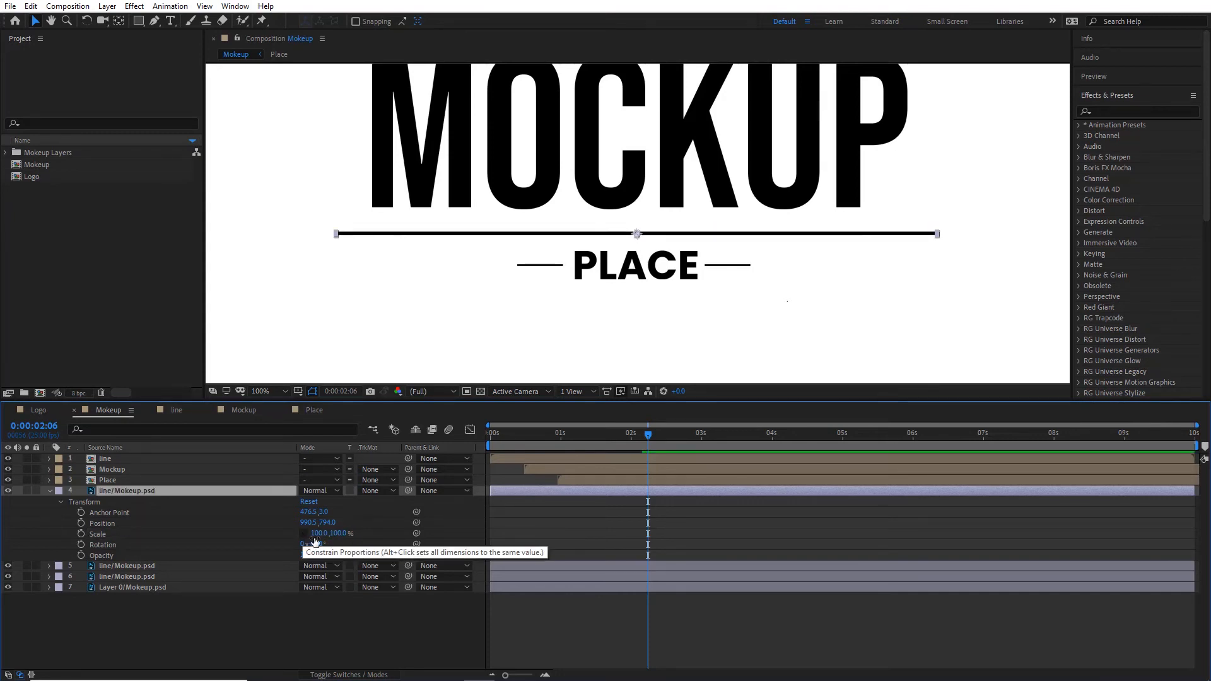
# - Unlink the long line's Scale proportions, test shrinking only its width and undo the test
pyautogui.click(301, 534)
pyautogui.moveTo(319, 533); pyautogui.dragTo(286, 536)
pyautogui.hotkey('ctrl', 'z')
pyautogui.hotkey('ctrl', 'z')
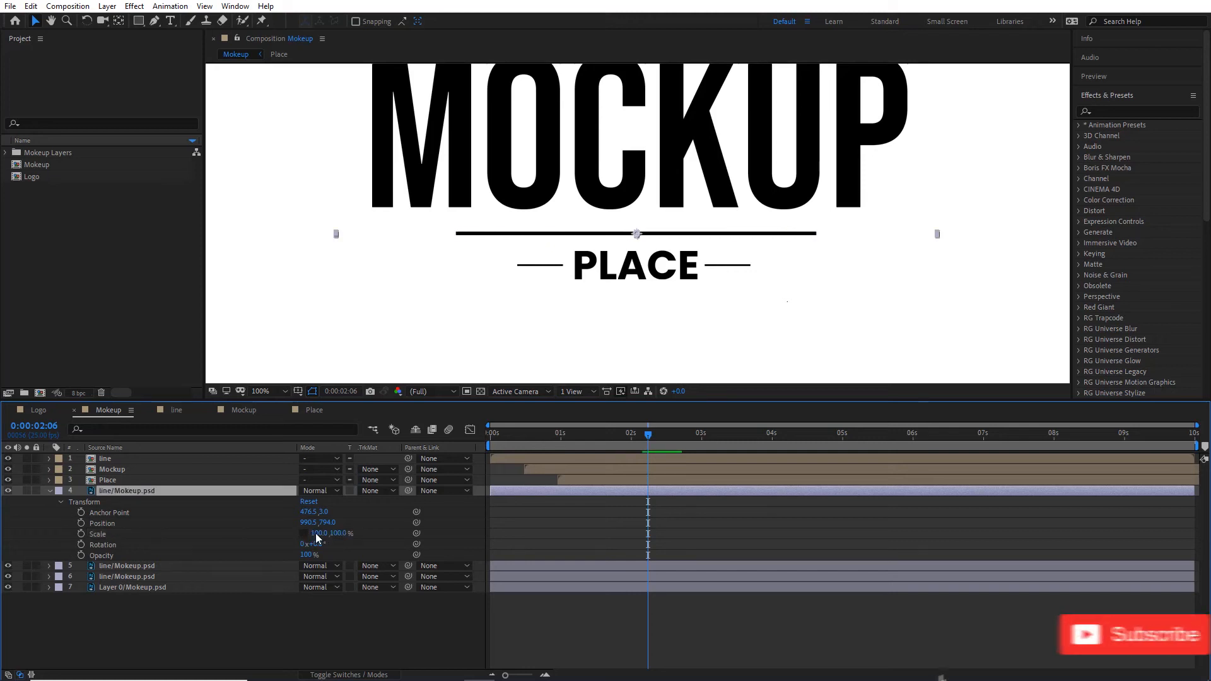
# - Keyframe the long line's width growing from 0% at 0 seconds to 100% at 1 second, keeping its height at 100%
pyautogui.moveTo(612, 441); pyautogui.dragTo(560, 470)
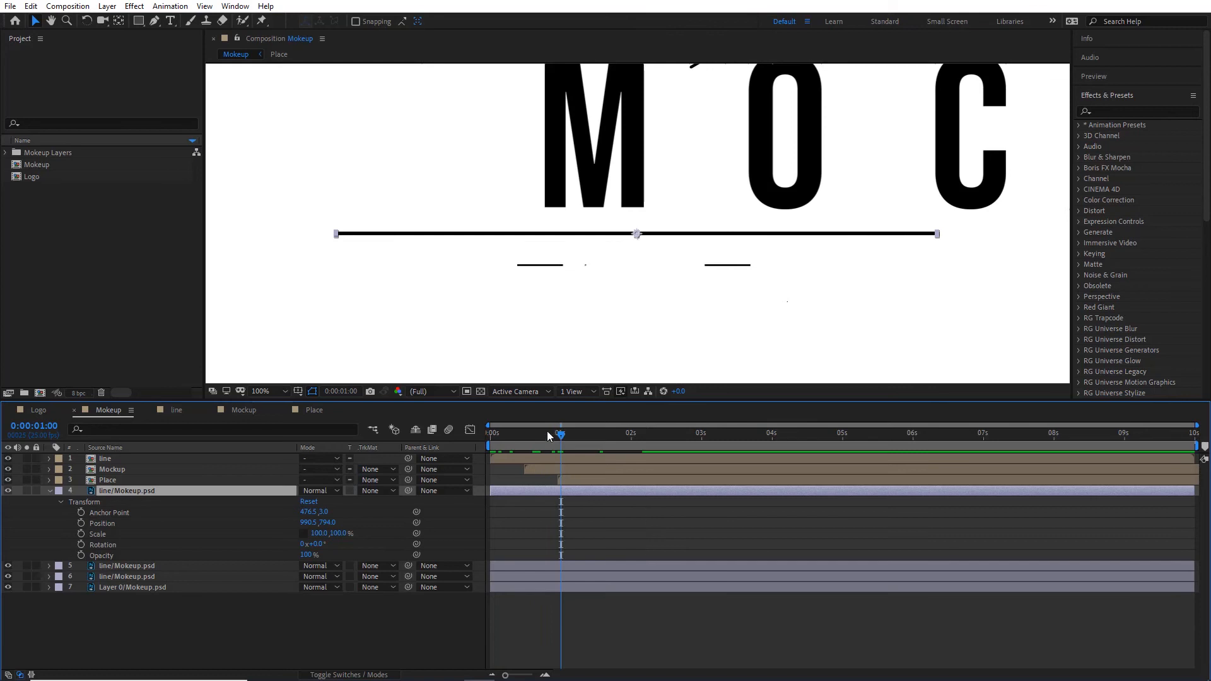
pyautogui.click(80, 532)
pyautogui.press('Home')
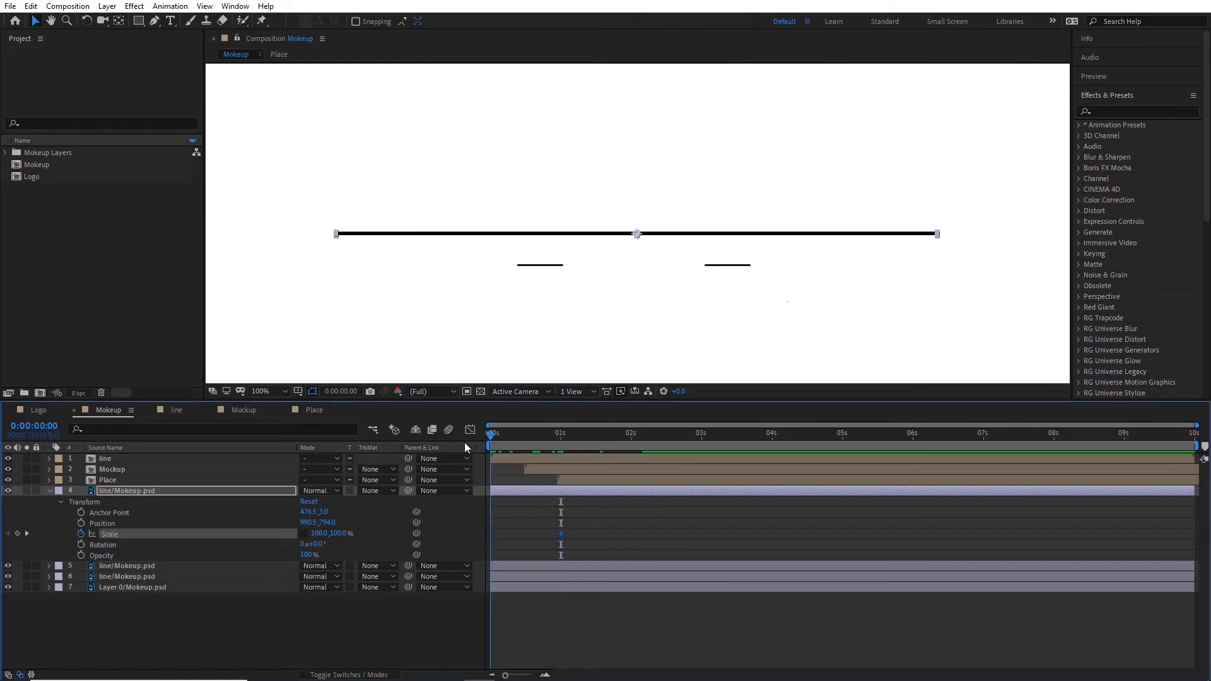
pyautogui.click(318, 534)
pyautogui.write('0')
pyautogui.press('Return')
# - Apply Easy Ease to the long line's 1-second Scale keyframe and check the growth partway through
pyautogui.moveTo(492, 434); pyautogui.dragTo(604, 488)
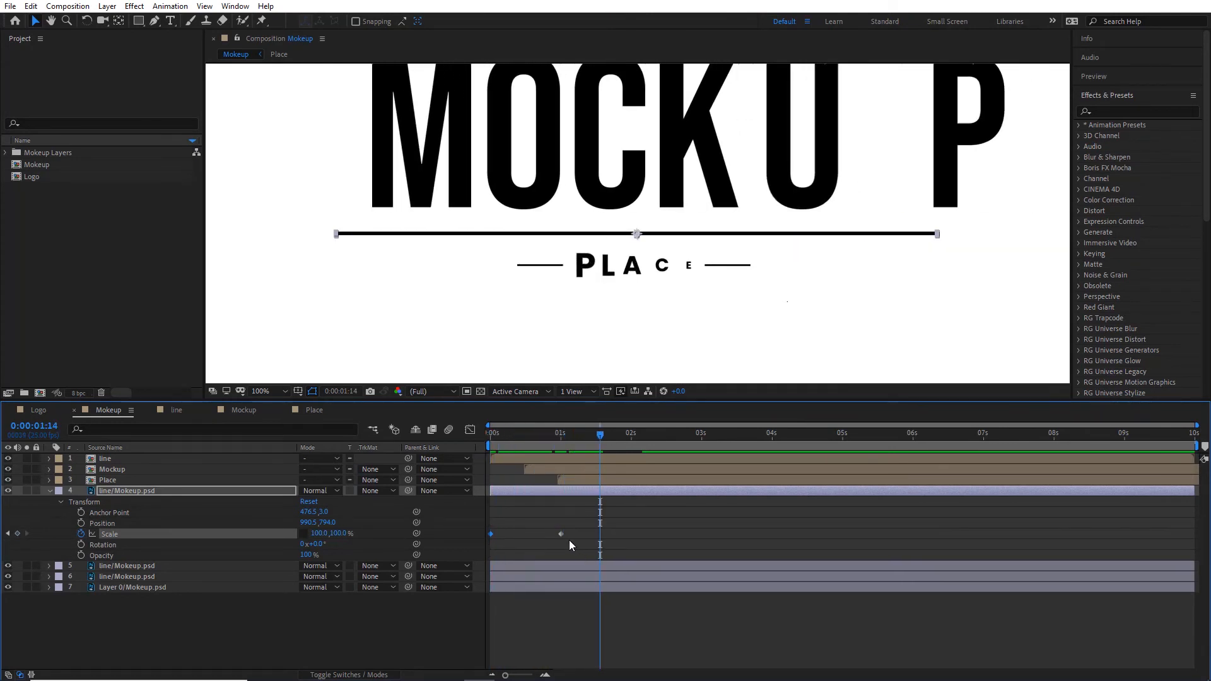
pyautogui.rightClick(561, 534)
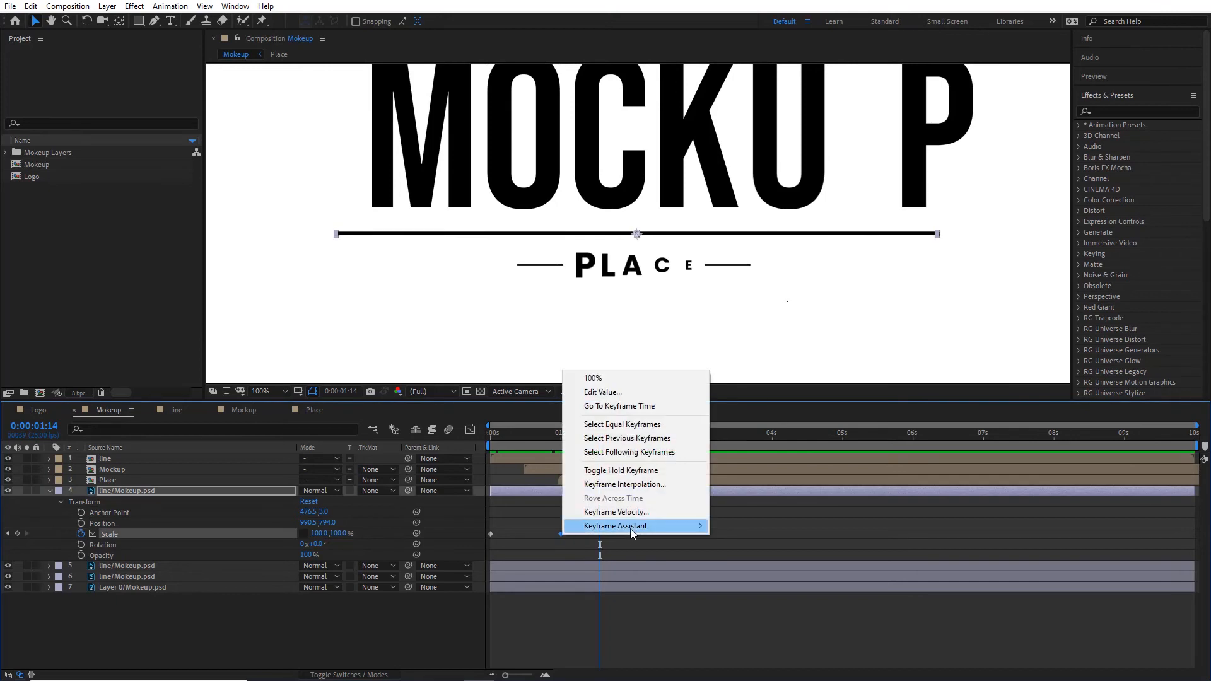
pyautogui.moveTo(630, 528)
pyautogui.click(784, 566)
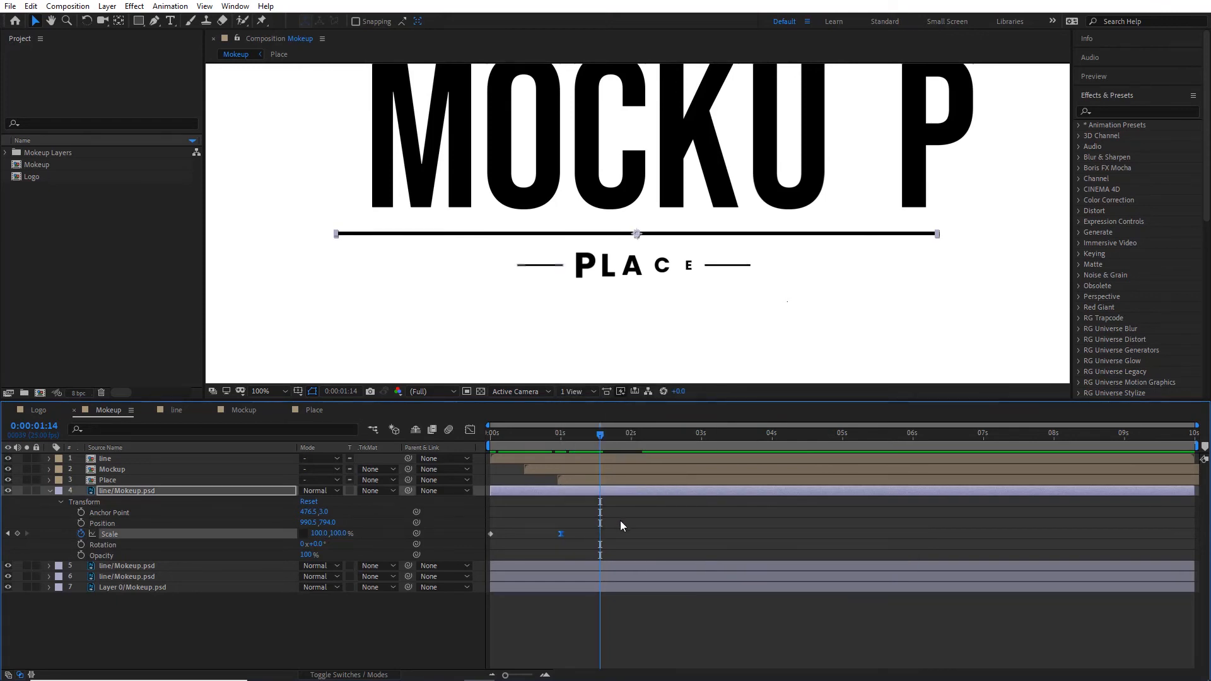
pyautogui.click(527, 433)
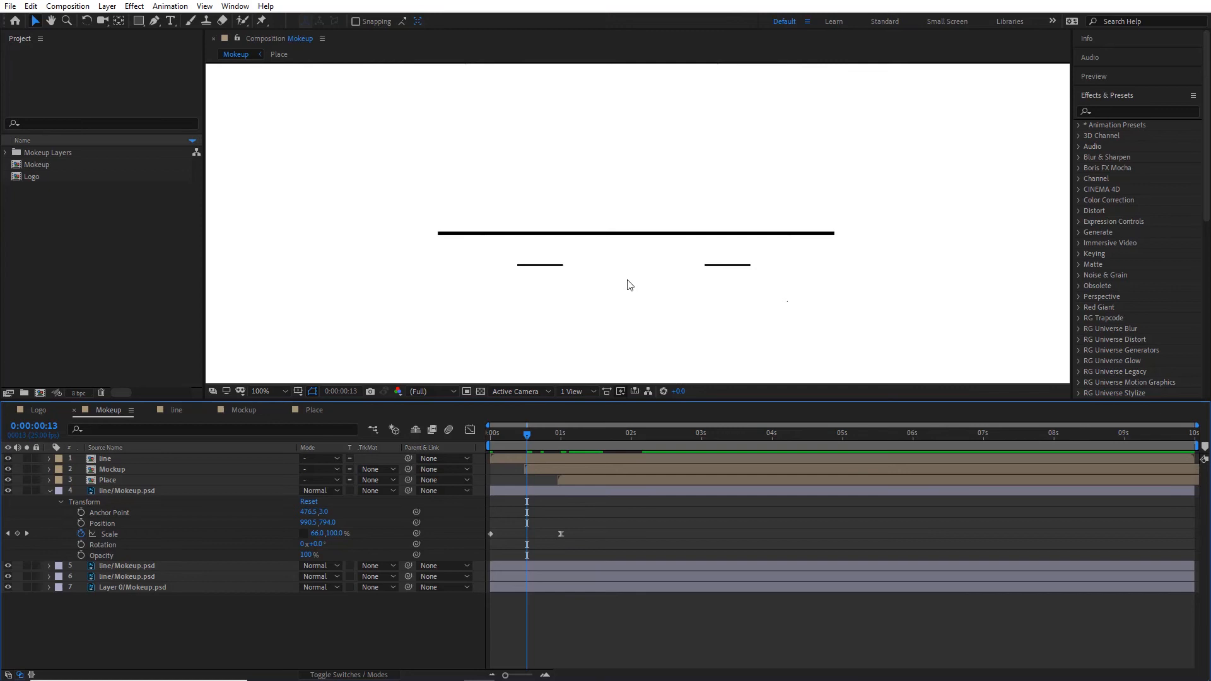
# - Show the whole logo in the composition view and delay the long line layer to start at about 1 second
pyautogui.scroll(-1, 635, 251)
pyautogui.press('space')
pyautogui.moveTo(632, 211); pyautogui.dragTo(622, 251)
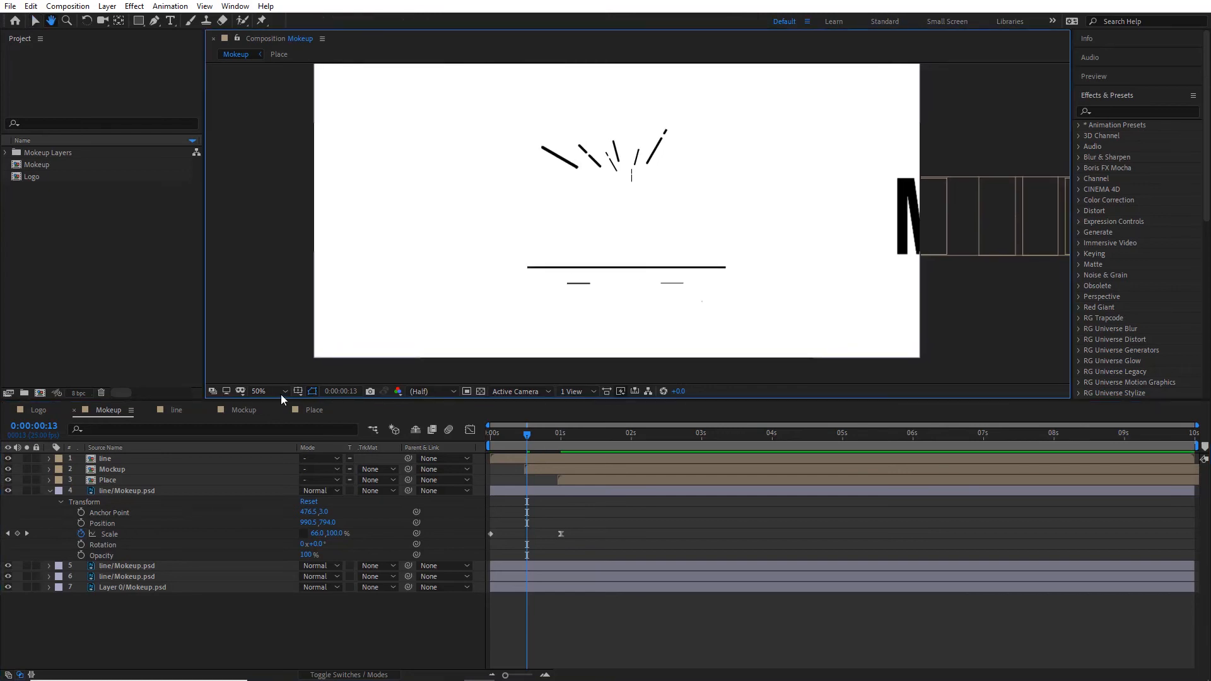
pyautogui.click(281, 395)
pyautogui.click(273, 517)
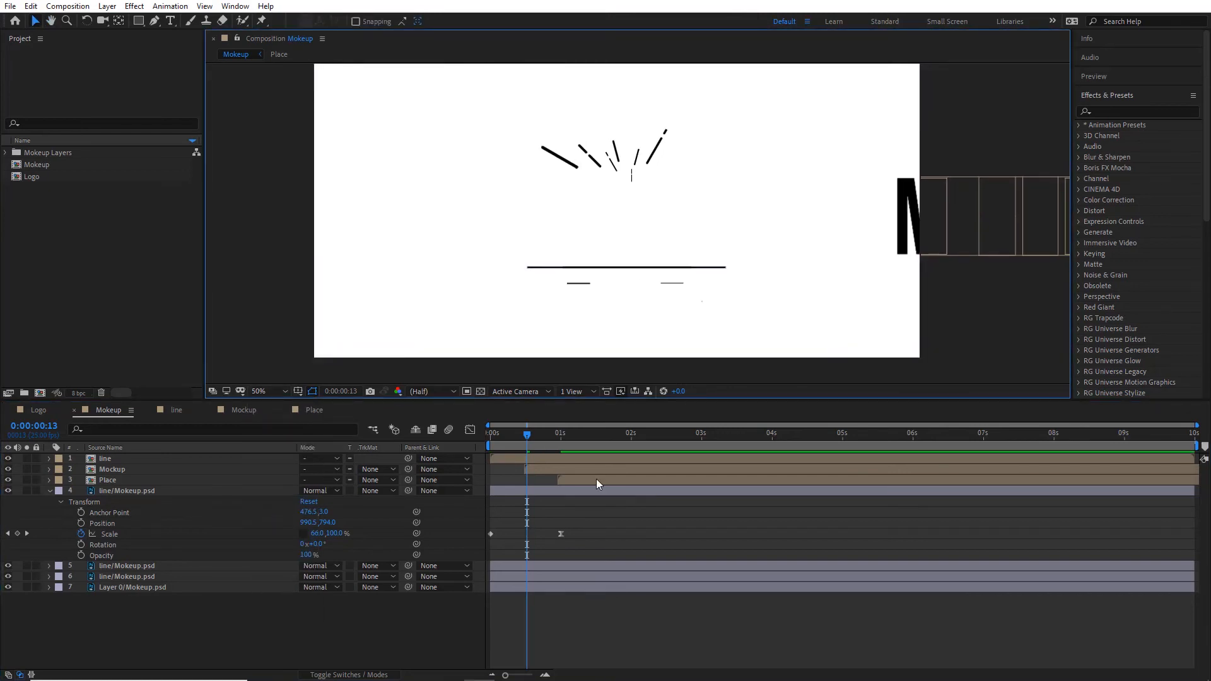
pyautogui.moveTo(528, 438); pyautogui.dragTo(615, 459)
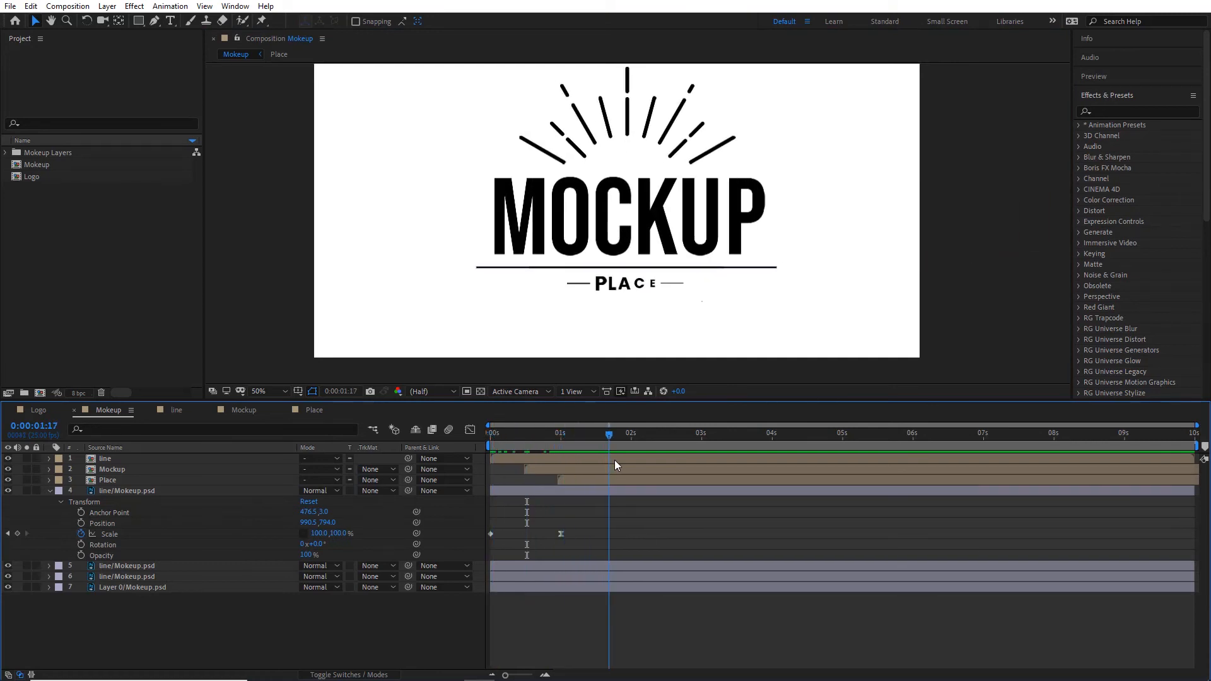
pyautogui.click(549, 487)
pyautogui.moveTo(570, 493); pyautogui.dragTo(673, 512)
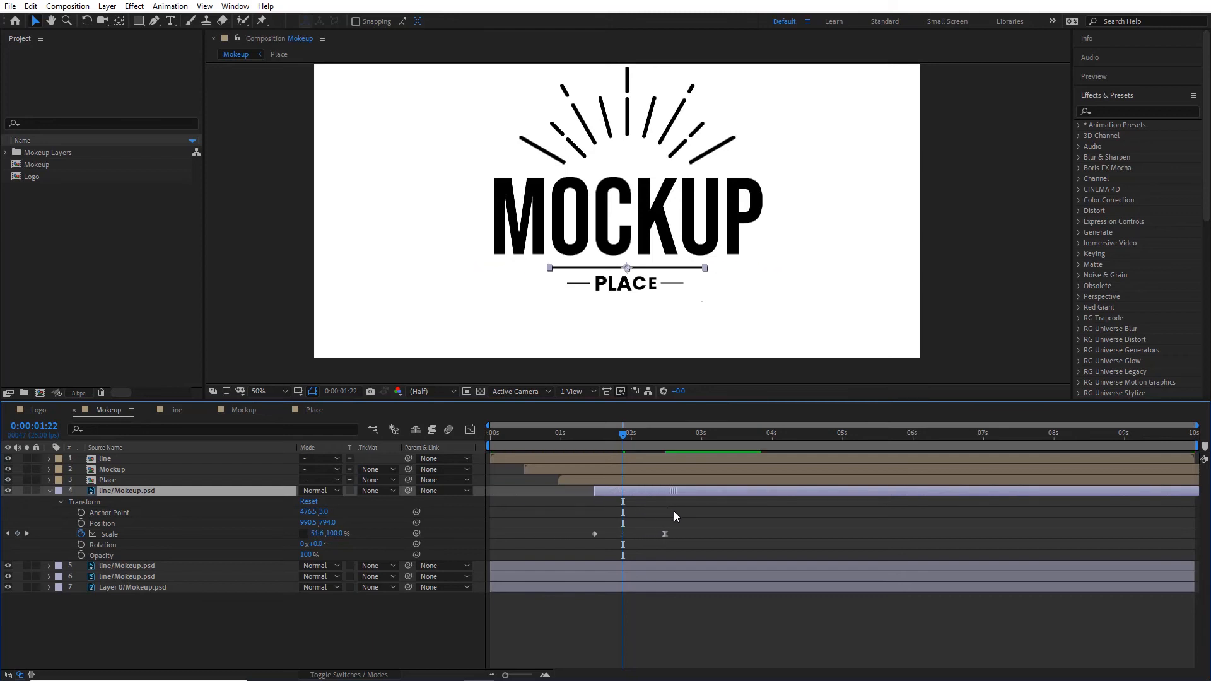
pyautogui.click(511, 458)
pyautogui.moveTo(488, 436); pyautogui.dragTo(663, 448)
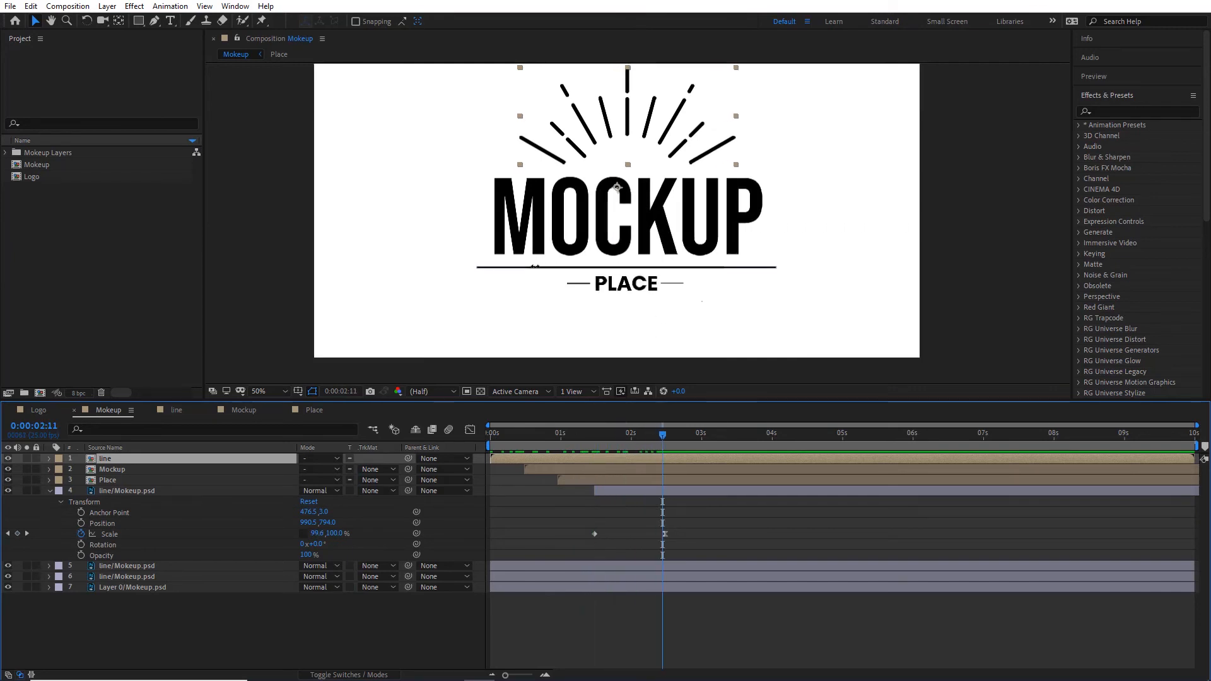
pyautogui.moveTo(612, 492); pyautogui.dragTo(576, 499)
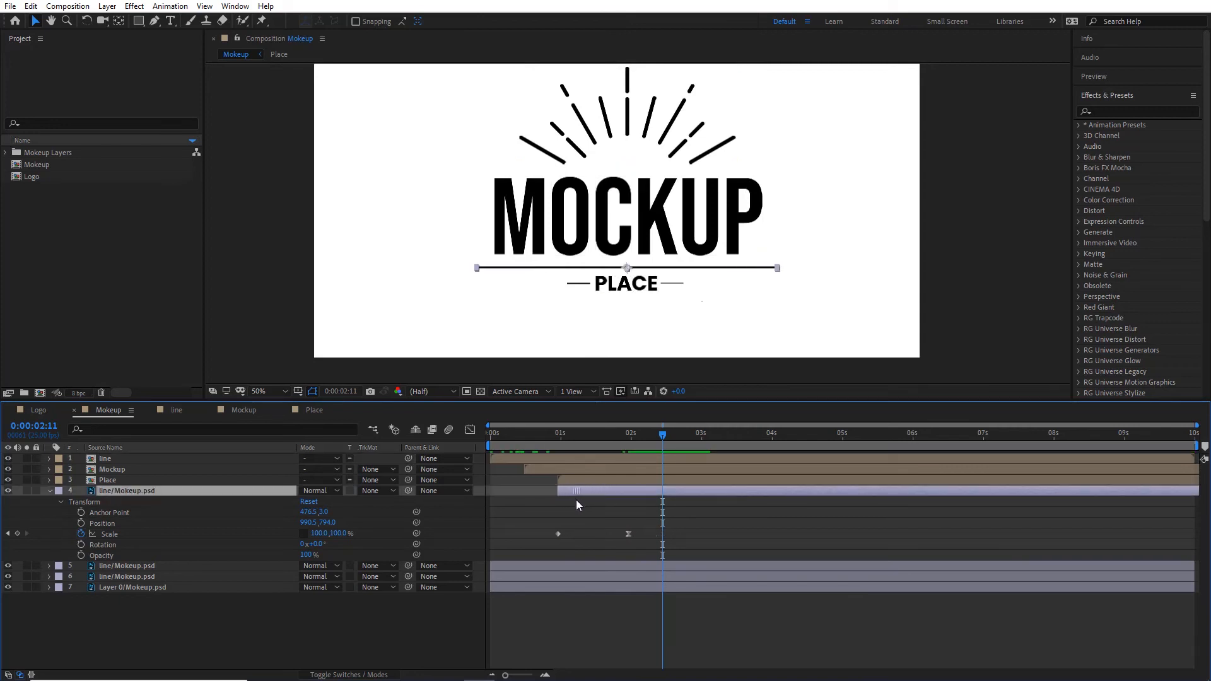
# - Move the Place layer directly below the long line layer and delay its start to about 1.3 seconds
pyautogui.click(626, 478)
pyautogui.moveTo(139, 479); pyautogui.dragTo(138, 518)
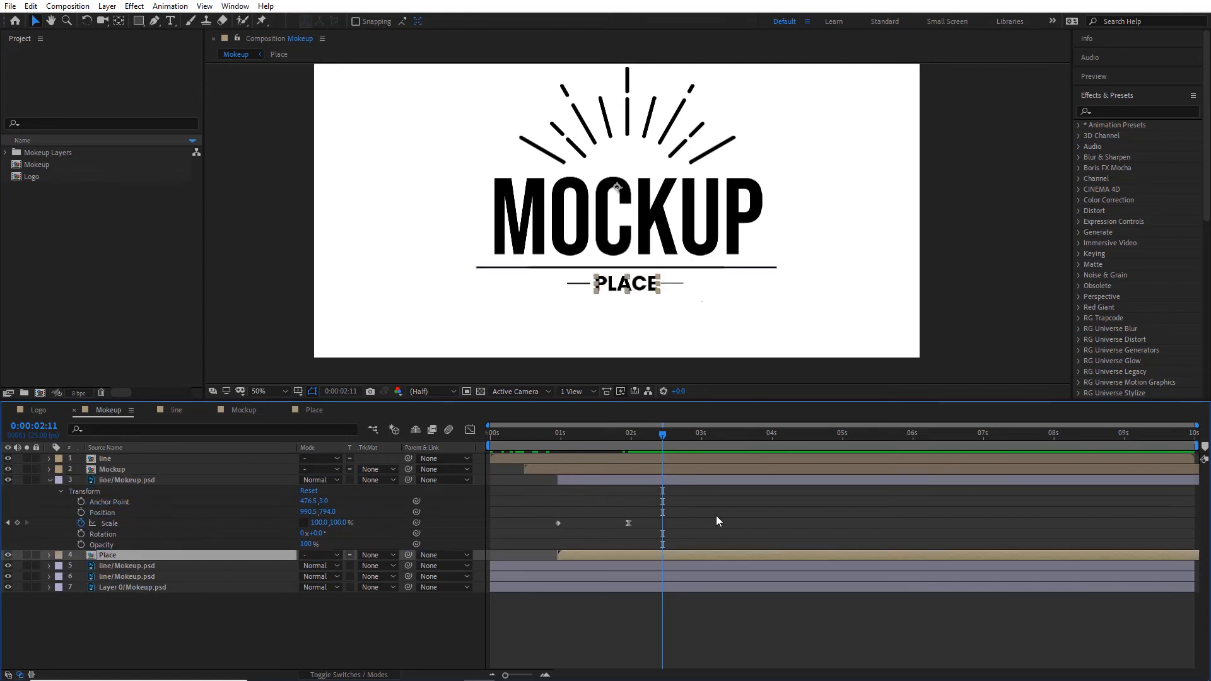
pyautogui.moveTo(604, 559); pyautogui.dragTo(646, 561)
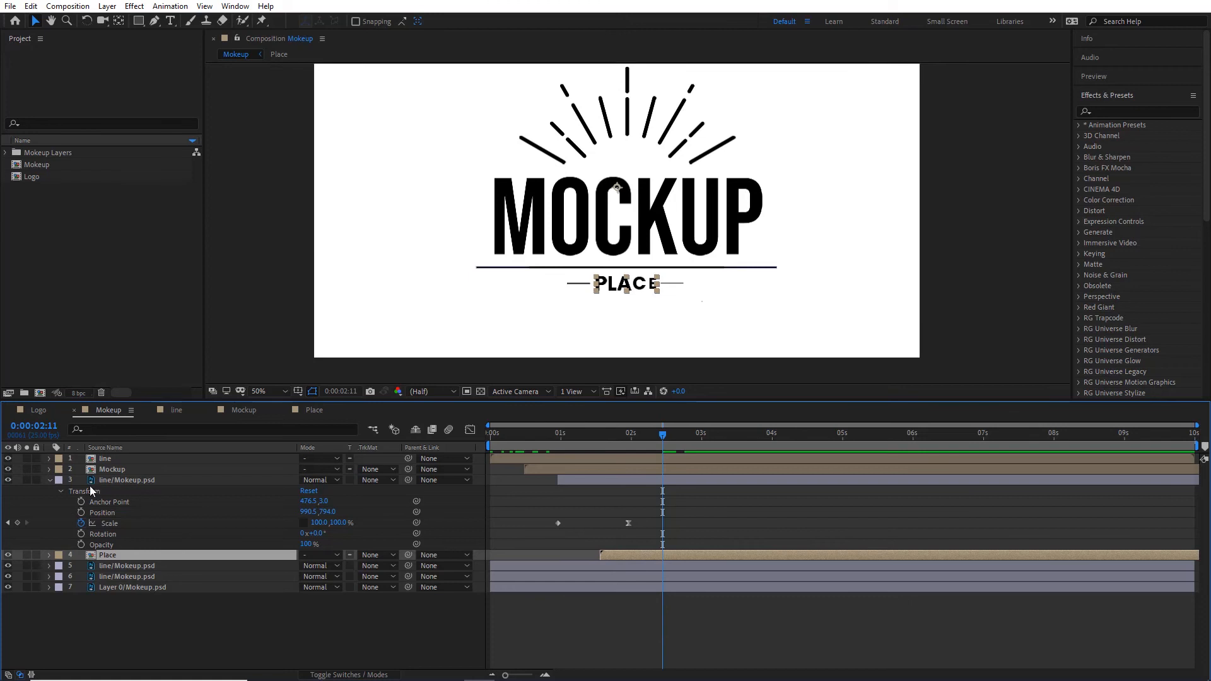
pyautogui.click(49, 481)
pyautogui.moveTo(555, 435); pyautogui.dragTo(587, 492)
pyautogui.moveTo(555, 444); pyautogui.dragTo(669, 498)
# - Inspect the two short lines flanking PLACE up close, try moving the right one and undo the move
pyautogui.press('.')
pyautogui.press('space')
pyautogui.moveTo(567, 317); pyautogui.dragTo(584, 246)
pyautogui.click(540, 276)
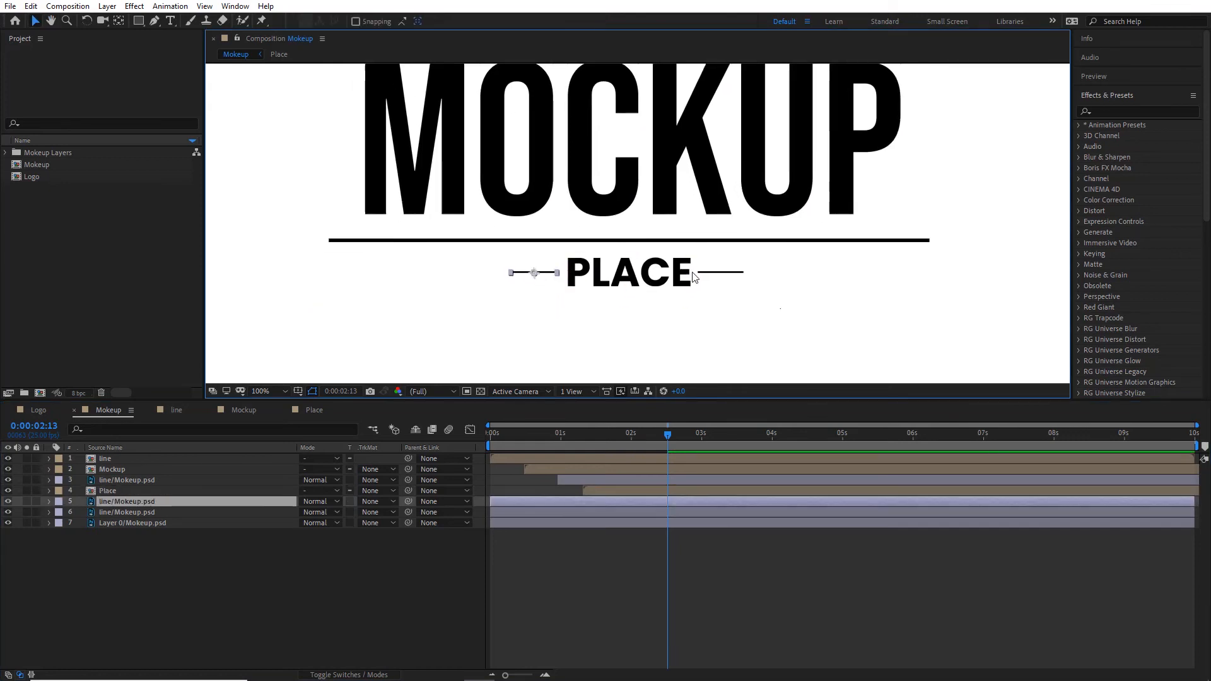
pyautogui.click(710, 273)
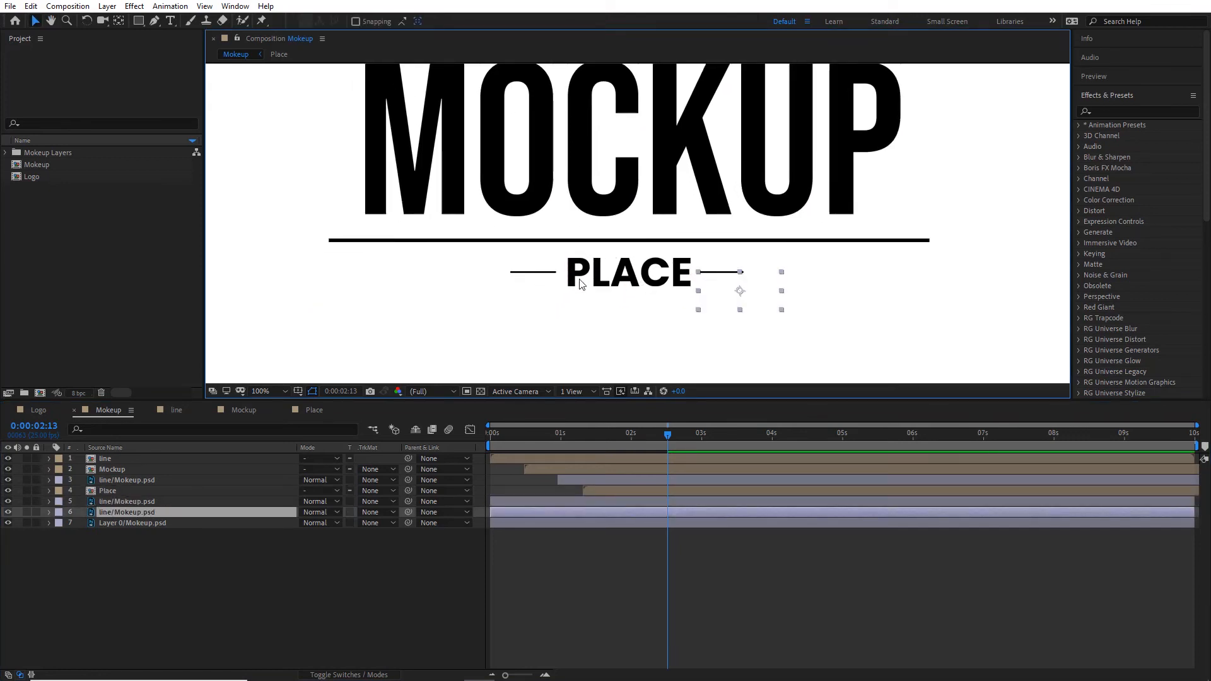
pyautogui.moveTo(727, 284); pyautogui.dragTo(750, 299)
pyautogui.hotkey('ctrl', 'z')
# - Add Position keyframes at 1 second to the right short line and the Layer 0 background
pyautogui.keyDown('shift'); pyautogui.click(659, 524); pyautogui.keyUp('shift')
pyautogui.moveTo(577, 437); pyautogui.dragTo(560, 443)
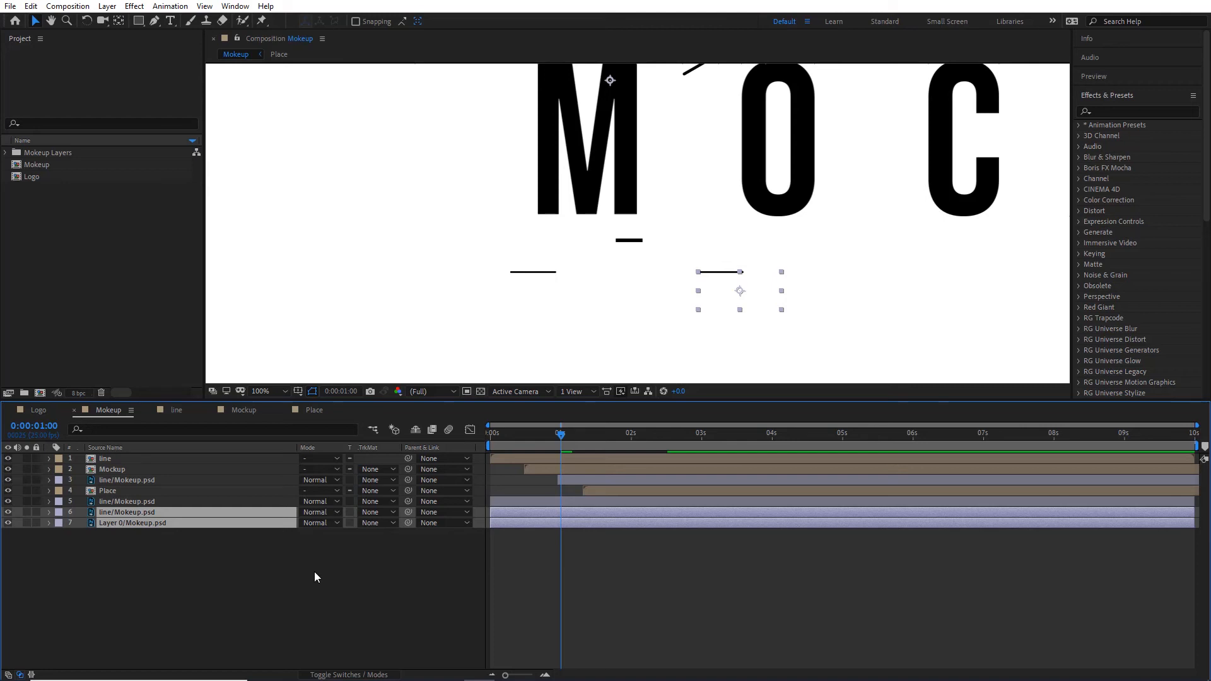
pyautogui.press('p')
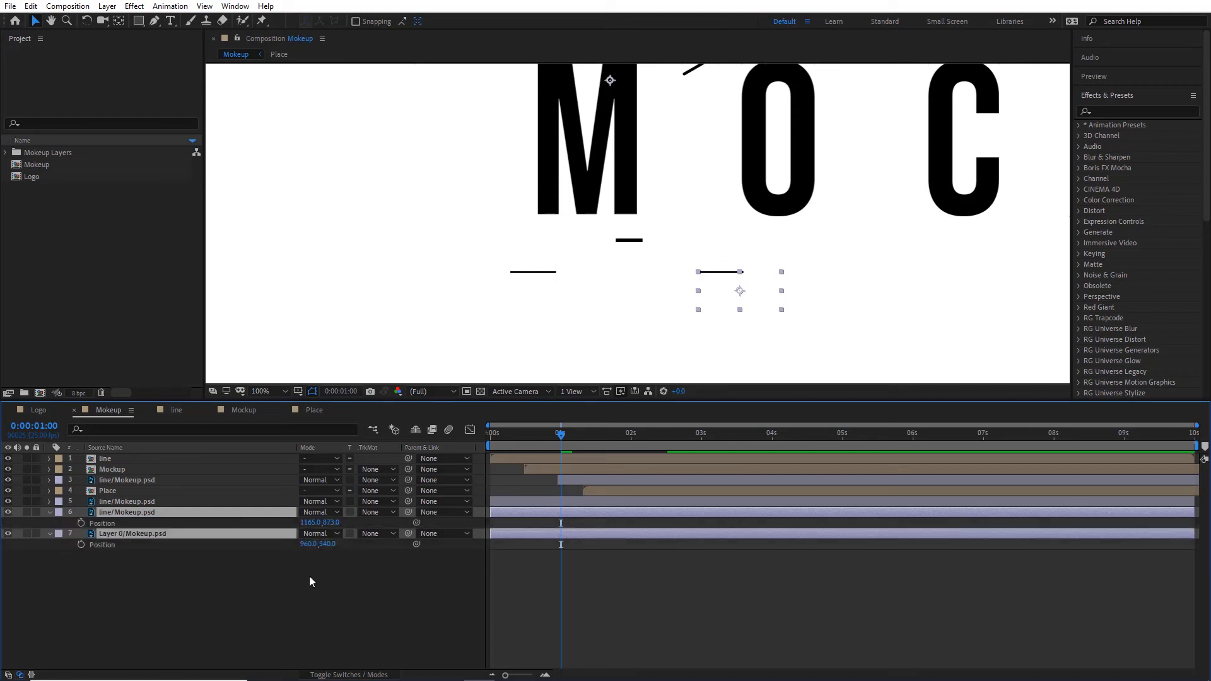
pyautogui.click(81, 521)
pyautogui.click(80, 544)
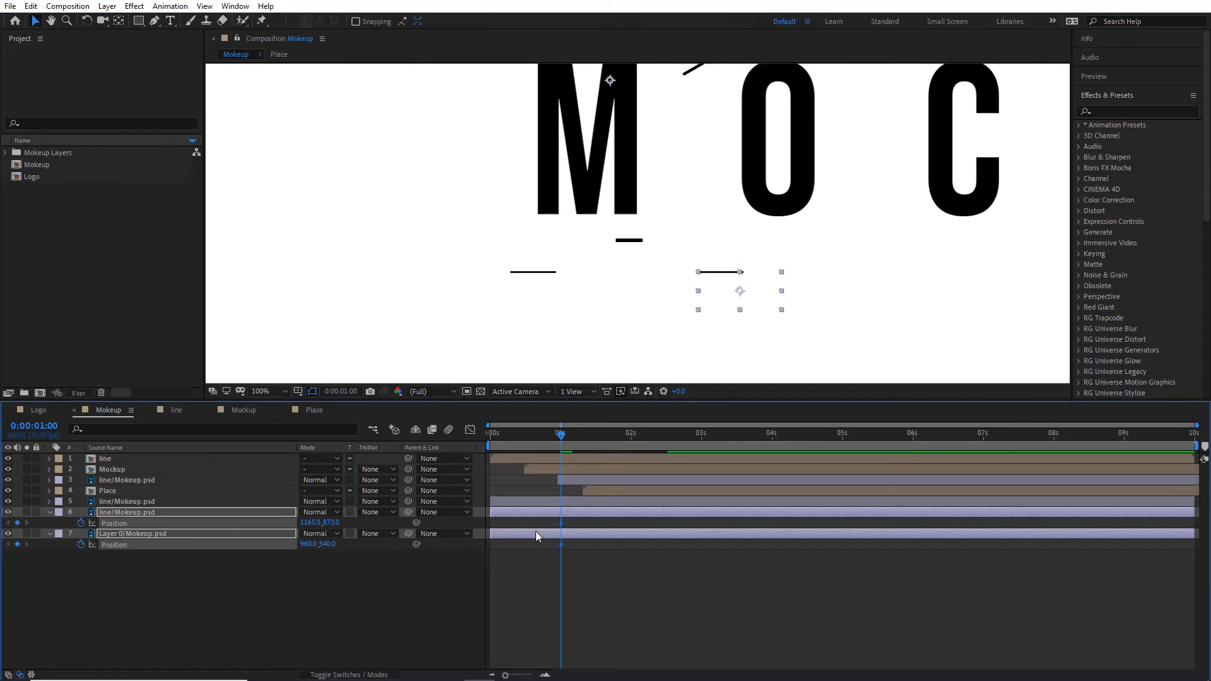
# - Try offsetting the right short line to X 2013 and the Layer 0 background to X 740 at 0 seconds, and undo both moves
pyautogui.moveTo(546, 433); pyautogui.dragTo(482, 437)
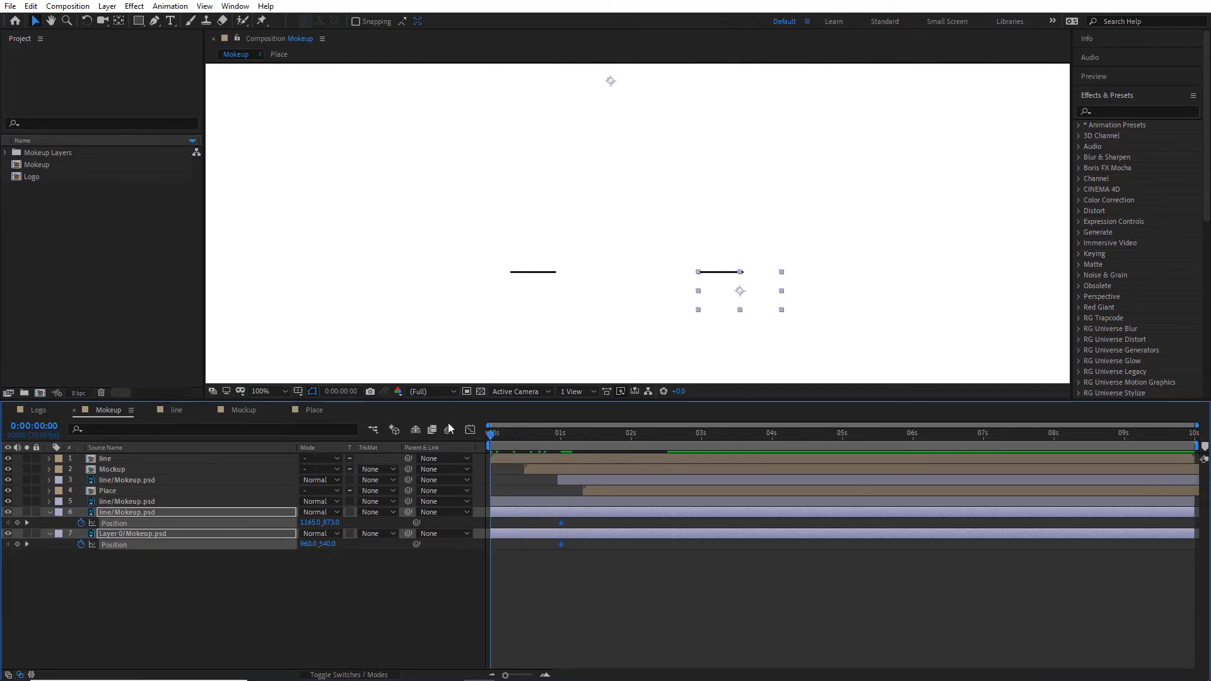
pyautogui.scroll(-2, 620, 318)
pyautogui.click(623, 541)
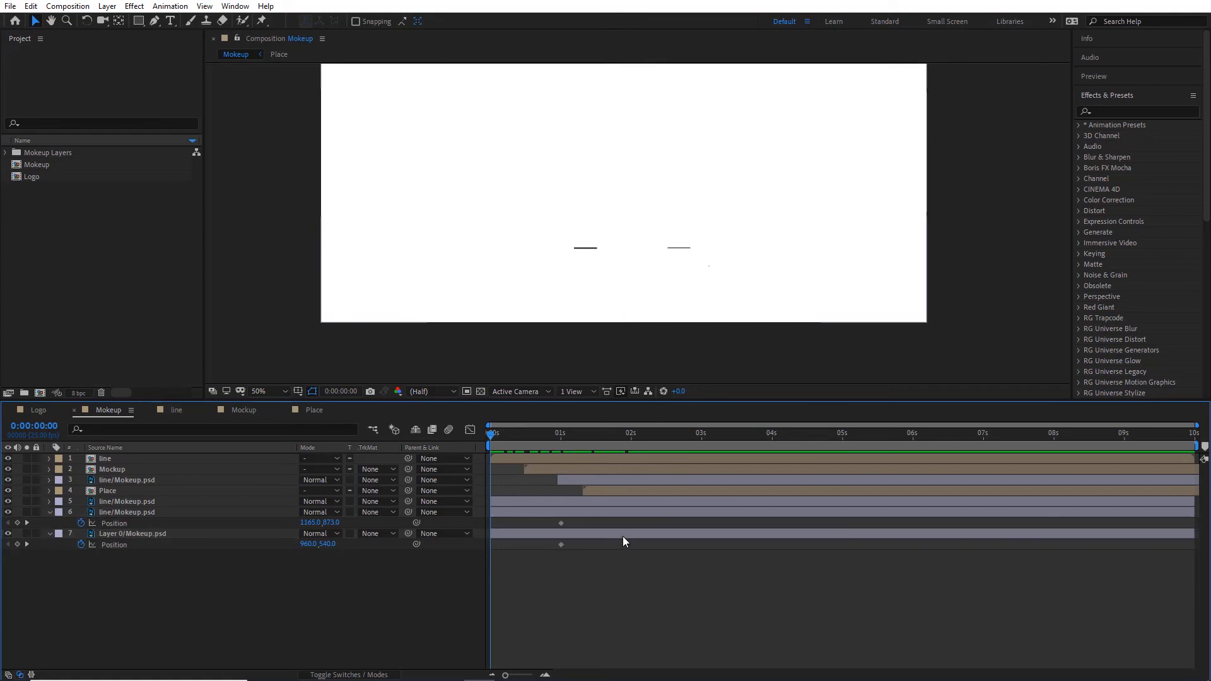
pyautogui.moveTo(579, 563); pyautogui.dragTo(549, 515)
pyautogui.click(452, 568)
pyautogui.click(497, 513)
pyautogui.moveTo(320, 522); pyautogui.dragTo(869, 522)
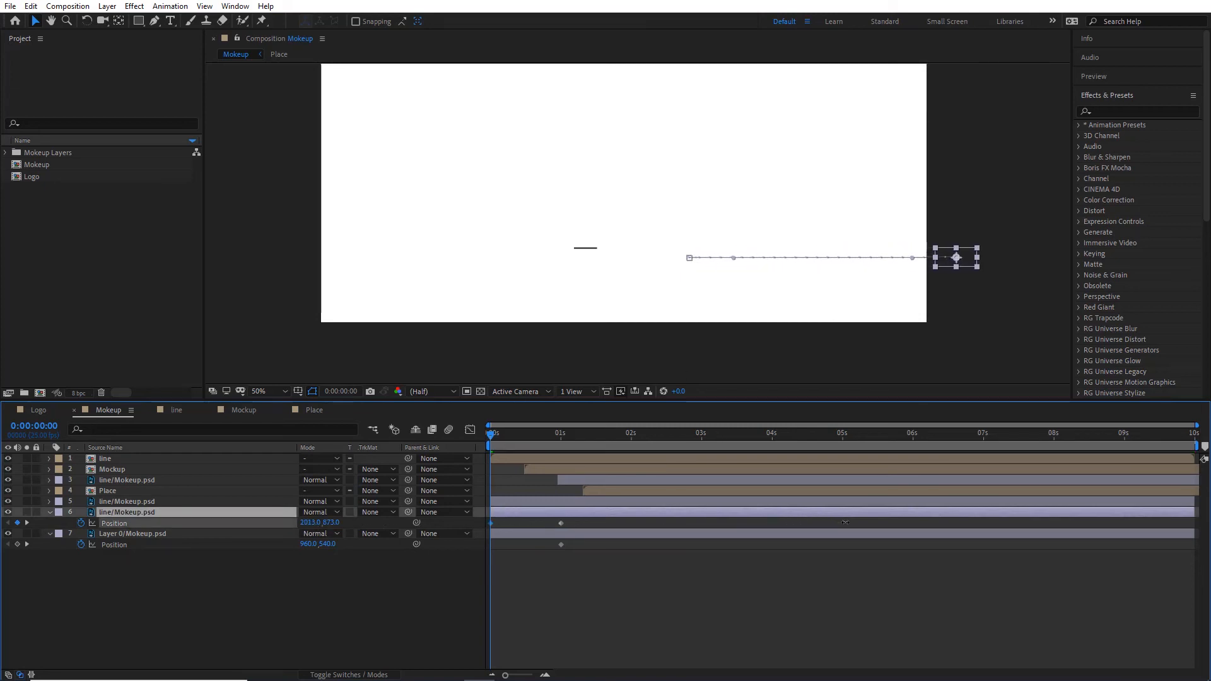
pyautogui.moveTo(318, 544); pyautogui.dragTo(179, 544)
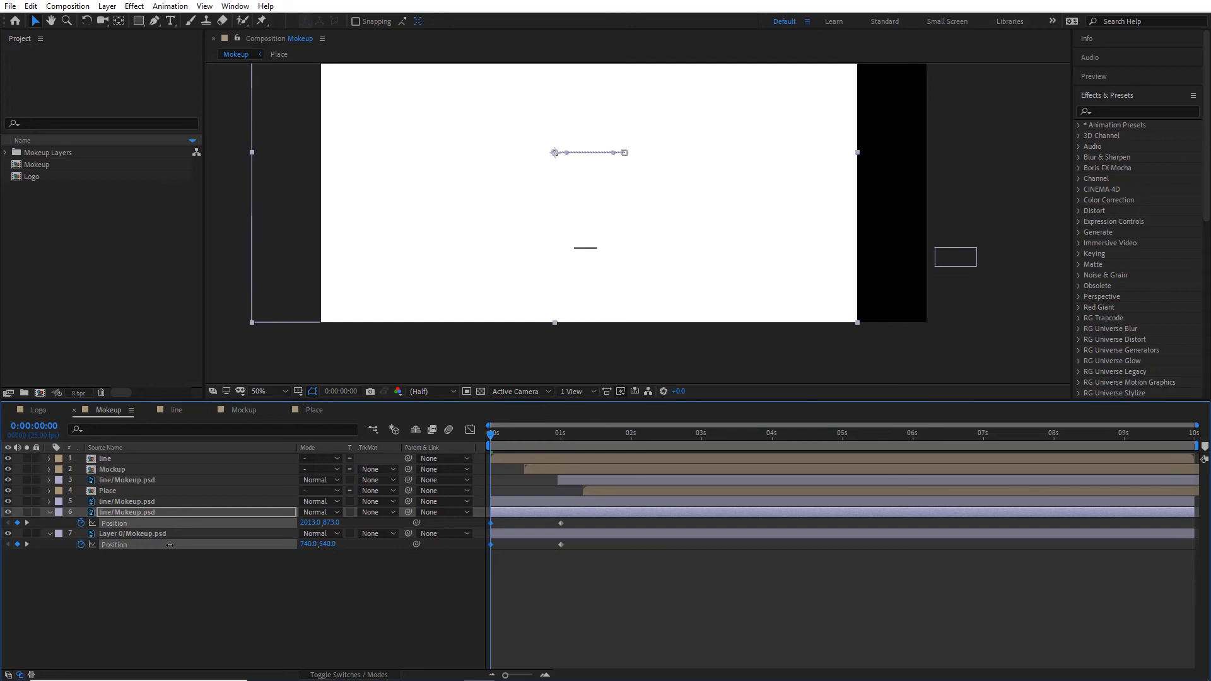
pyautogui.hotkey('ctrl', 'z')
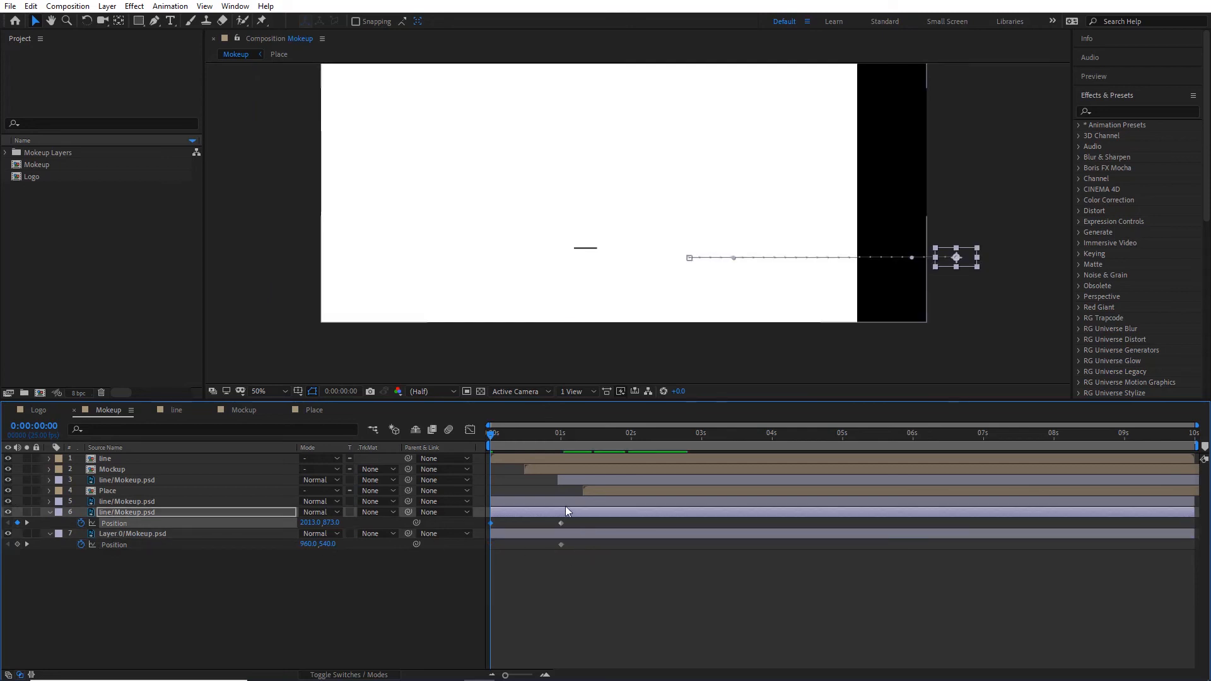
pyautogui.hotkey('ctrl', 'z')
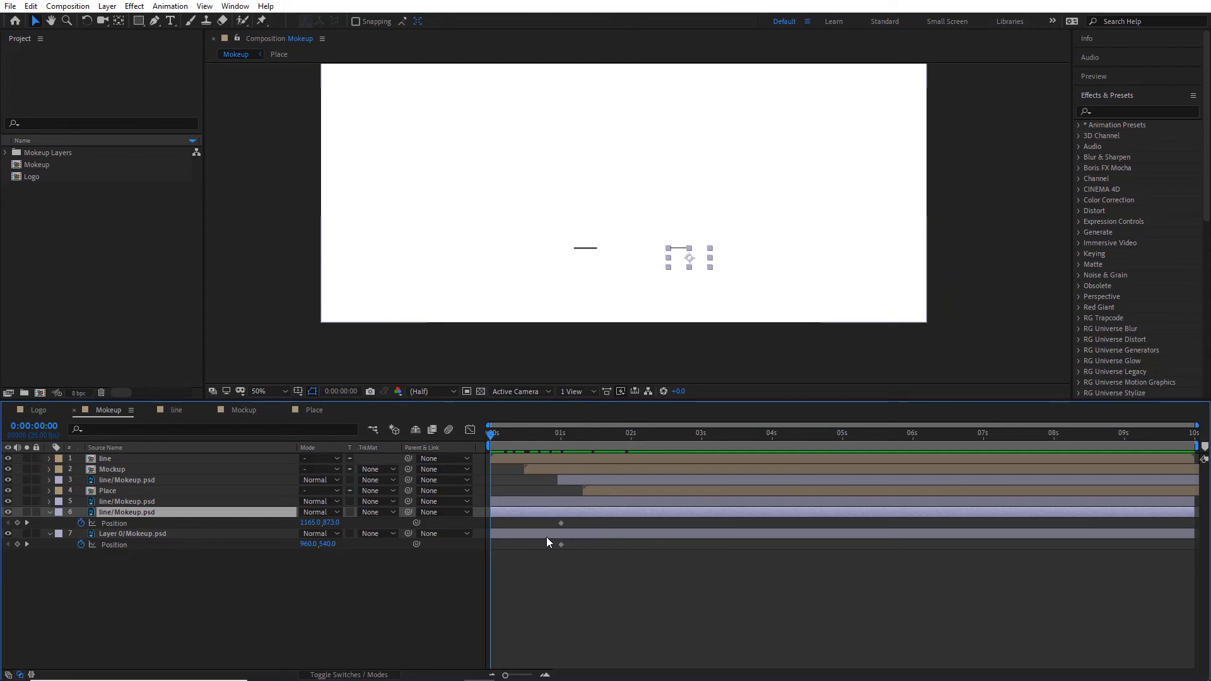
# - Remove the Position keyframing from the Layer 0 background so that only the short lines are animated
pyautogui.click(850, 170)
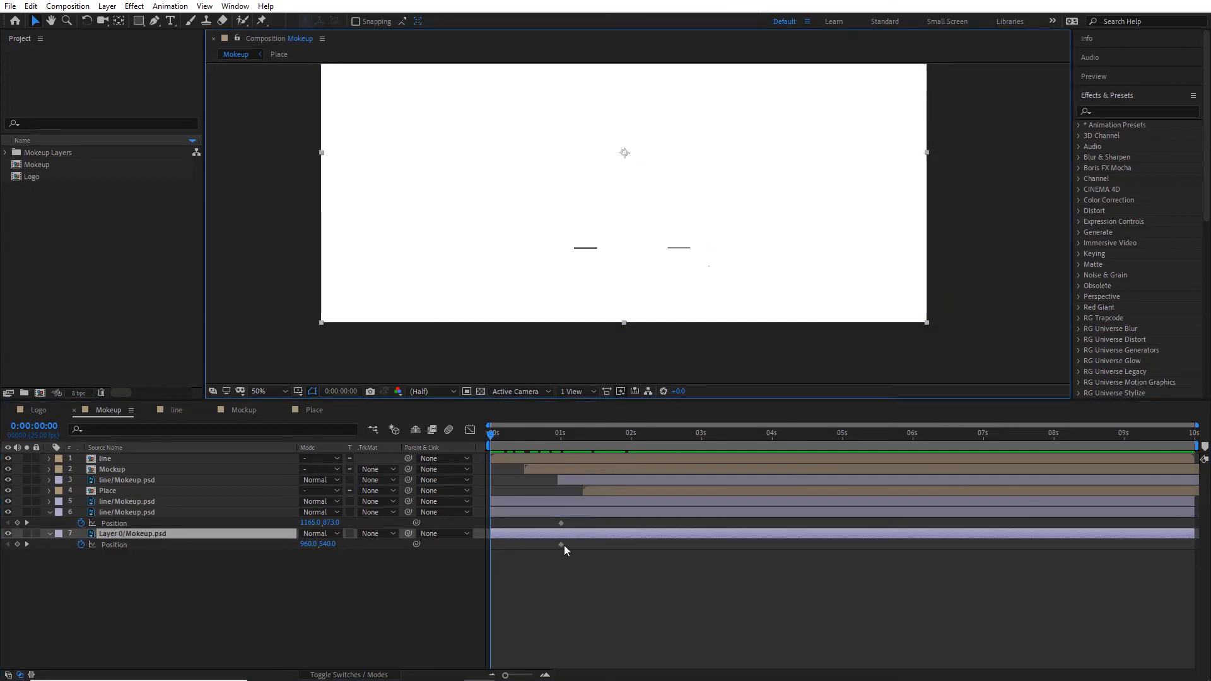
pyautogui.click(80, 544)
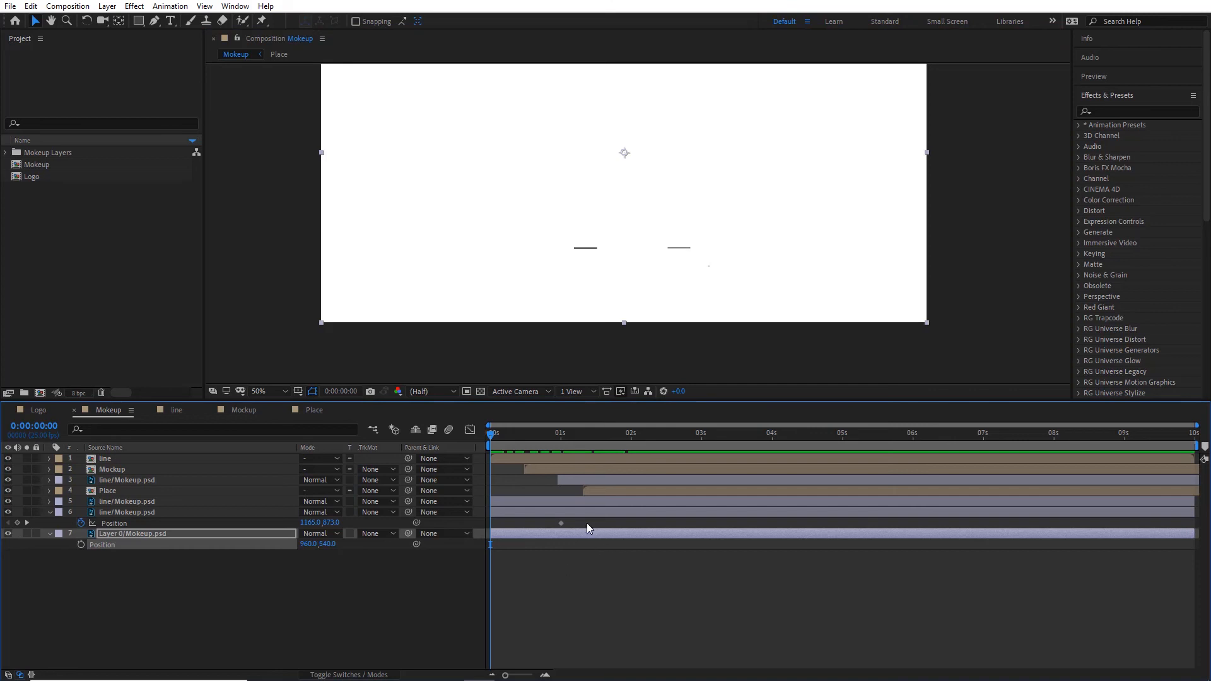
pyautogui.click(536, 514)
pyautogui.click(535, 502)
# - Add a Position keyframe at 1 second to the short line left of PLACE
pyautogui.moveTo(521, 435); pyautogui.dragTo(562, 457)
pyautogui.click(130, 512)
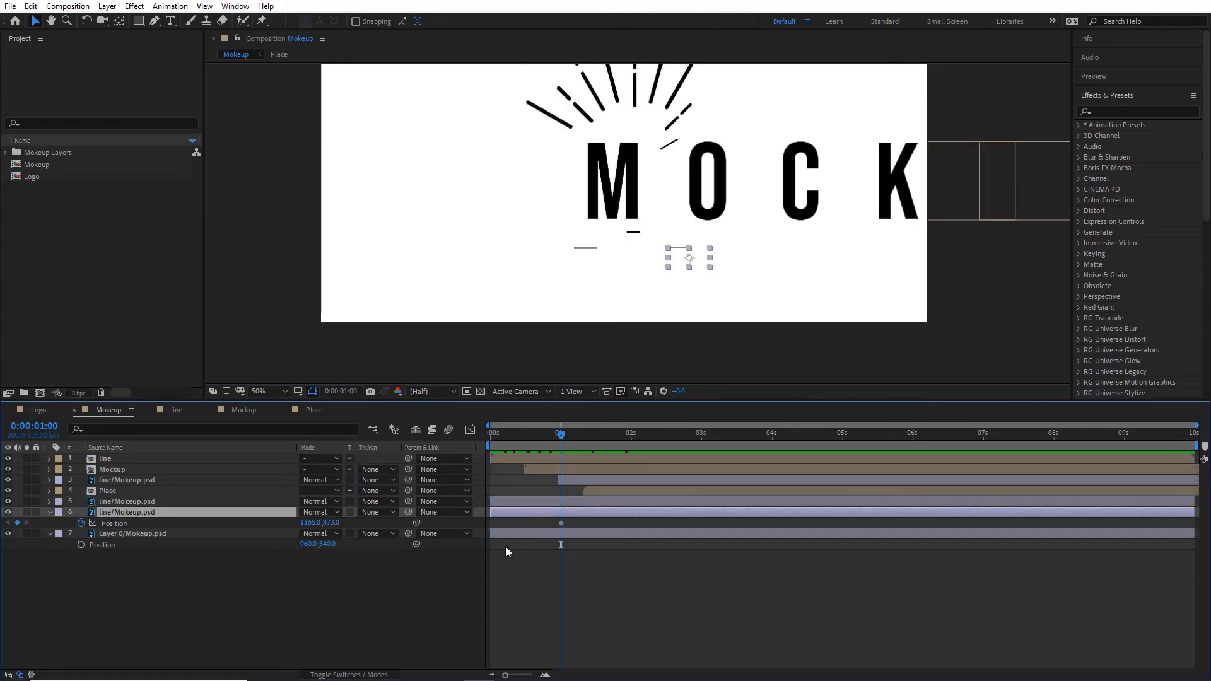
pyautogui.click(146, 501)
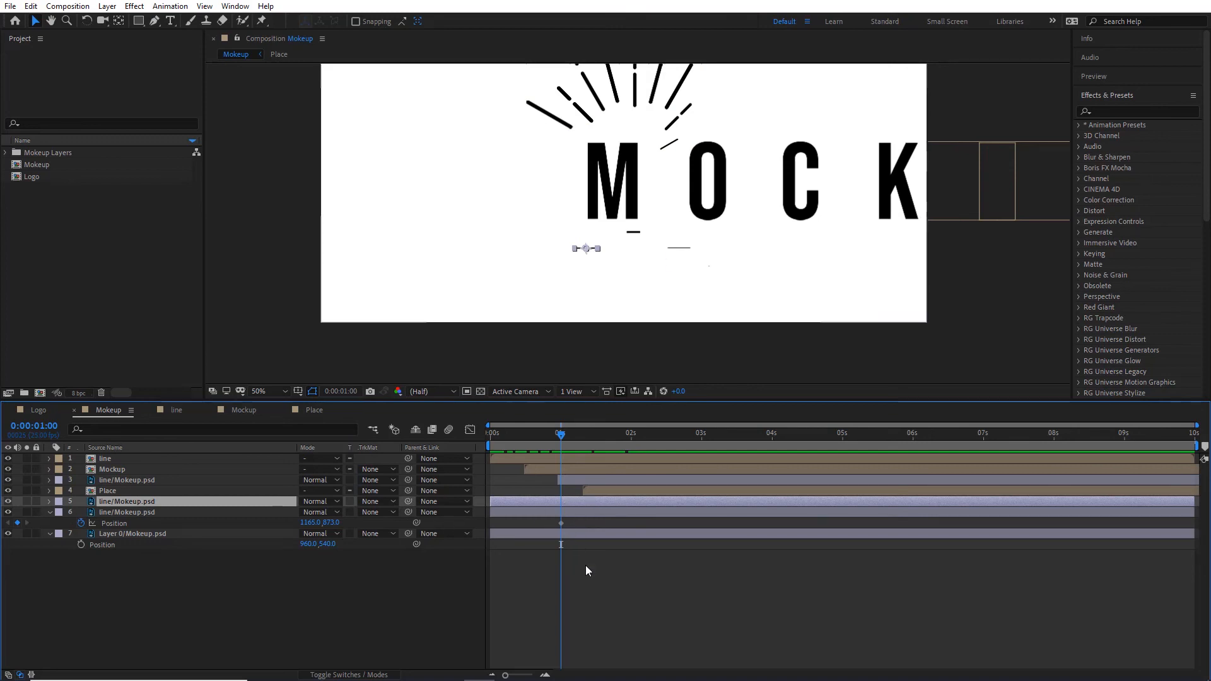
pyautogui.press('p')
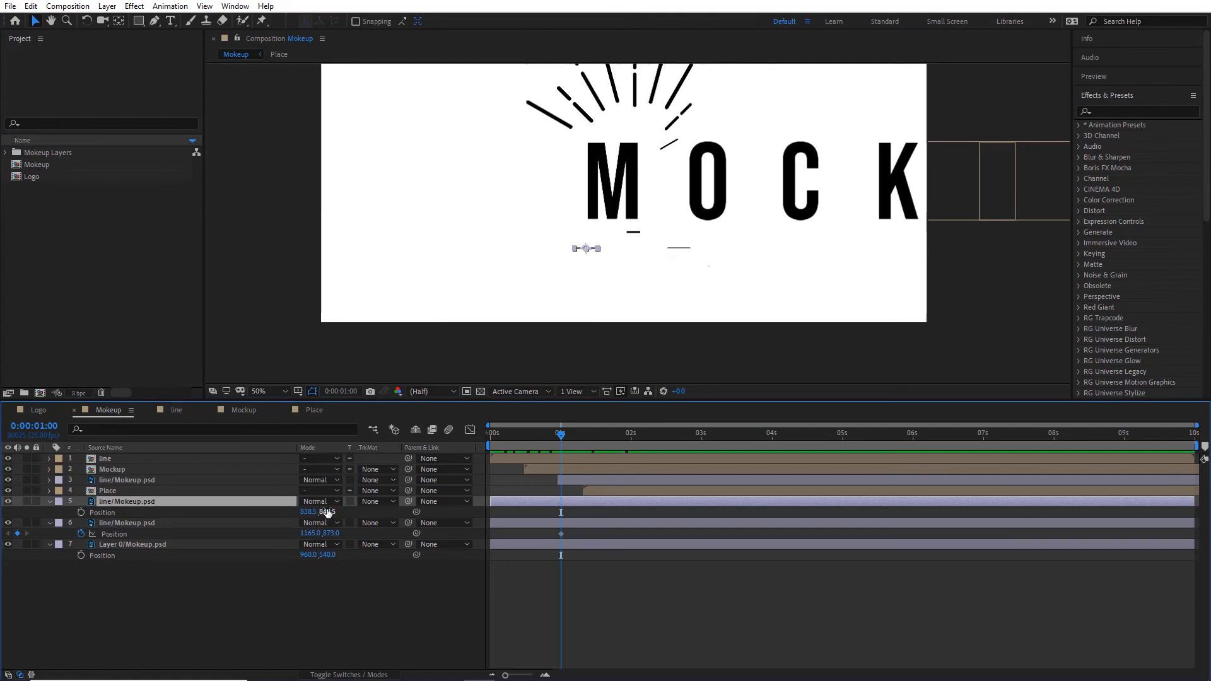
pyautogui.click(81, 512)
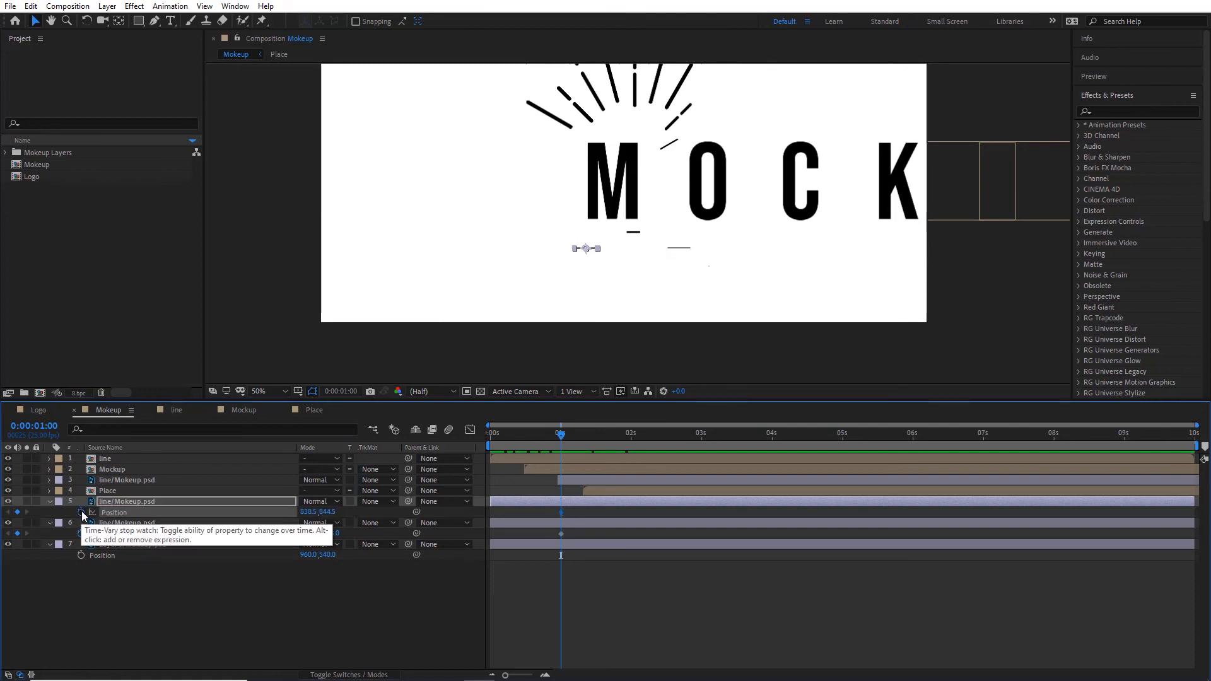
# - At 0 seconds, place the left short line off-canvas at X -79.5 and the right one at X 1995, and check the motion
pyautogui.moveTo(557, 440); pyautogui.dragTo(476, 448)
pyautogui.moveTo(309, 511); pyautogui.dragTo(637, 667)
pyautogui.press('F2')
pyautogui.moveTo(500, 444); pyautogui.dragTo(750, 501)
pyautogui.press('=')
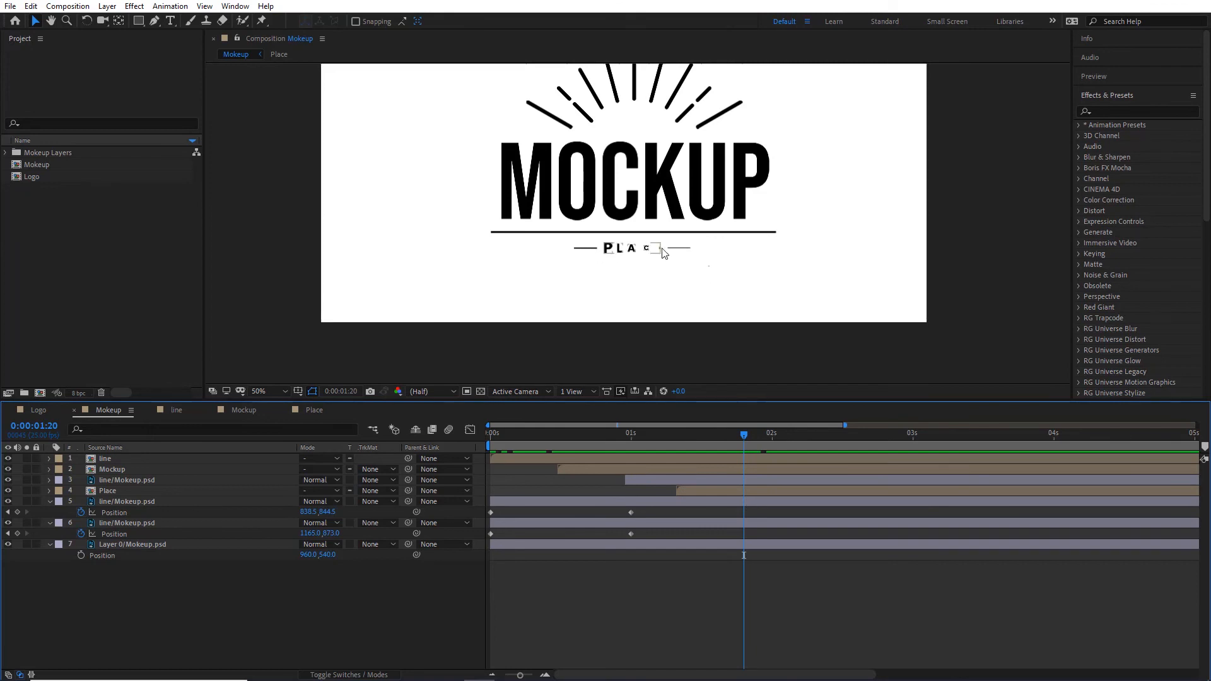
# - Delay both short line layers together to start at about 1.7 seconds and preview the animation from the beginning
pyautogui.click(688, 505)
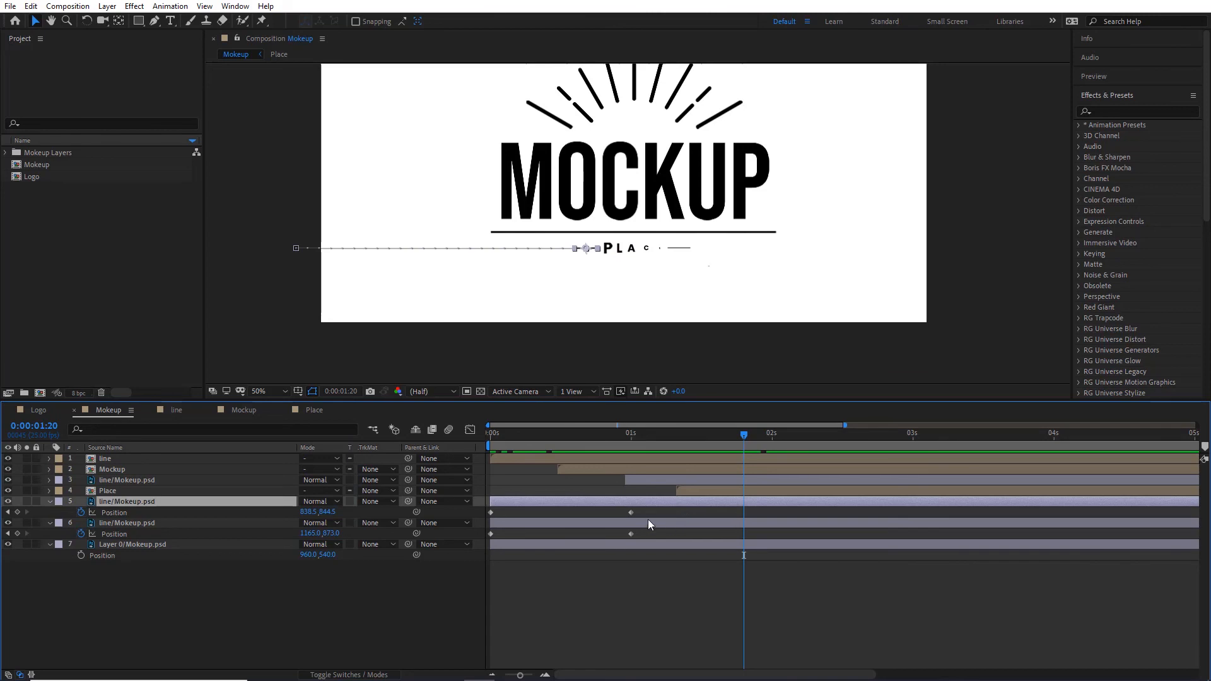
pyautogui.keyDown('shift'); pyautogui.click(517, 522); pyautogui.keyUp('shift')
pyautogui.click(517, 511)
pyautogui.click(521, 502)
pyautogui.keyDown('shift'); pyautogui.click(529, 523); pyautogui.keyUp('shift')
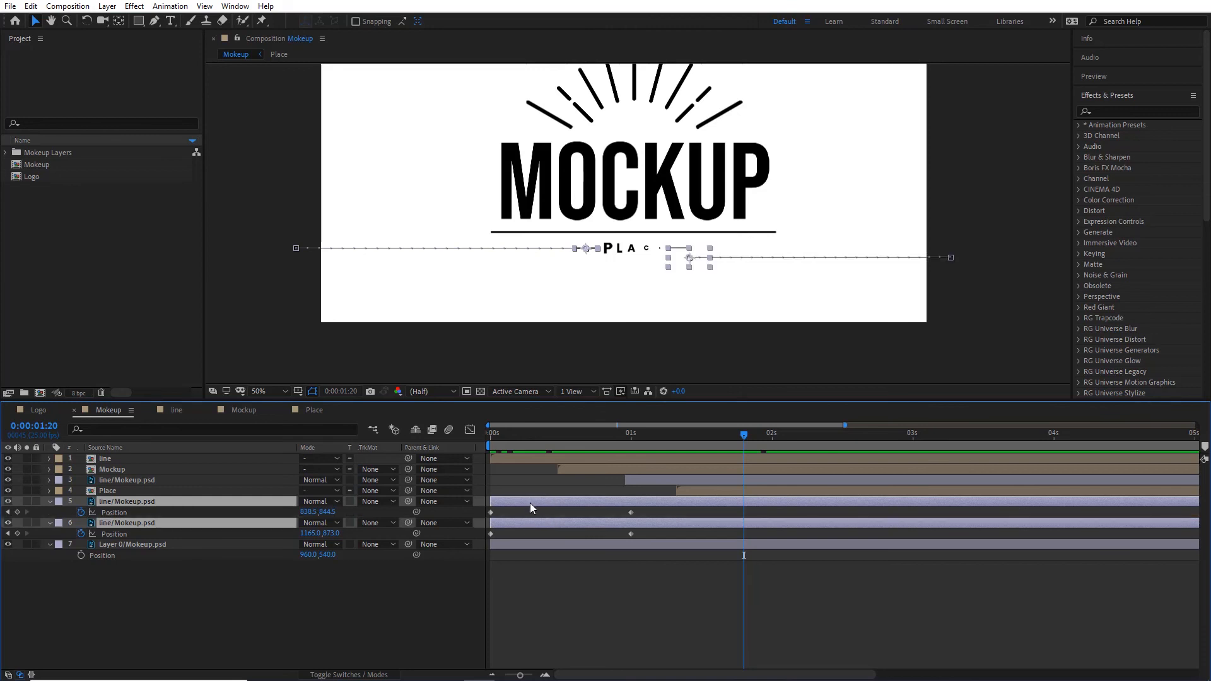
pyautogui.moveTo(536, 522); pyautogui.dragTo(776, 541)
pyautogui.click(512, 449)
pyautogui.press('space')
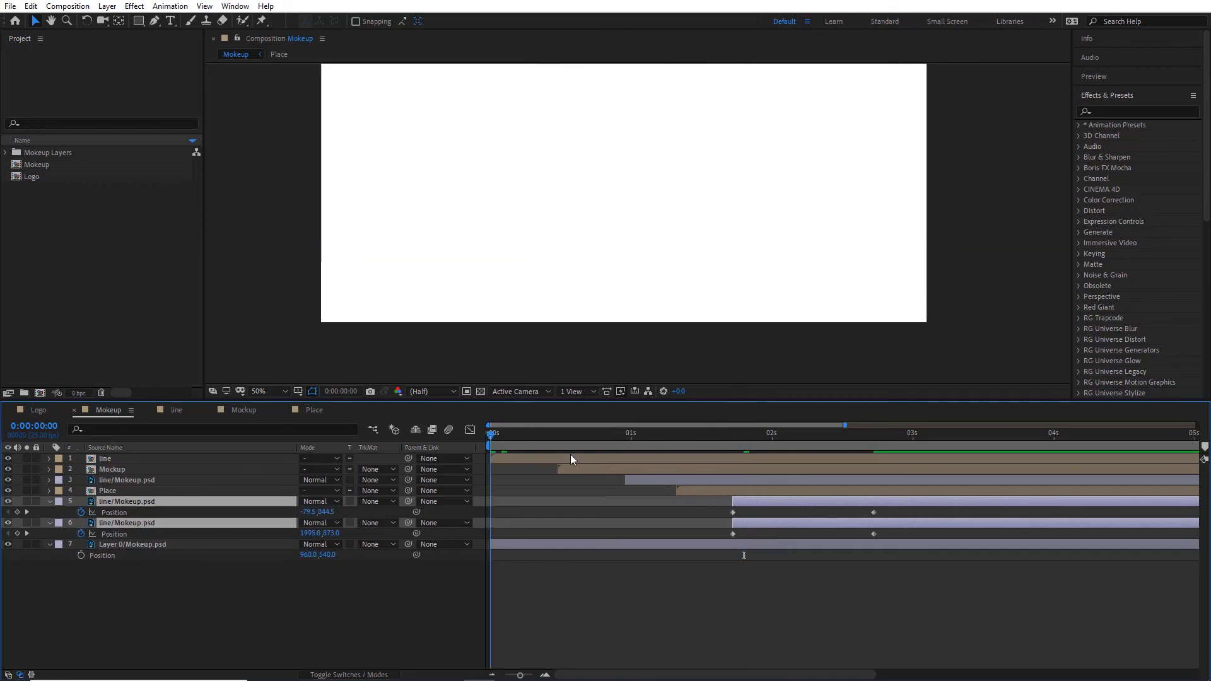
# - Apply Easy Ease to the ending Position keyframes of both short line layers and preview the eased motion
pyautogui.press('space')
pyautogui.click(854, 515)
pyautogui.moveTo(855, 508); pyautogui.dragTo(883, 532)
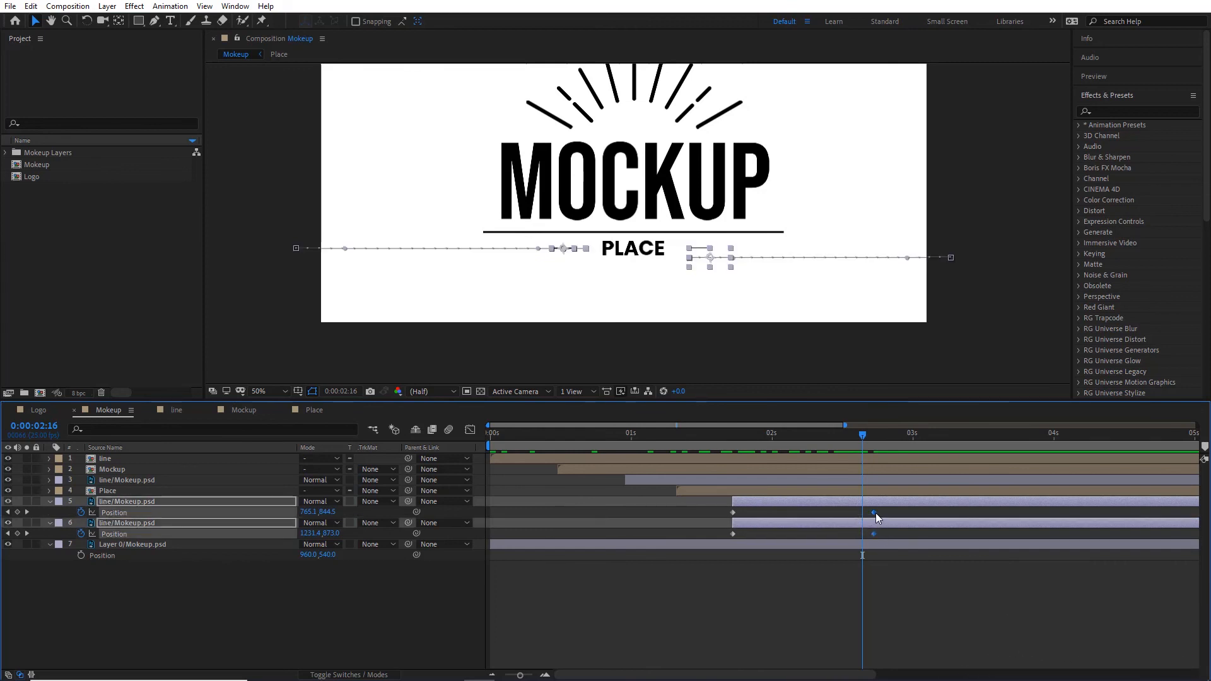
pyautogui.rightClick(875, 513)
pyautogui.moveTo(974, 668)
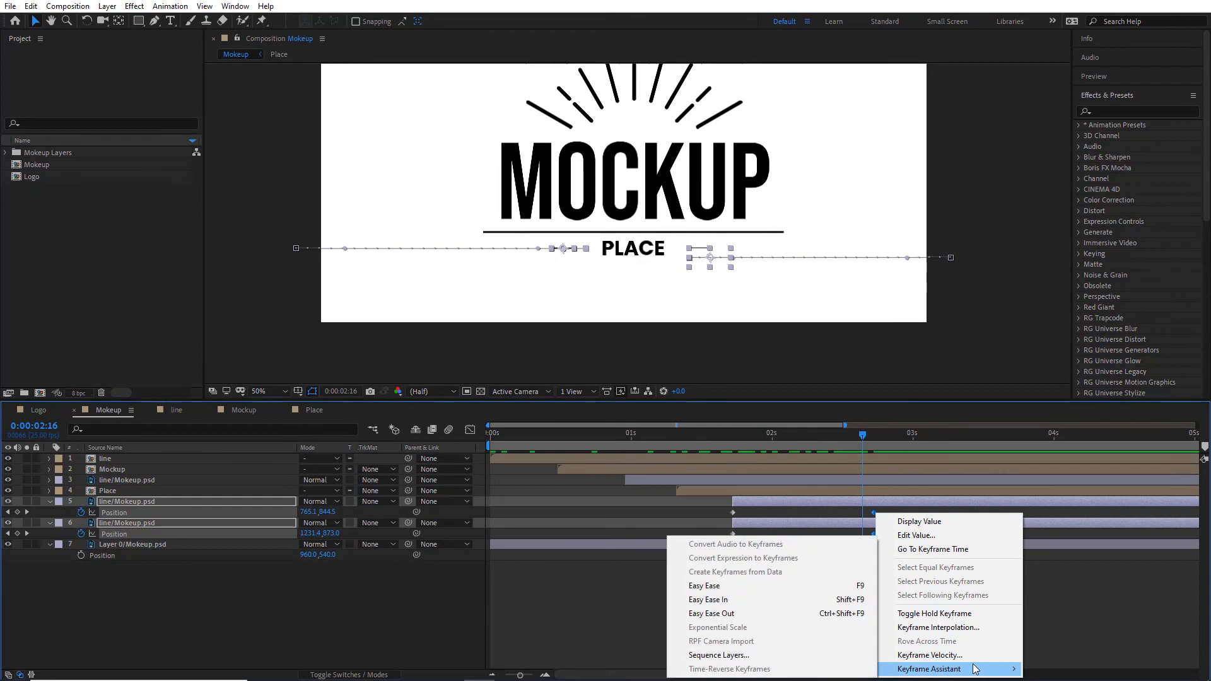
pyautogui.click(819, 586)
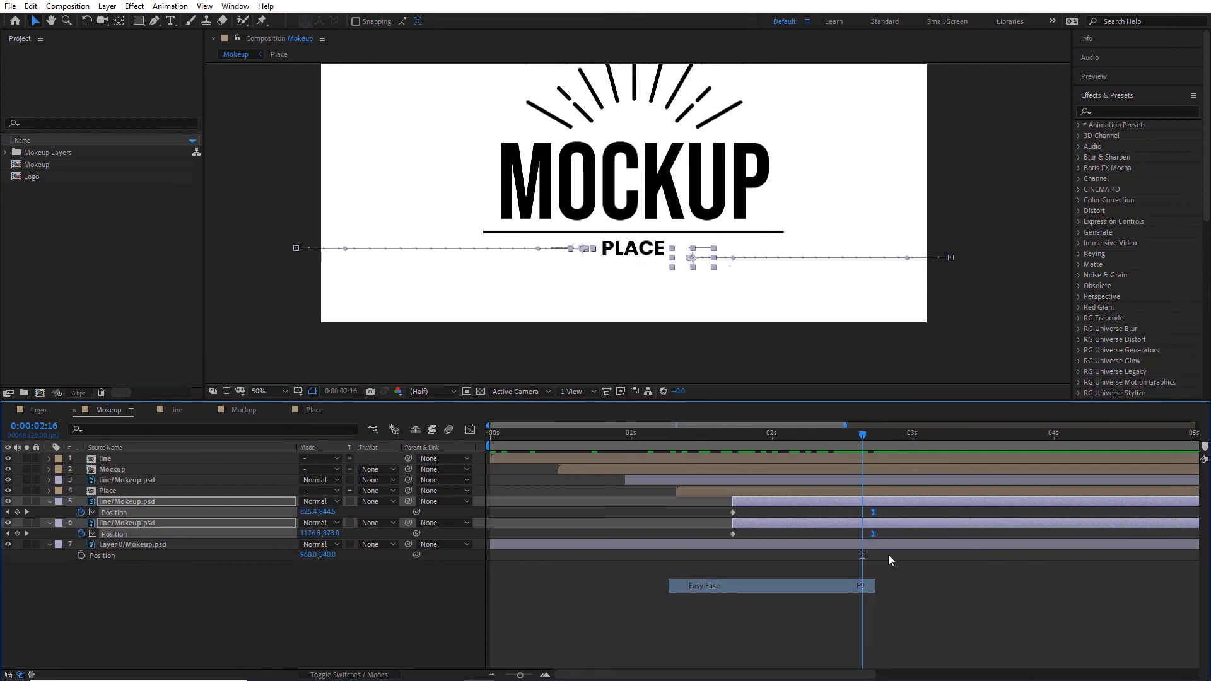
pyautogui.click(908, 589)
pyautogui.moveTo(763, 439); pyautogui.dragTo(692, 446)
pyautogui.press('space')
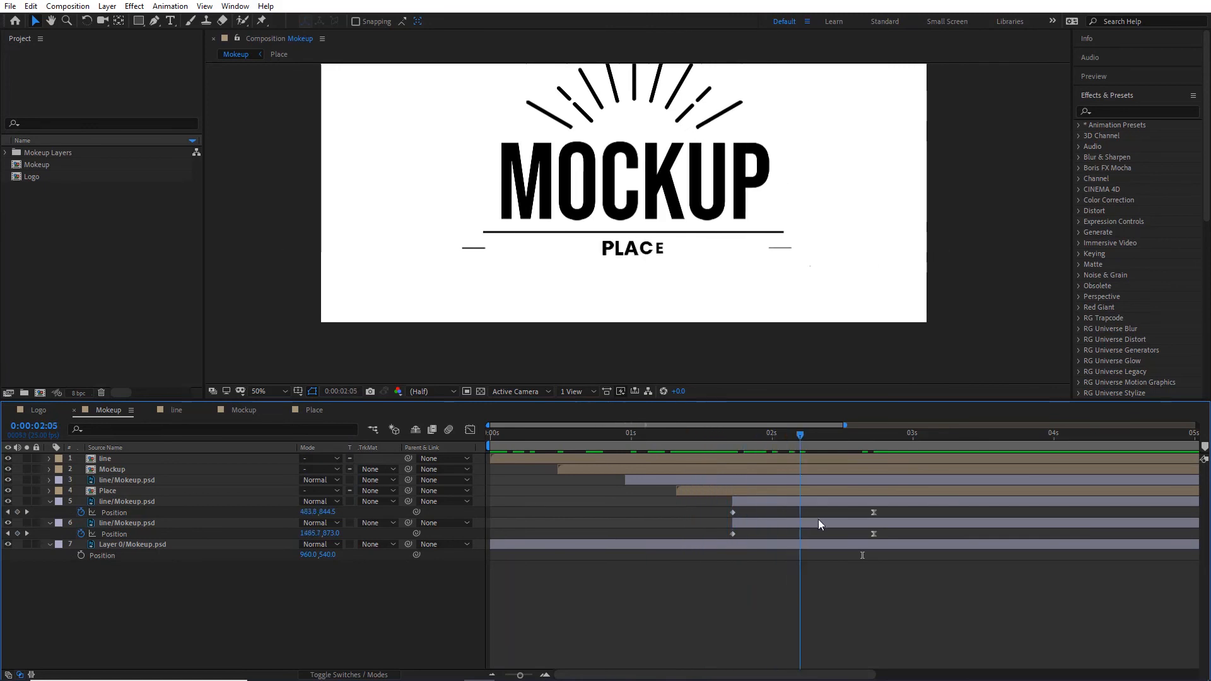
pyautogui.press('space')
pyautogui.moveTo(790, 227); pyautogui.dragTo(735, 272)
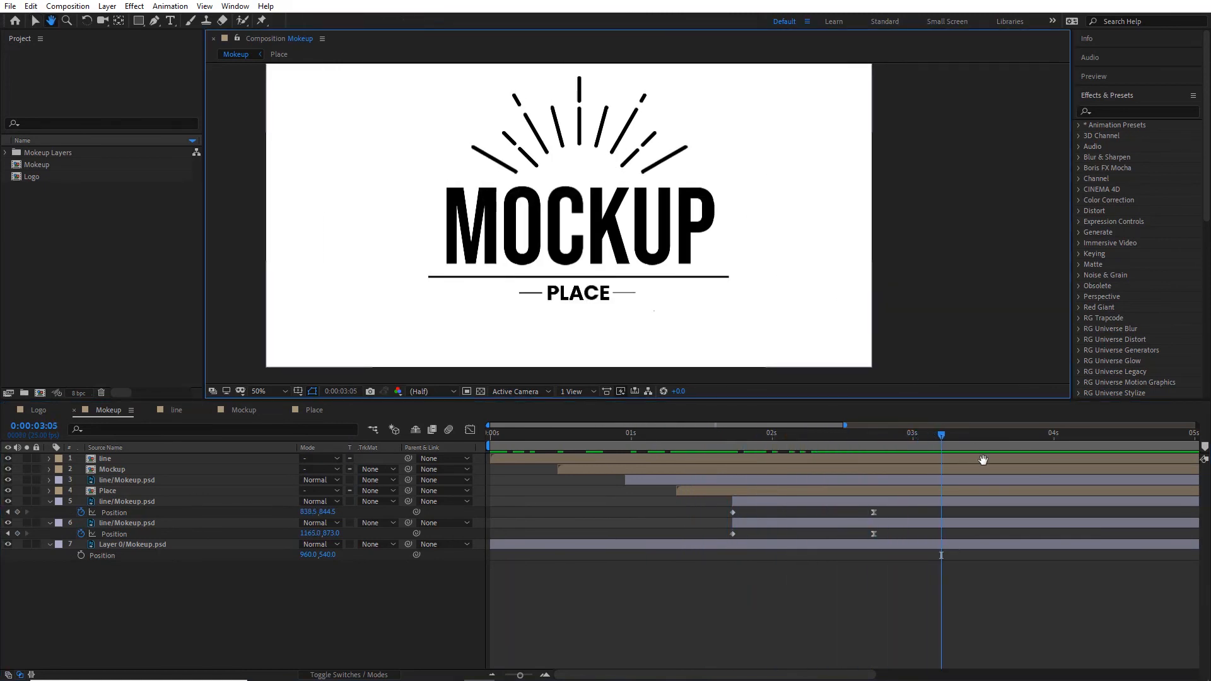
# - Collapse the properties of all layers in the Mokeup timeline and preview the full animation from the beginning
pyautogui.click(912, 442)
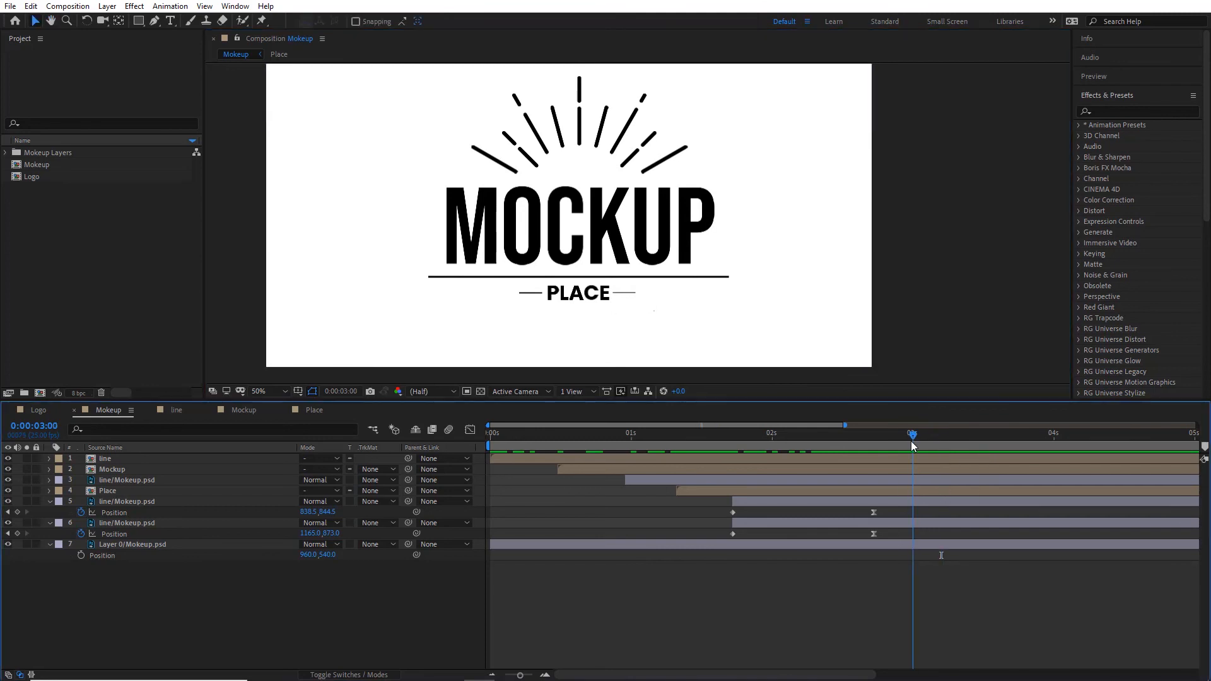
pyautogui.press('-')
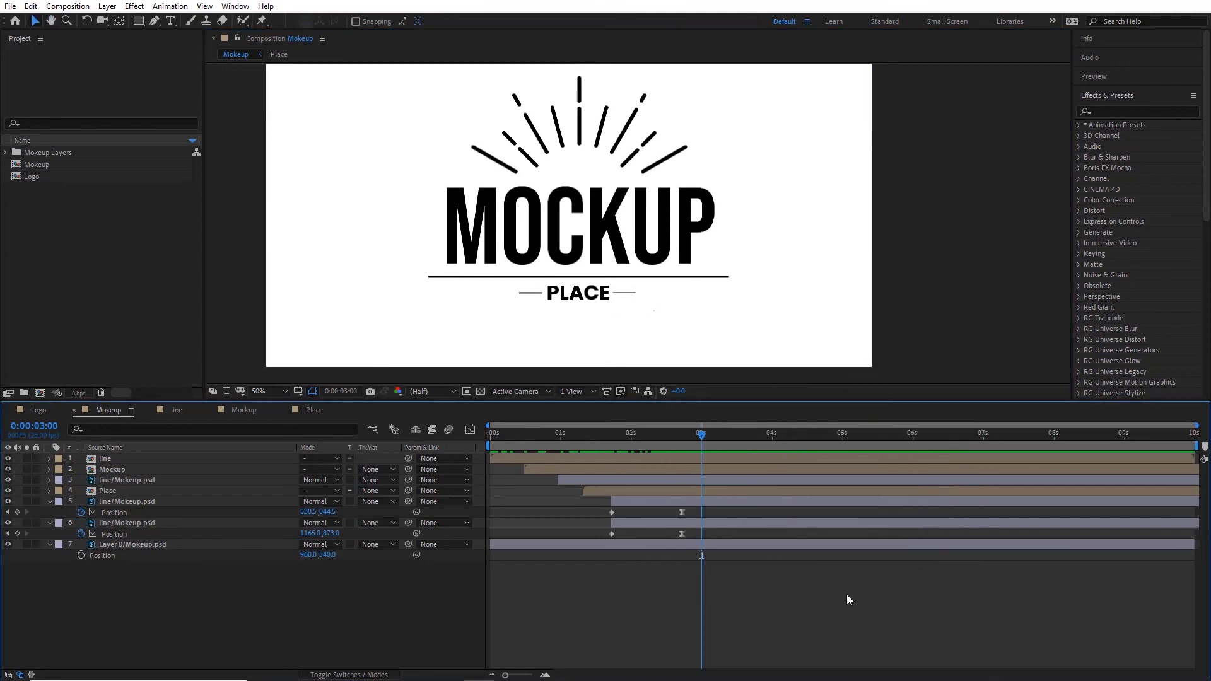
pyautogui.hotkey('ctrl', 'a')
pyautogui.hotkey('ctrl', '`')
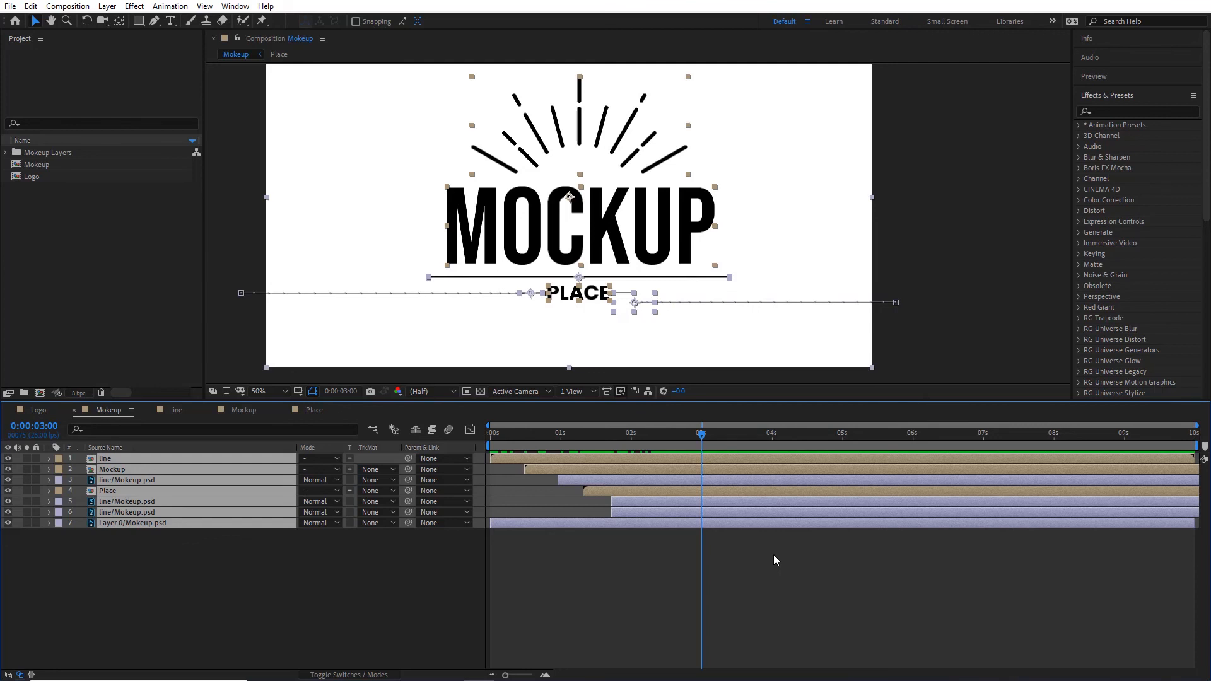
pyautogui.click(787, 574)
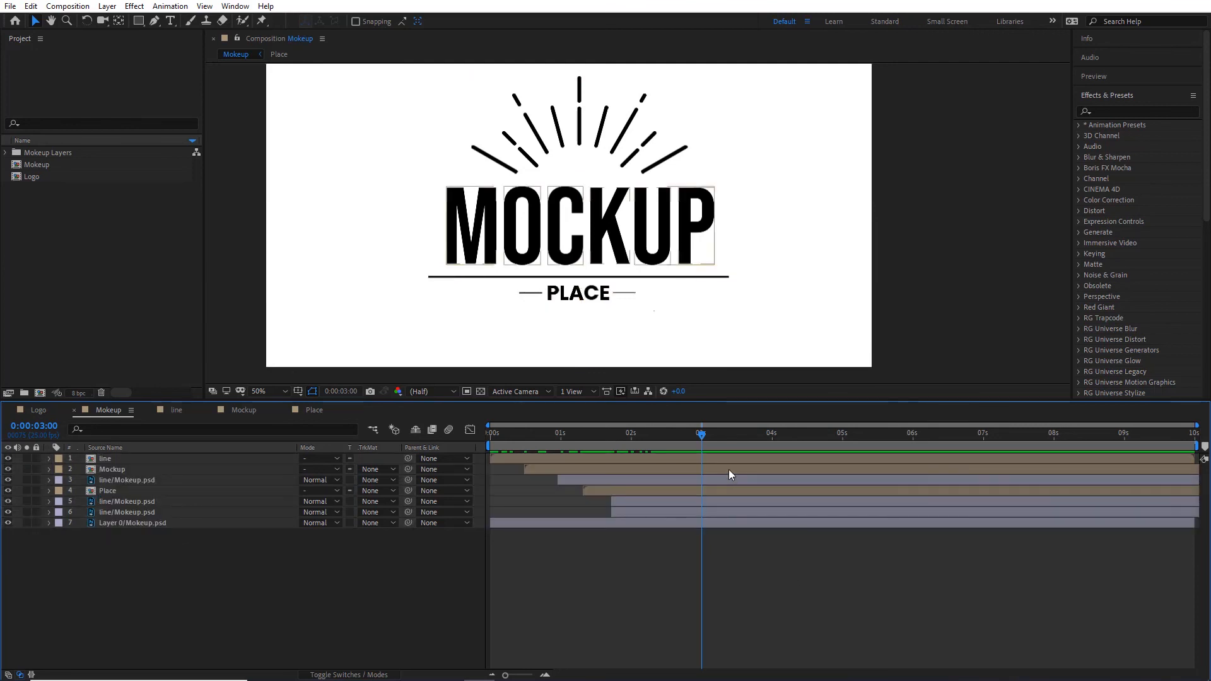
pyautogui.moveTo(699, 433); pyautogui.dragTo(490, 466)
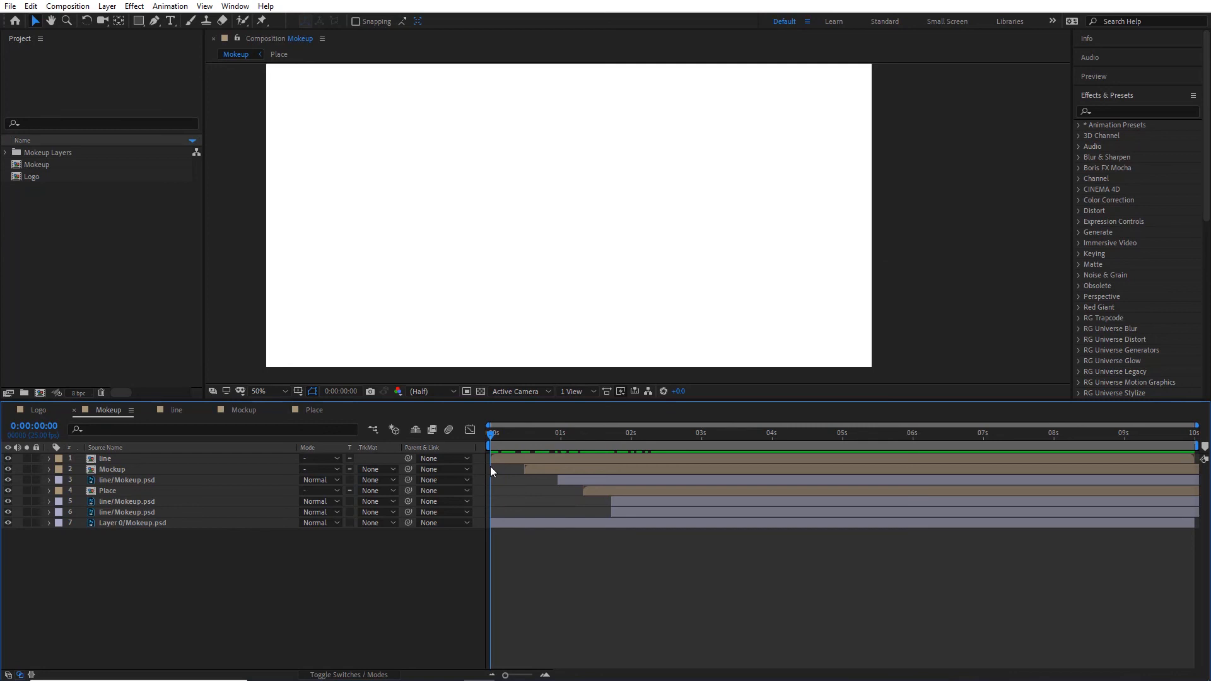
pyautogui.press('space')
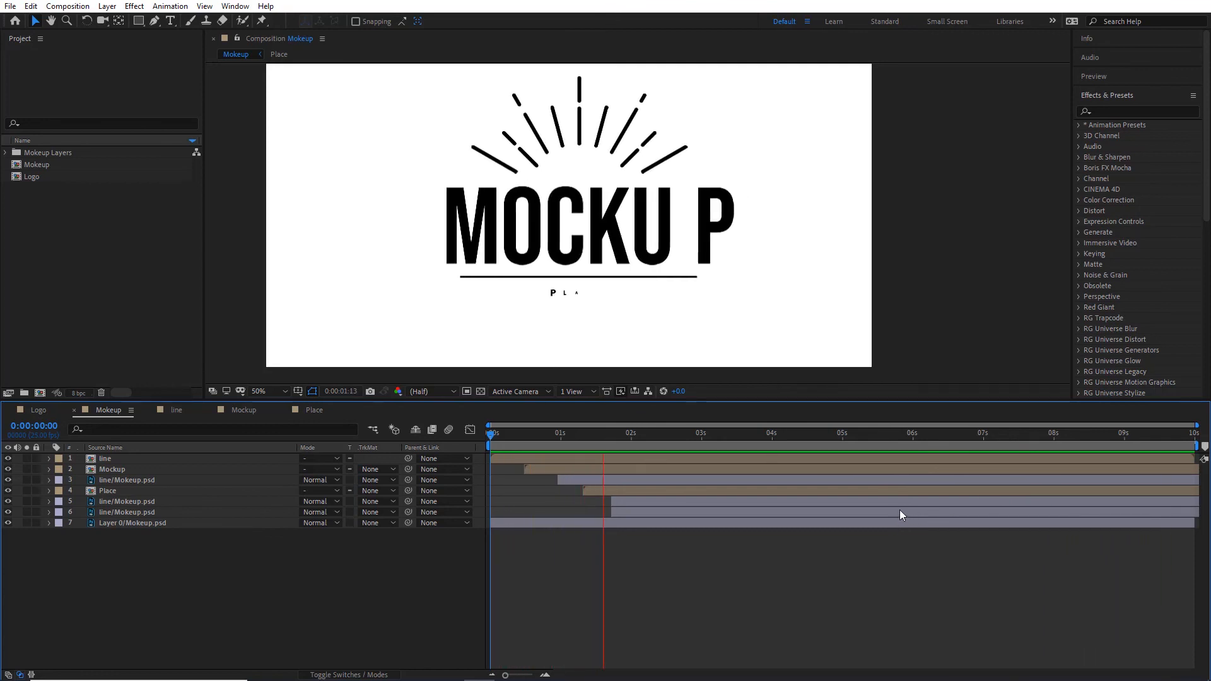
pyautogui.moveTo(701, 433); pyautogui.dragTo(748, 455)
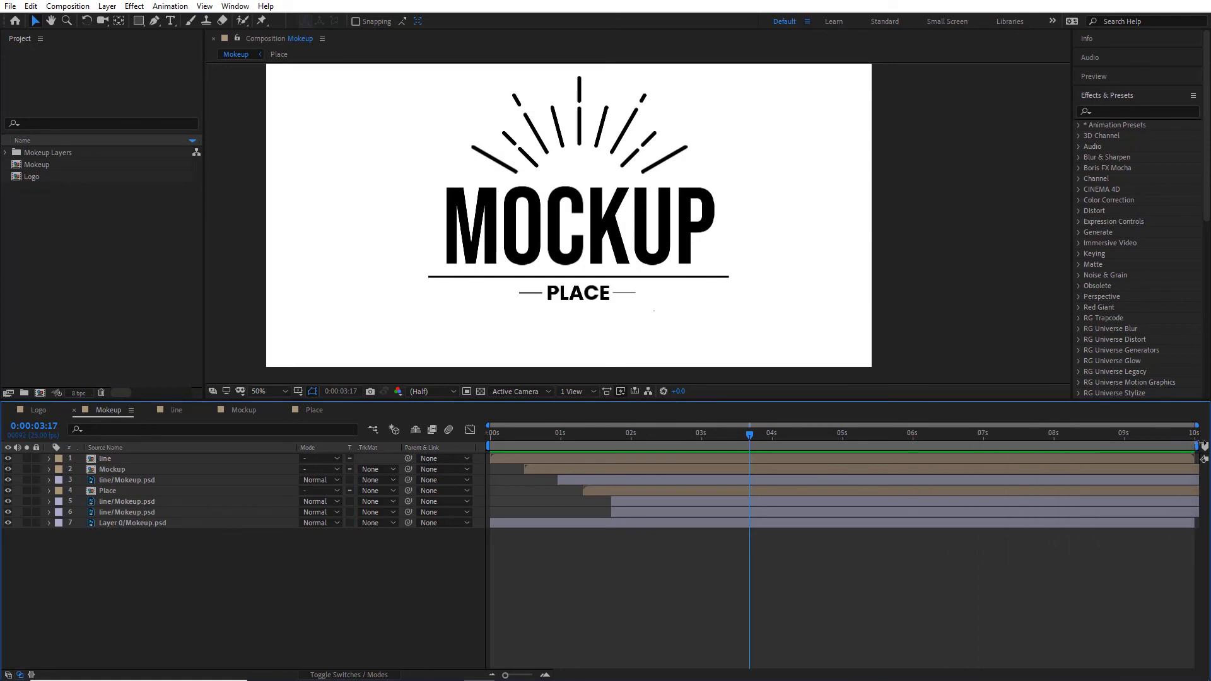
# - Shorten the work area to end at about 4 seconds, extend its end to about 5 seconds, and preview it
pyautogui.moveTo(1196, 446); pyautogui.dragTo(710, 451)
pyautogui.press('space')
pyautogui.click(769, 438)
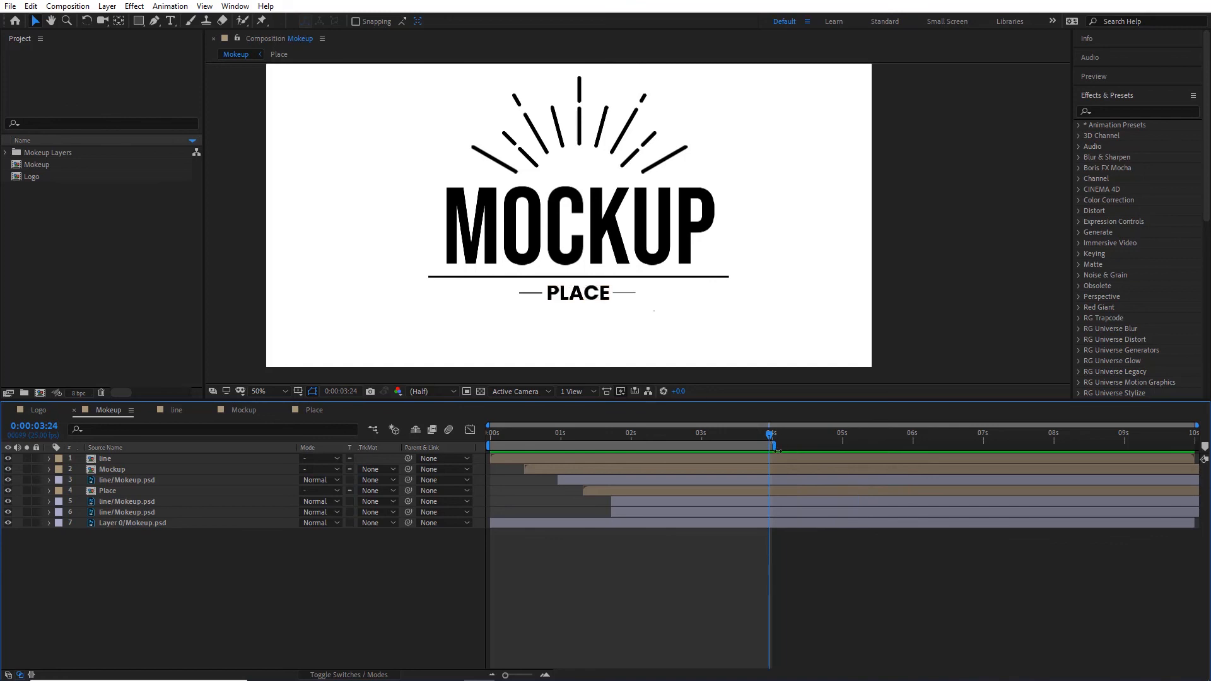
pyautogui.moveTo(775, 445); pyautogui.dragTo(845, 473)
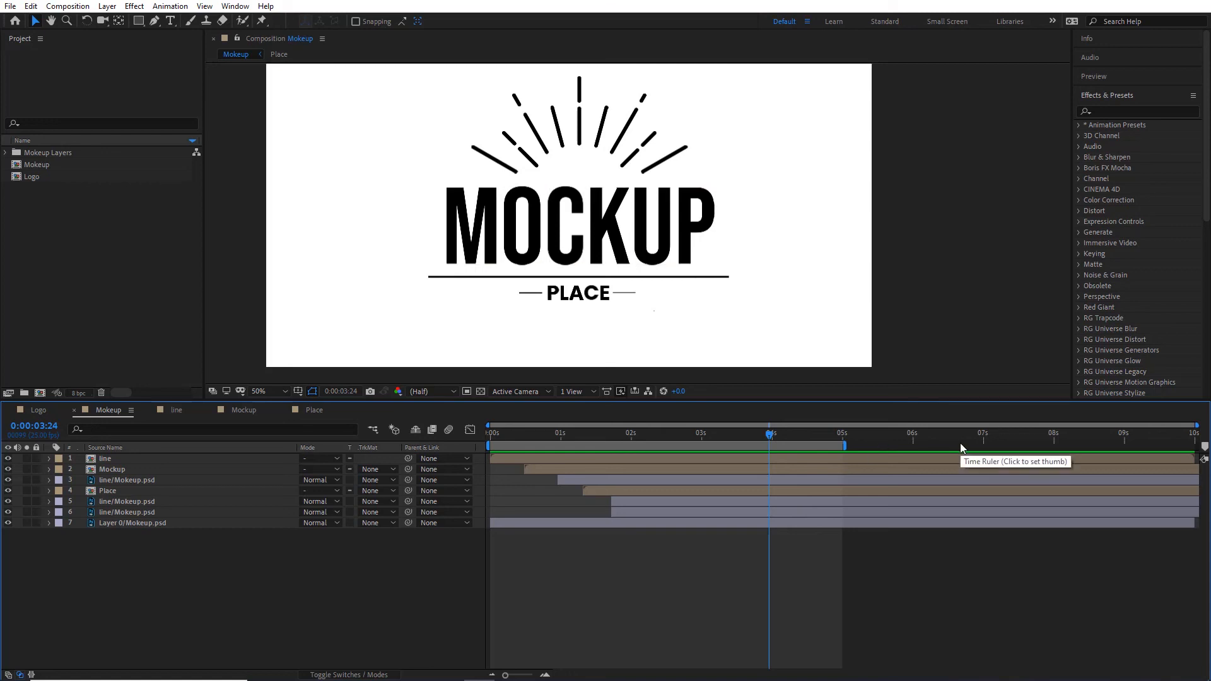
pyautogui.press('space')
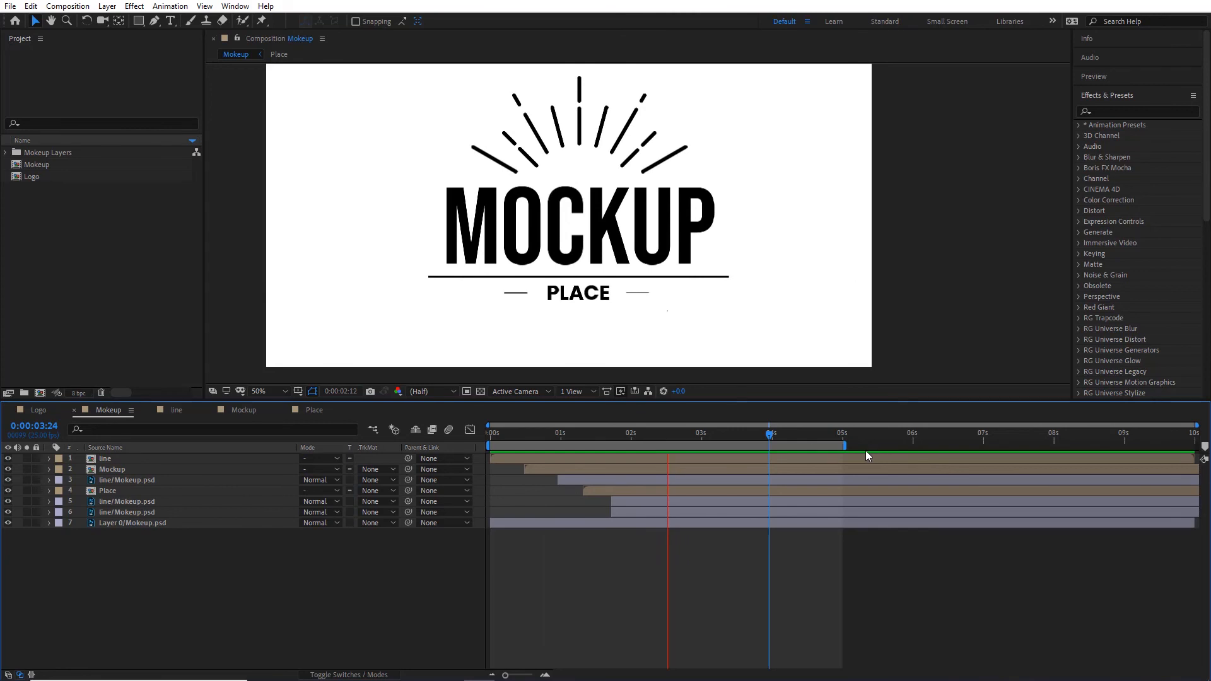
pyautogui.click(781, 436)
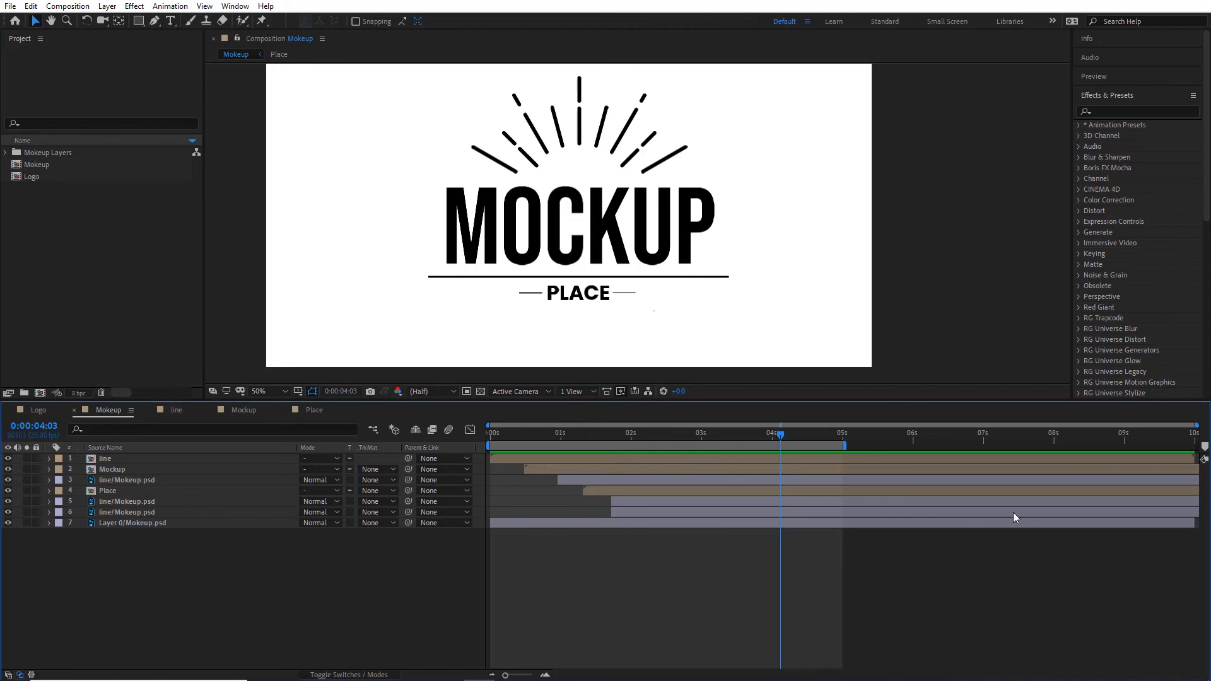
# - Try other work area ends at about 6.5 seconds, at 0:00:04:19 and at 4 seconds
pyautogui.moveTo(782, 436); pyautogui.dragTo(723, 555)
pyautogui.moveTo(846, 445)
pyautogui.mouseDown()
pyautogui.moveTo(1059, 469)
pyautogui.moveTo(858, 471)
pyautogui.moveTo(1012, 474)
pyautogui.moveTo(916, 476)
pyautogui.moveTo(945, 476)
pyautogui.mouseUp()
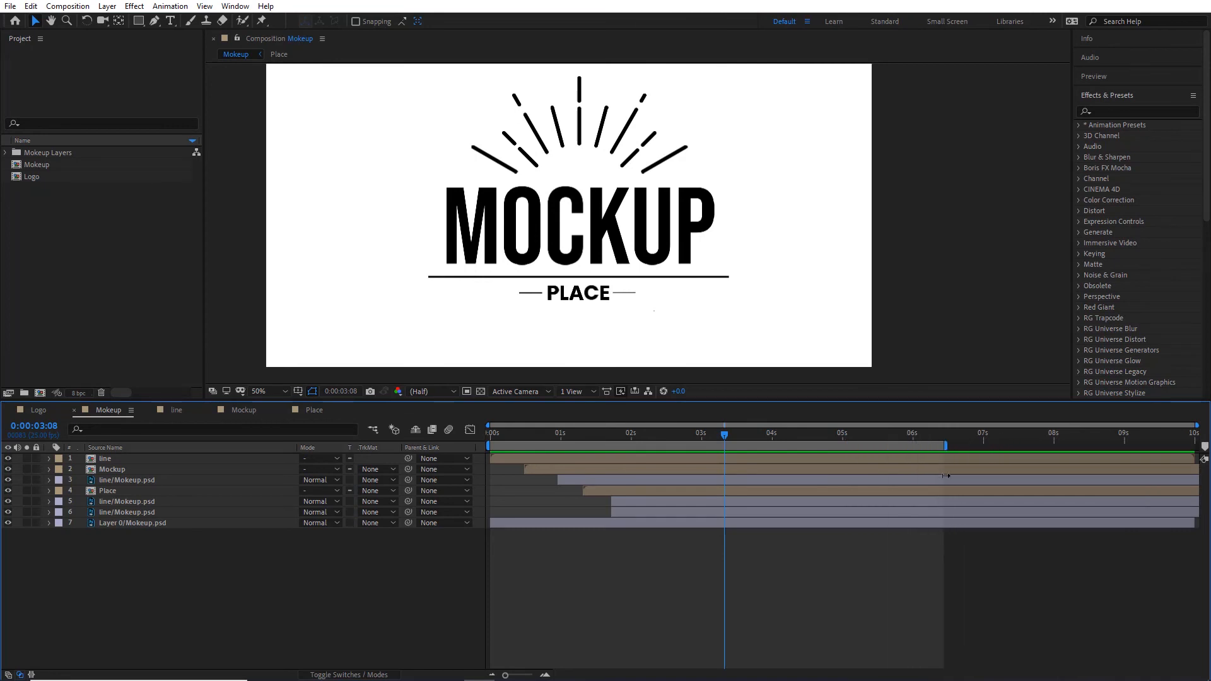
pyautogui.moveTo(782, 434); pyautogui.dragTo(823, 466)
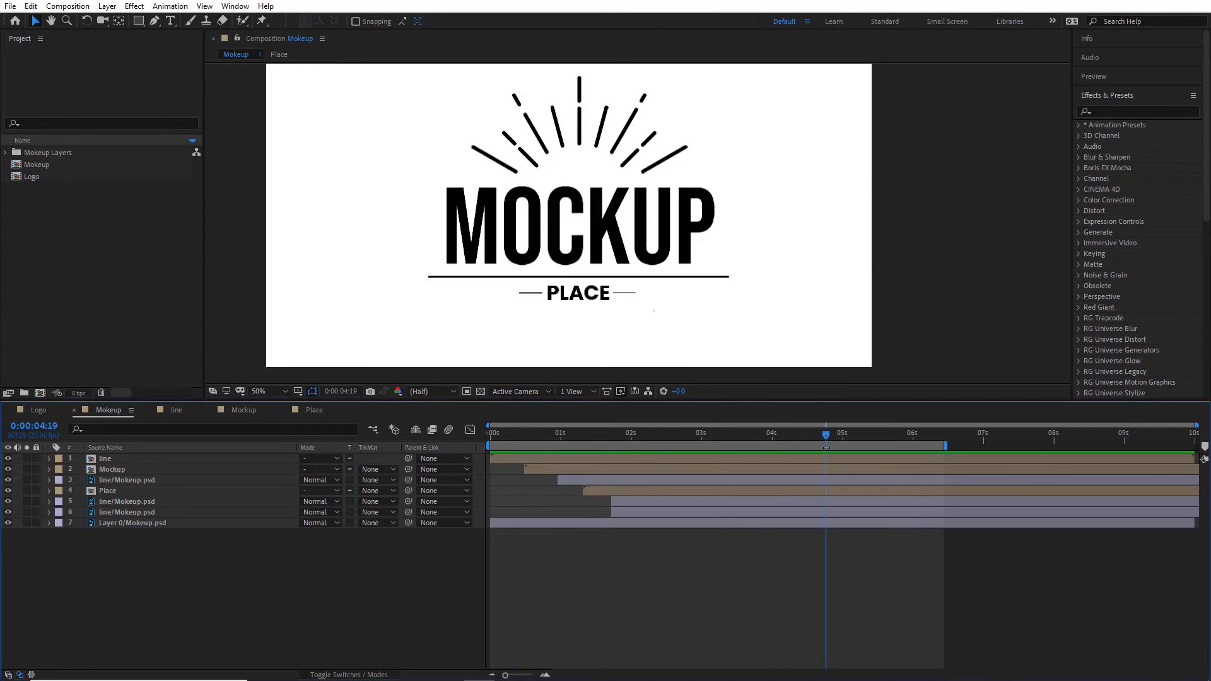
pyautogui.press('n')
pyautogui.moveTo(824, 440); pyautogui.dragTo(773, 447)
pyautogui.press('n')
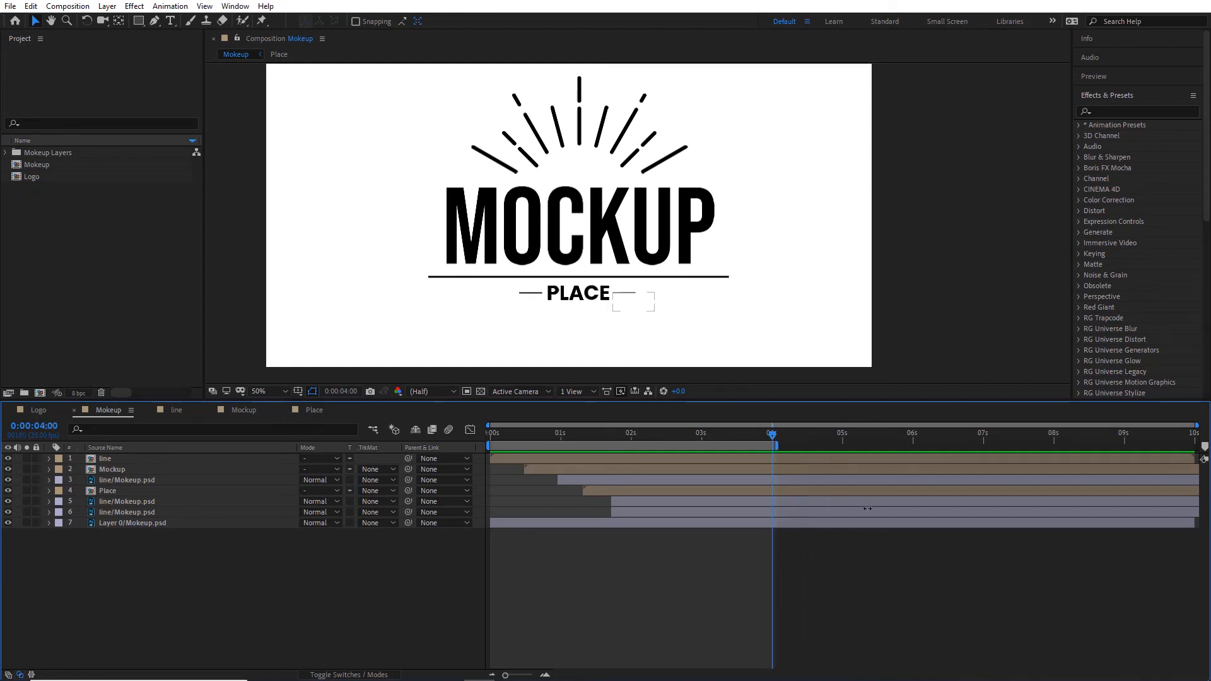
# - Set the work area end to 7 seconds, and play and scrub through the complete logo animation
pyautogui.moveTo(818, 442); pyautogui.dragTo(981, 474)
pyautogui.press('n')
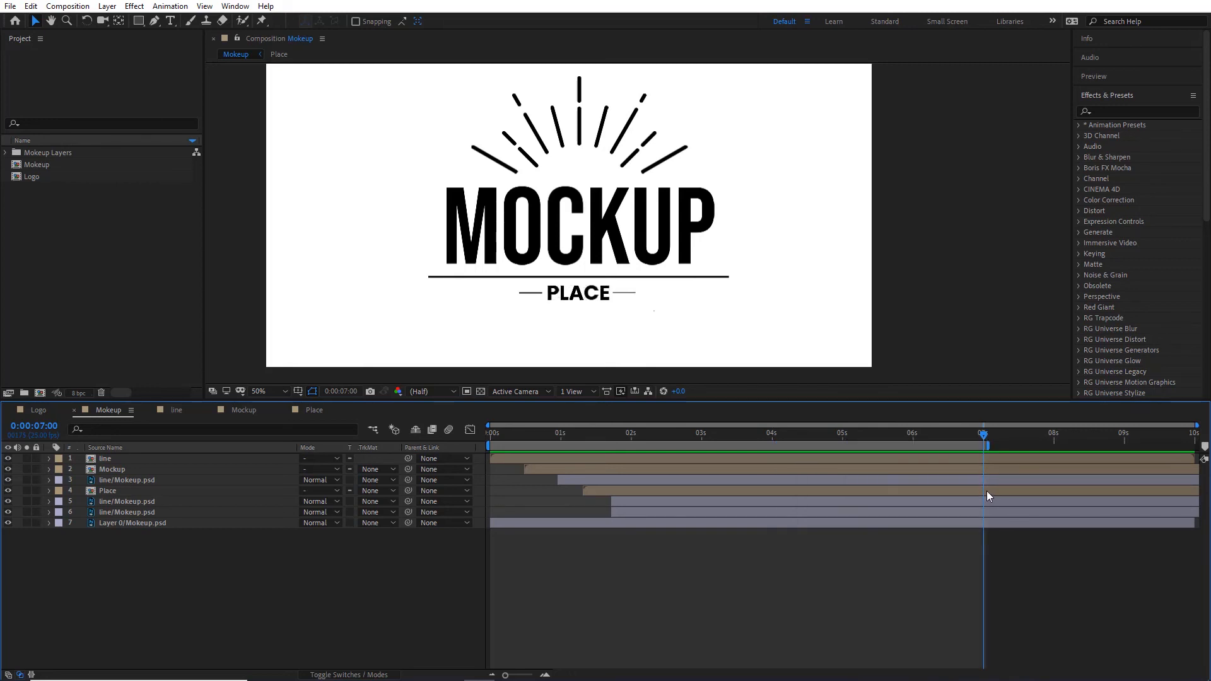
pyautogui.press('space')
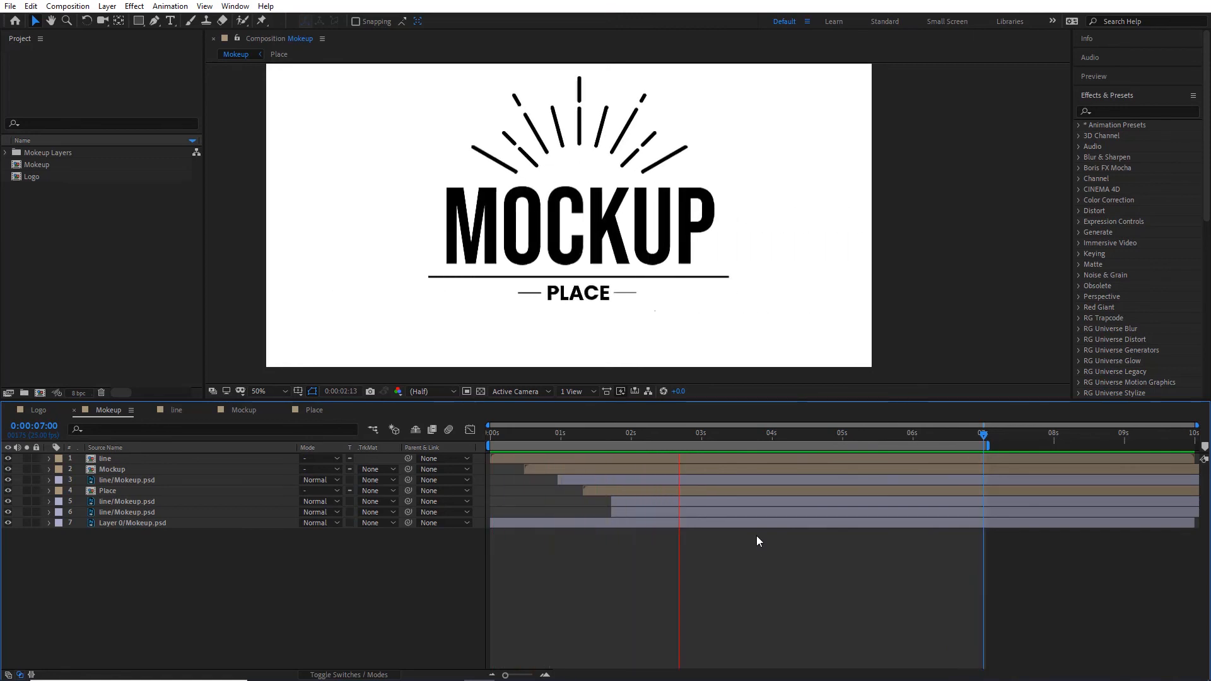
pyautogui.moveTo(822, 436); pyautogui.dragTo(726, 528)
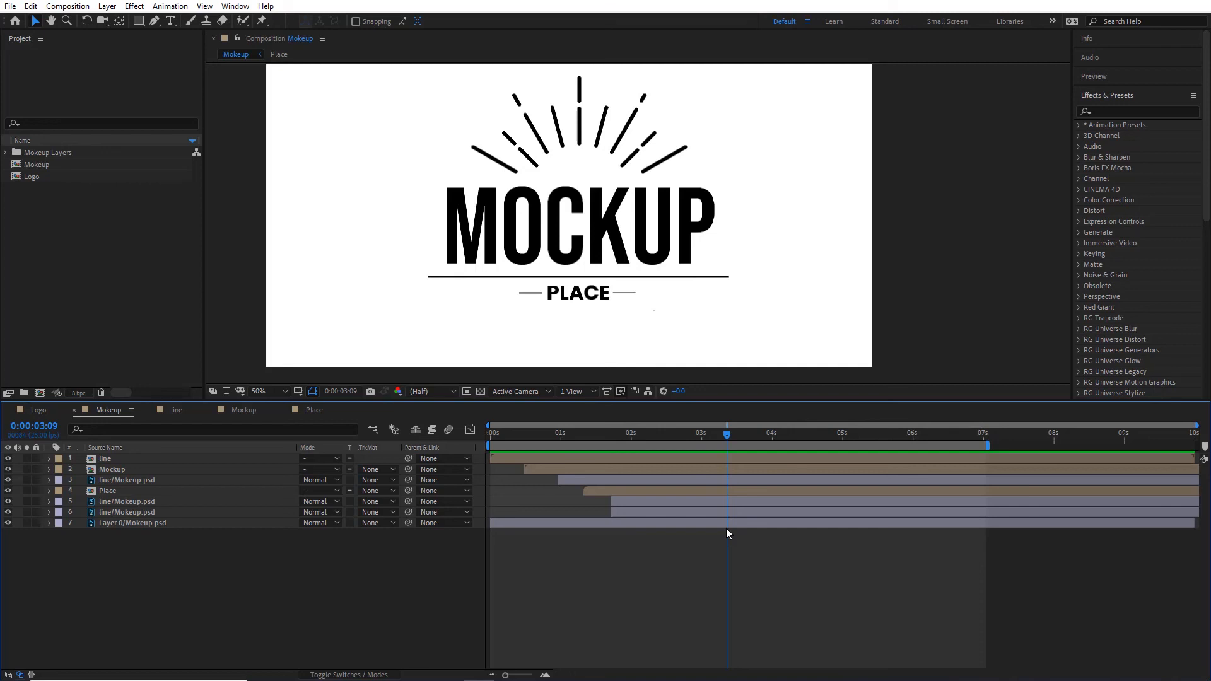
pyautogui.moveTo(727, 533); pyautogui.dragTo(775, 553)
pyautogui.moveTo(732, 437); pyautogui.dragTo(702, 466)
pyautogui.moveTo(701, 435); pyautogui.dragTo(648, 441)
pyautogui.moveTo(727, 473); pyautogui.dragTo(895, 502)
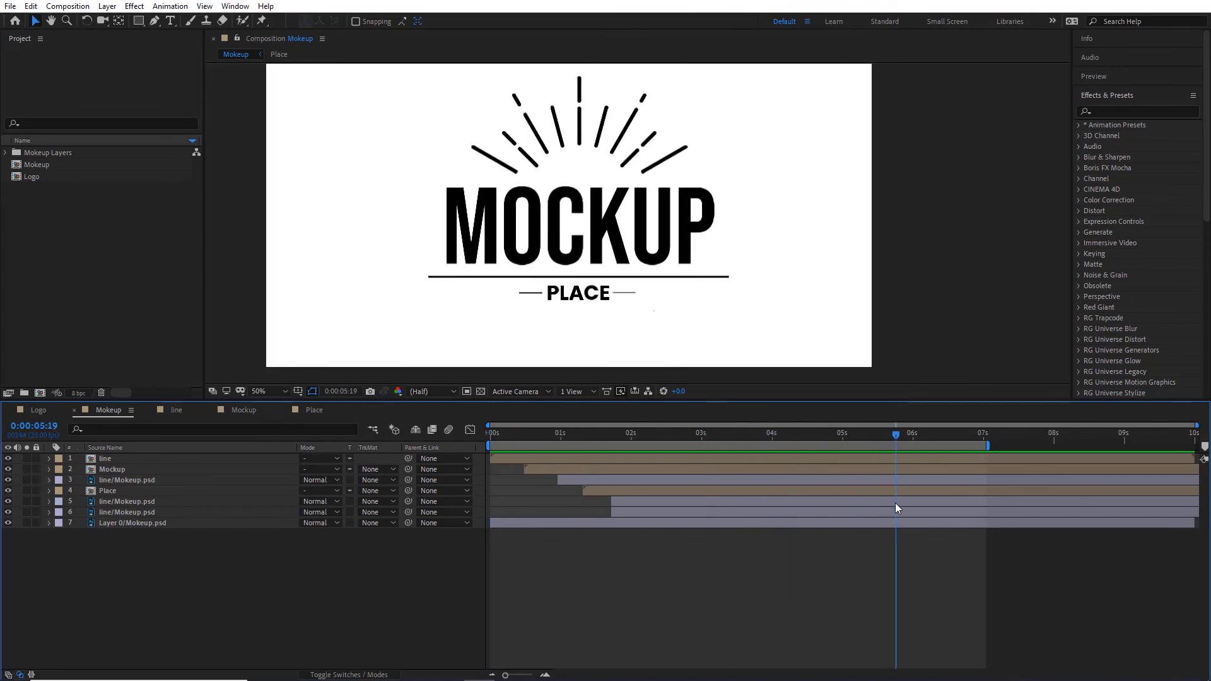